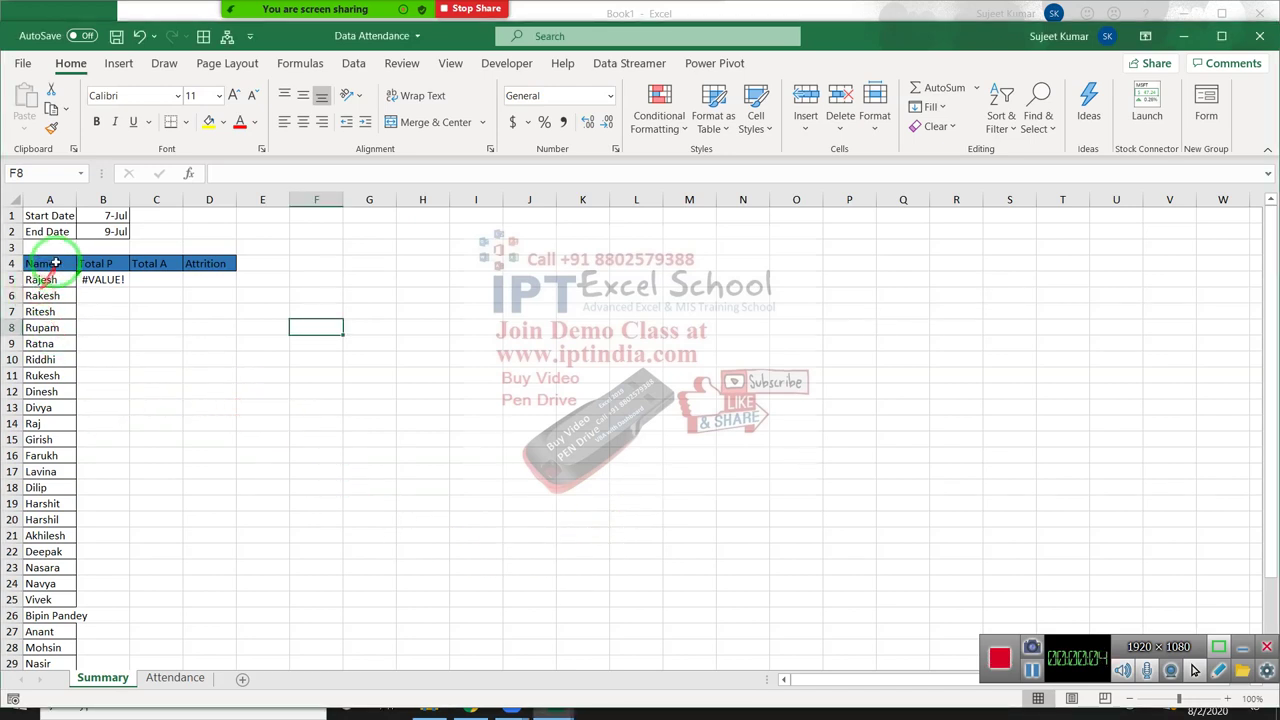
Review the Summary name list and #VALUE! Total P result, then switch to Attendance
{"action": "left_click", "coordinate": [42, 280]}
{"action": "scroll", "coordinate": [158, 469], "scroll_direction": "down", "scroll_amount": 5}
{"action": "scroll", "coordinate": [158, 469], "scroll_direction": "up", "scroll_amount": 5}
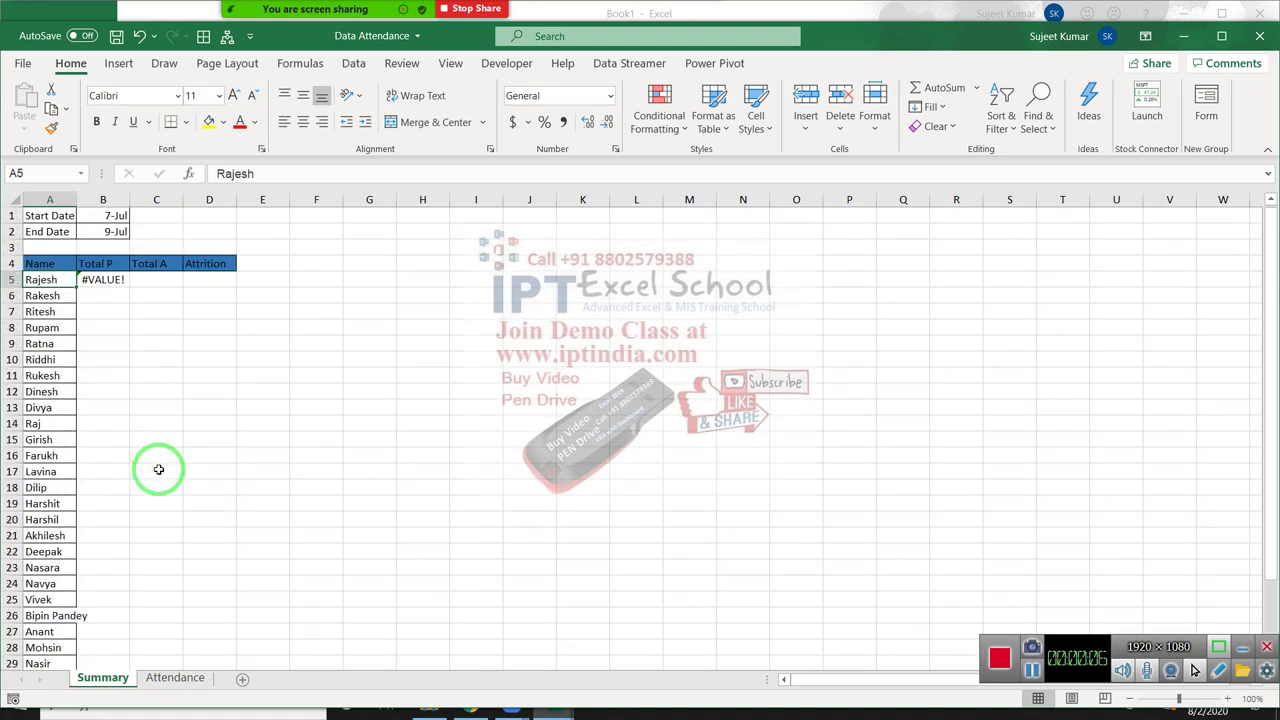
{"action": "left_click_drag", "start_coordinate": [130, 199], "coordinate": [135, 199]}
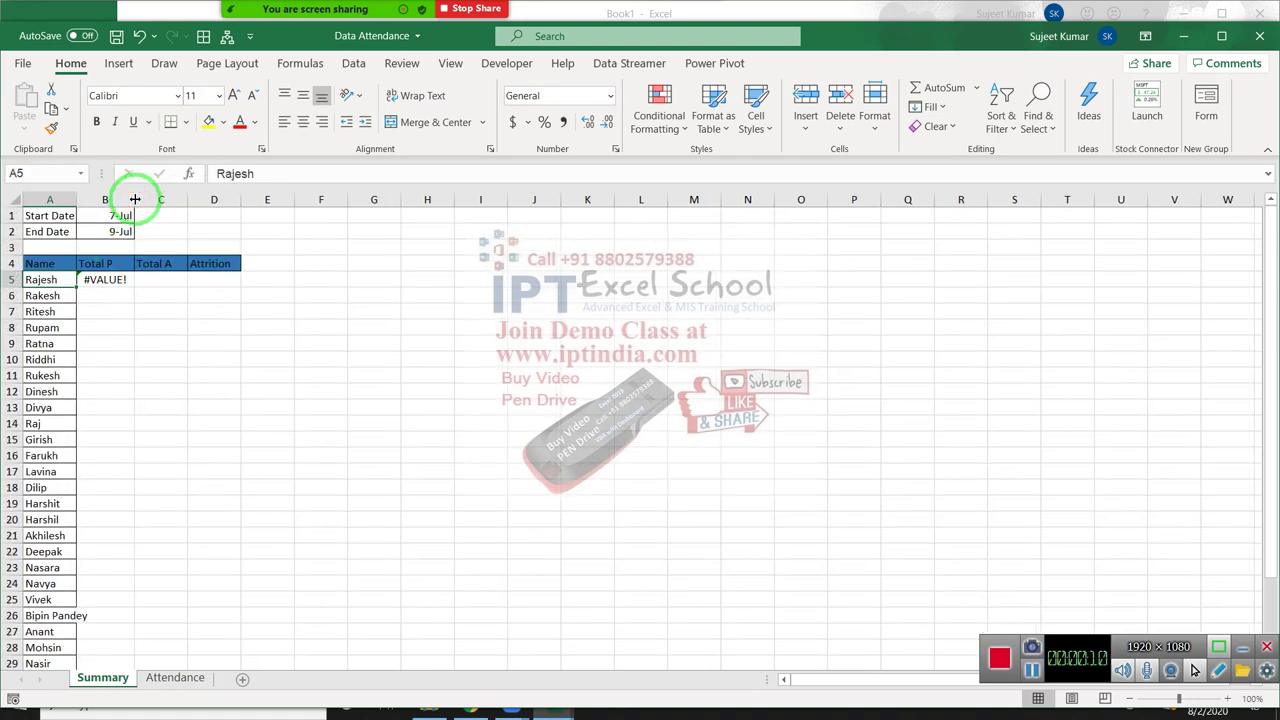
{"action": "left_click", "coordinate": [139, 308]}
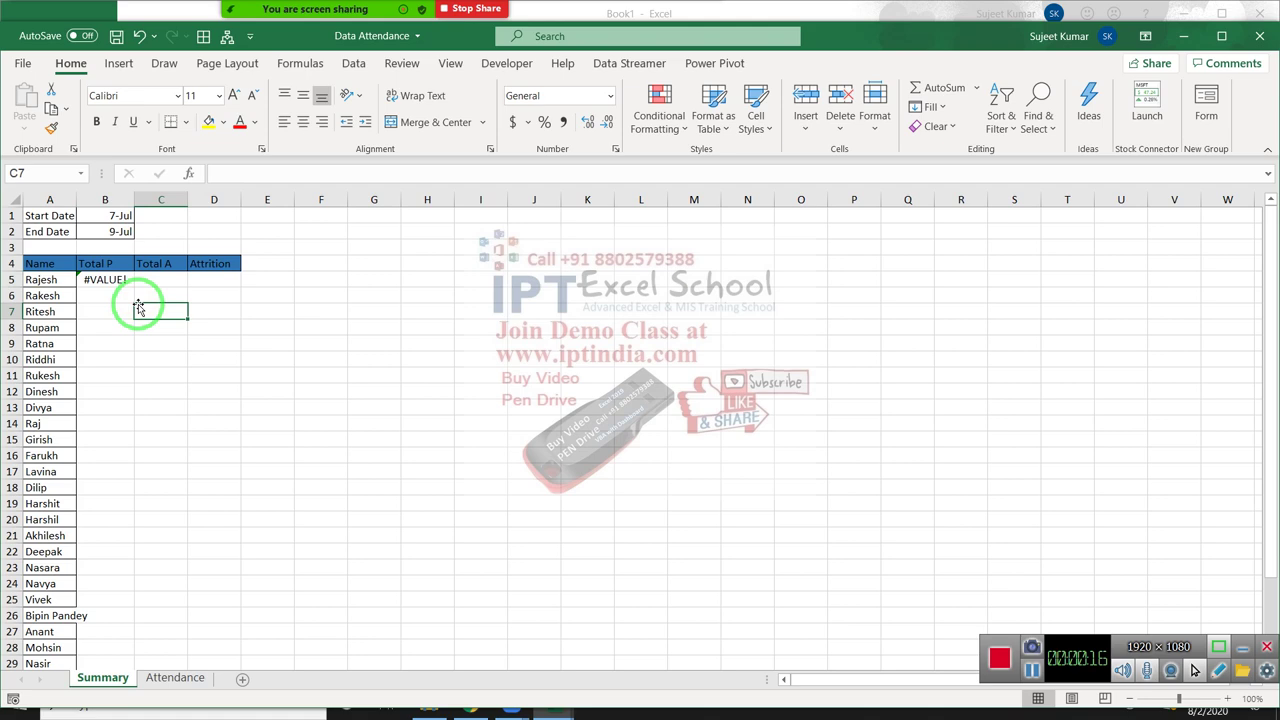
{"action": "left_click_drag", "start_coordinate": [80, 254], "coordinate": [139, 543]}
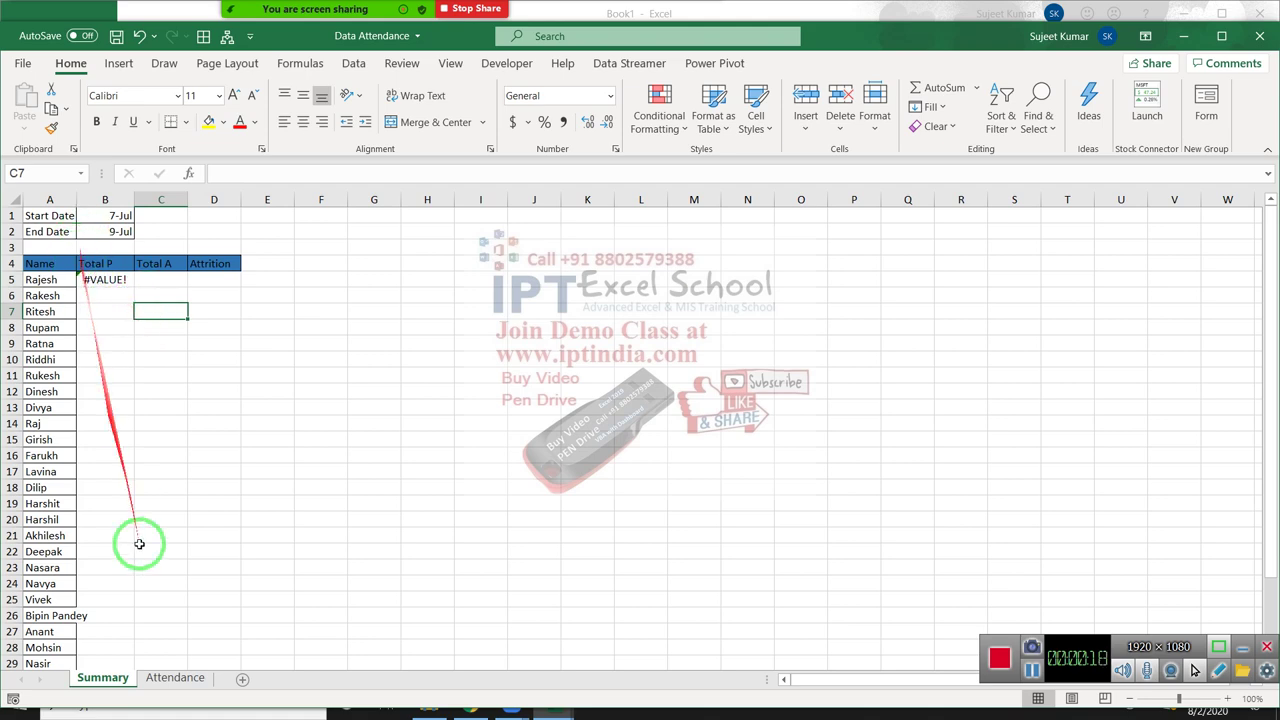
{"action": "left_click", "coordinate": [175, 677]}
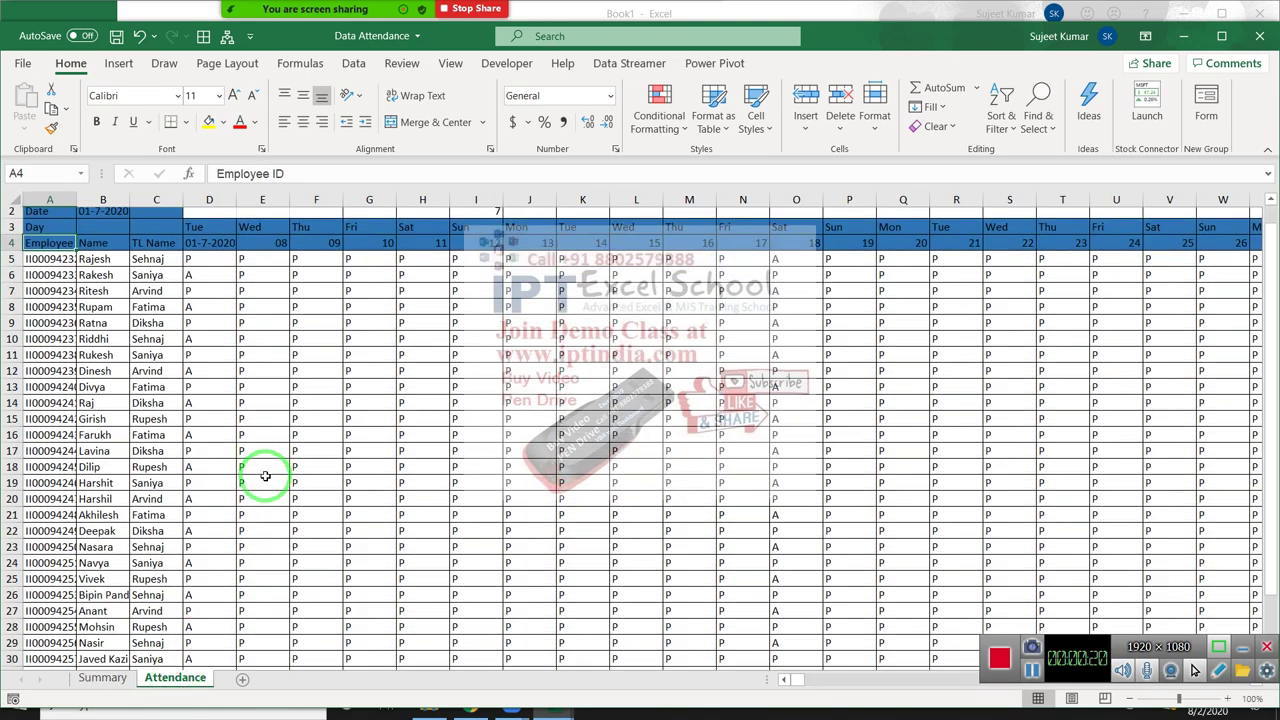
Browse the Attendance ID column, header row and P/A marks, then return to Summary
{"action": "scroll", "coordinate": [265, 476], "scroll_direction": "down", "scroll_amount": 10}
{"action": "scroll", "coordinate": [260, 478], "scroll_direction": "up", "scroll_amount": 5}
{"action": "scroll", "coordinate": [260, 478], "scroll_direction": "up", "scroll_amount": 5}
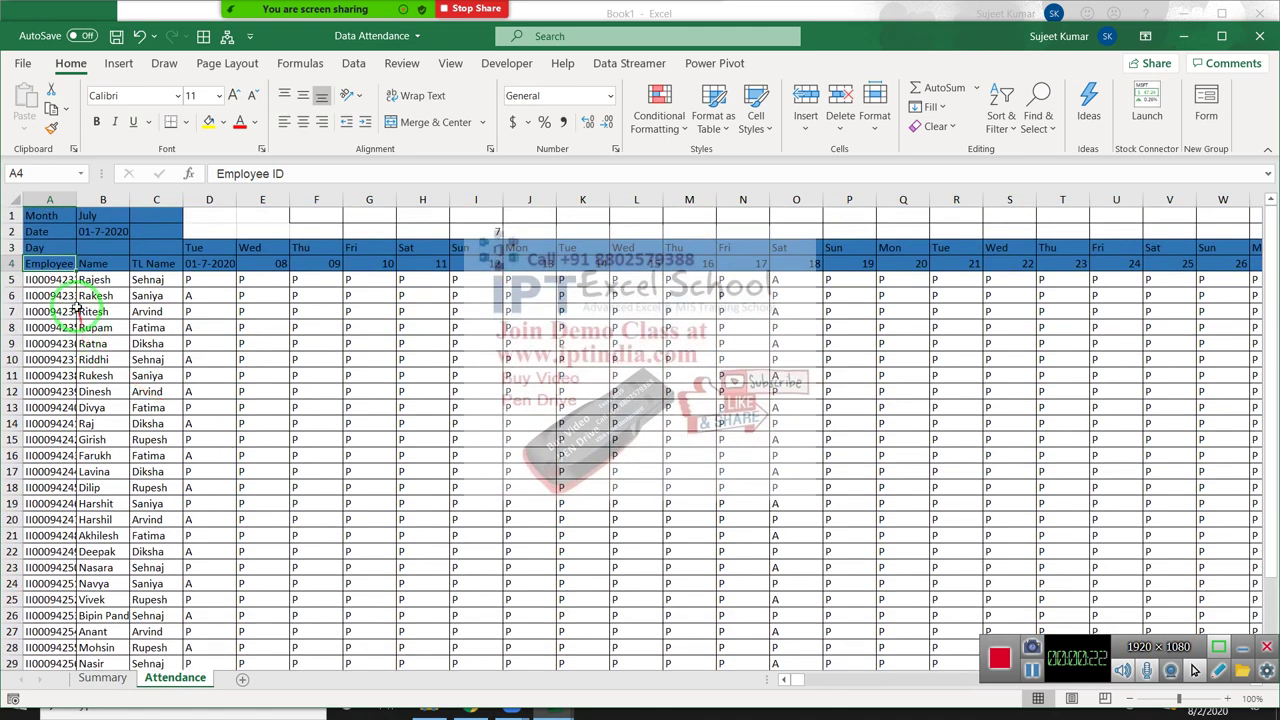
{"action": "left_click", "coordinate": [49, 199]}
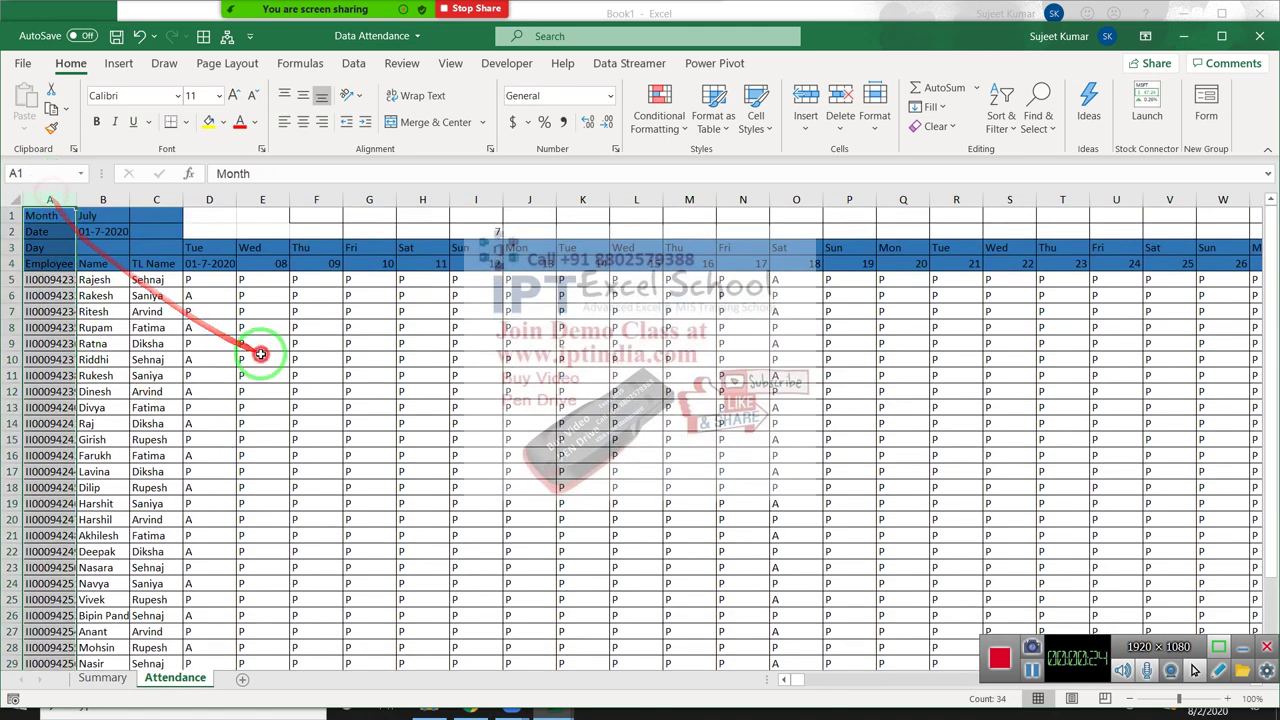
{"action": "left_click", "coordinate": [11, 263]}
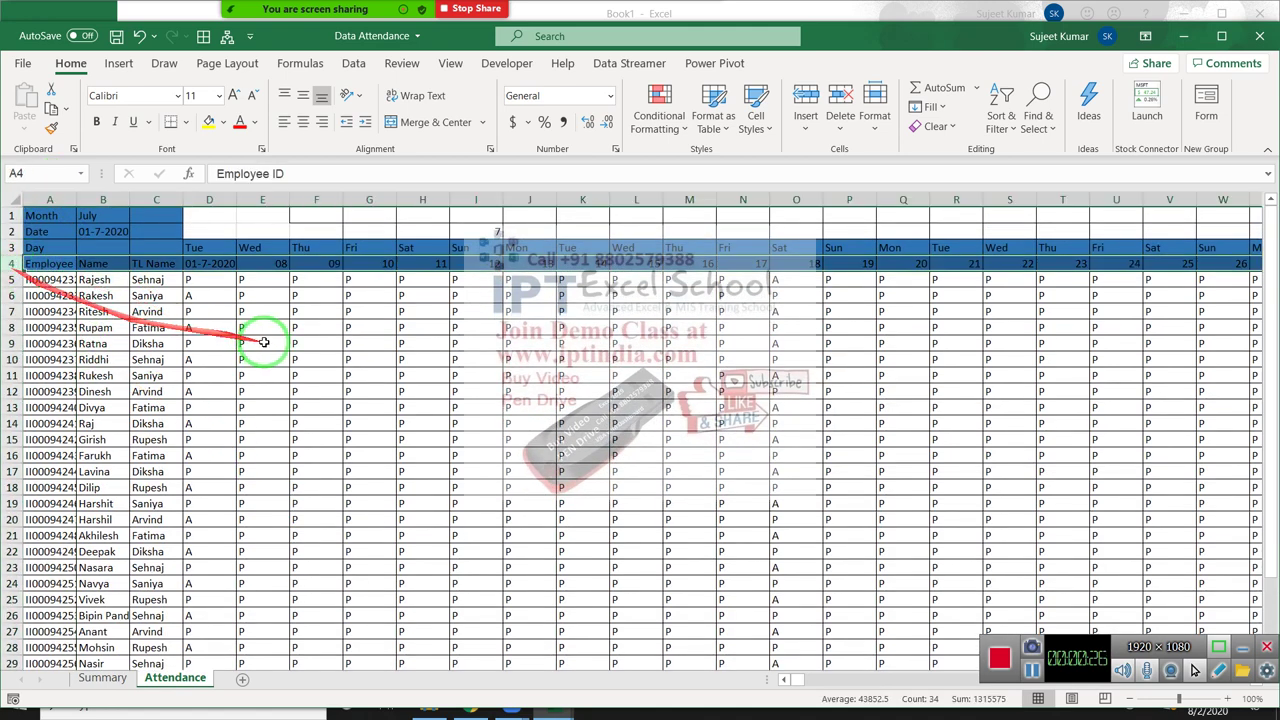
{"action": "left_click_drag", "start_coordinate": [262, 327], "coordinate": [422, 455]}
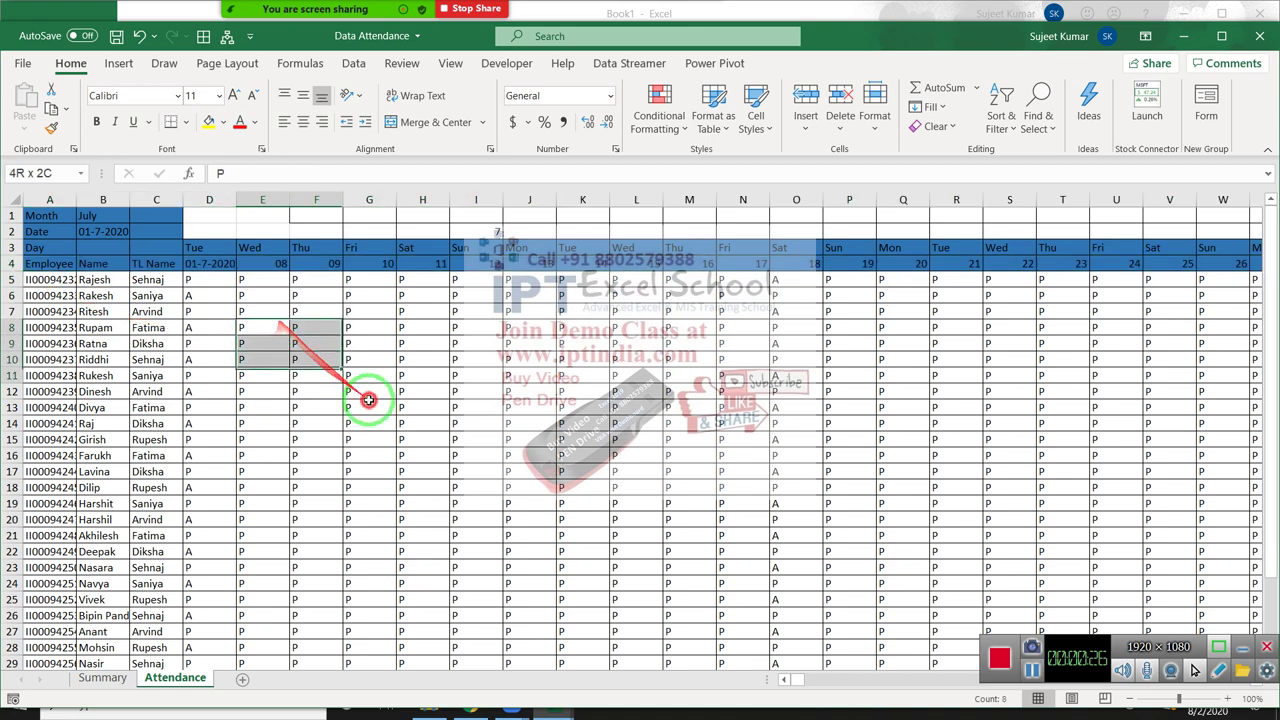
{"action": "left_click", "coordinate": [817, 683]}
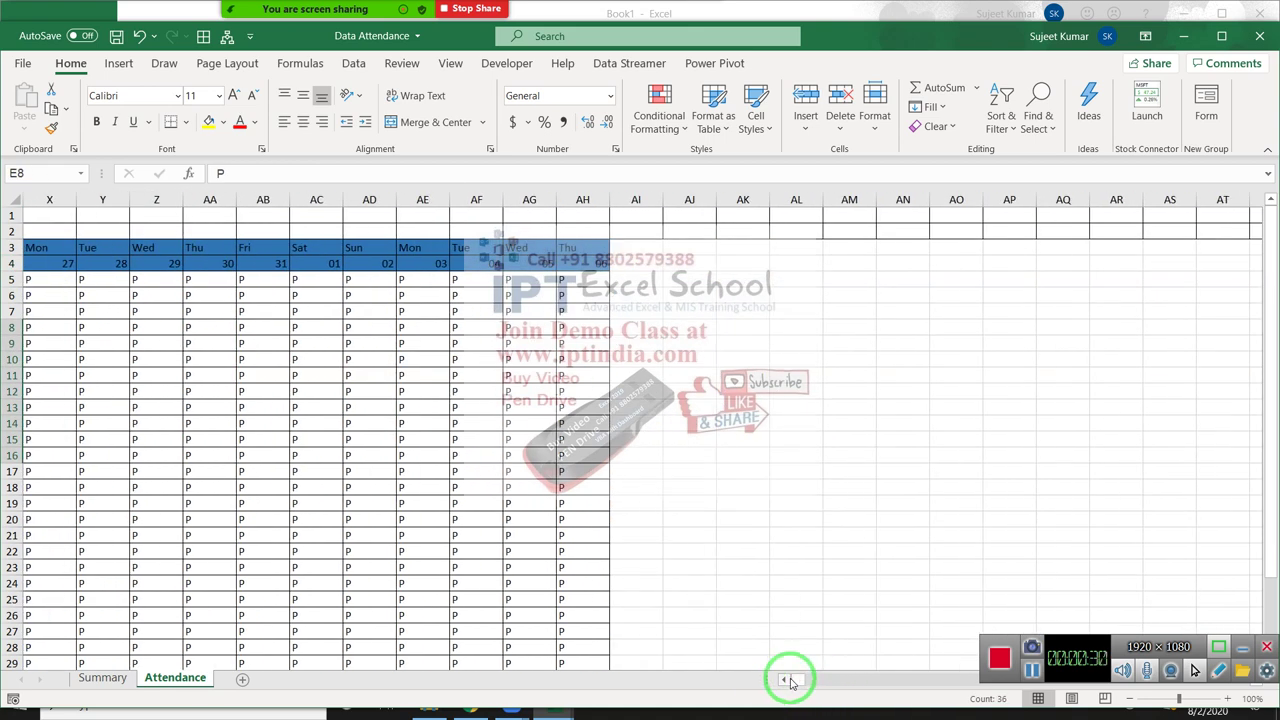
{"action": "left_click", "coordinate": [786, 680]}
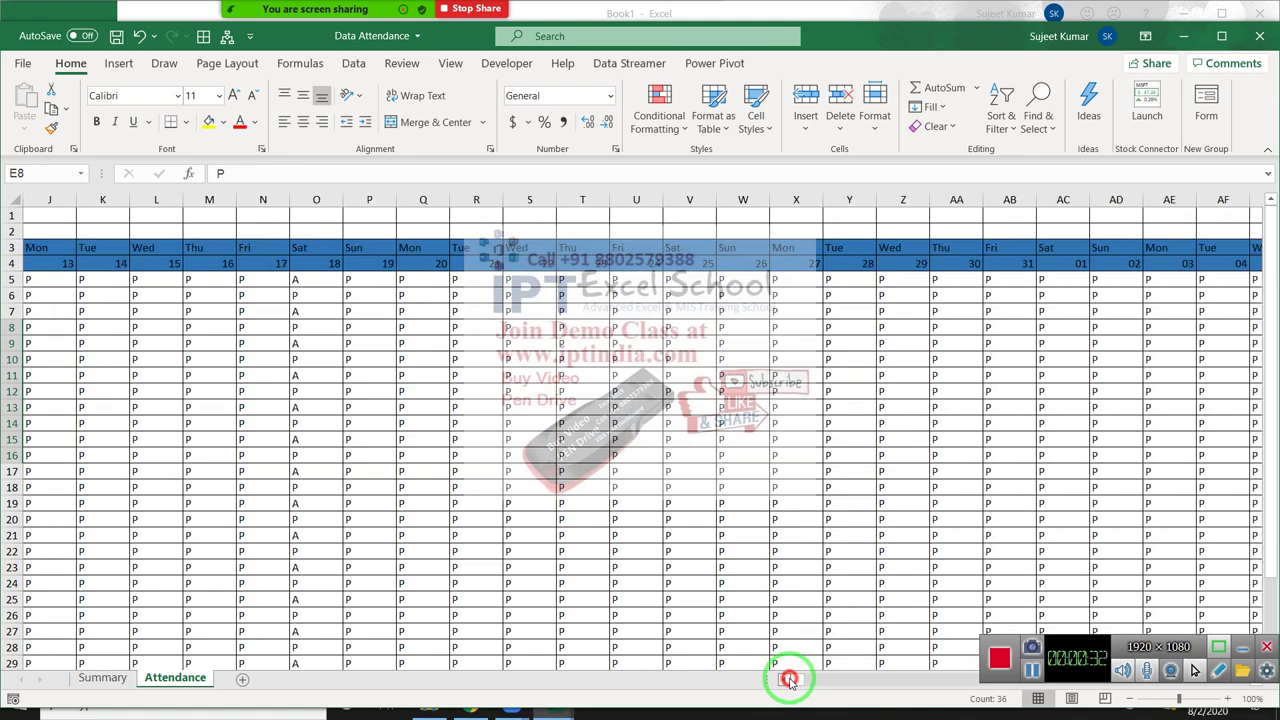
{"action": "left_click", "coordinate": [103, 678]}
Insert a blank column A before the names on the Summary sheet
{"action": "left_click", "coordinate": [120, 220]}
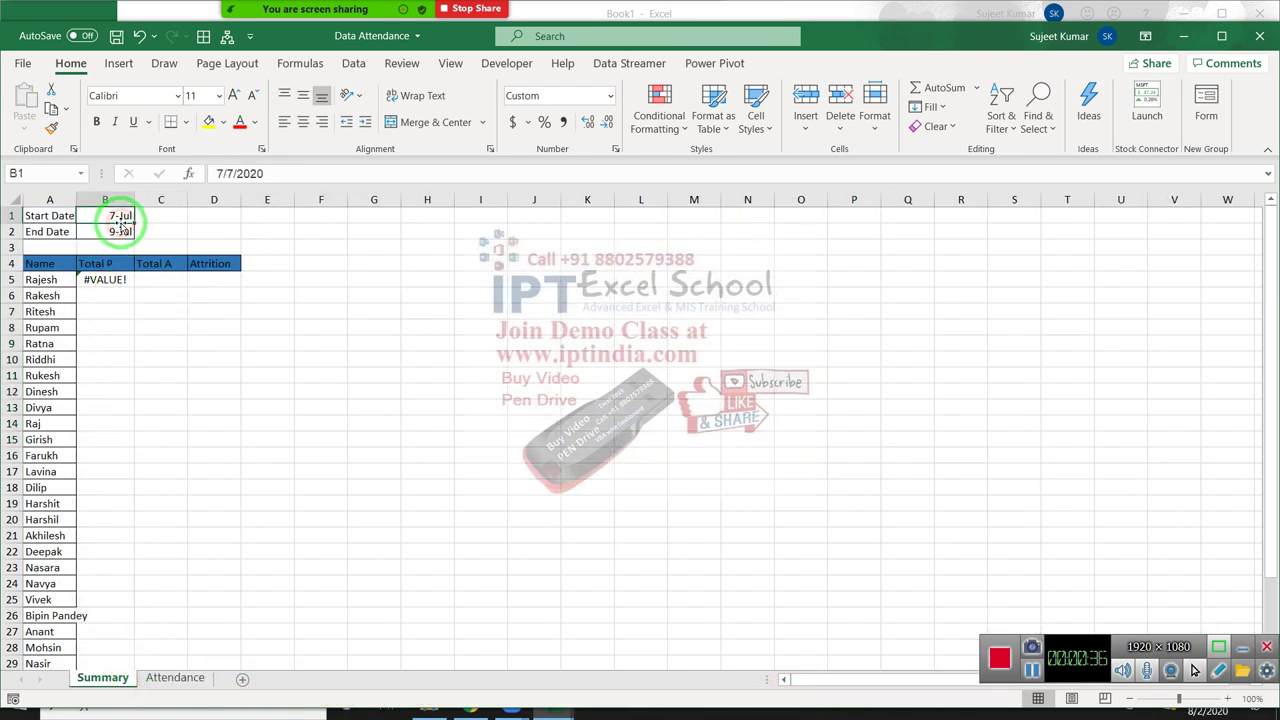
{"action": "left_click", "coordinate": [117, 232]}
{"action": "left_click_drag", "start_coordinate": [42, 265], "coordinate": [36, 439]}
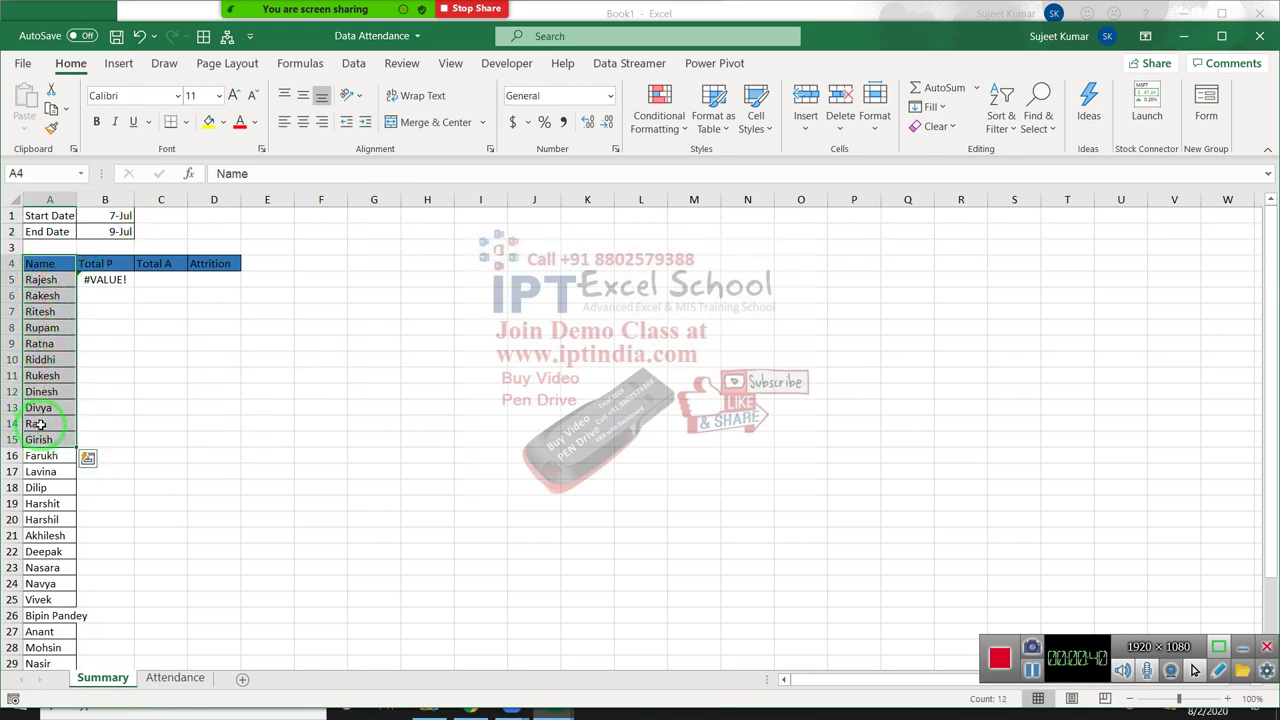
{"action": "scroll", "coordinate": [49, 563], "scroll_direction": "down", "scroll_amount": 5}
{"action": "scroll", "coordinate": [74, 508], "scroll_direction": "up", "scroll_amount": 5}
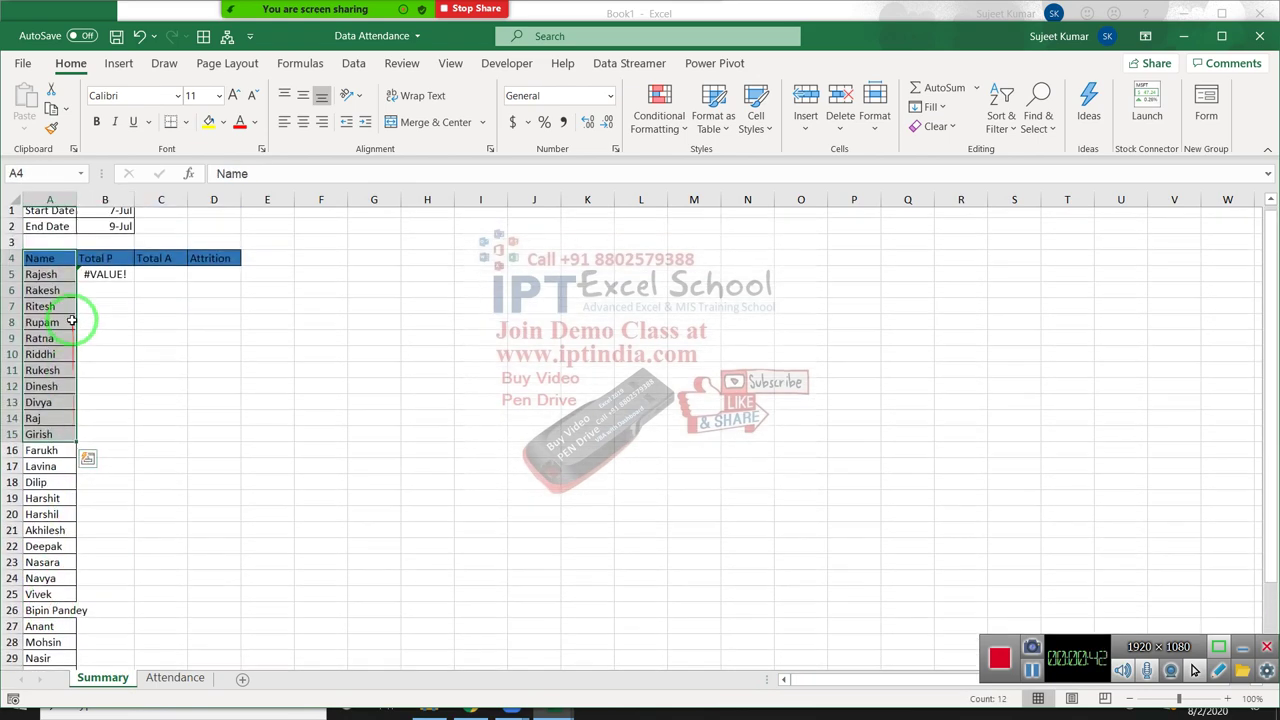
{"action": "left_click", "coordinate": [43, 199]}
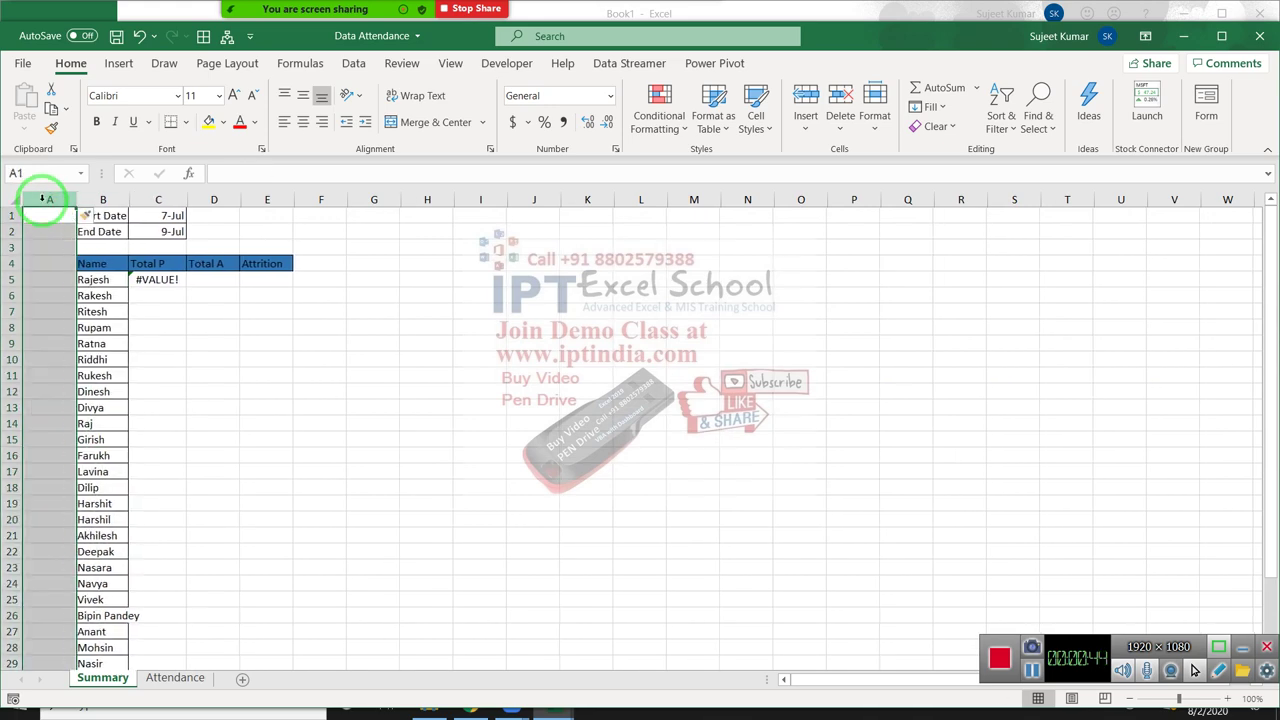
{"action": "key", "text": "ctrl+shift+equal"}
{"action": "left_click", "coordinate": [95, 279]}
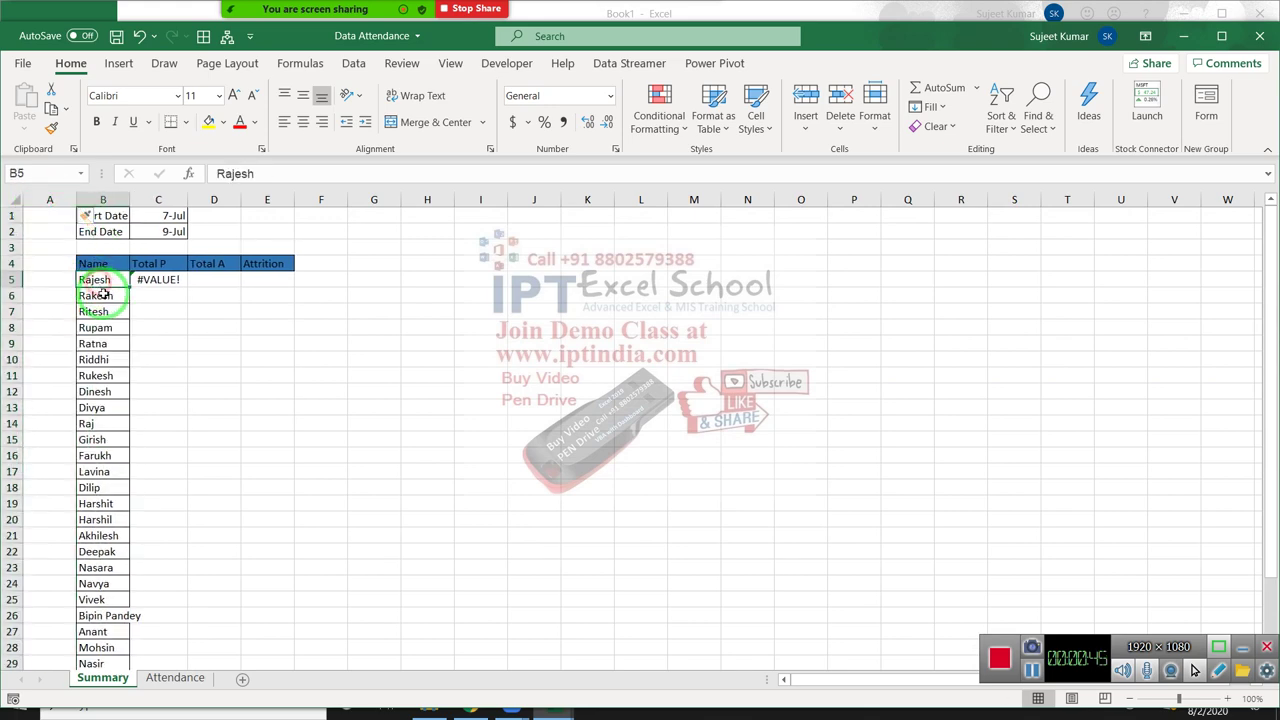
Copy employee IDs A5:A34 from Attendance and paste them into Summary cell A5
{"action": "left_click", "coordinate": [175, 677]}
{"action": "left_click", "coordinate": [24, 266]}
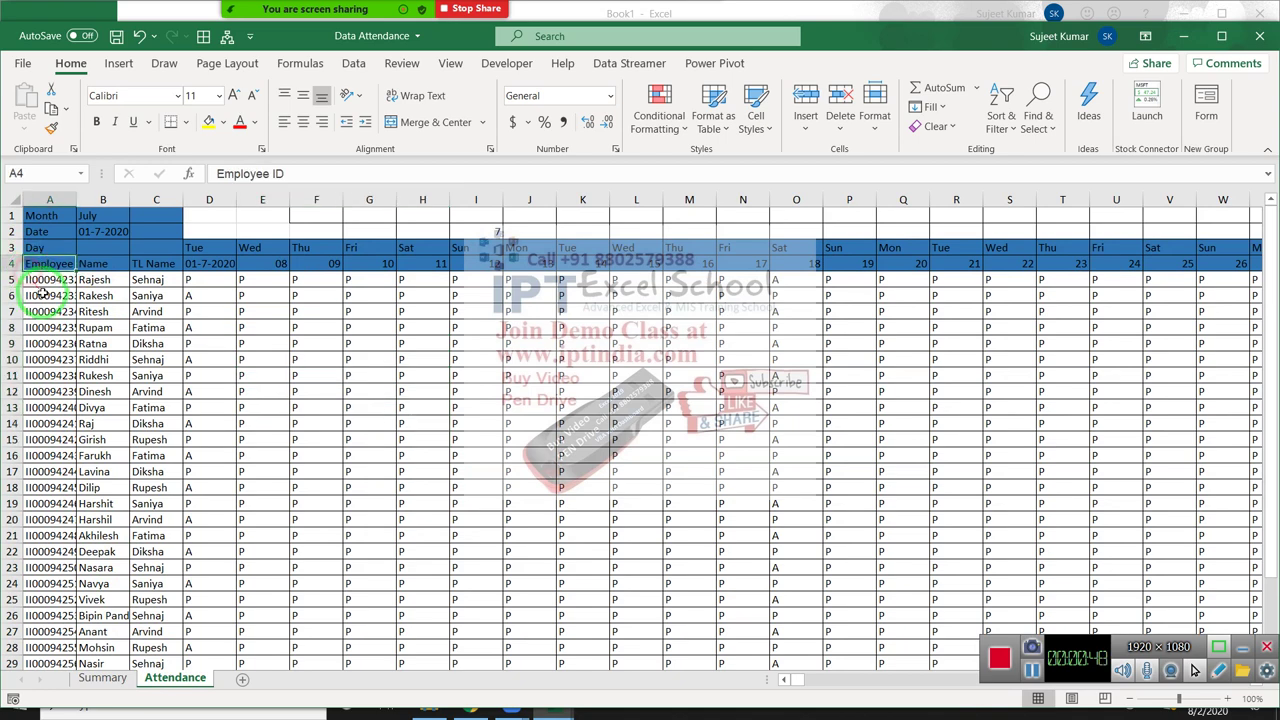
{"action": "left_click", "coordinate": [40, 282]}
{"action": "scroll", "coordinate": [50, 360], "scroll_direction": "down", "scroll_amount": 5}
{"action": "scroll", "coordinate": [64, 450], "scroll_direction": "down", "scroll_amount": 5}
{"action": "scroll", "coordinate": [62, 476], "scroll_direction": "up", "scroll_amount": 4}
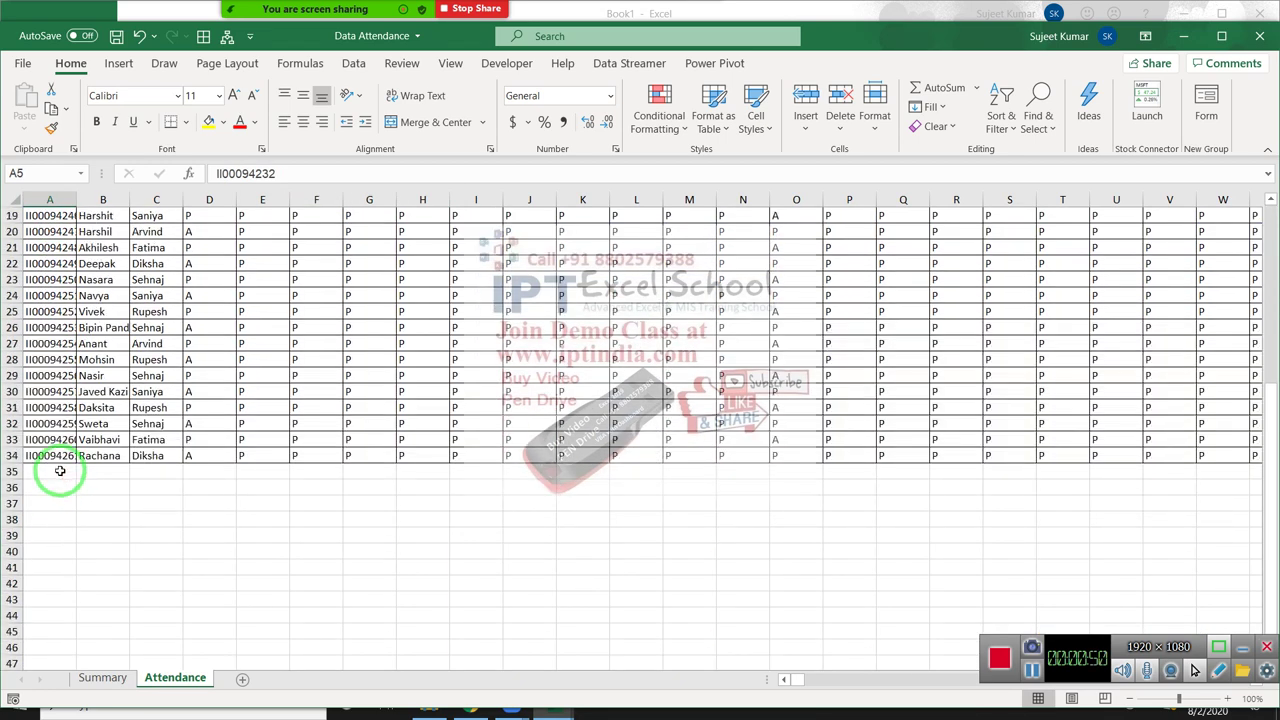
{"action": "left_click", "coordinate": [55, 457], "text": "shift"}
{"action": "key", "text": "ctrl+c"}
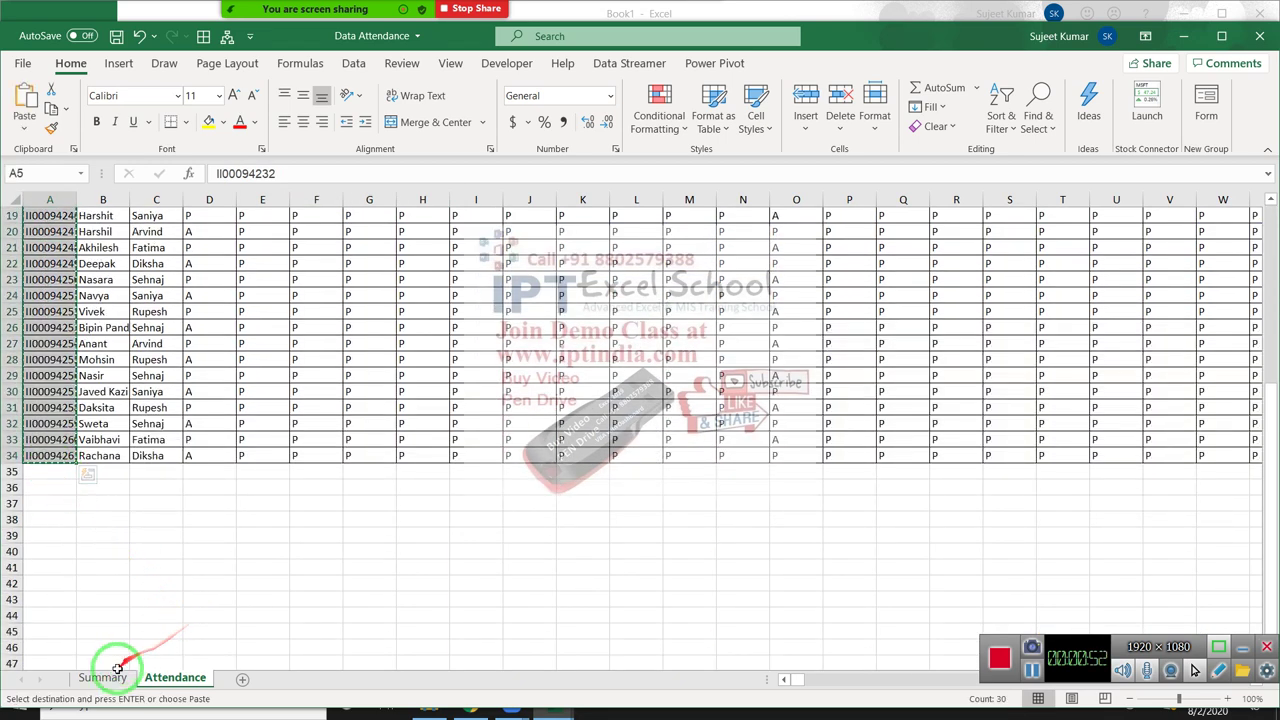
{"action": "left_click", "coordinate": [103, 677]}
{"action": "left_click", "coordinate": [31, 279]}
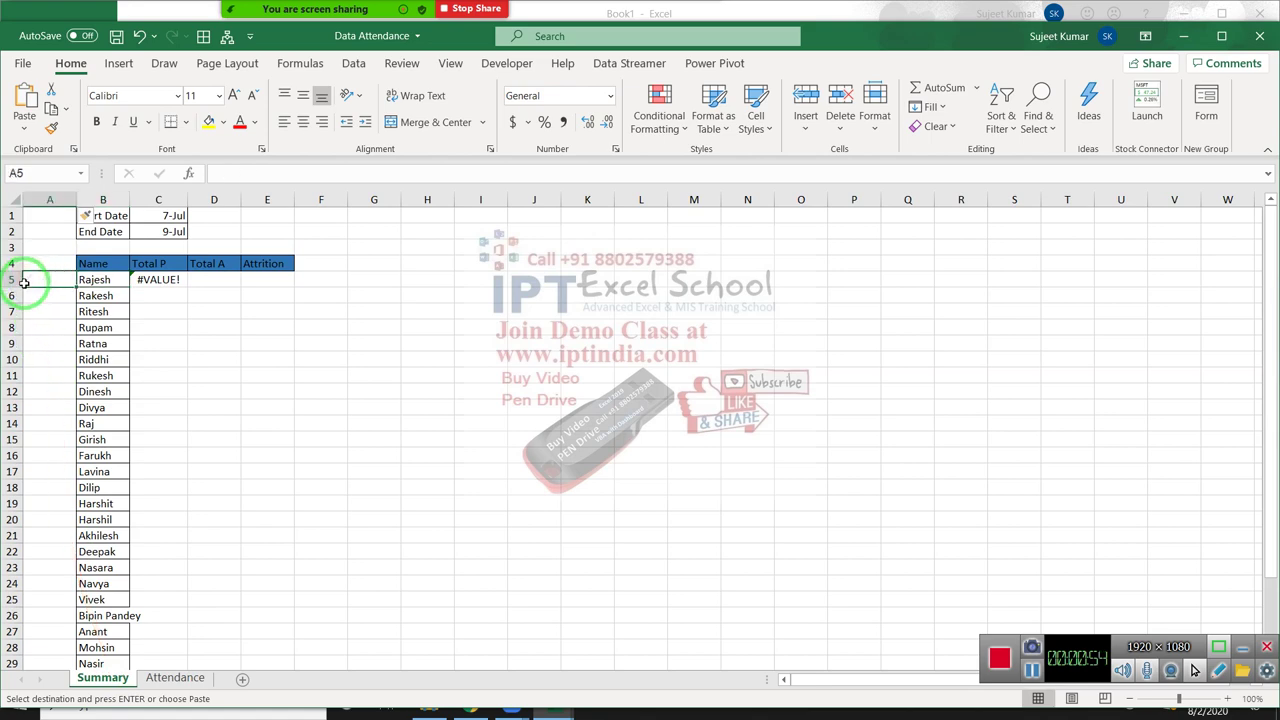
{"action": "key", "text": "ctrl+v"}
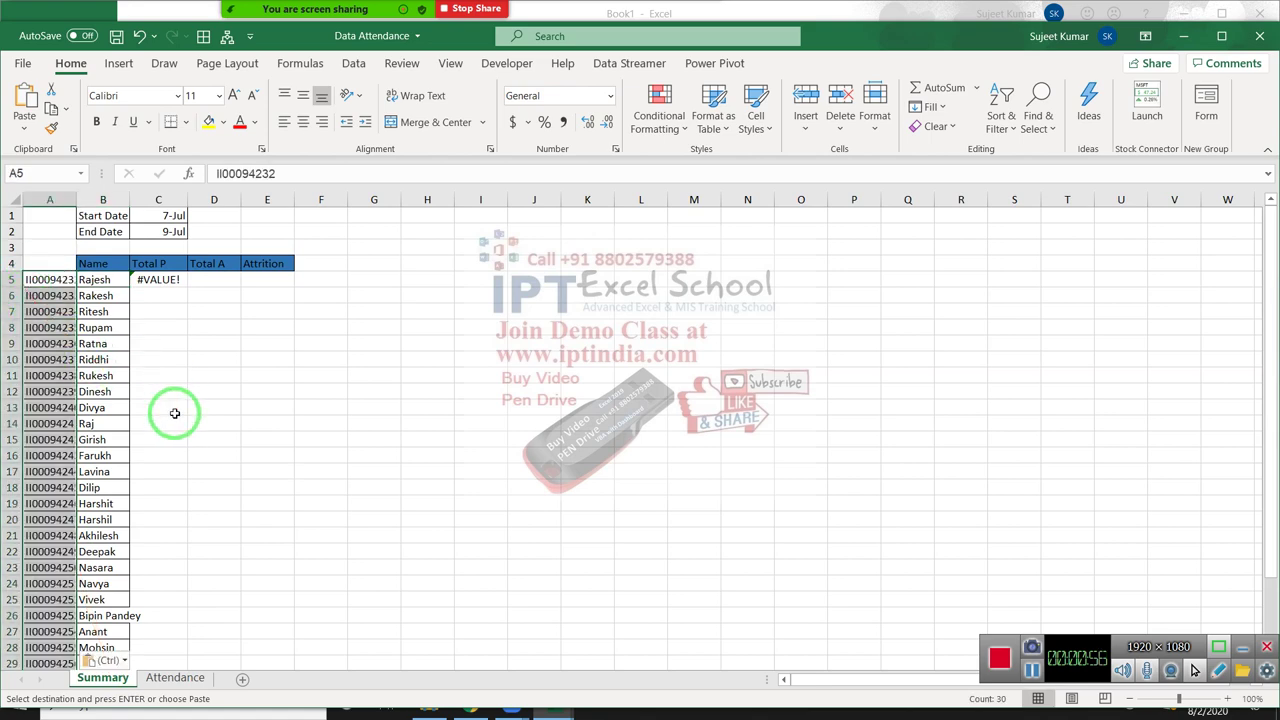
Cancel the pending copy and review the Summary dates and Total P COUNTIFS formula
{"action": "left_click", "coordinate": [160, 677]}
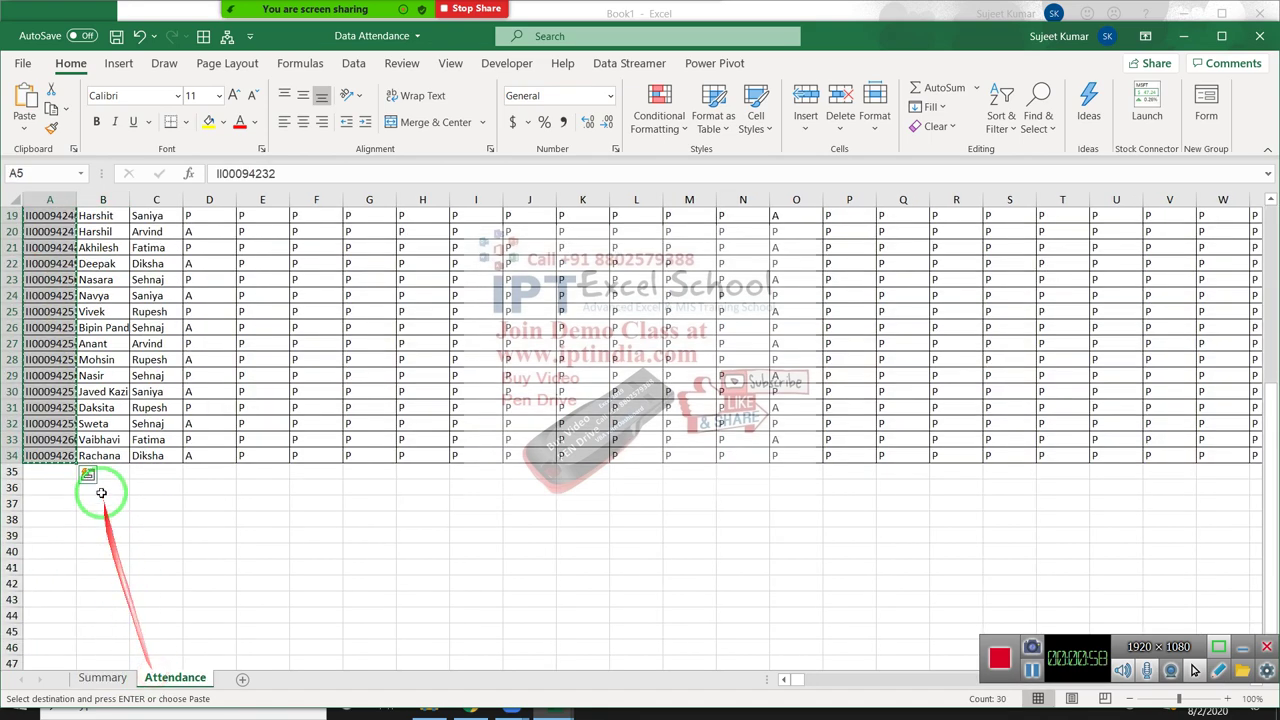
{"action": "scroll", "coordinate": [101, 493], "scroll_direction": "up", "scroll_amount": 5}
{"action": "scroll", "coordinate": [101, 490], "scroll_direction": "up", "scroll_amount": 1}
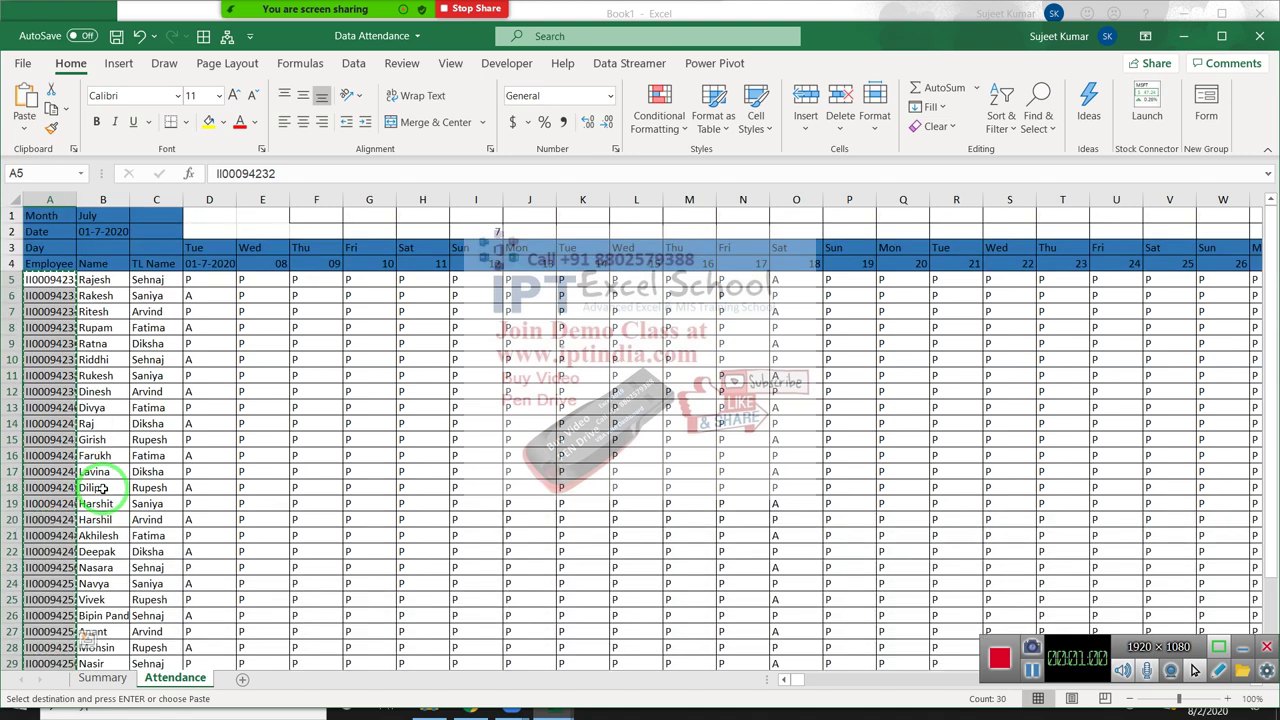
{"action": "key", "text": "Escape"}
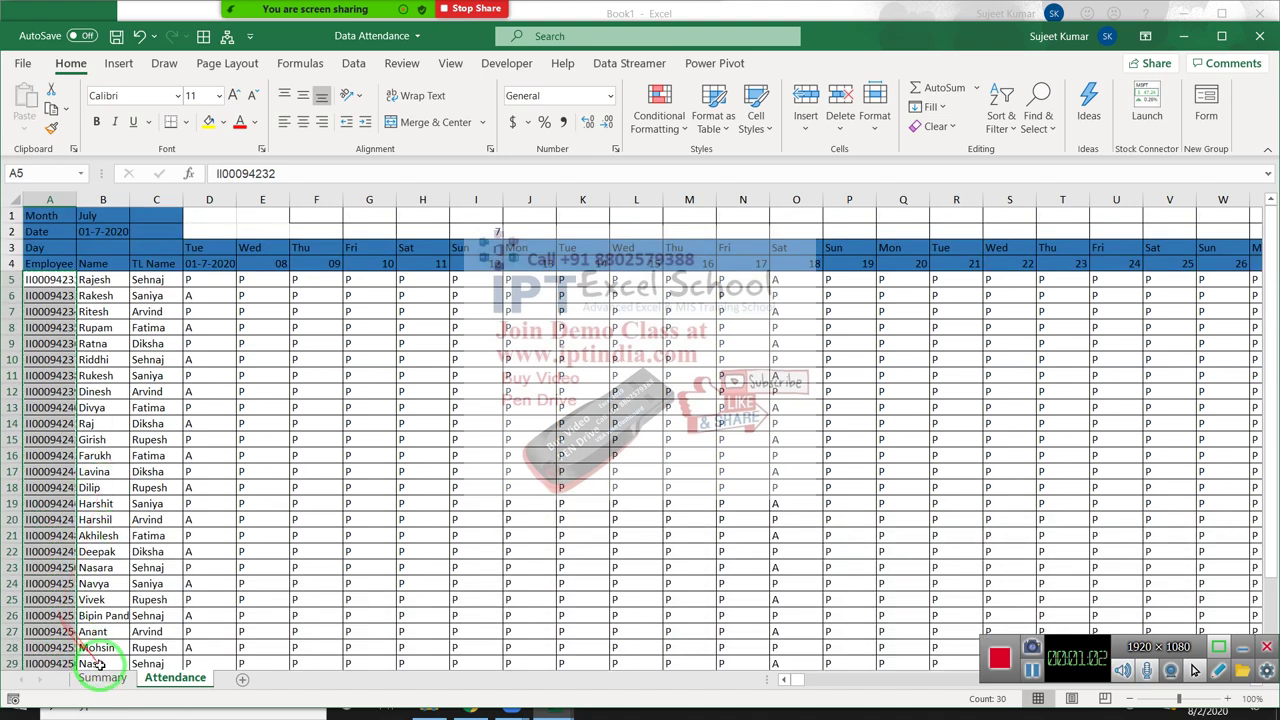
{"action": "left_click", "coordinate": [102, 677]}
{"action": "left_click", "coordinate": [166, 217]}
{"action": "left_click_drag", "start_coordinate": [166, 224], "coordinate": [166, 236]}
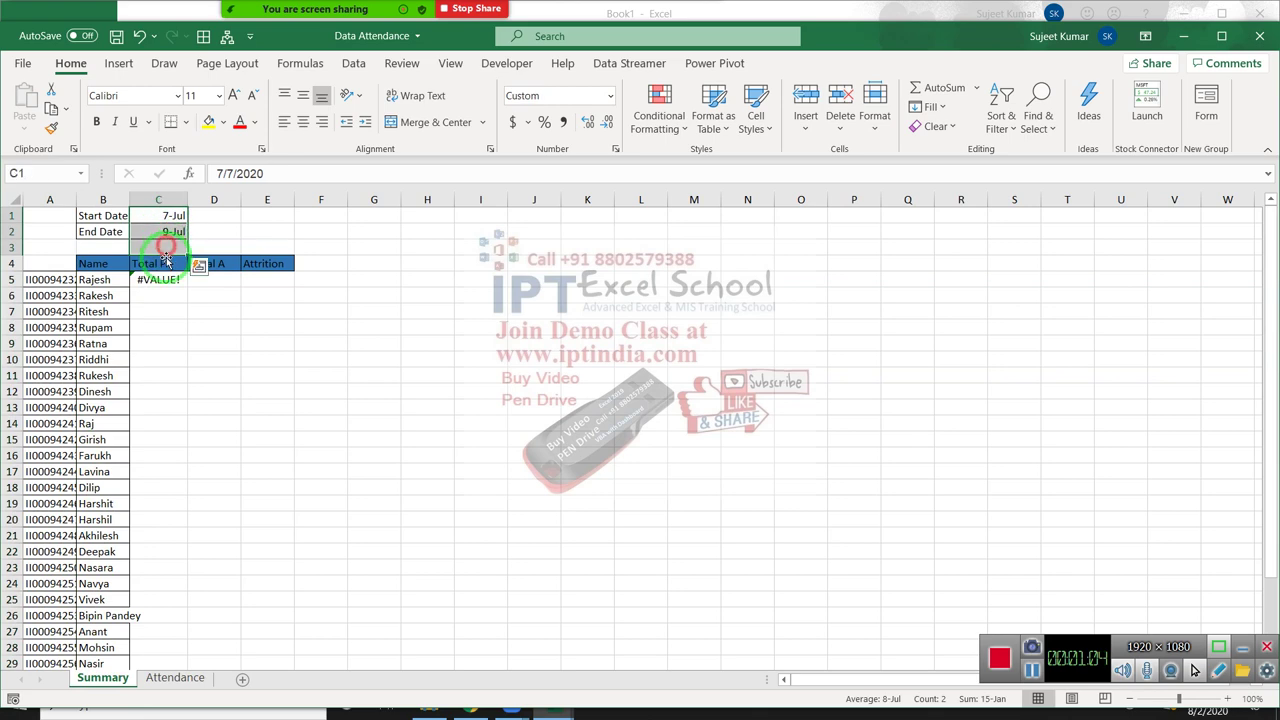
{"action": "left_click", "coordinate": [159, 264]}
{"action": "left_click", "coordinate": [158, 281]}
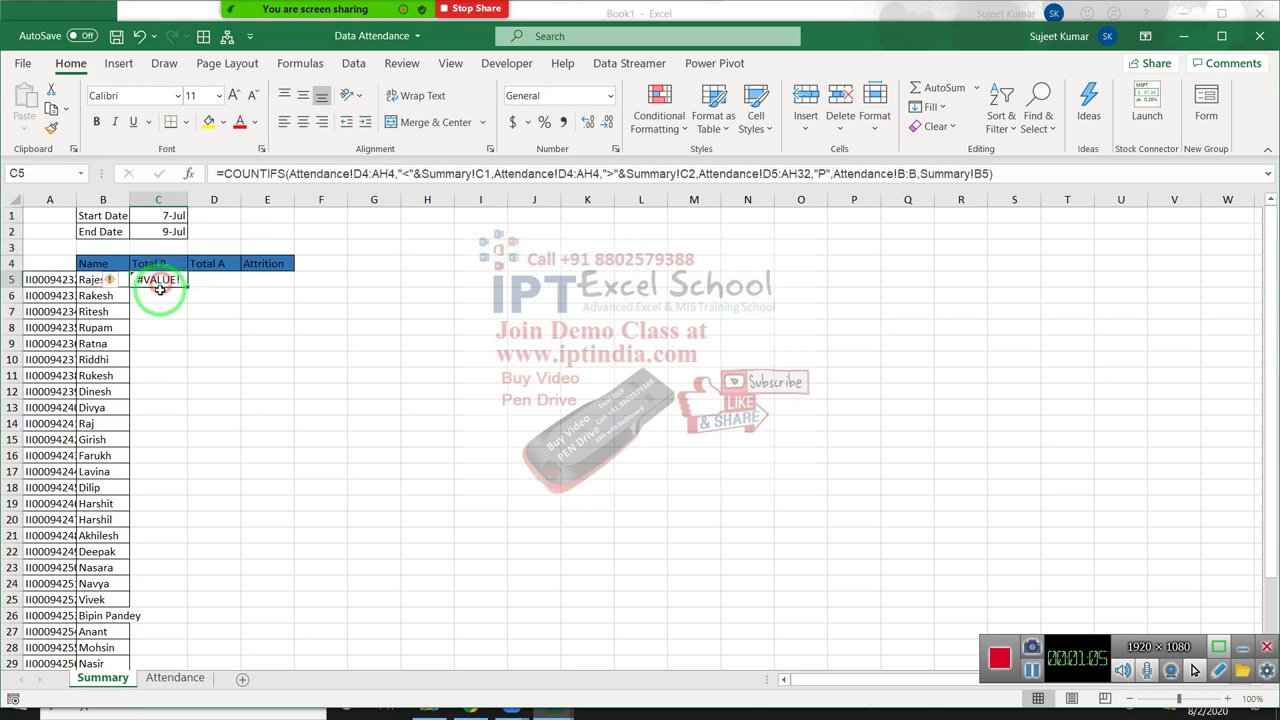
{"action": "left_click", "coordinate": [219, 283]}
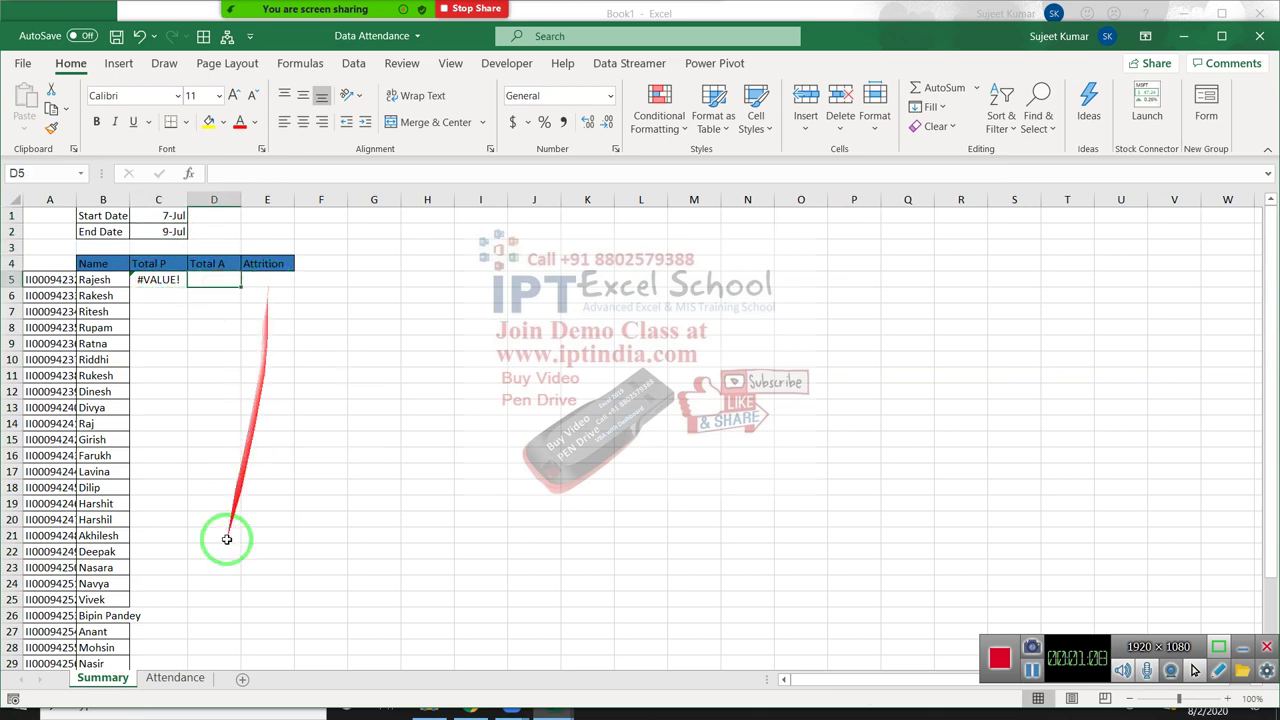
Compare with Attendance and open Rajesh's Total P formula, leaving it unchanged
{"action": "left_click", "coordinate": [175, 678]}
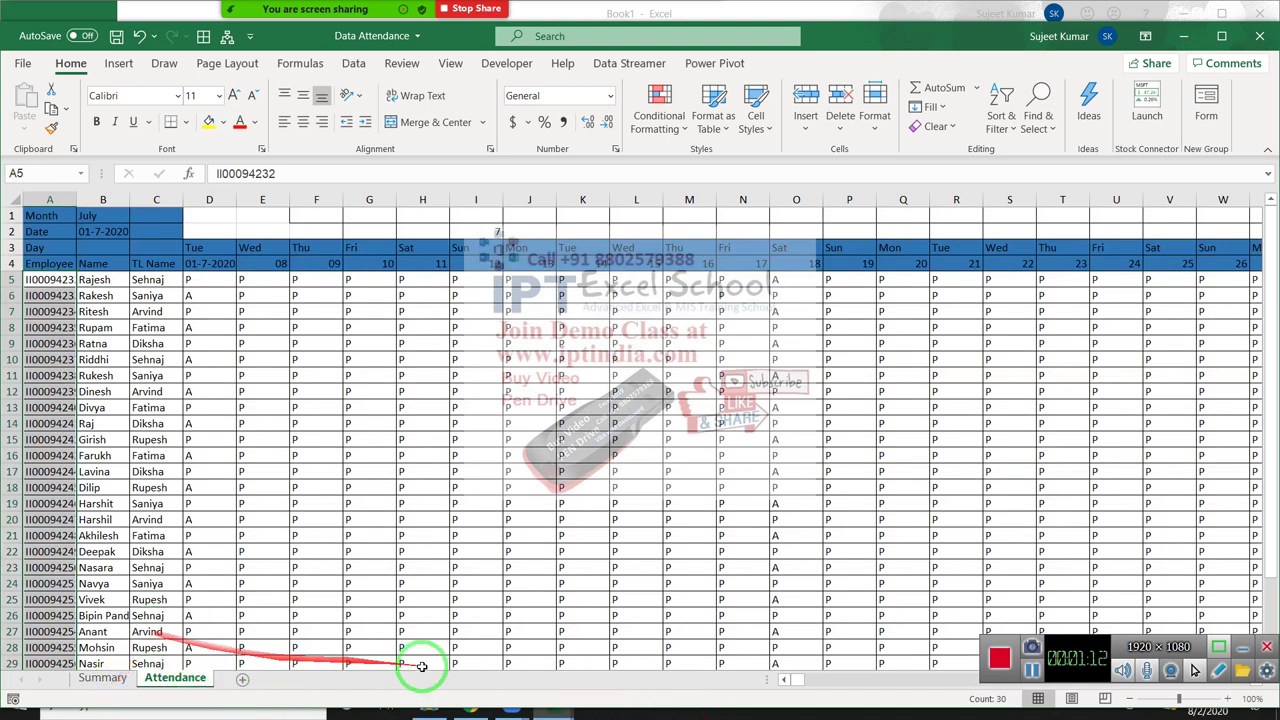
{"action": "left_click", "coordinate": [102, 678]}
{"action": "left_click", "coordinate": [256, 268]}
{"action": "left_click", "coordinate": [301, 273]}
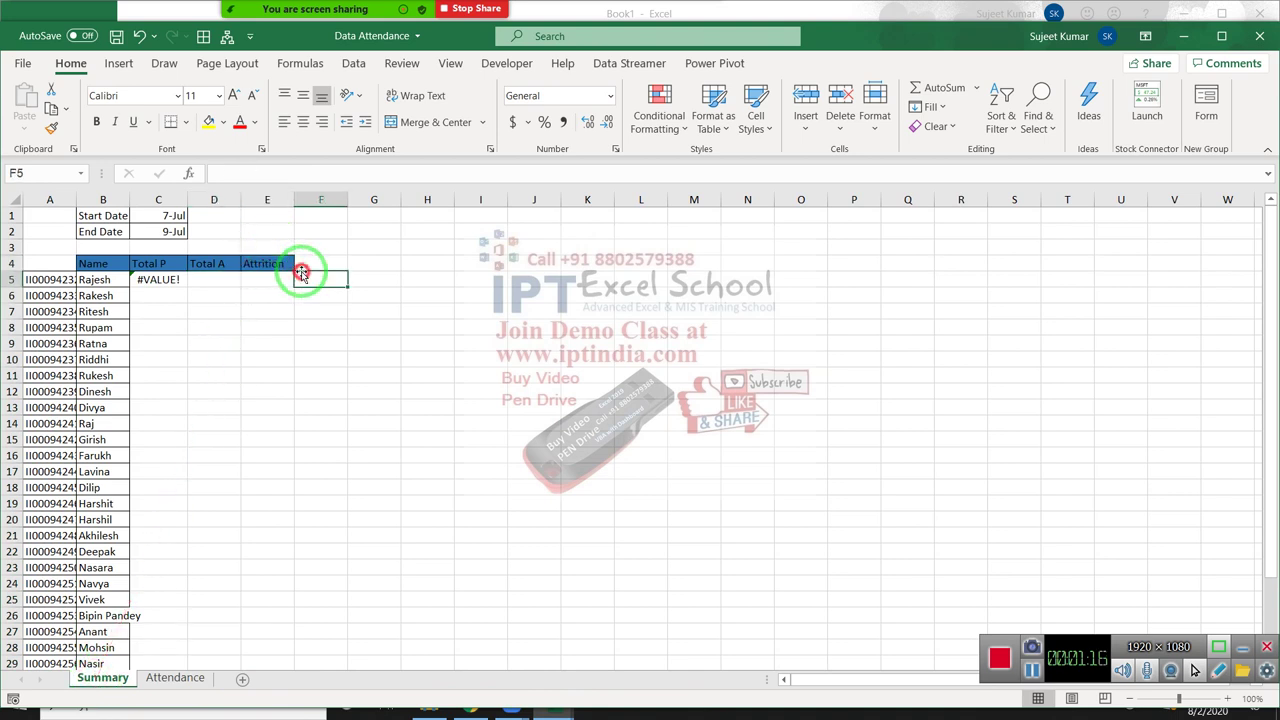
{"action": "left_click", "coordinate": [166, 276]}
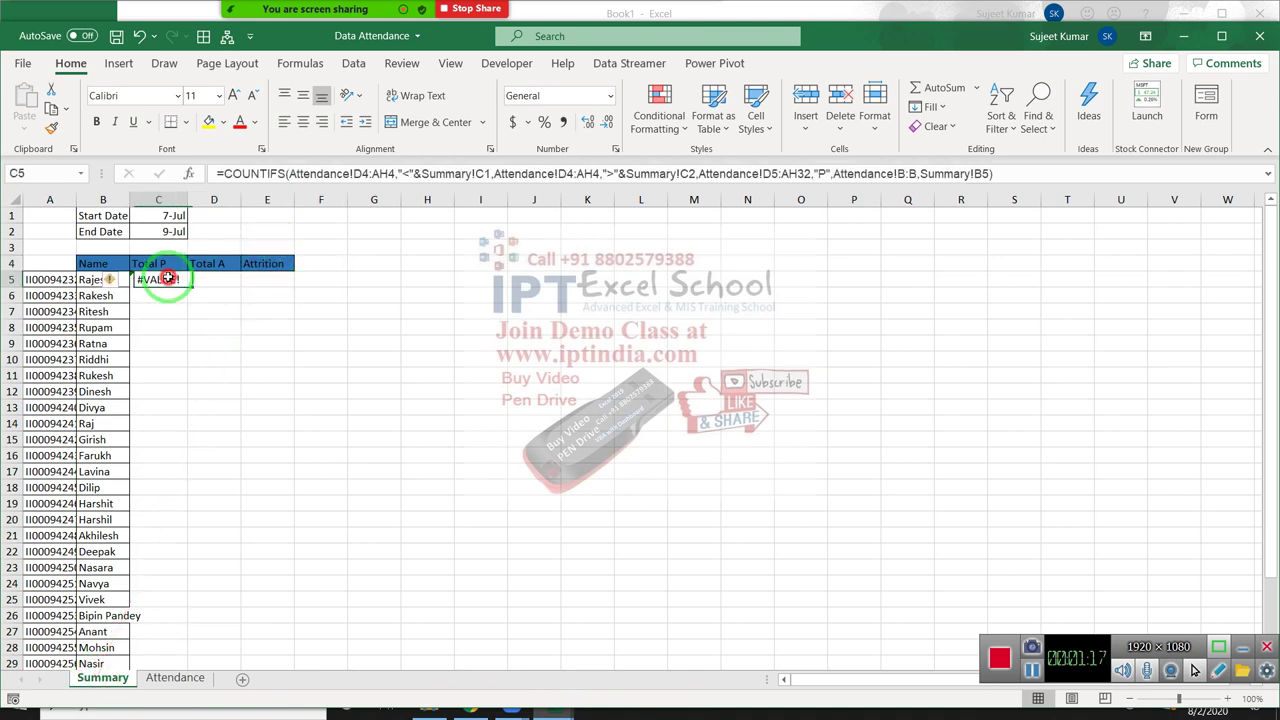
{"action": "left_click", "coordinate": [218, 284]}
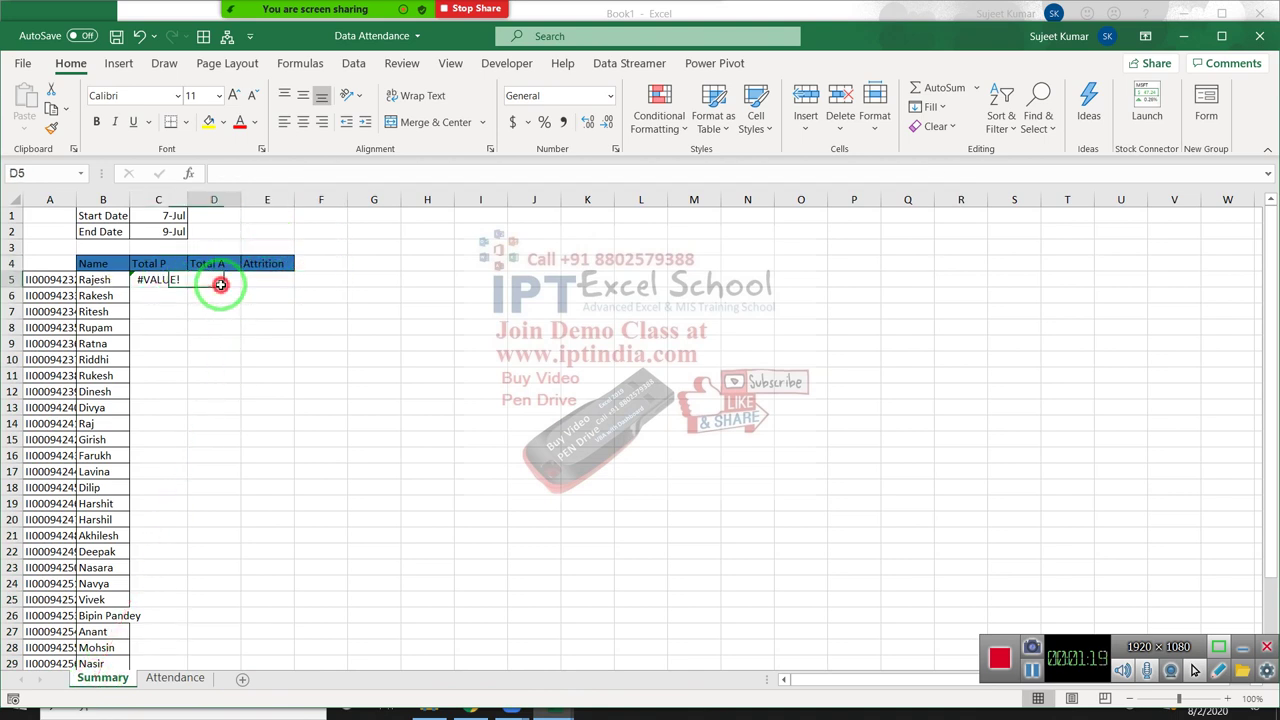
{"action": "double_click", "coordinate": [158, 280]}
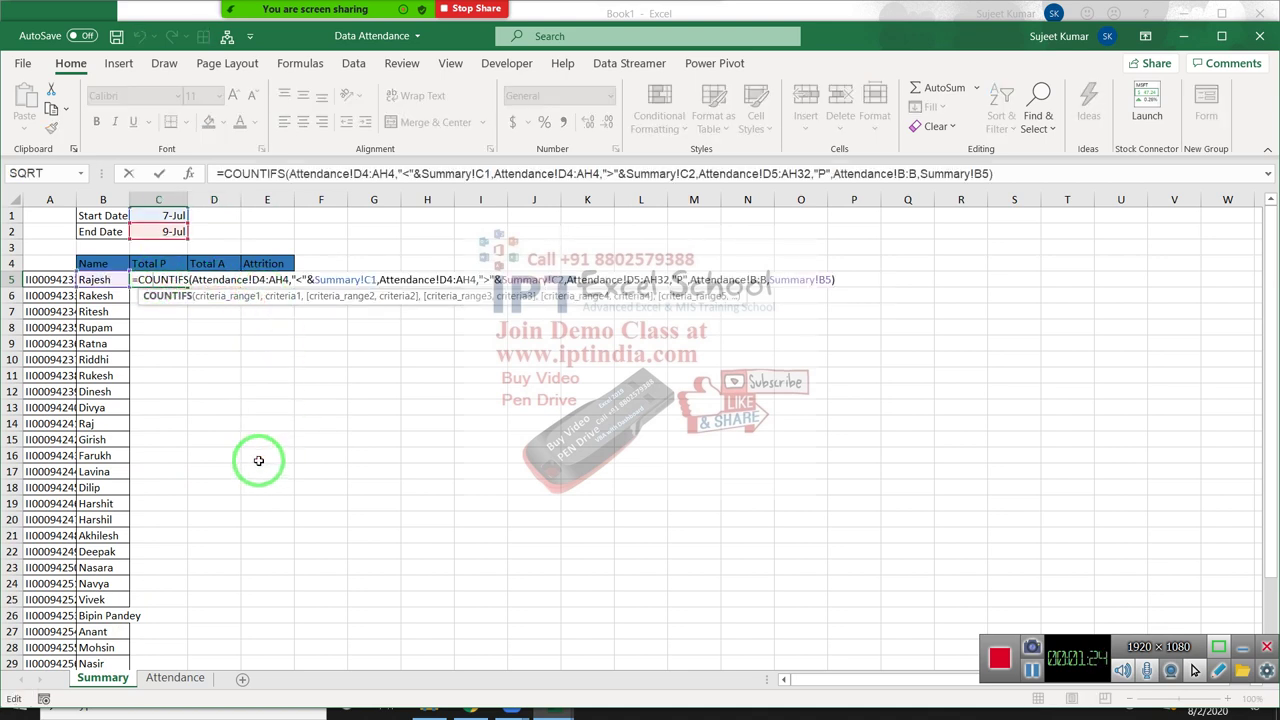
{"action": "key", "text": "Escape"}
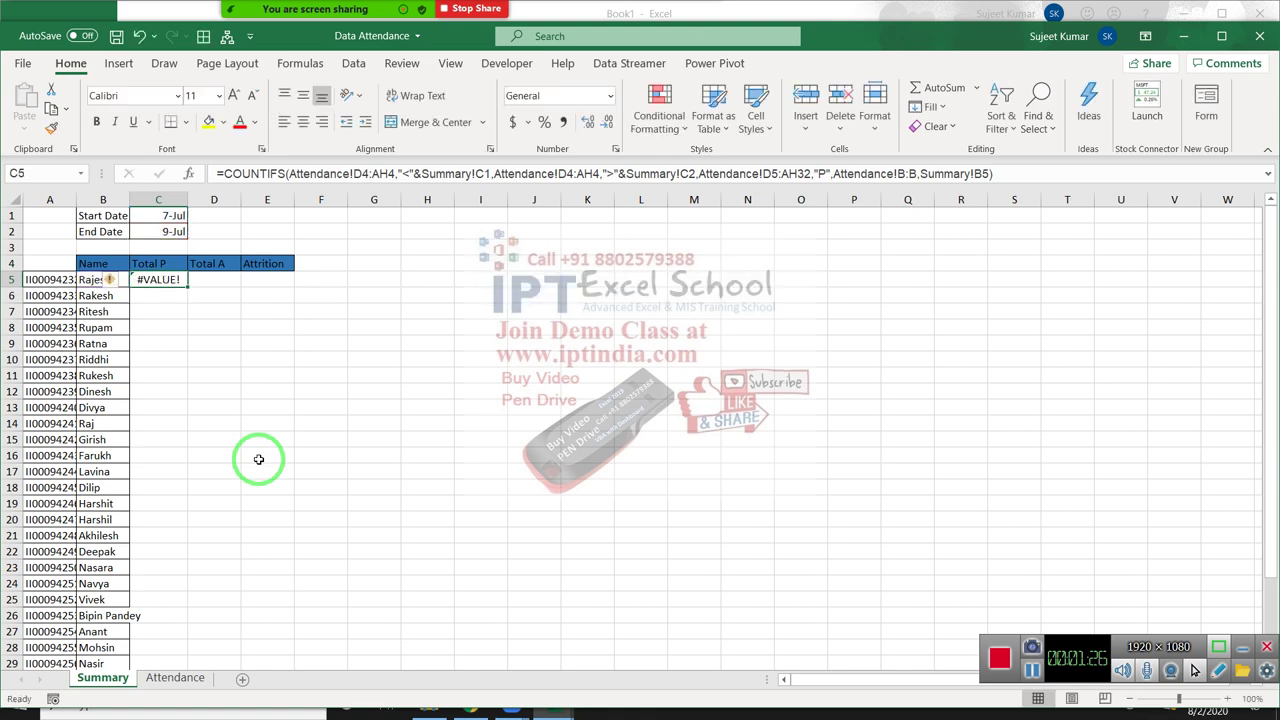
Check Attendance rows 3 and 4, then re-inspect Summary dates and Rajesh's Total P cell
{"action": "left_click", "coordinate": [175, 678]}
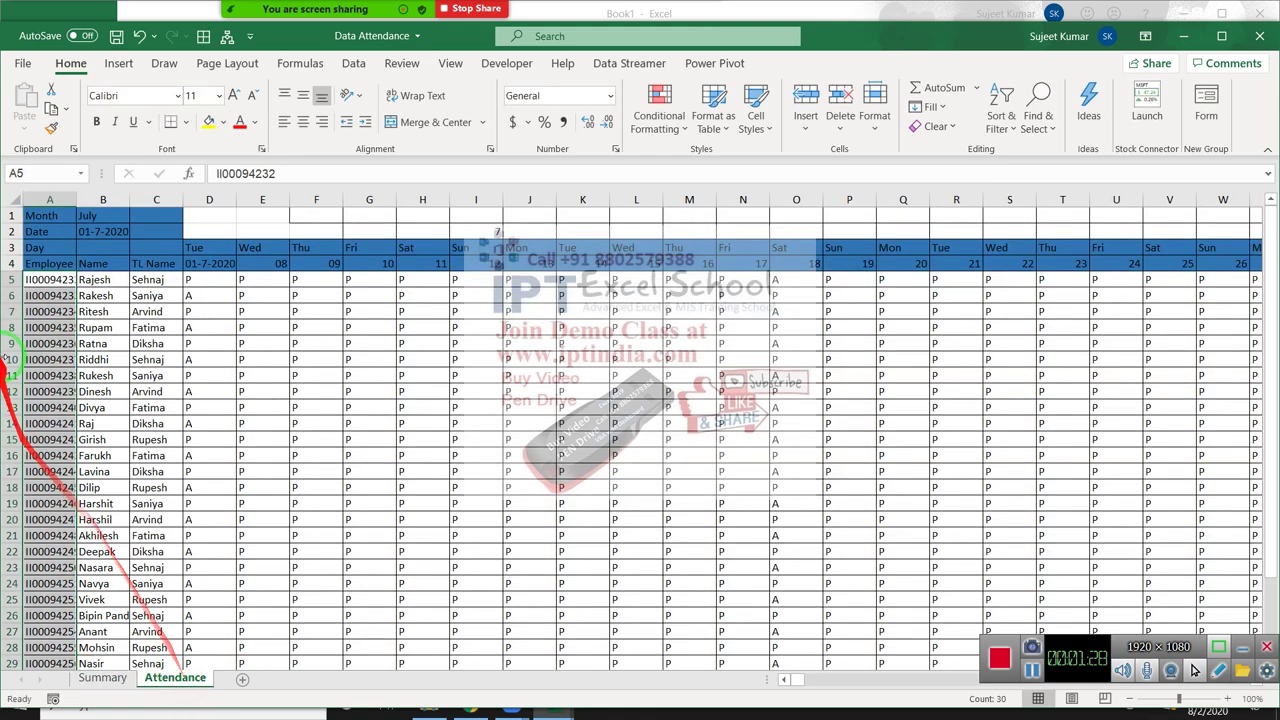
{"action": "left_click", "coordinate": [14, 248]}
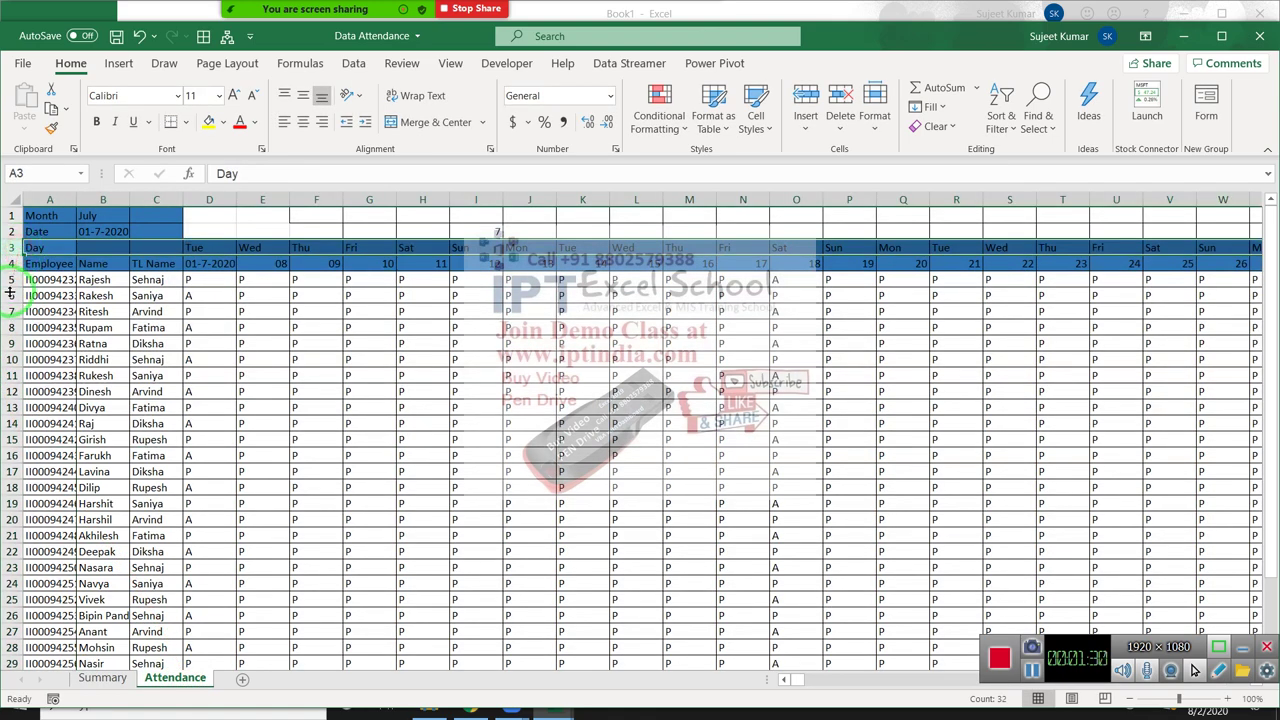
{"action": "left_click", "coordinate": [10, 264]}
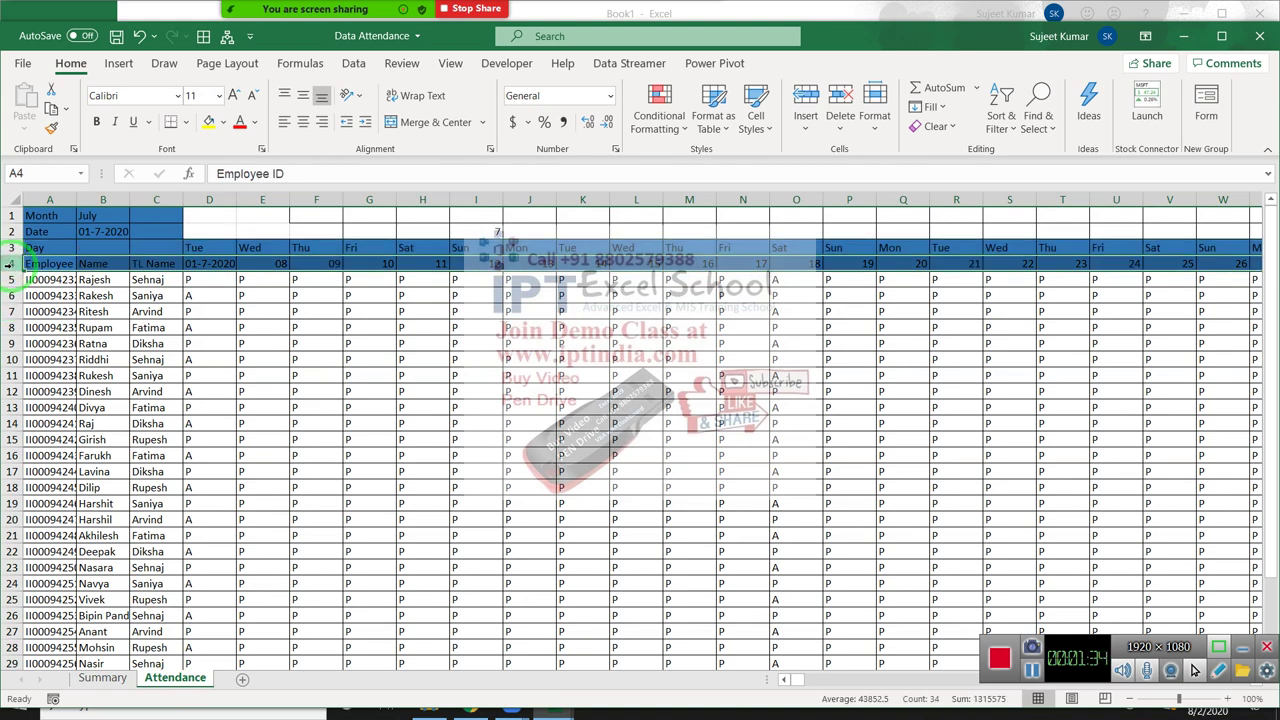
{"action": "left_click", "coordinate": [205, 300]}
{"action": "left_click", "coordinate": [105, 677]}
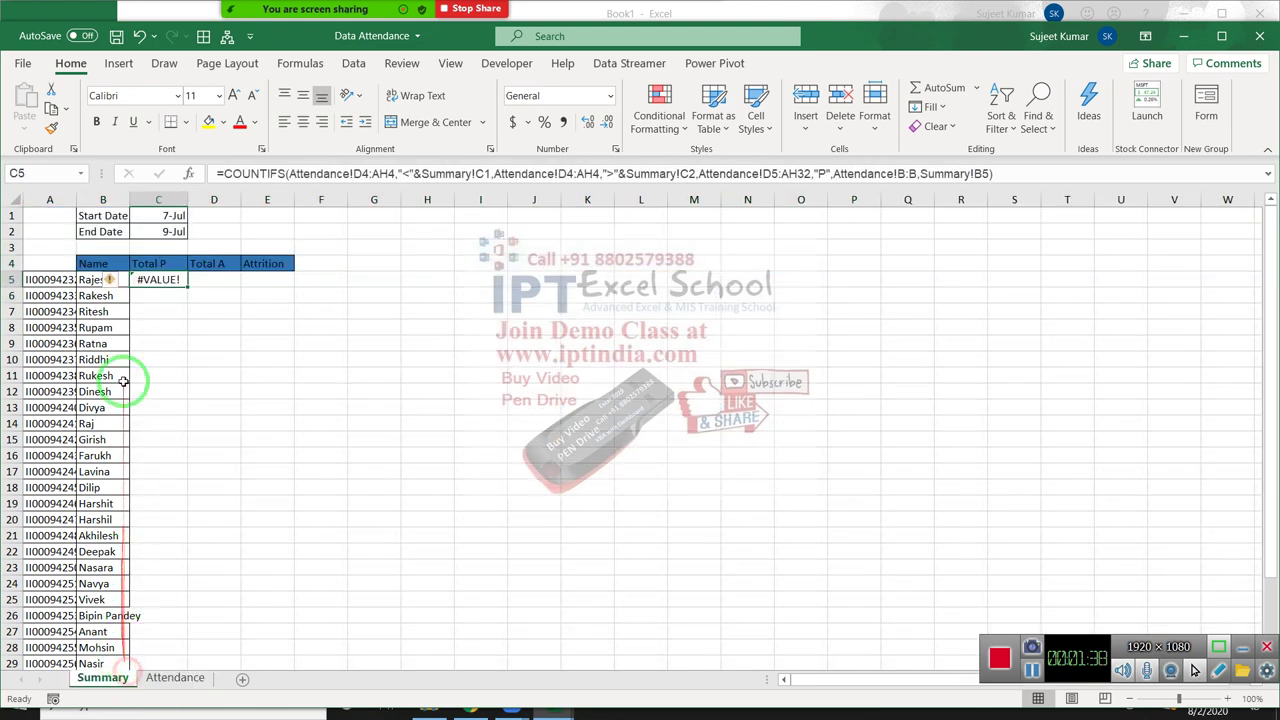
{"action": "left_click_drag", "start_coordinate": [170, 231], "coordinate": [170, 215]}
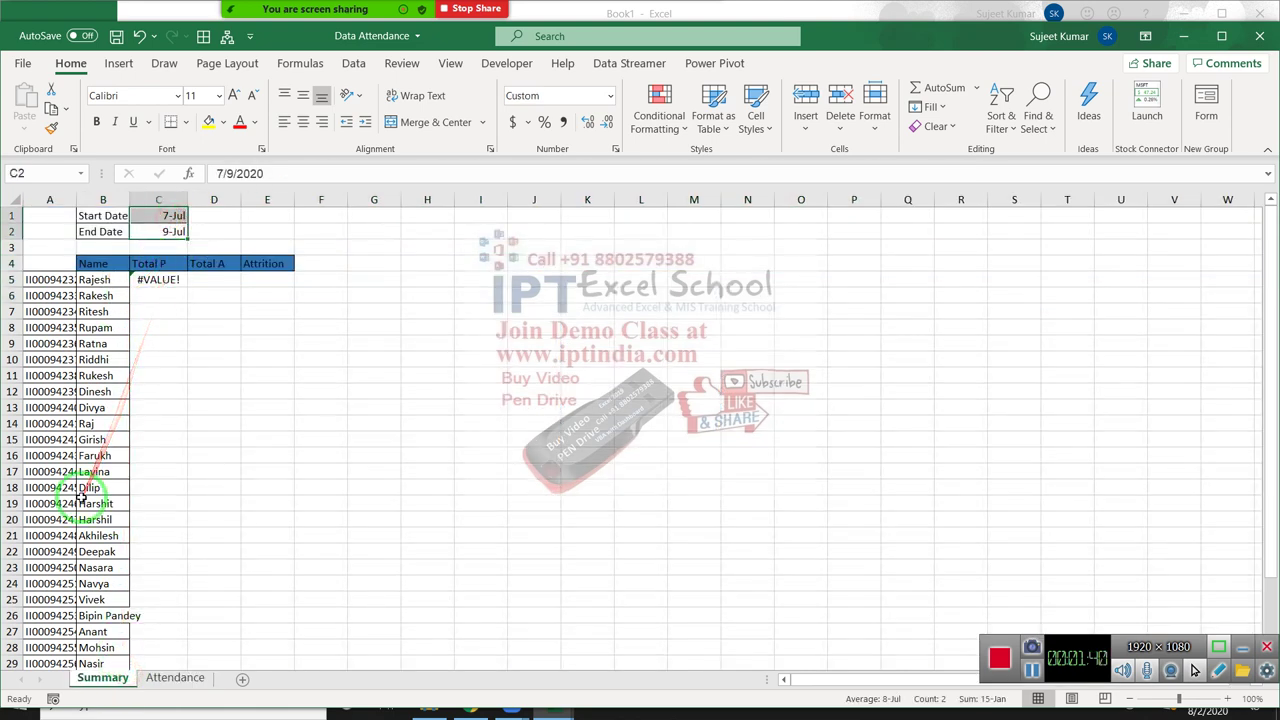
{"action": "left_click", "coordinate": [50, 280]}
{"action": "left_click", "coordinate": [168, 279]}
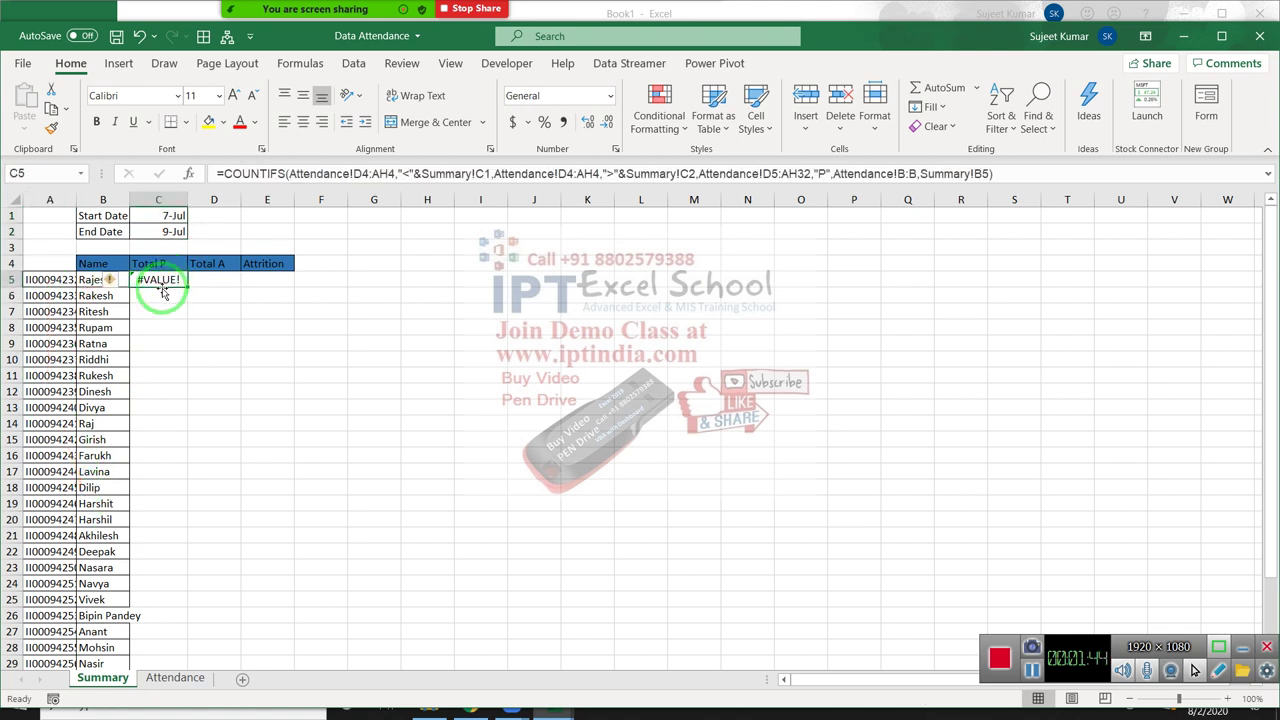
{"action": "left_click_drag", "start_coordinate": [165, 231], "coordinate": [165, 215]}
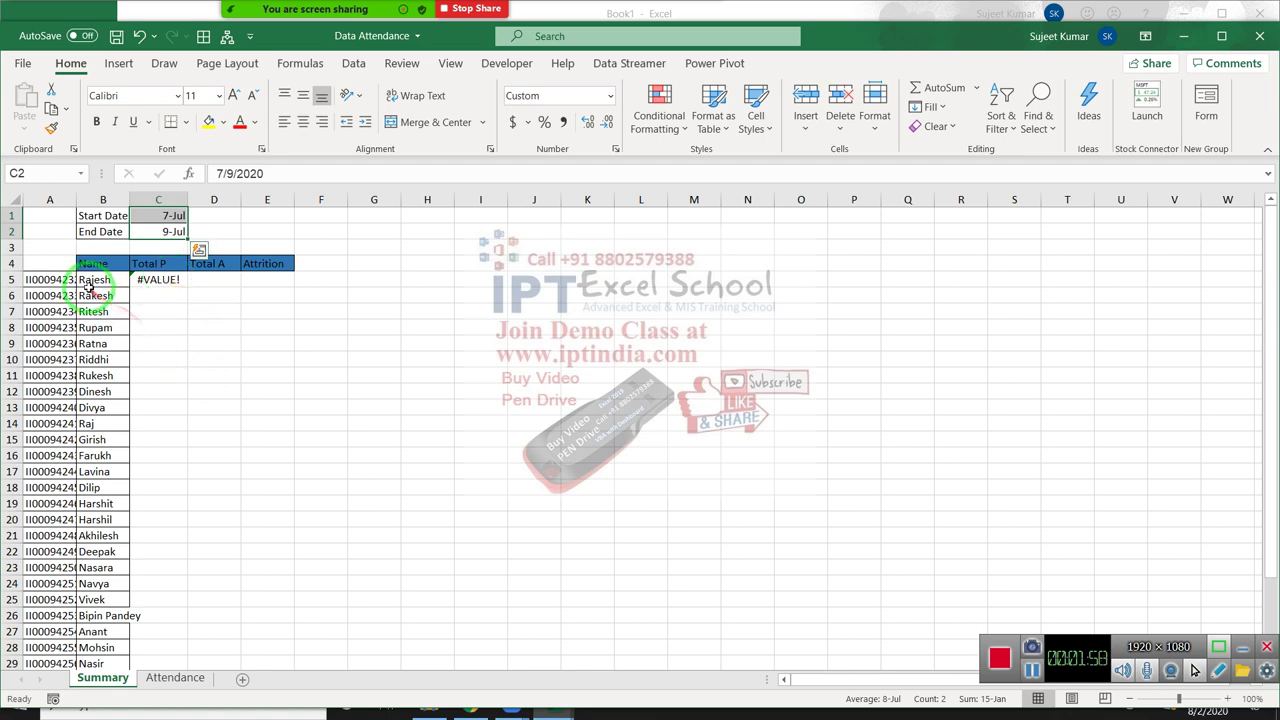
{"action": "left_click", "coordinate": [92, 280]}
{"action": "left_click", "coordinate": [162, 216]}
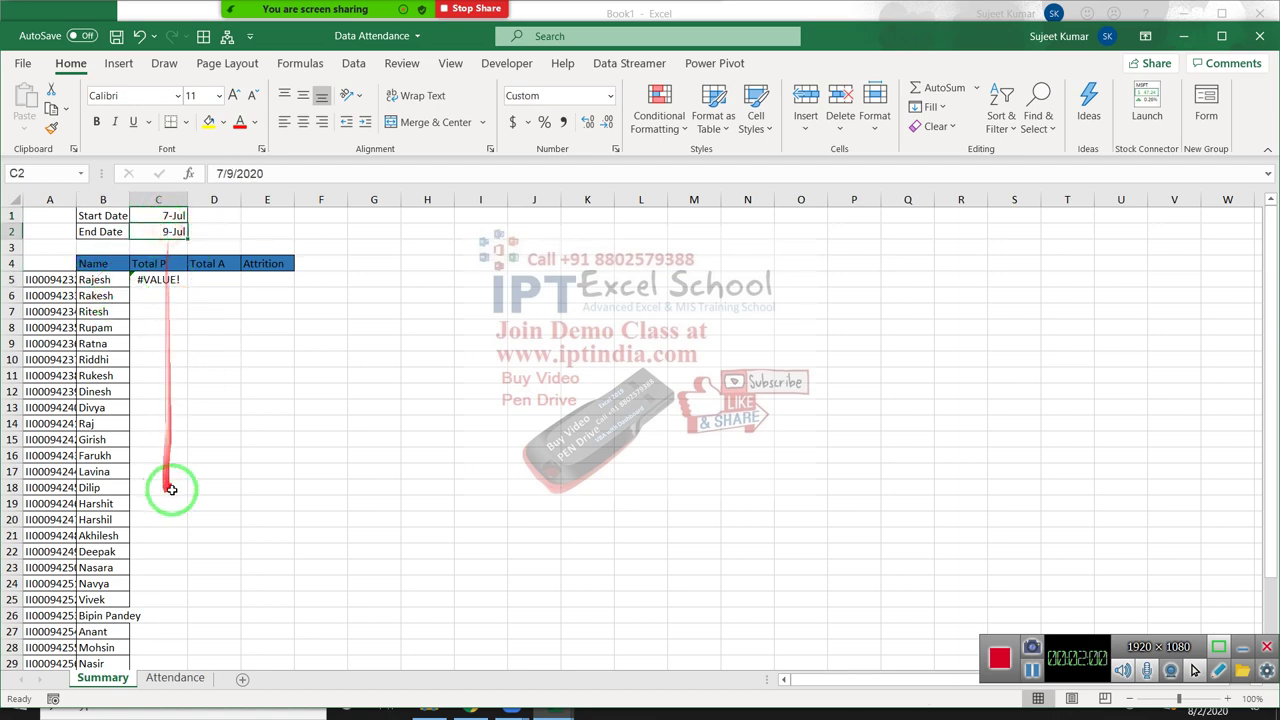
Copy E4's format onto D4 on Attendance and change D4's formula to =B2+0
{"action": "left_click", "coordinate": [175, 678]}
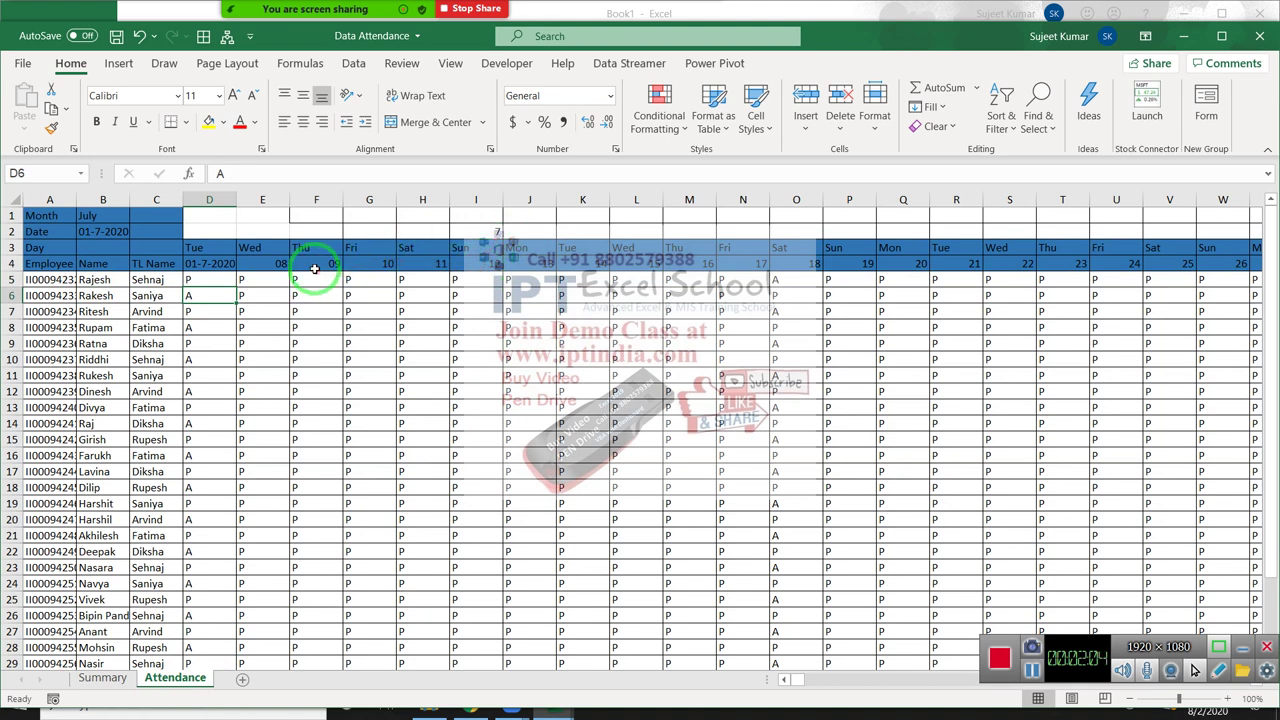
{"action": "left_click", "coordinate": [217, 266]}
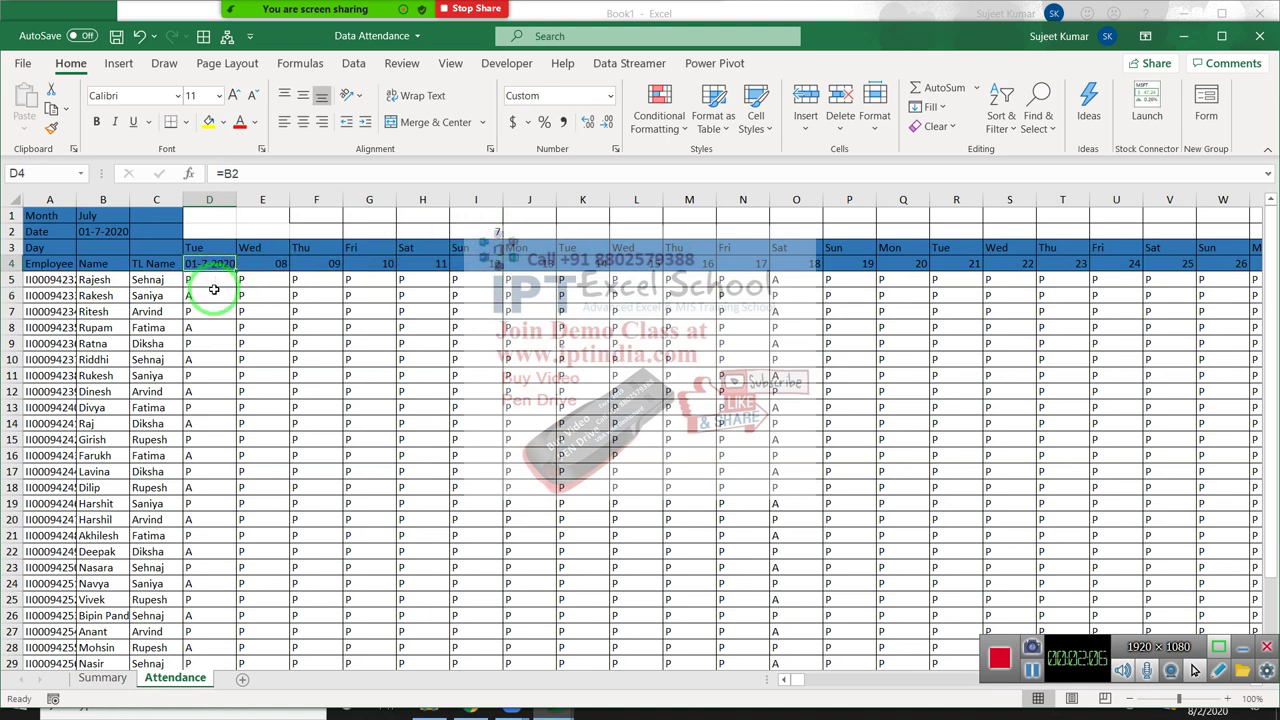
{"action": "left_click", "coordinate": [258, 263]}
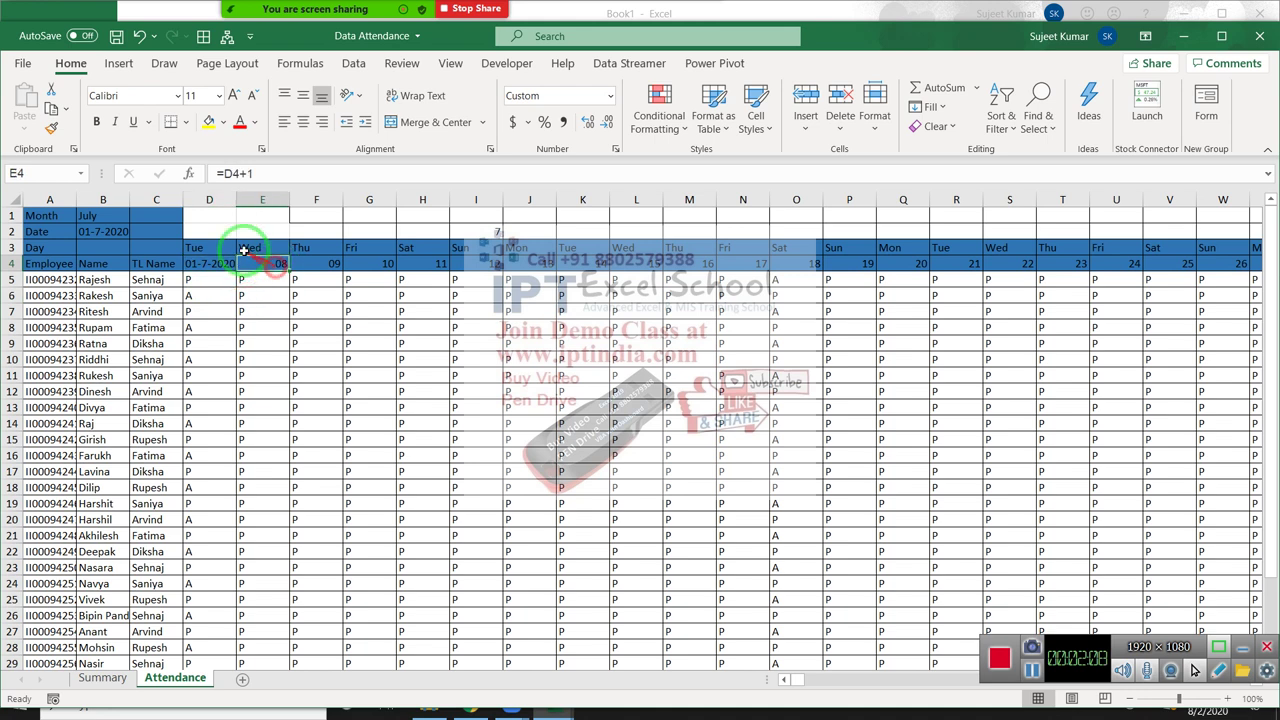
{"action": "left_click", "coordinate": [51, 127]}
{"action": "left_click", "coordinate": [222, 262]}
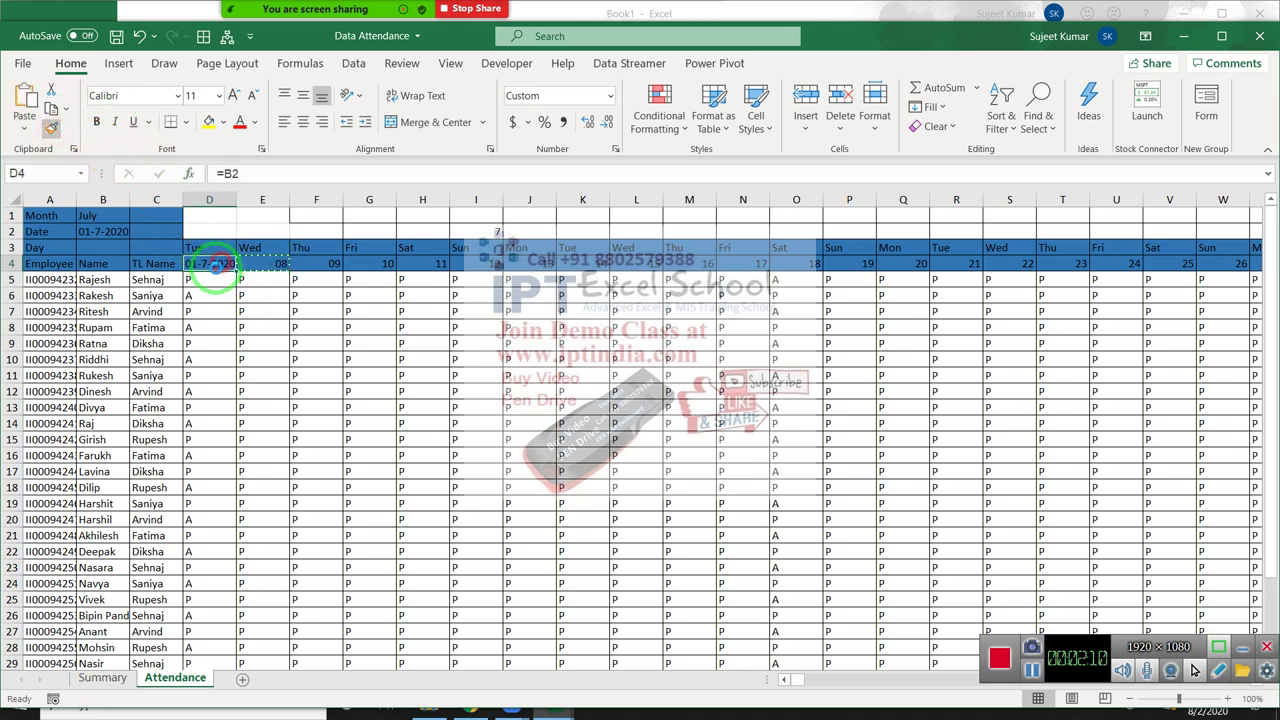
{"action": "left_click", "coordinate": [273, 268]}
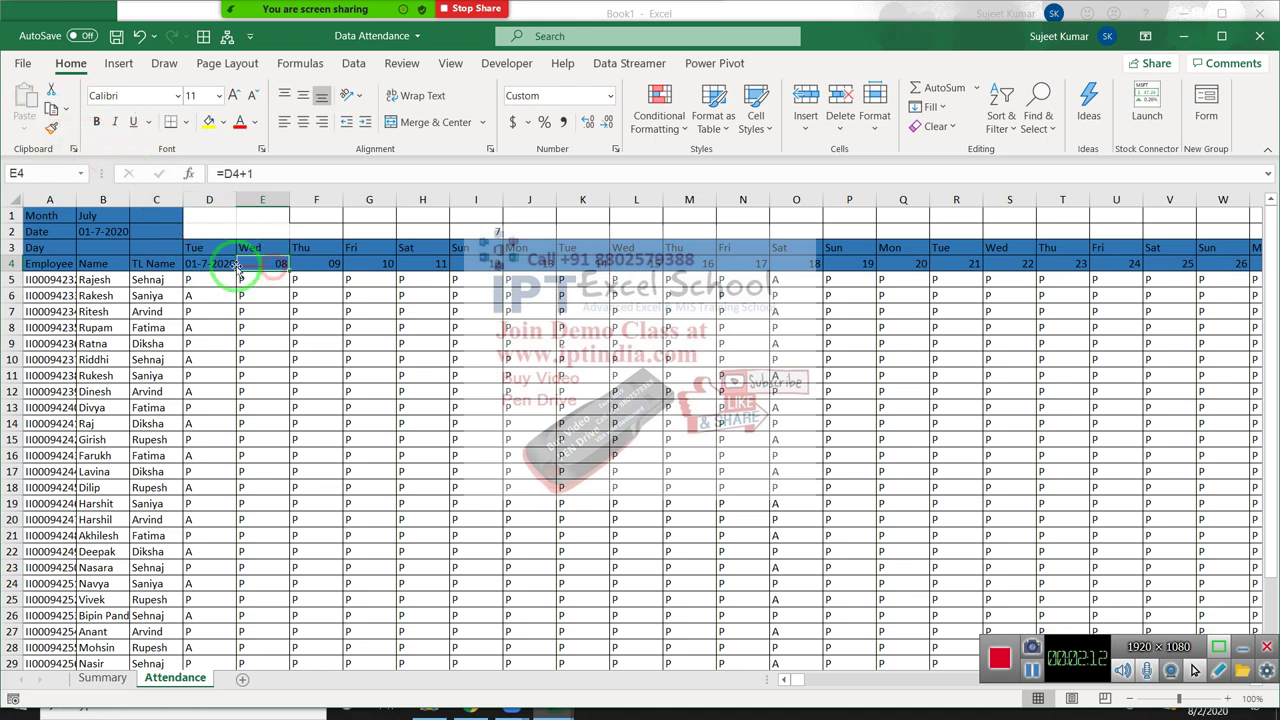
{"action": "left_click", "coordinate": [226, 265]}
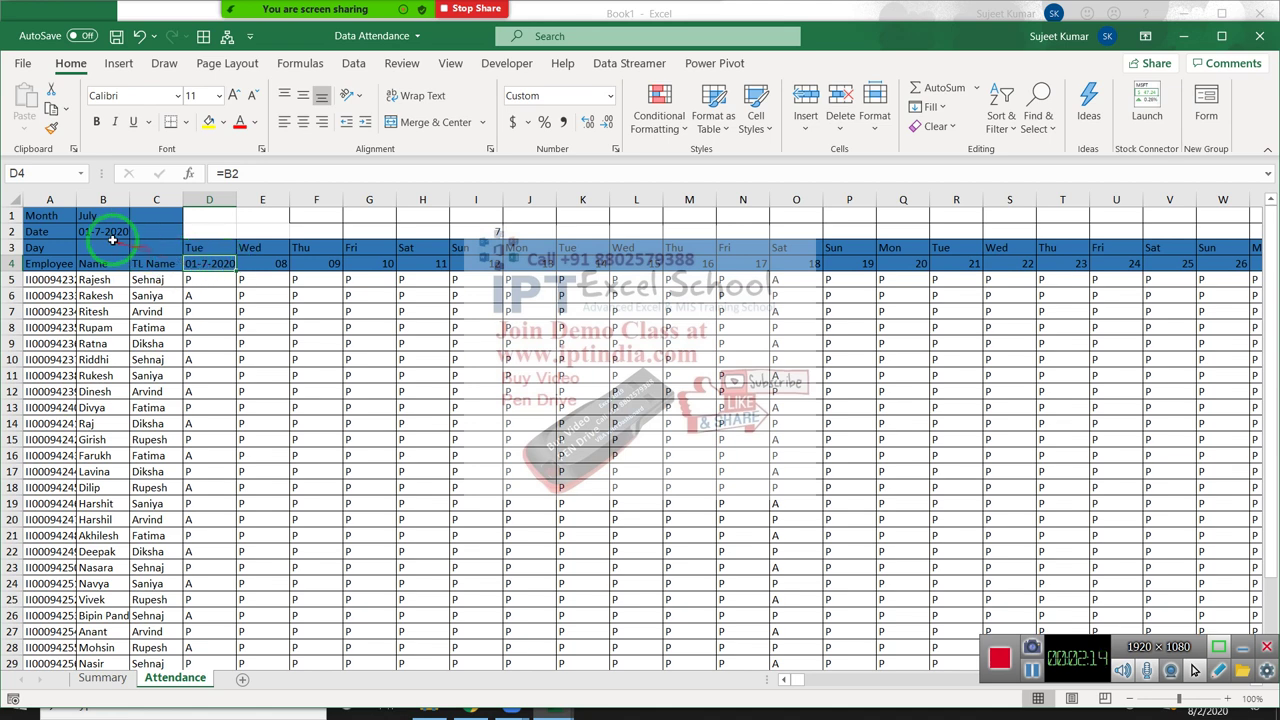
{"action": "left_click", "coordinate": [246, 171]}
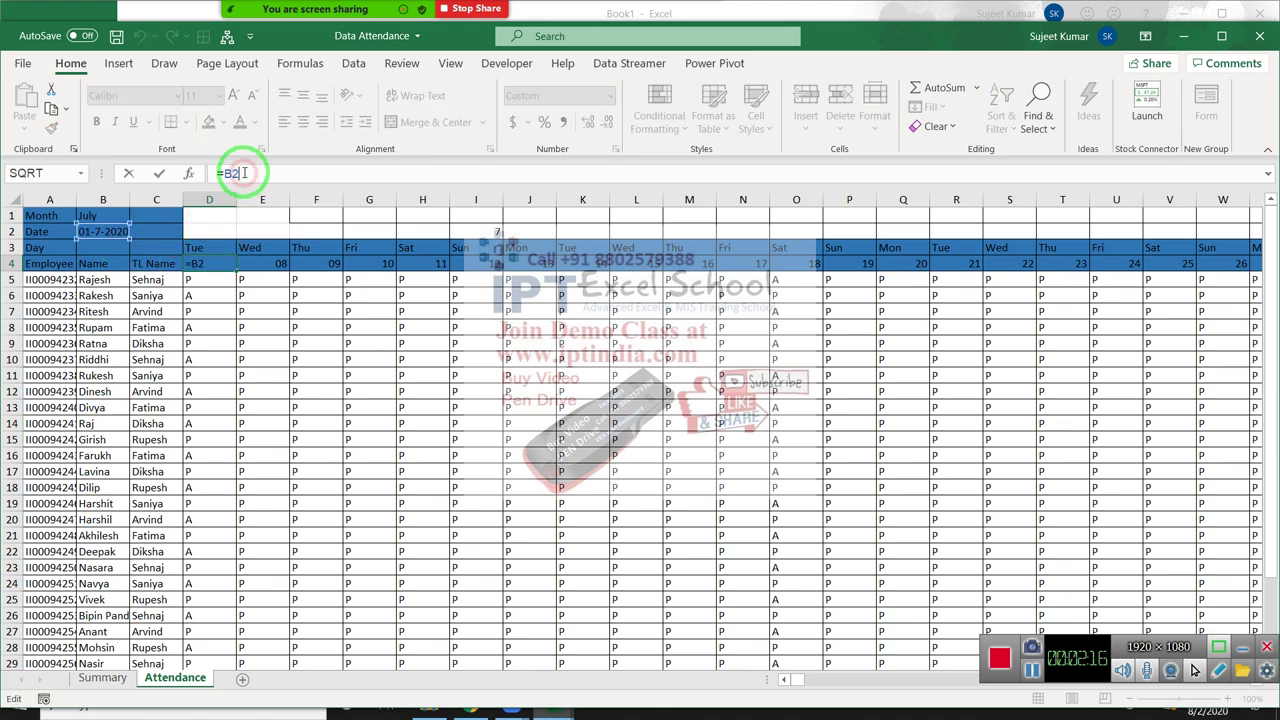
{"action": "type", "text": "+0"}
{"action": "key", "text": "Return"}
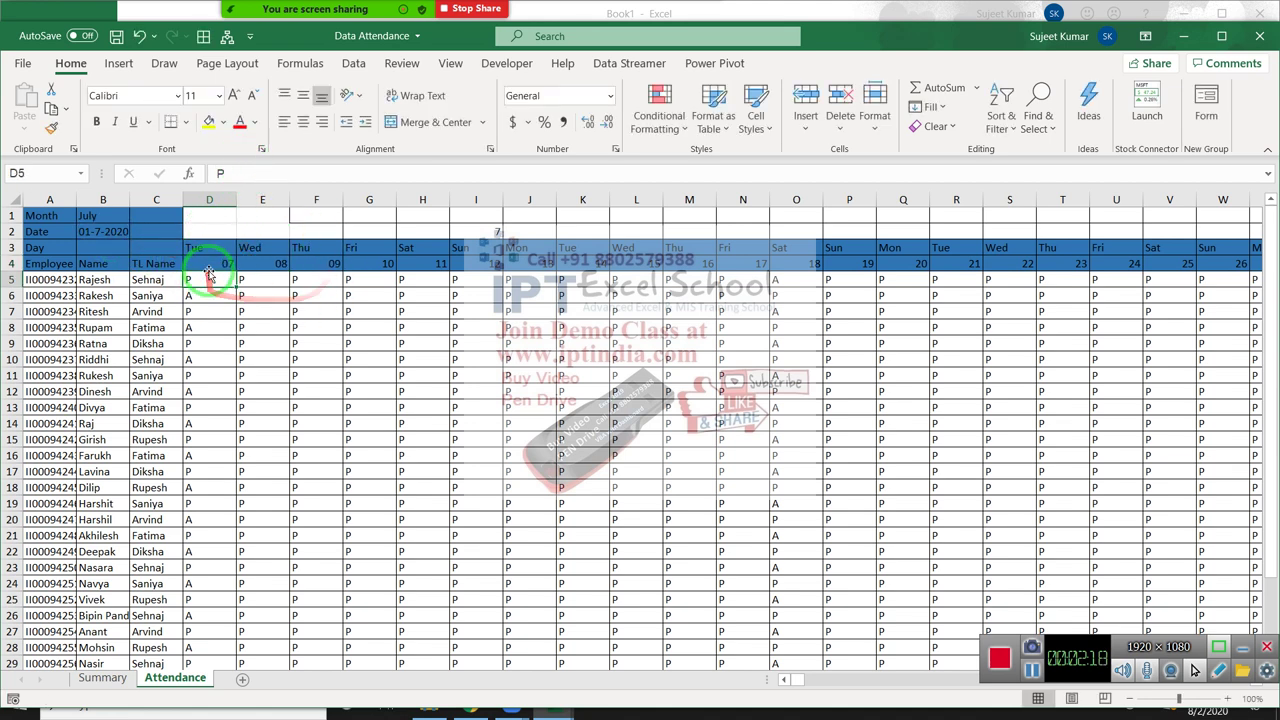
Re-enter Rajesh's Total P cell on Summary and recheck the Attendance date headers
{"action": "left_click", "coordinate": [210, 264]}
{"action": "left_click_drag", "start_coordinate": [212, 280], "coordinate": [310, 277]}
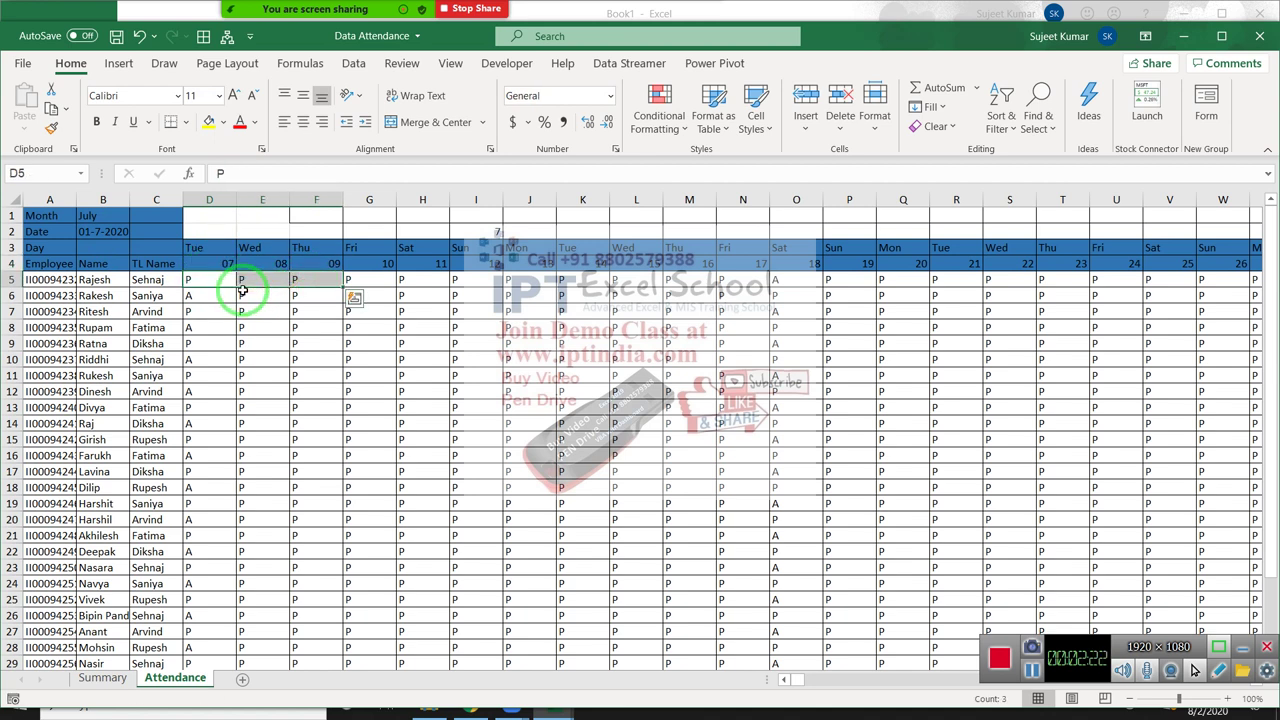
{"action": "left_click", "coordinate": [104, 678]}
{"action": "left_click", "coordinate": [157, 280]}
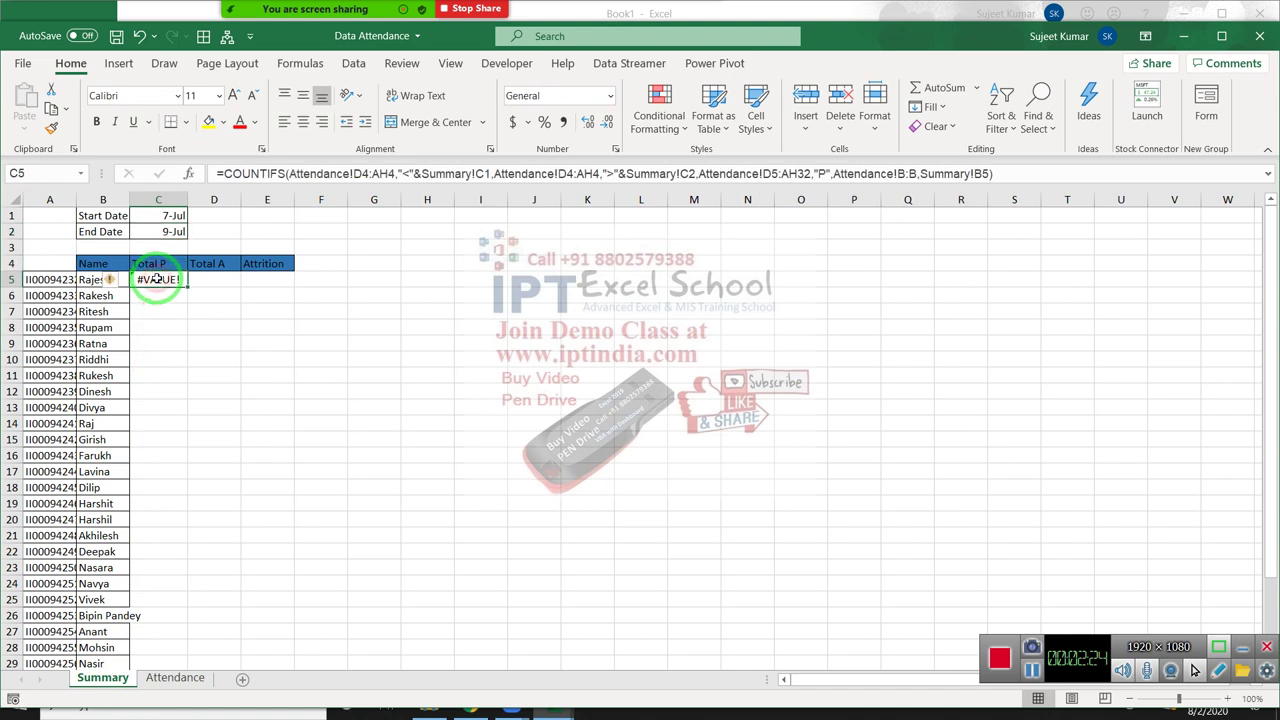
{"action": "key", "text": "F2"}
{"action": "key", "text": "Return"}
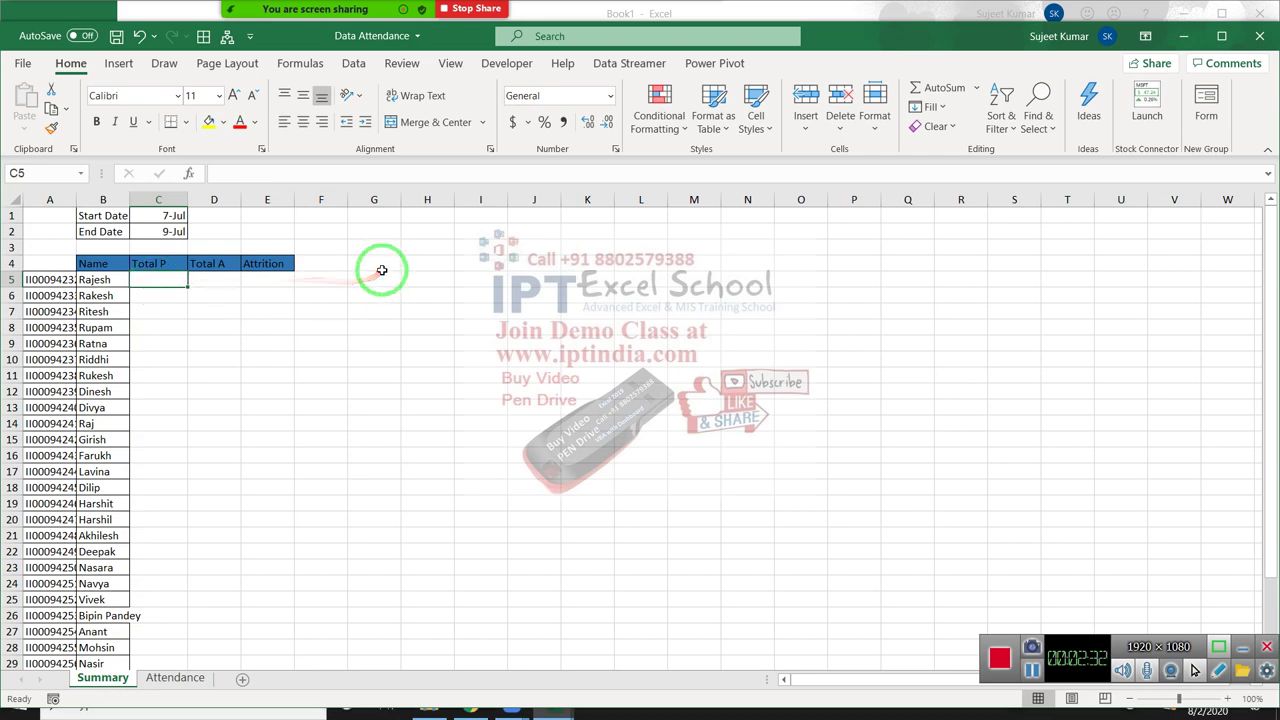
{"action": "key", "text": "alt+f"}
{"action": "key", "text": "Escape"}
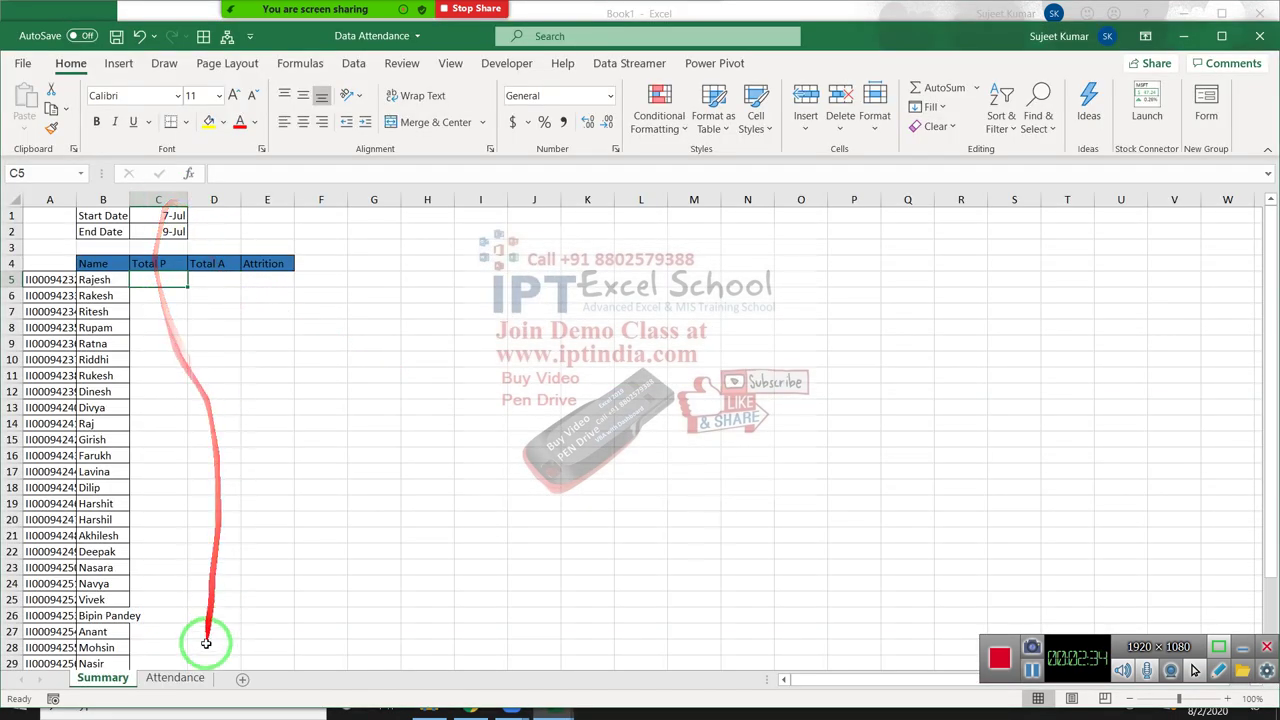
{"action": "left_click", "coordinate": [180, 678]}
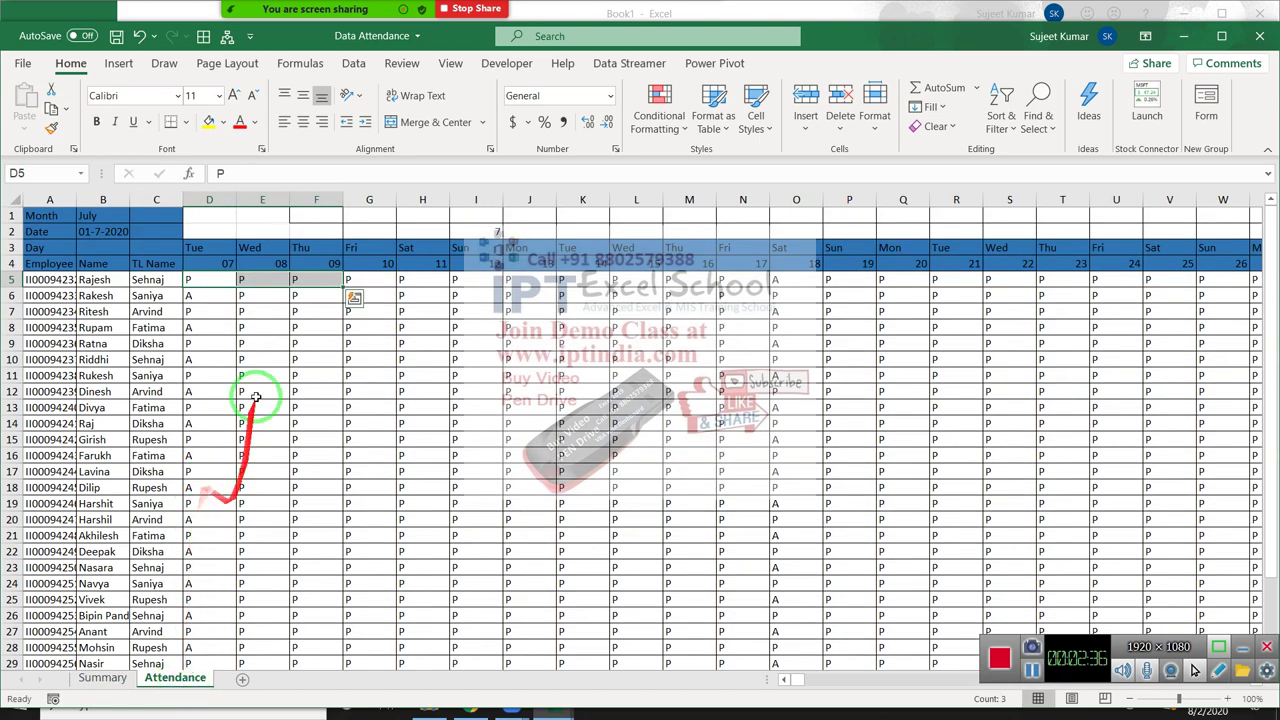
{"action": "left_click", "coordinate": [250, 262]}
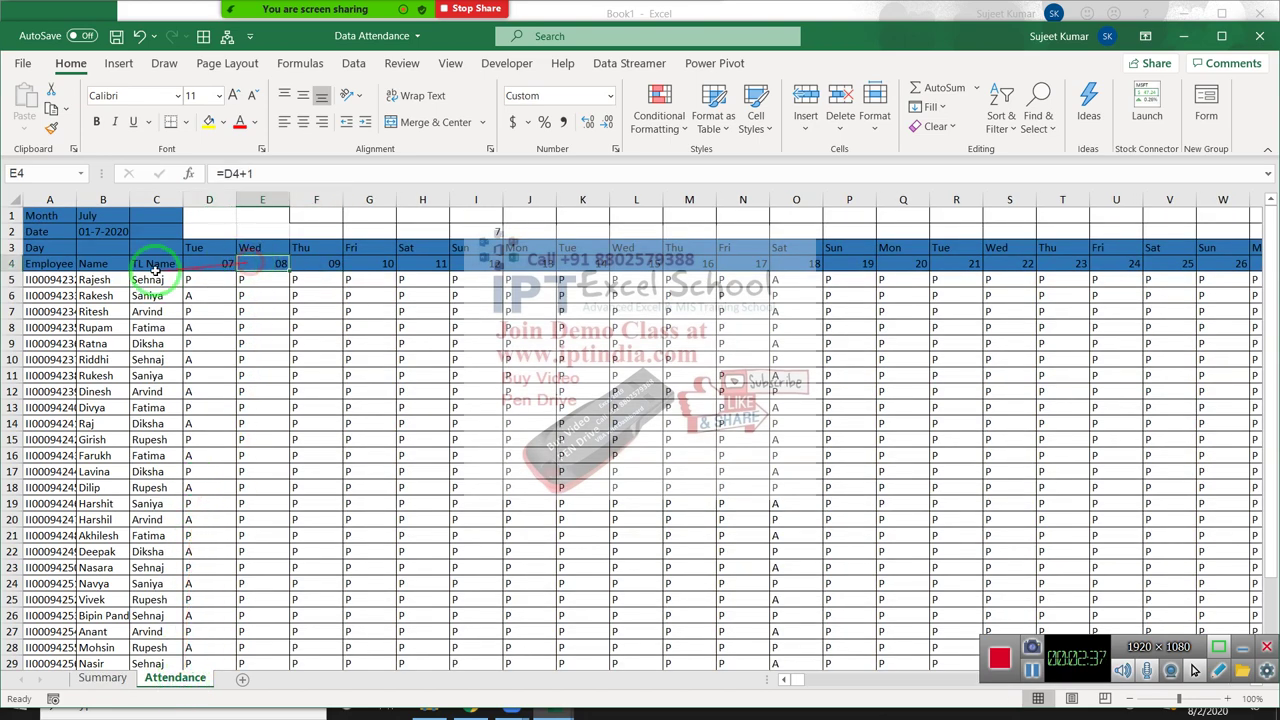
Copy Attendance header row 4 and paste it as values into a new Sheet1
{"action": "left_click", "coordinate": [11, 263]}
{"action": "key", "text": "ctrl+c"}
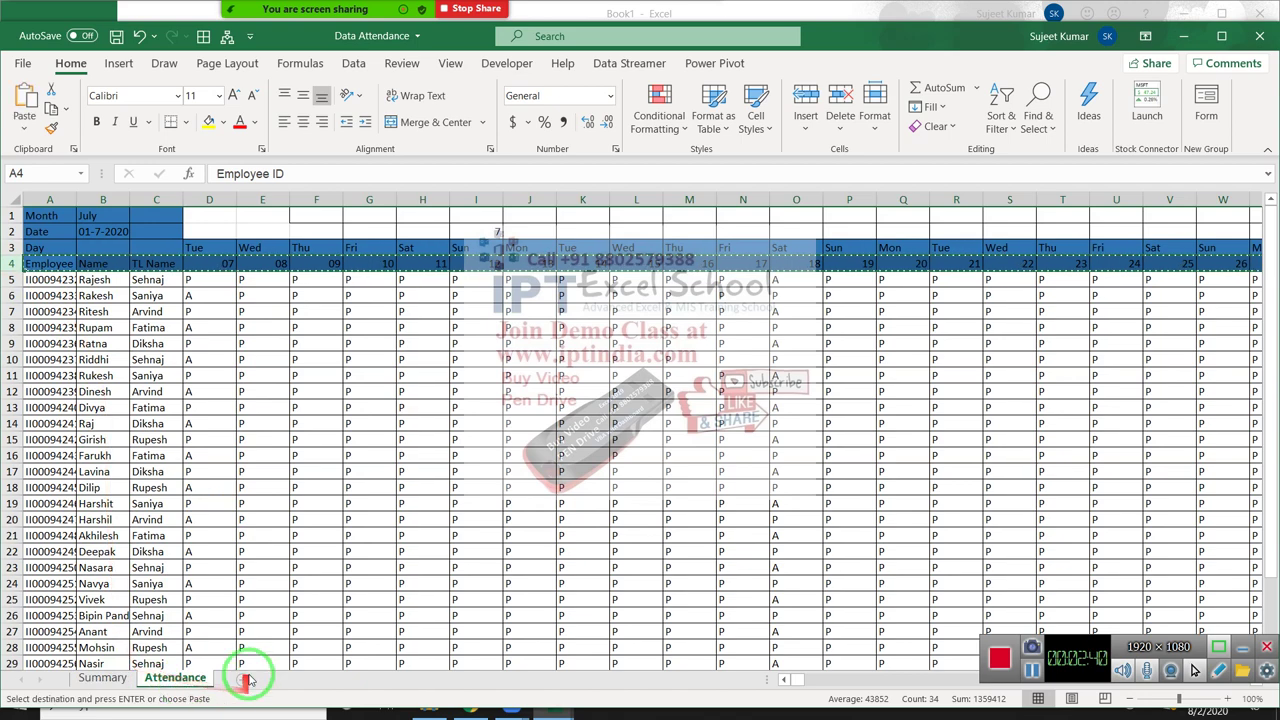
{"action": "left_click", "coordinate": [255, 679]}
{"action": "key", "text": "ctrl+v"}
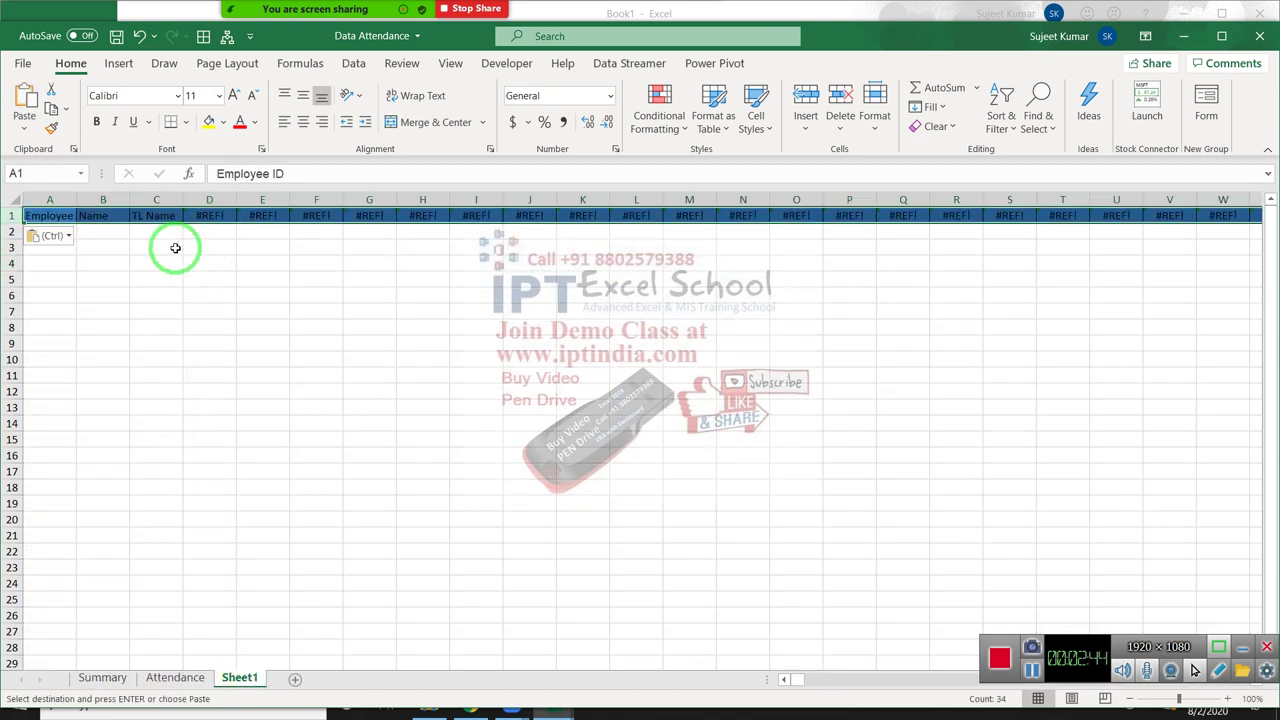
{"action": "left_click", "coordinate": [24, 125]}
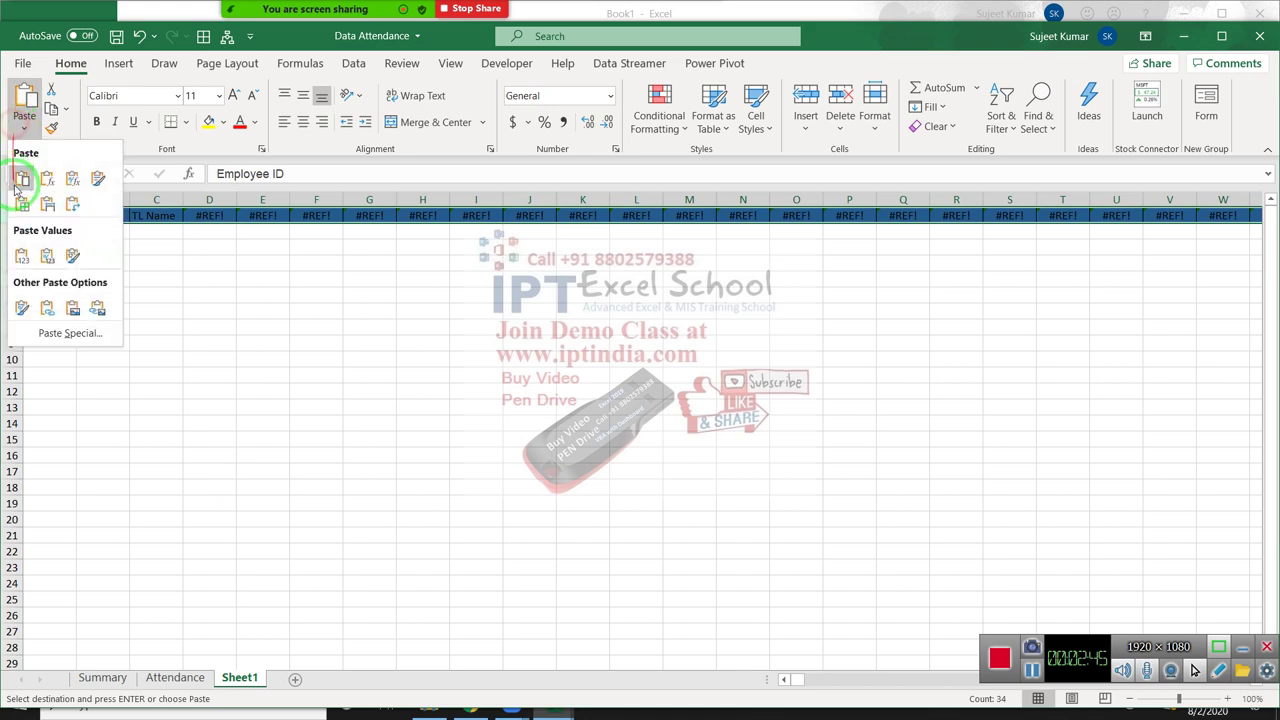
{"action": "left_click", "coordinate": [20, 260]}
Check the real dates behind the pasted 07–26 day-number headers
{"action": "left_click", "coordinate": [228, 248]}
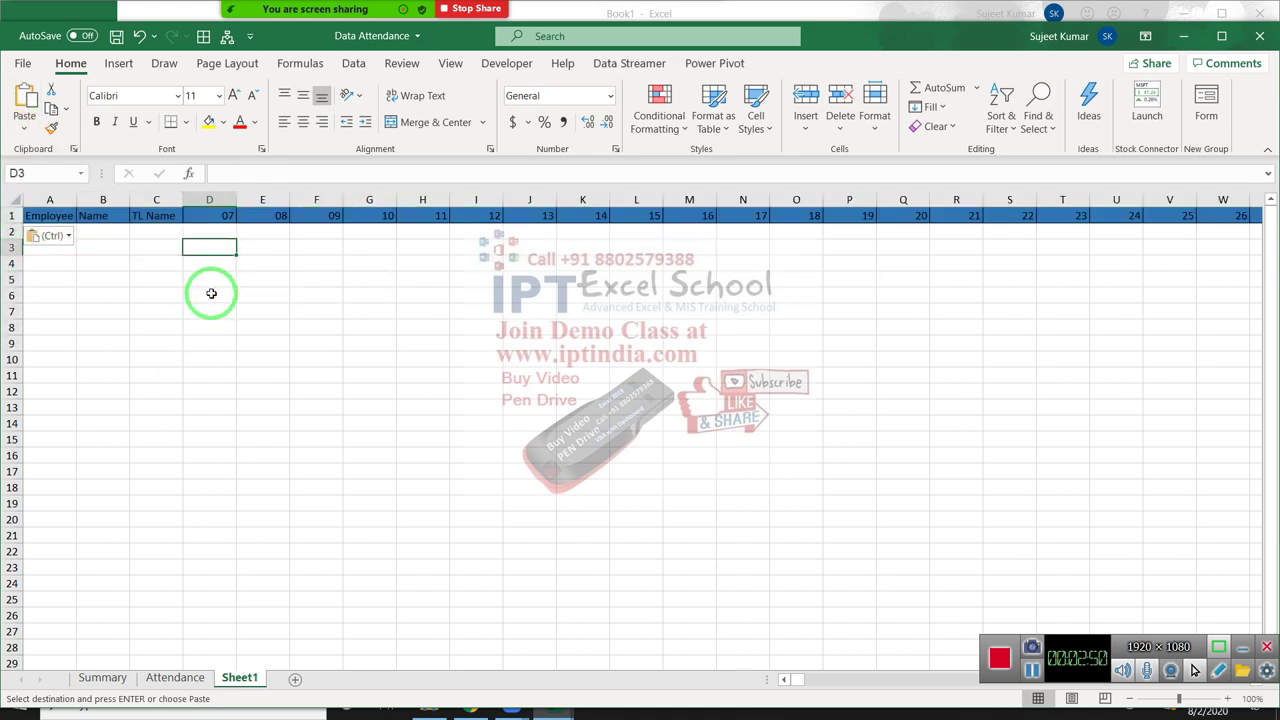
{"action": "left_click", "coordinate": [208, 214]}
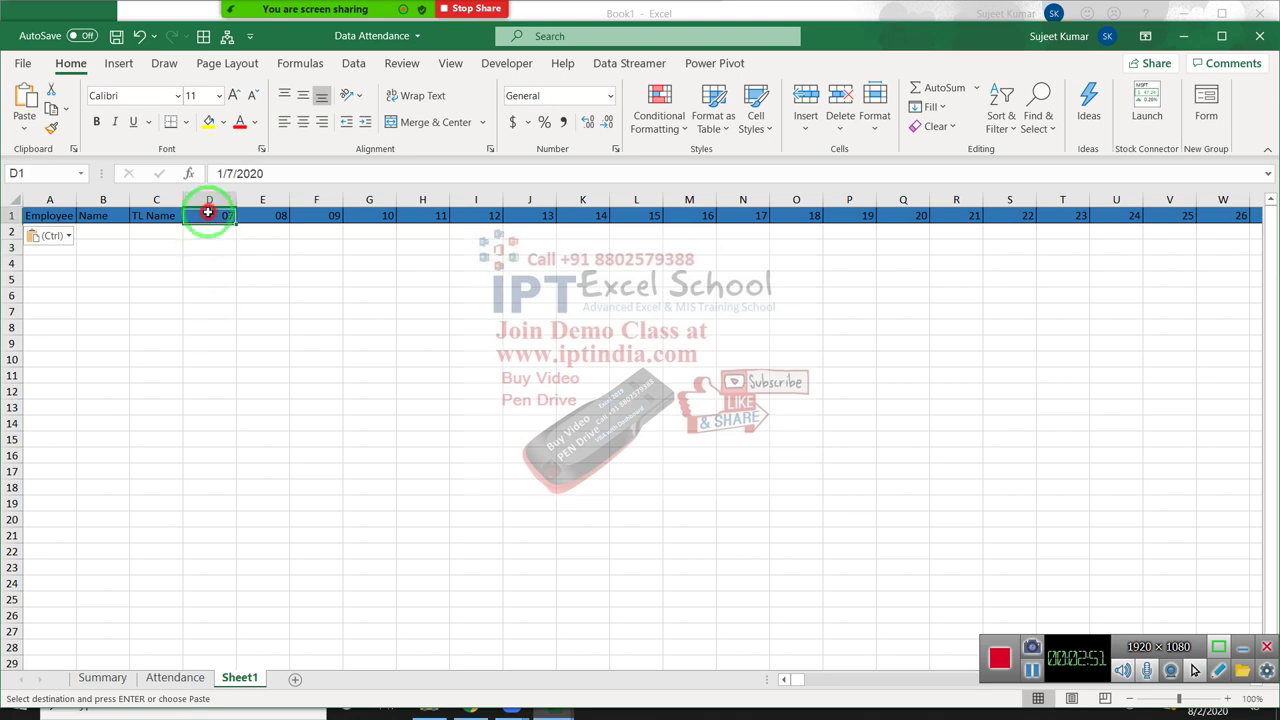
{"action": "left_click", "coordinate": [205, 266]}
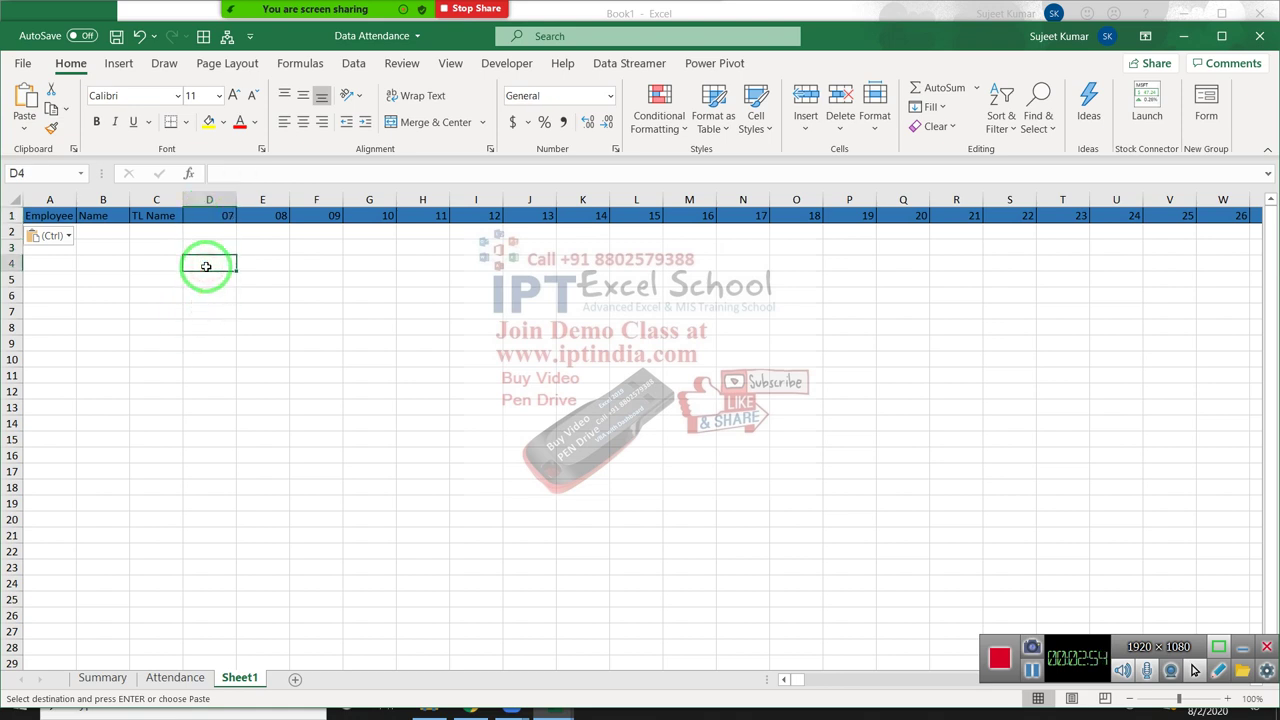
{"action": "left_click", "coordinate": [229, 215]}
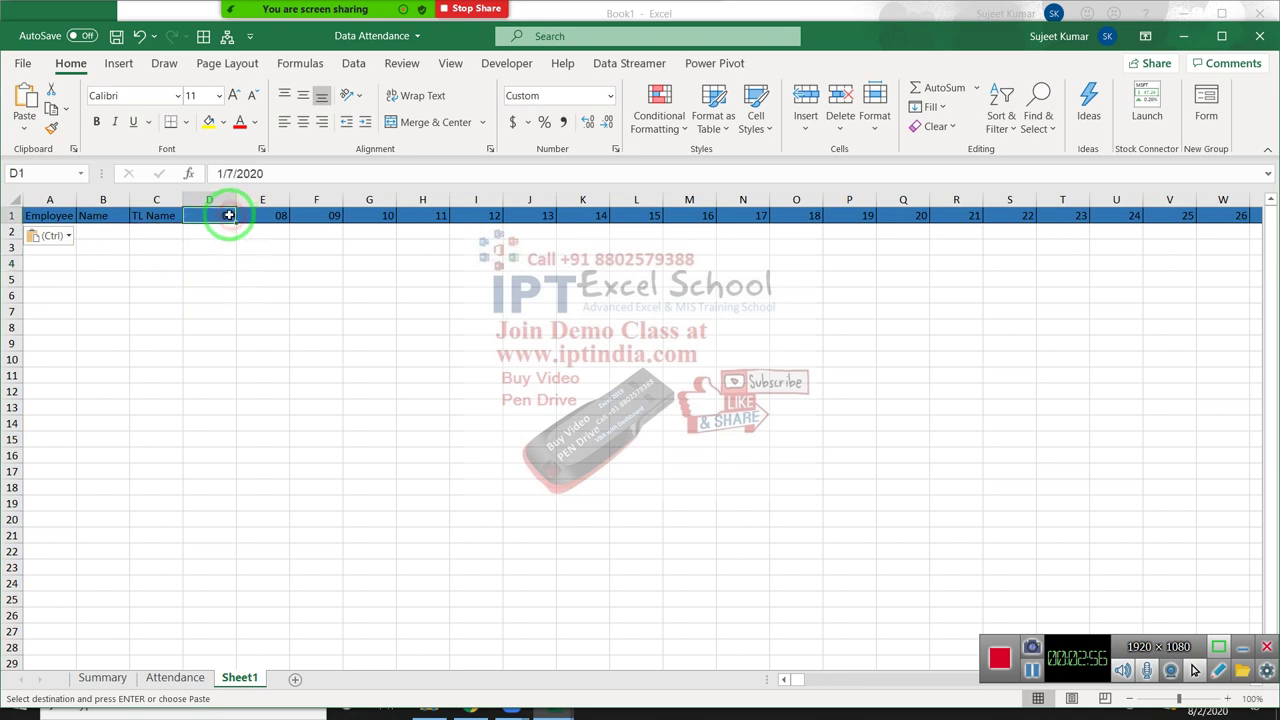
Enter test dates 7-Jan in D4 and 9-Jan in E4 on Sheet1
{"action": "left_click", "coordinate": [197, 256]}
{"action": "type", "text": "1/7"}
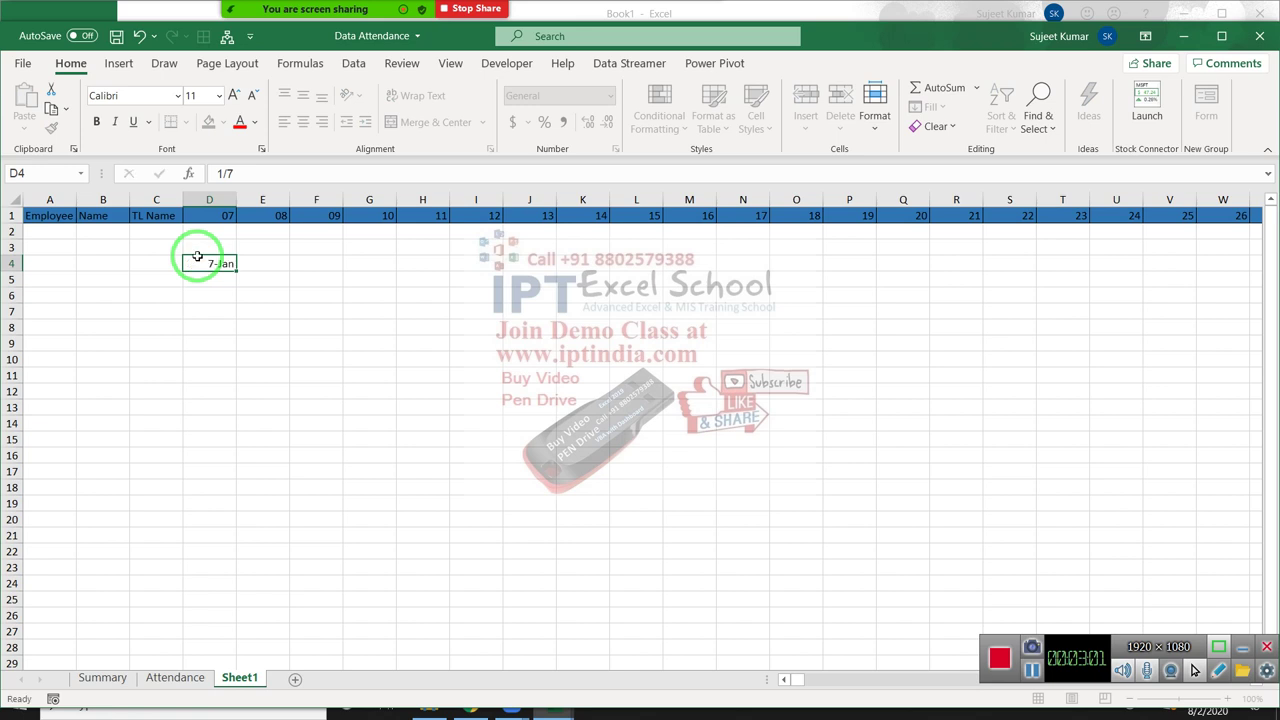
{"action": "key", "text": "Tab"}
{"action": "left_click", "coordinate": [197, 256]}
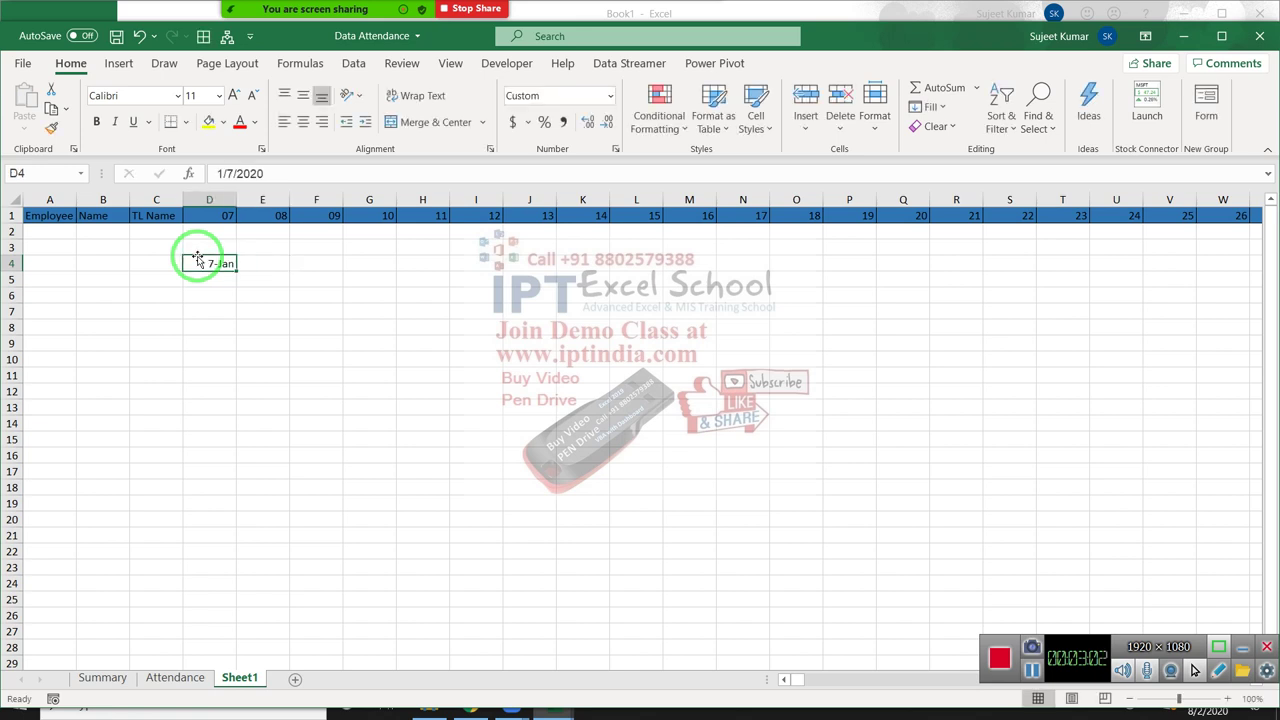
{"action": "key", "text": "Tab"}
{"action": "key", "text": "Tab"}
{"action": "key", "text": "Left"}
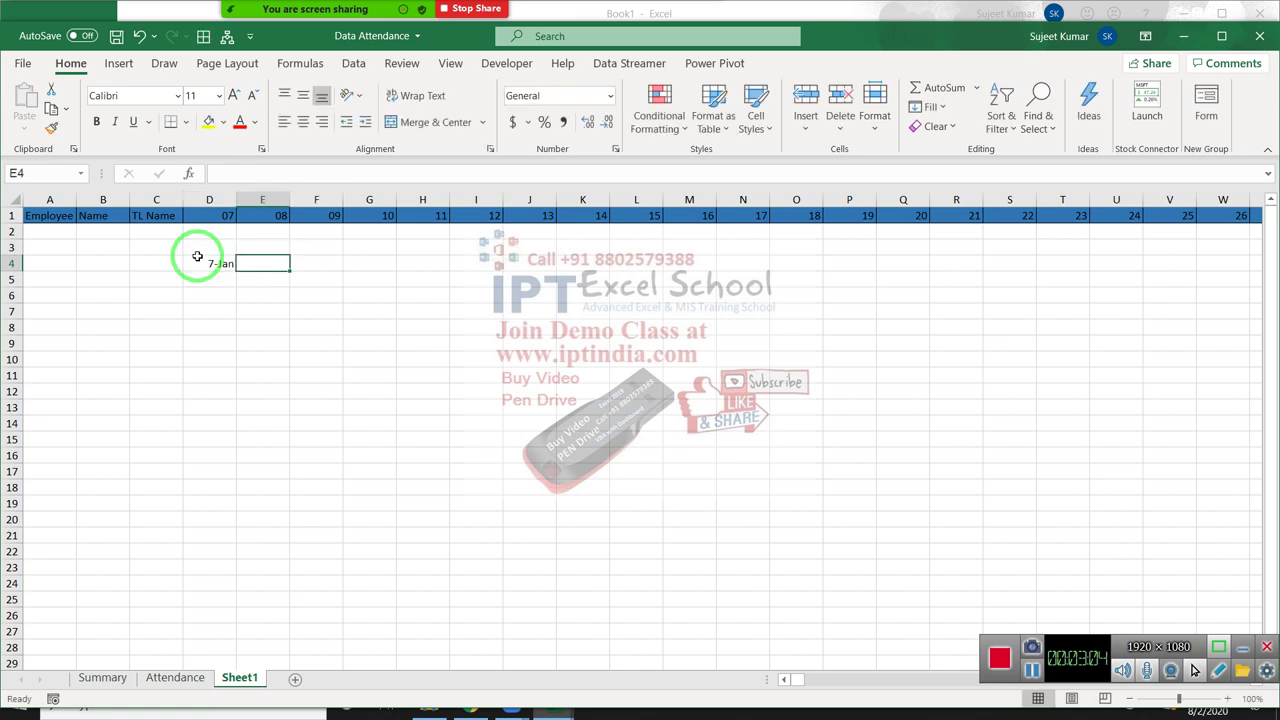
{"action": "type", "text": "1"}
{"action": "type", "text": "9"}
{"action": "key", "text": "Return"}
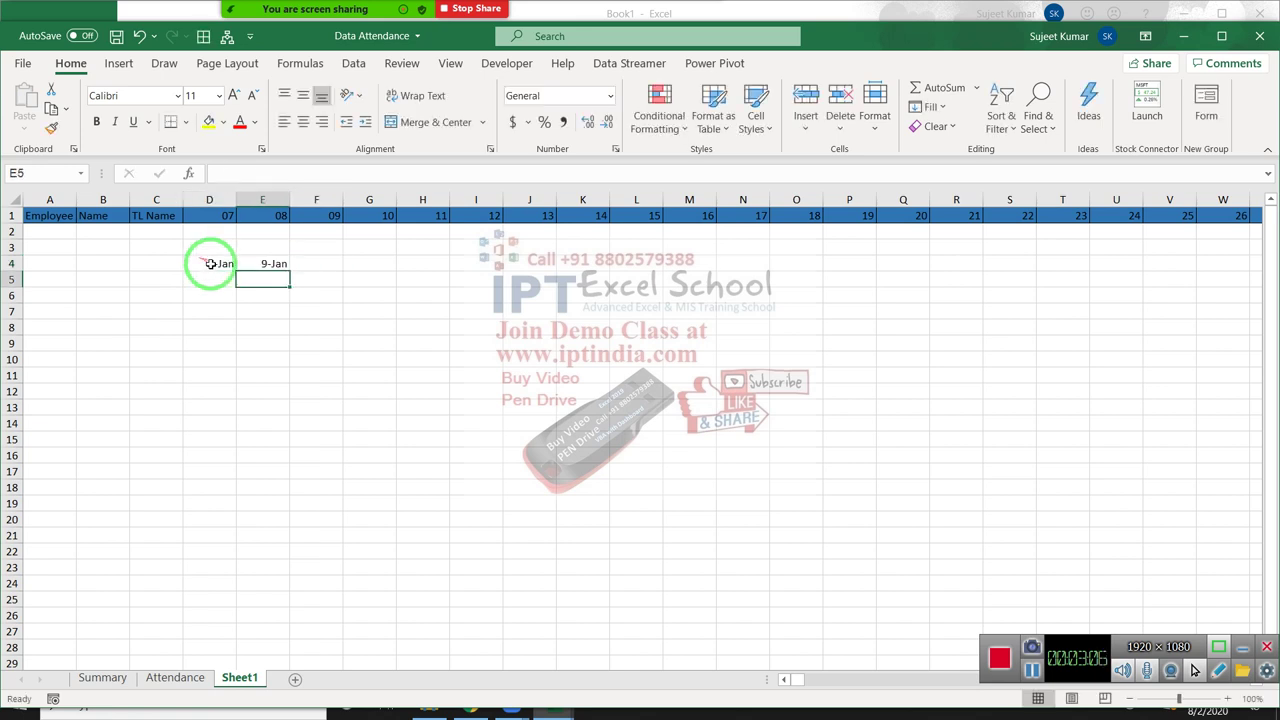
{"action": "left_click", "coordinate": [264, 215]}
Enter =COUNTIFS(1:1,">="&D4,1:1,"<="&E4) in F4, returning 3
{"action": "left_click", "coordinate": [325, 263]}
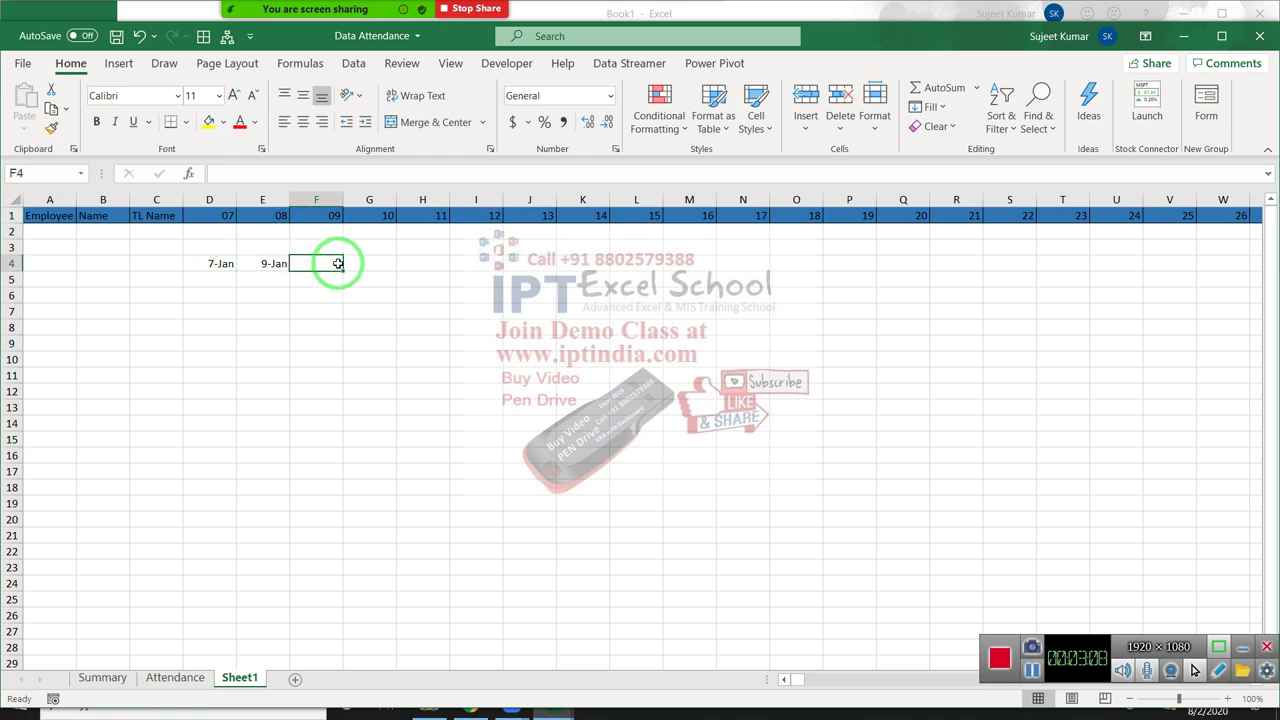
{"action": "type", "text": "=cou"}
{"action": "key", "text": "Down"}
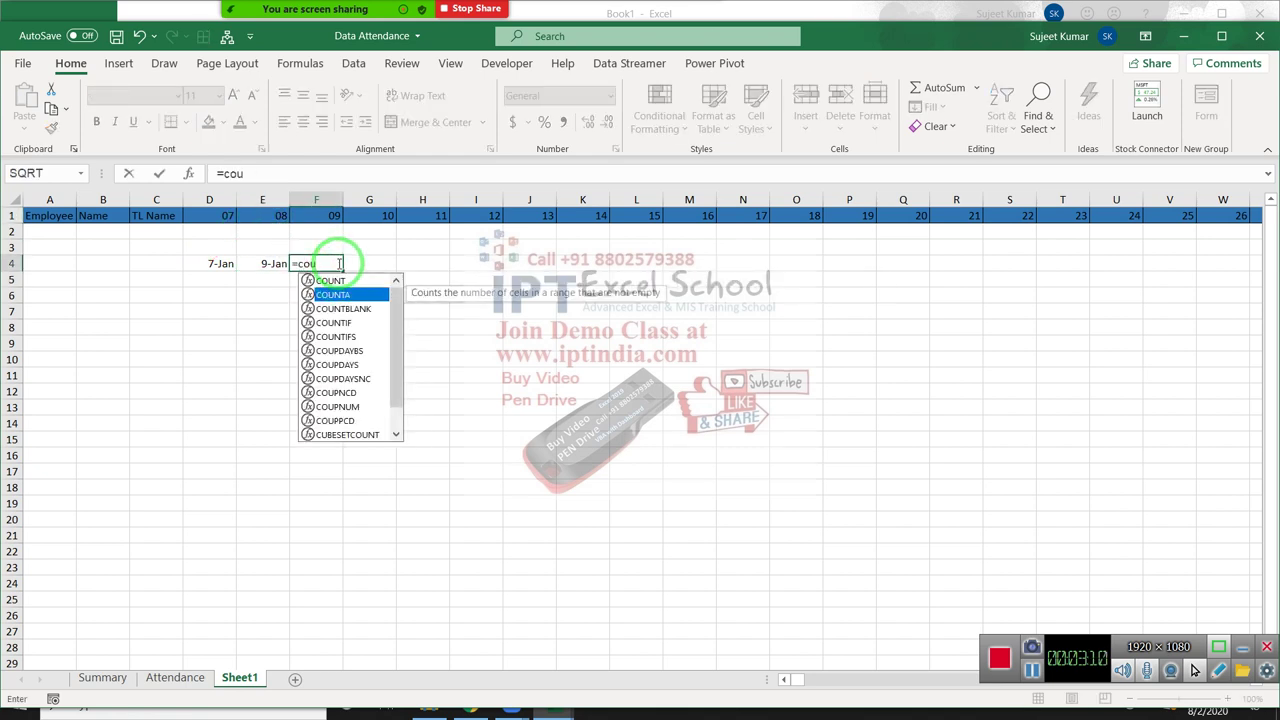
{"action": "key", "text": "Down"}
{"action": "key", "text": "Down"}
{"action": "key", "text": "Down"}
{"action": "key", "text": "Tab"}
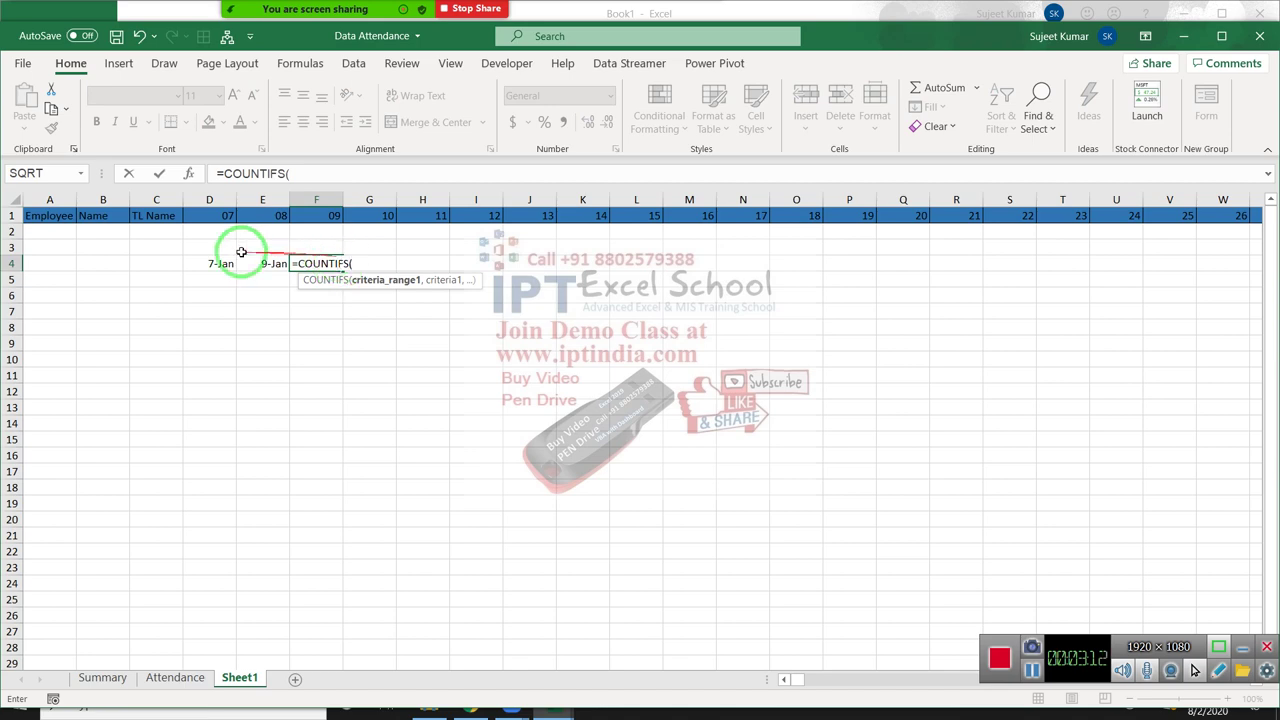
{"action": "left_click", "coordinate": [11, 215]}
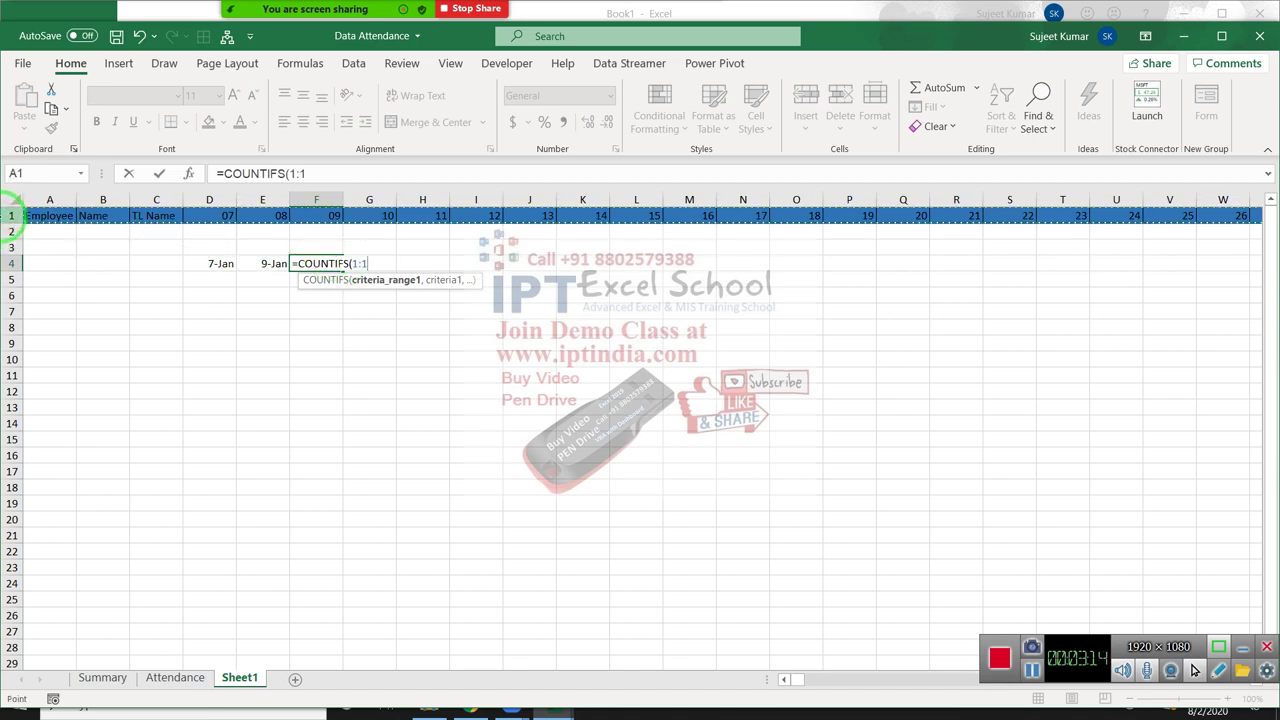
{"action": "type", "text": ",\">=\"&D4"}
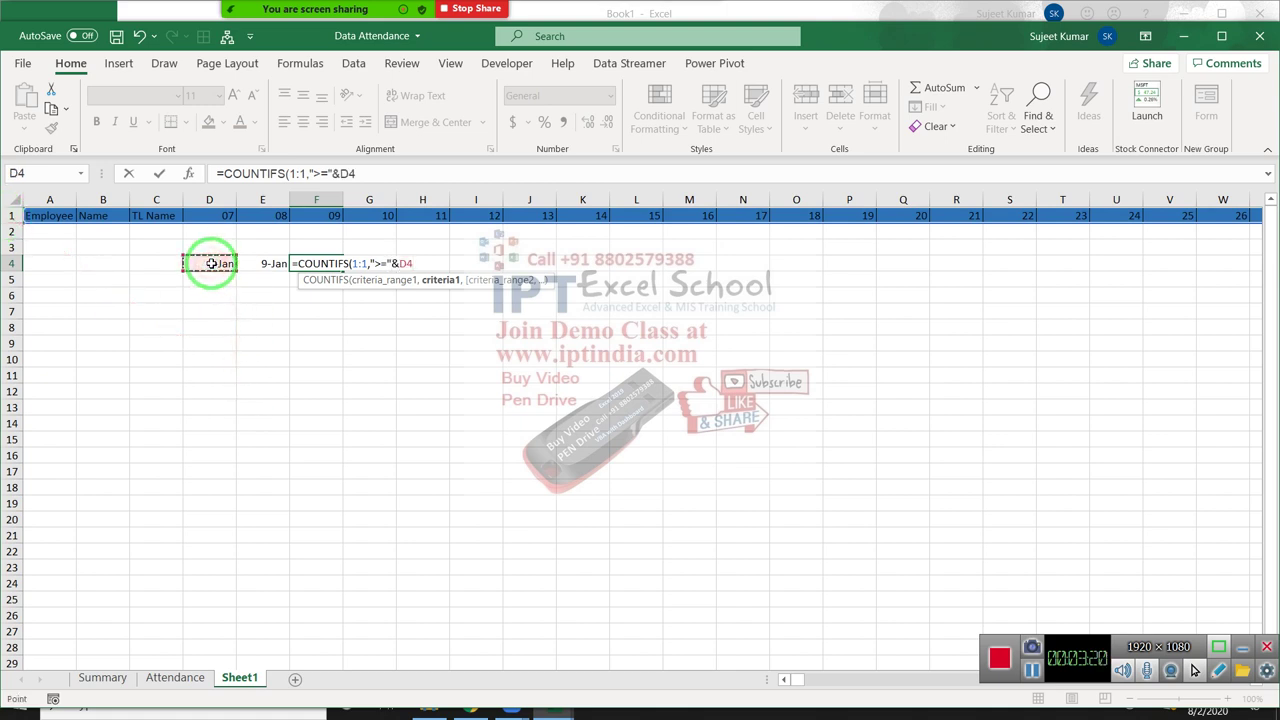
{"action": "type", "text": ","}
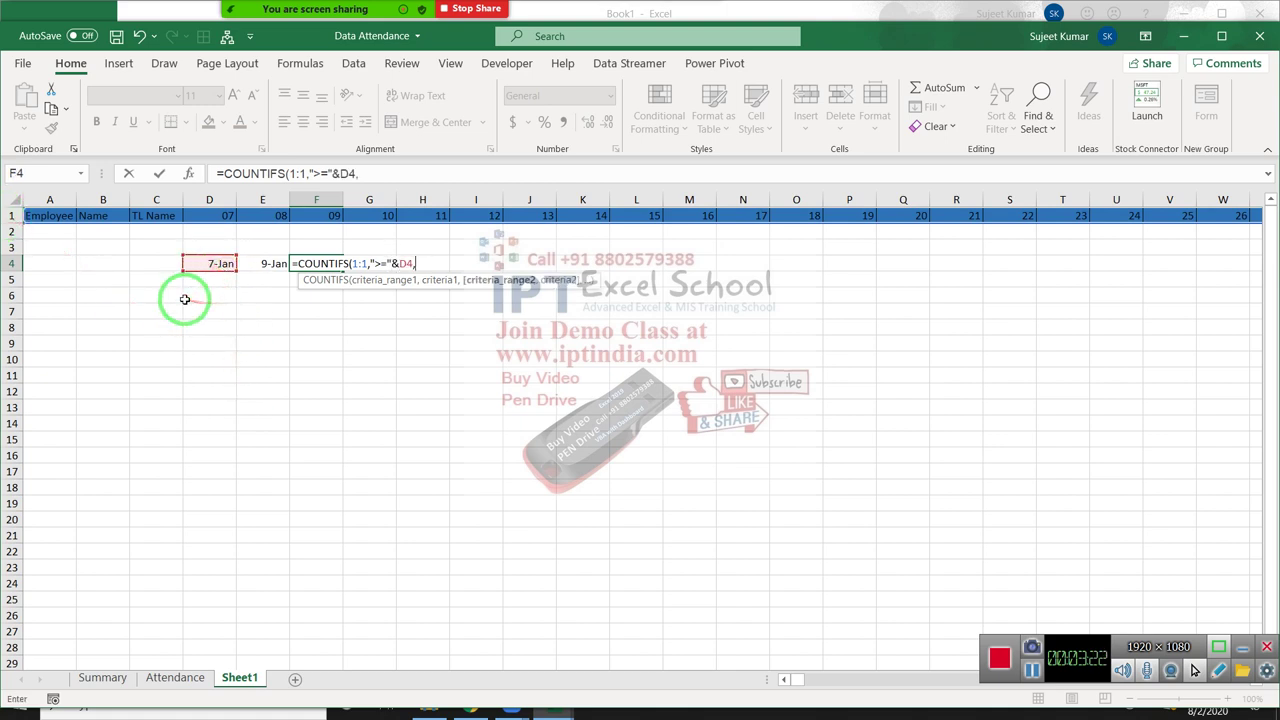
{"action": "left_click", "coordinate": [11, 215]}
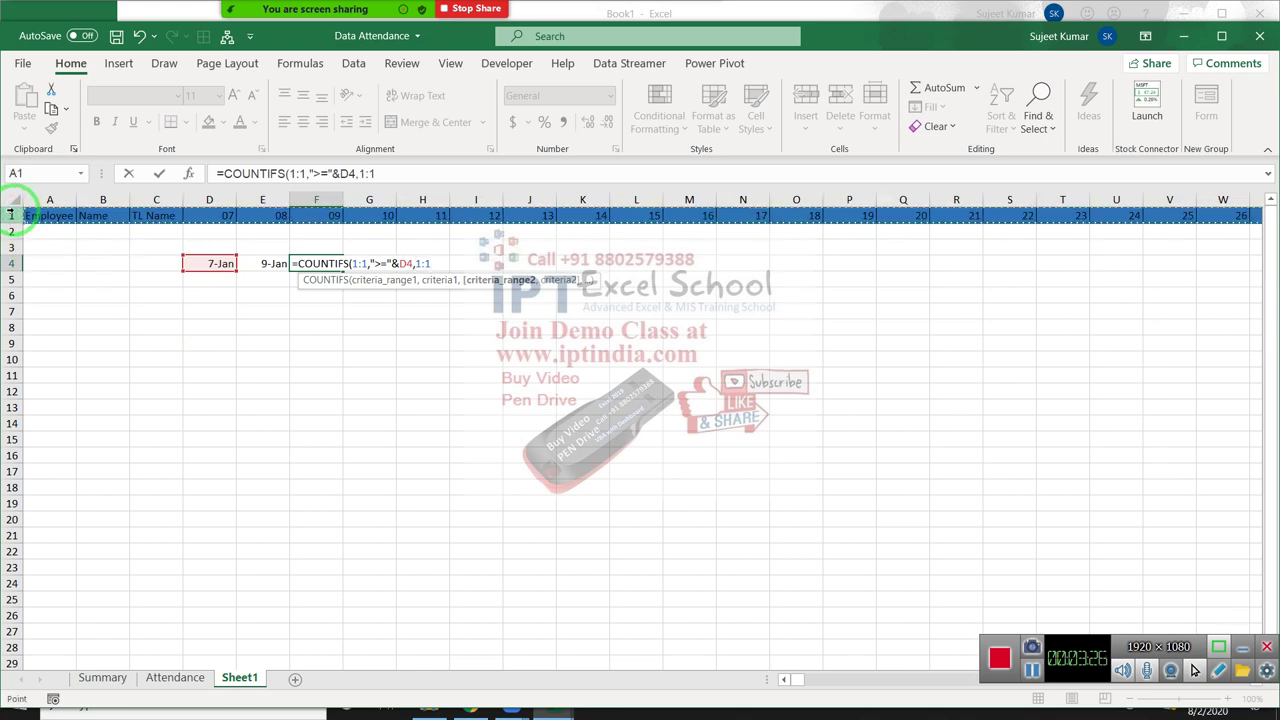
{"action": "type", "text": ",\"<=\"&"}
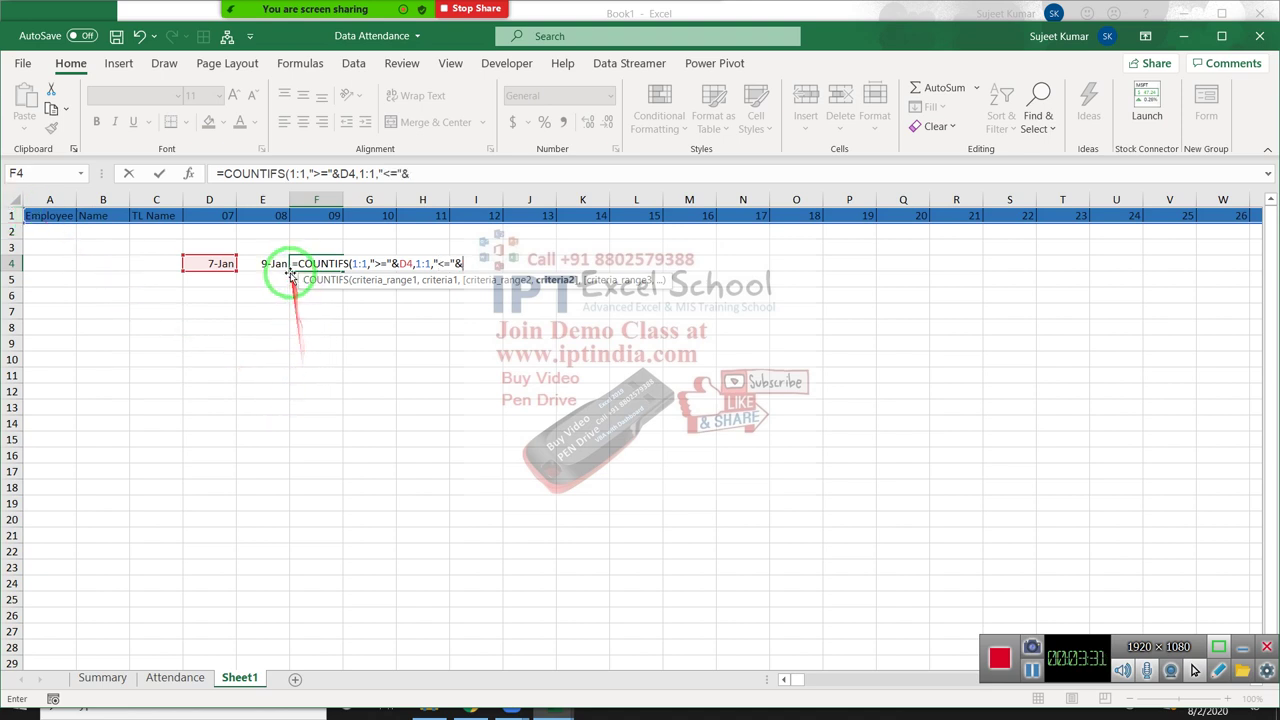
{"action": "left_click", "coordinate": [278, 263]}
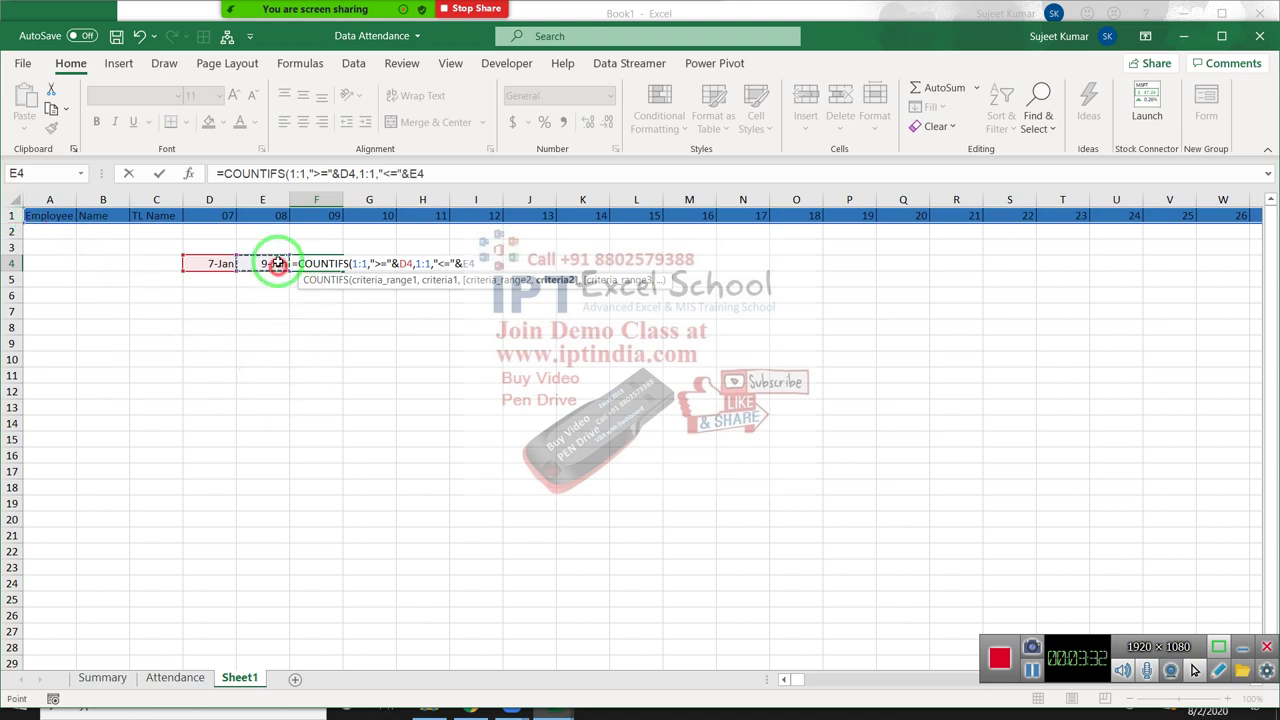
{"action": "key", "text": "Return"}
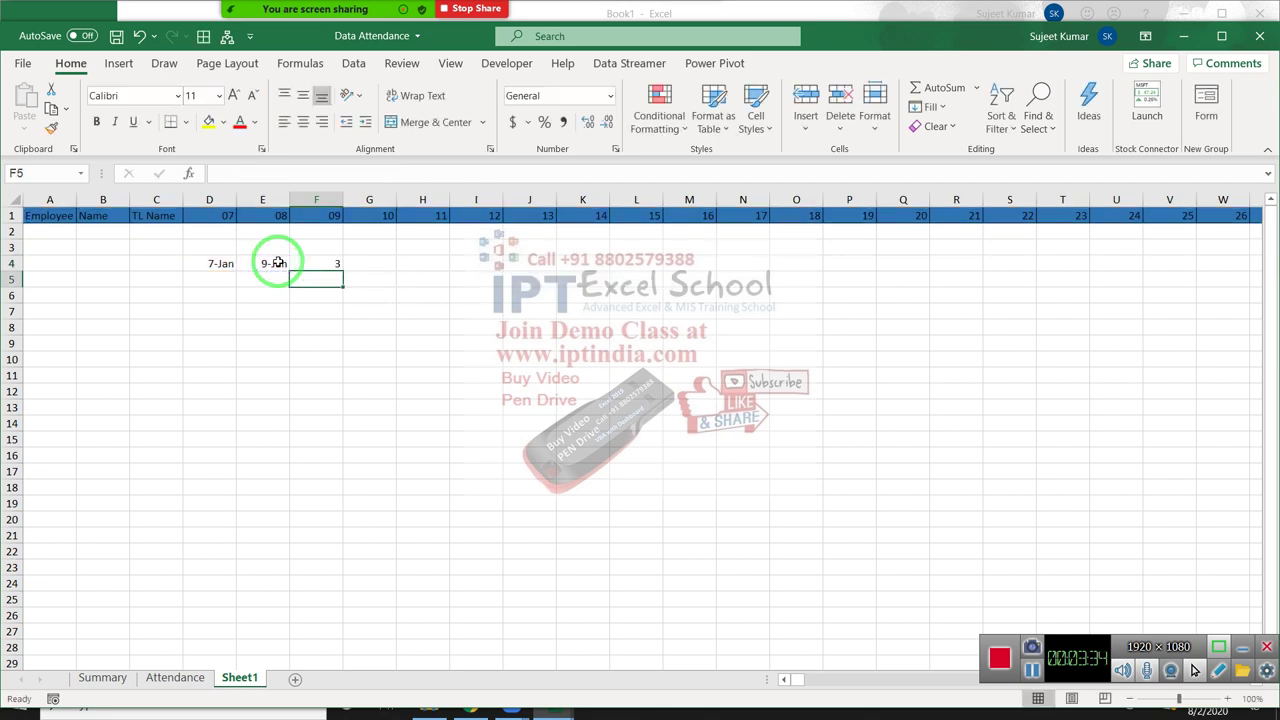
{"action": "key", "text": "Up"}
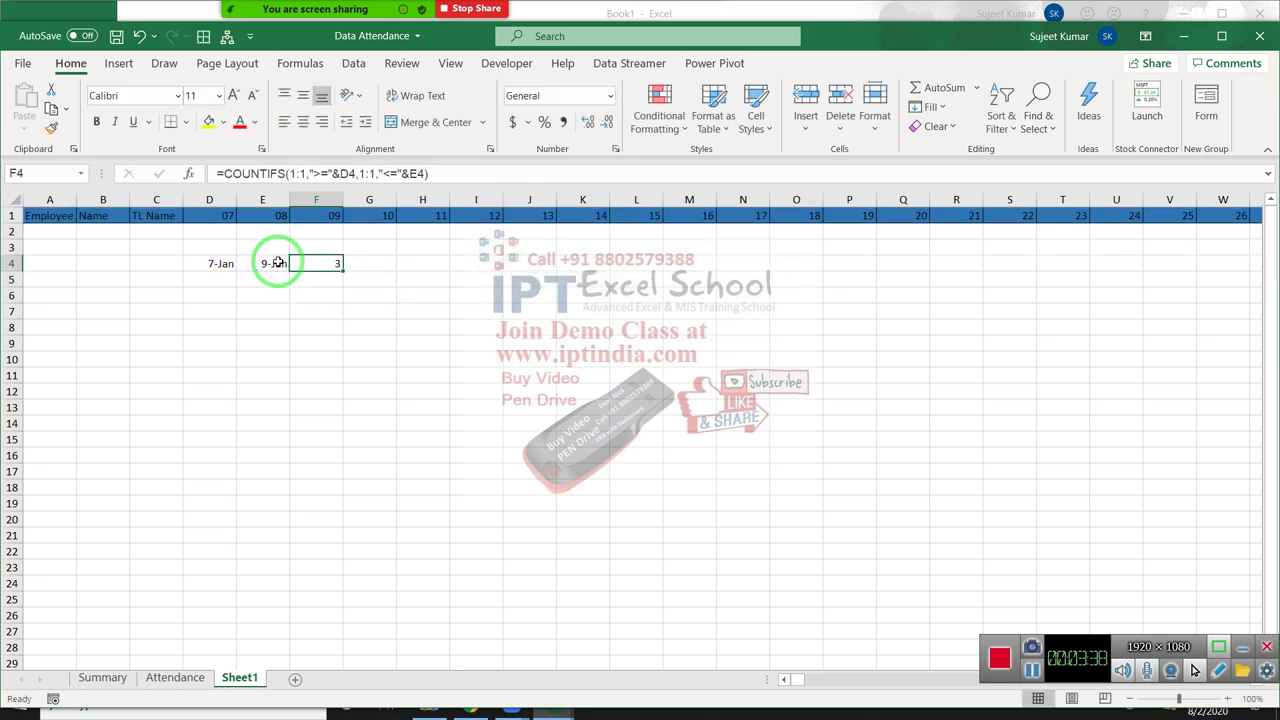
{"action": "key", "text": "Up"}
{"action": "key", "text": "Up"}
{"action": "key", "text": "Up"}
{"action": "key", "text": "Left"}
{"action": "key", "text": "Left"}
{"action": "key", "text": "Down"}
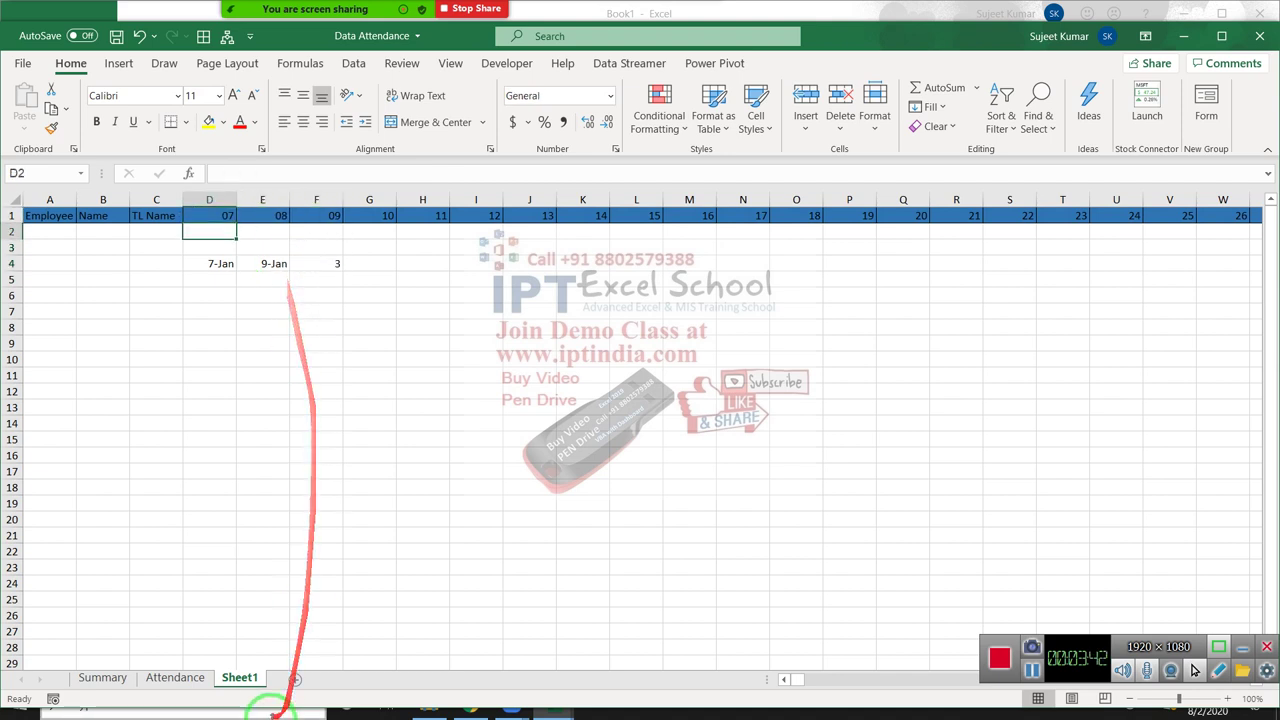
Compare the Attendance names, then autofit Summary column A to show full employee IDs
{"action": "left_click", "coordinate": [195, 686]}
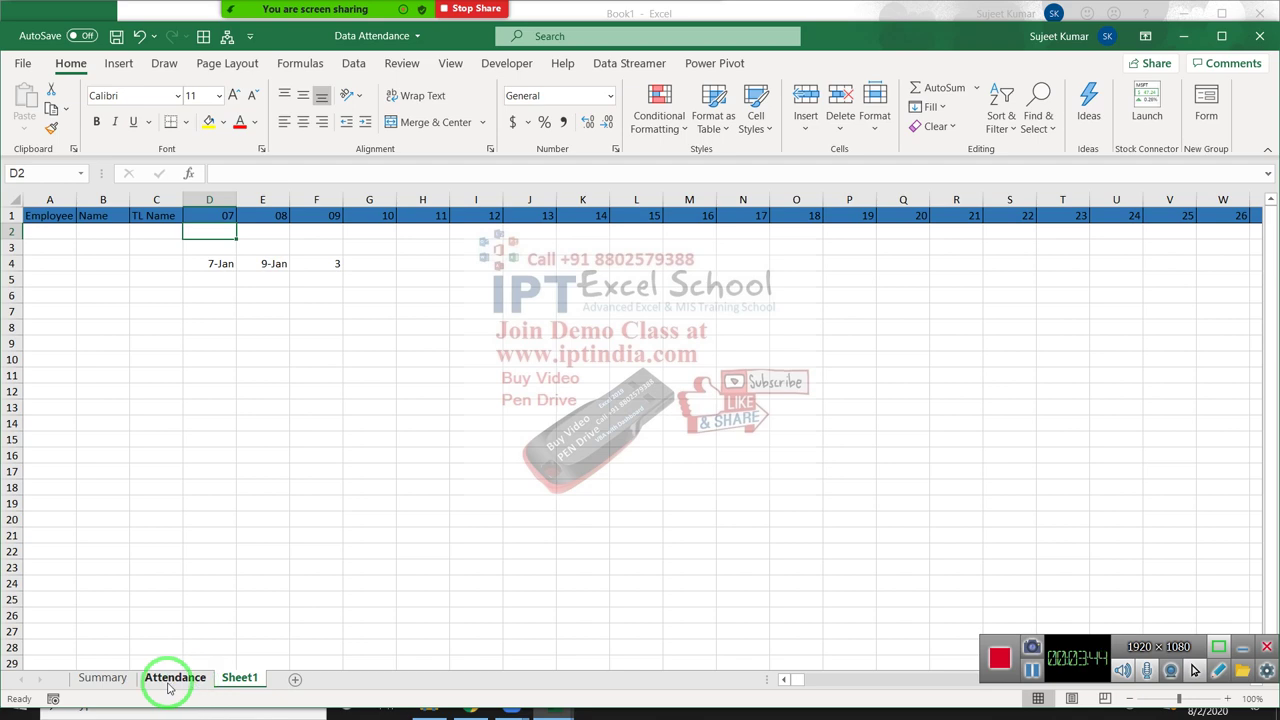
{"action": "left_click", "coordinate": [93, 283]}
{"action": "left_click_drag", "start_coordinate": [93, 283], "coordinate": [93, 395]}
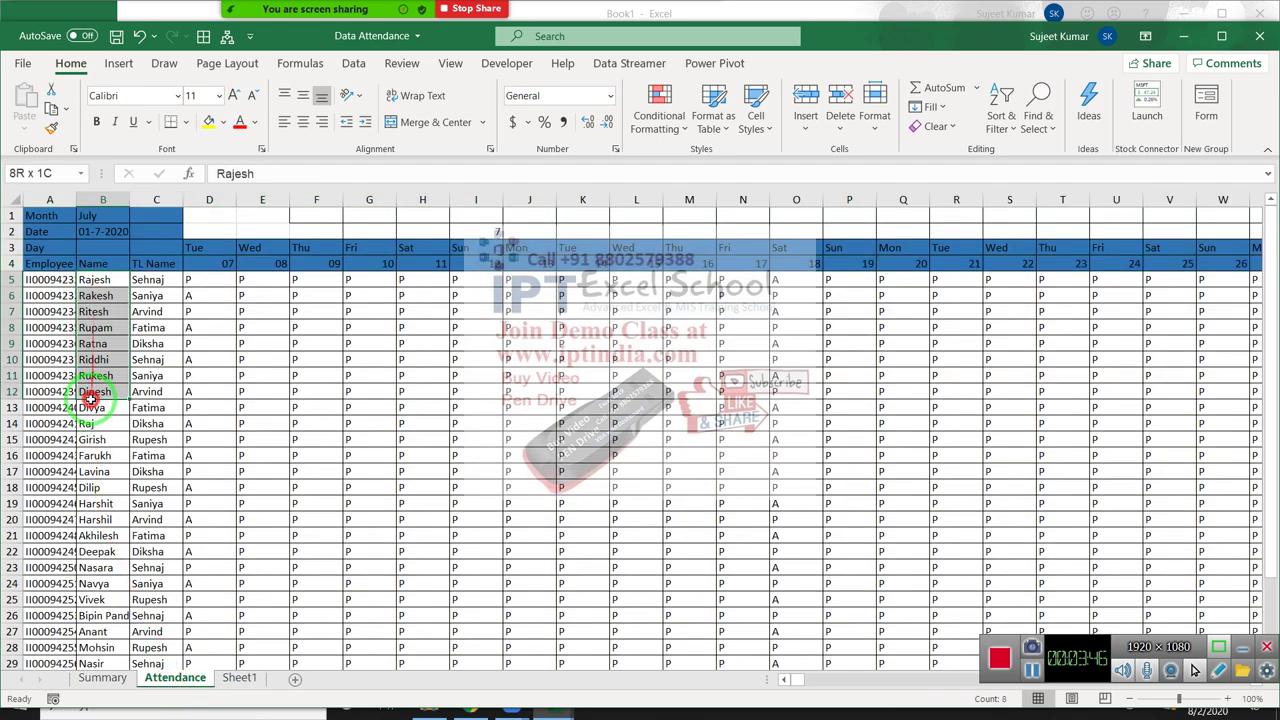
{"action": "left_click", "coordinate": [102, 677]}
{"action": "left_click_drag", "start_coordinate": [52, 280], "coordinate": [62, 358]}
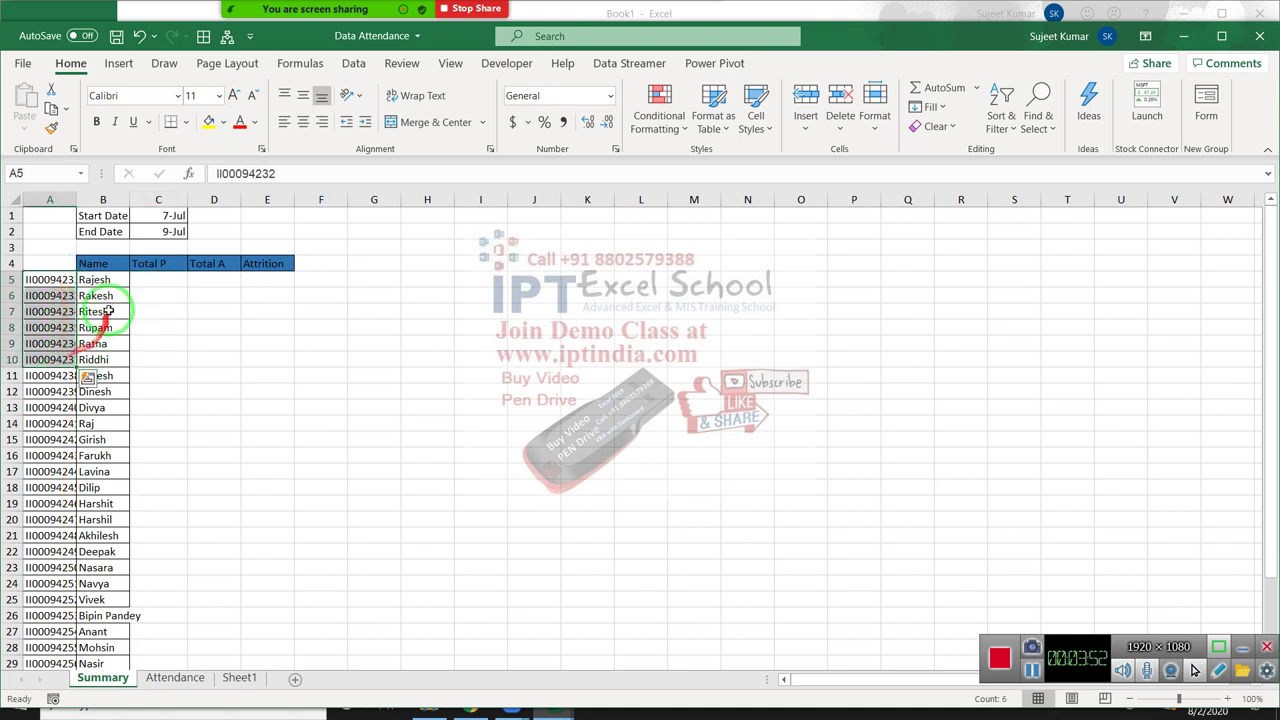
{"action": "double_click", "coordinate": [77, 199]}
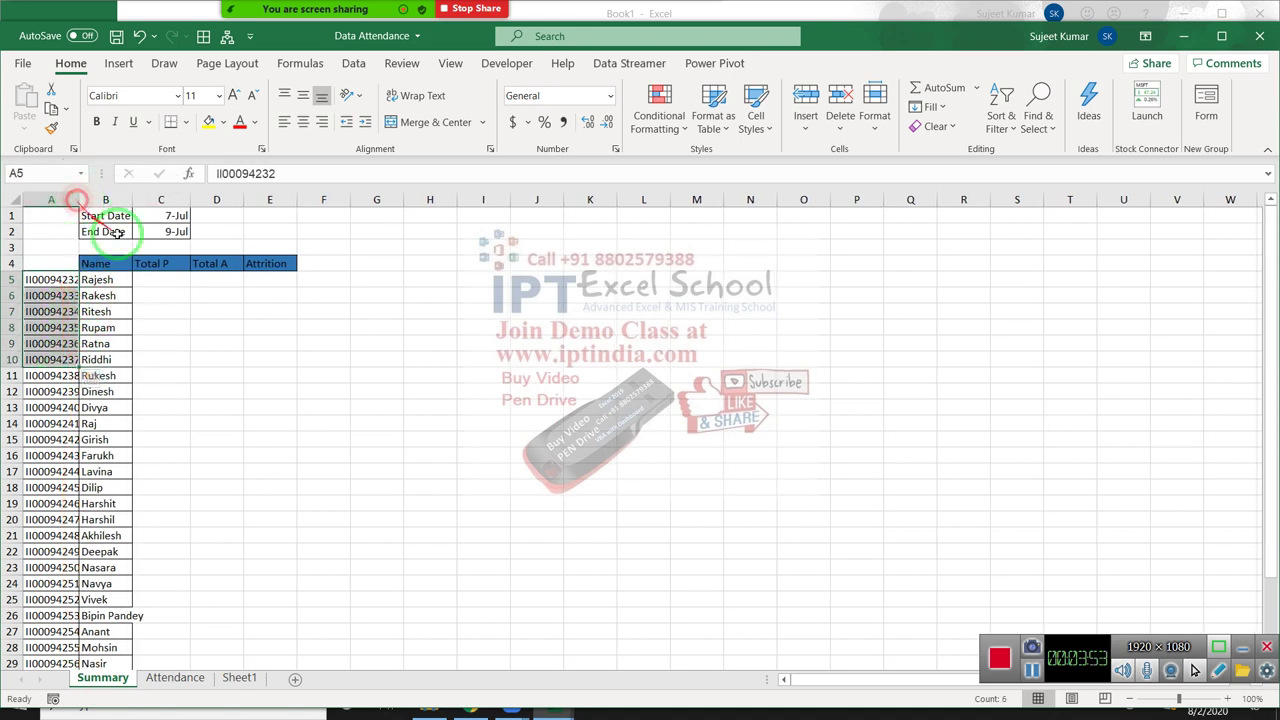
{"action": "left_click", "coordinate": [160, 280]}
Start a COUNTIFS in Summary C5 counting Attendance row 4 dates on or after Start Date C1
{"action": "type", "text": "="}
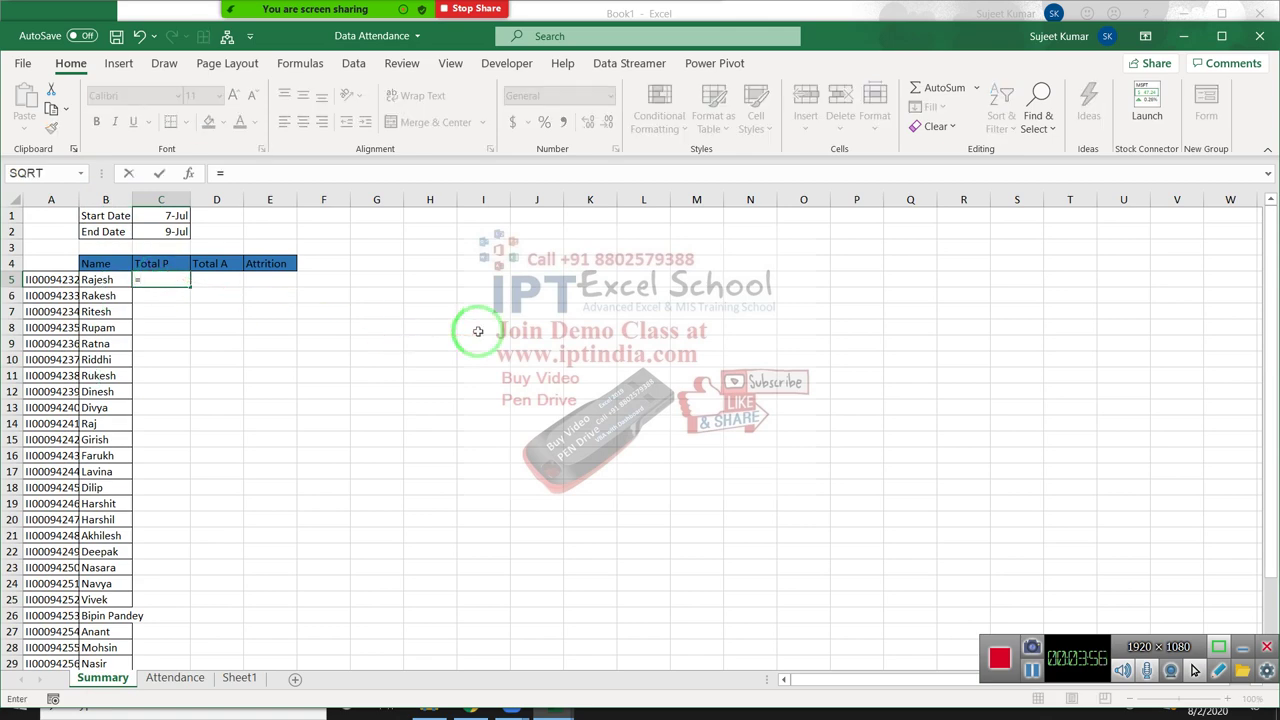
{"action": "type", "text": "cou"}
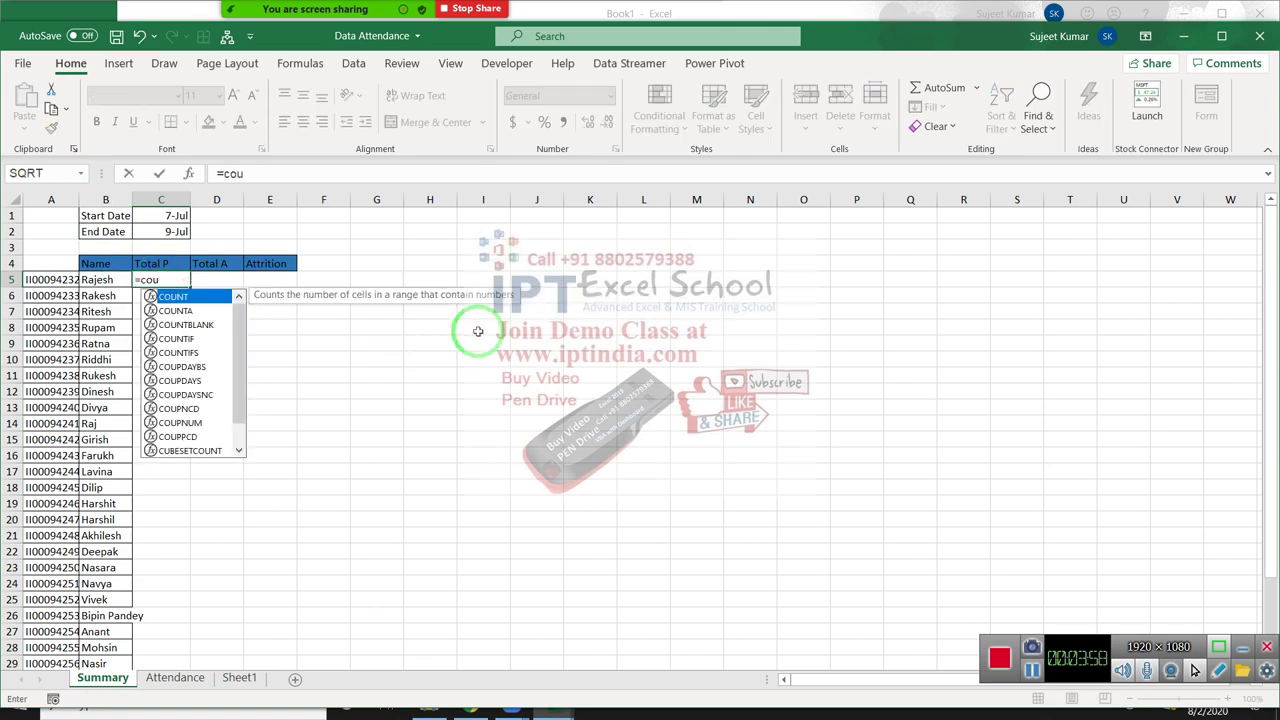
{"action": "key", "text": "Down"}
{"action": "key", "text": "Down"}
{"action": "key", "text": "Down"}
{"action": "key", "text": "Down"}
{"action": "key", "text": "Tab"}
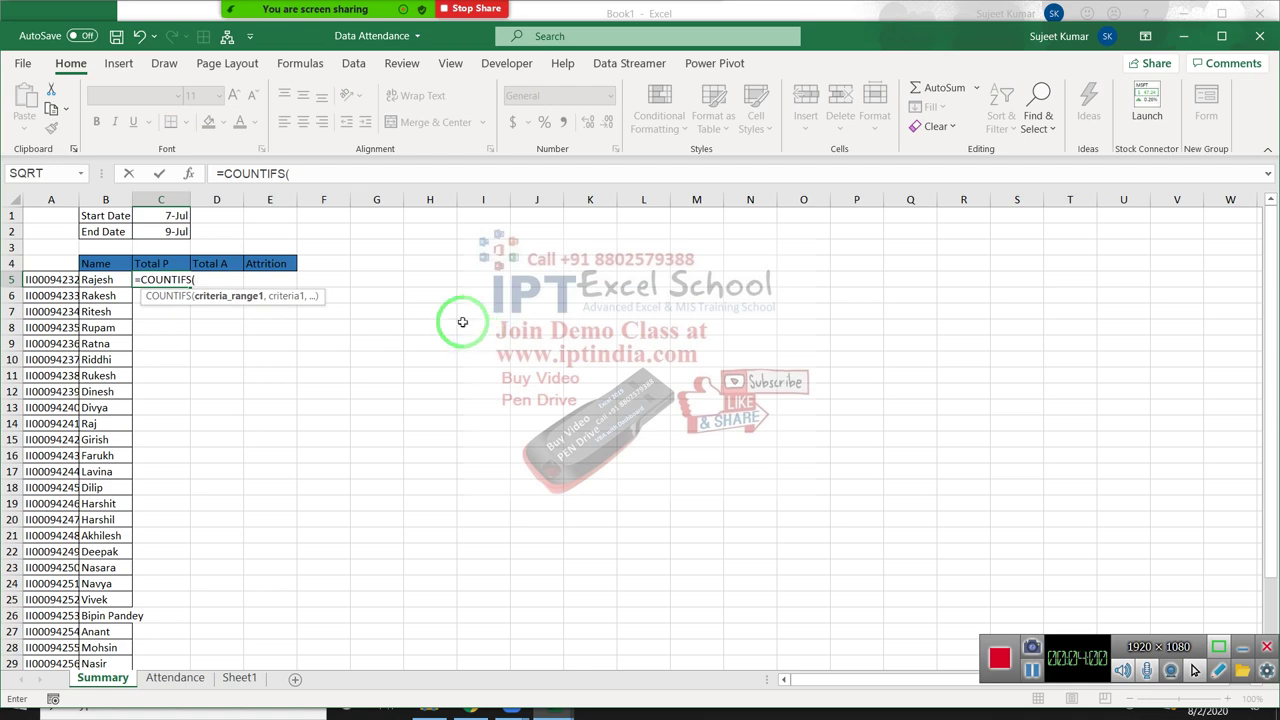
{"action": "left_click", "coordinate": [175, 678]}
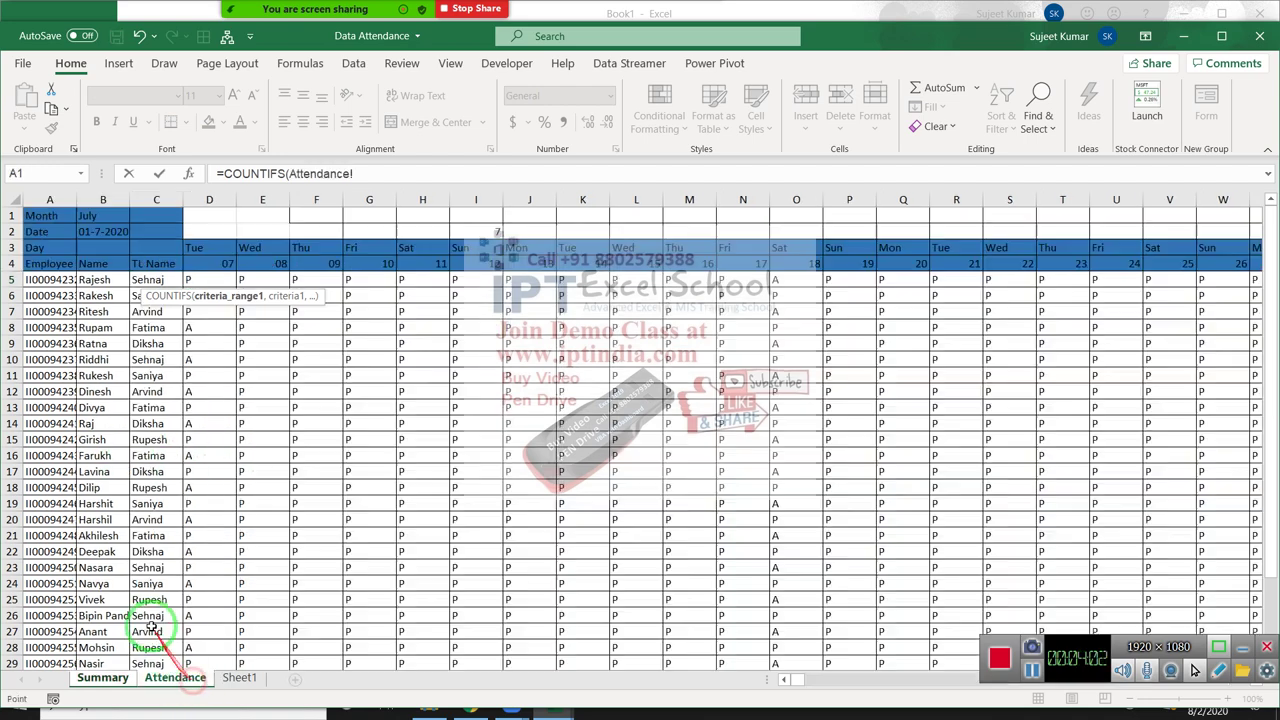
{"action": "left_click", "coordinate": [8, 263]}
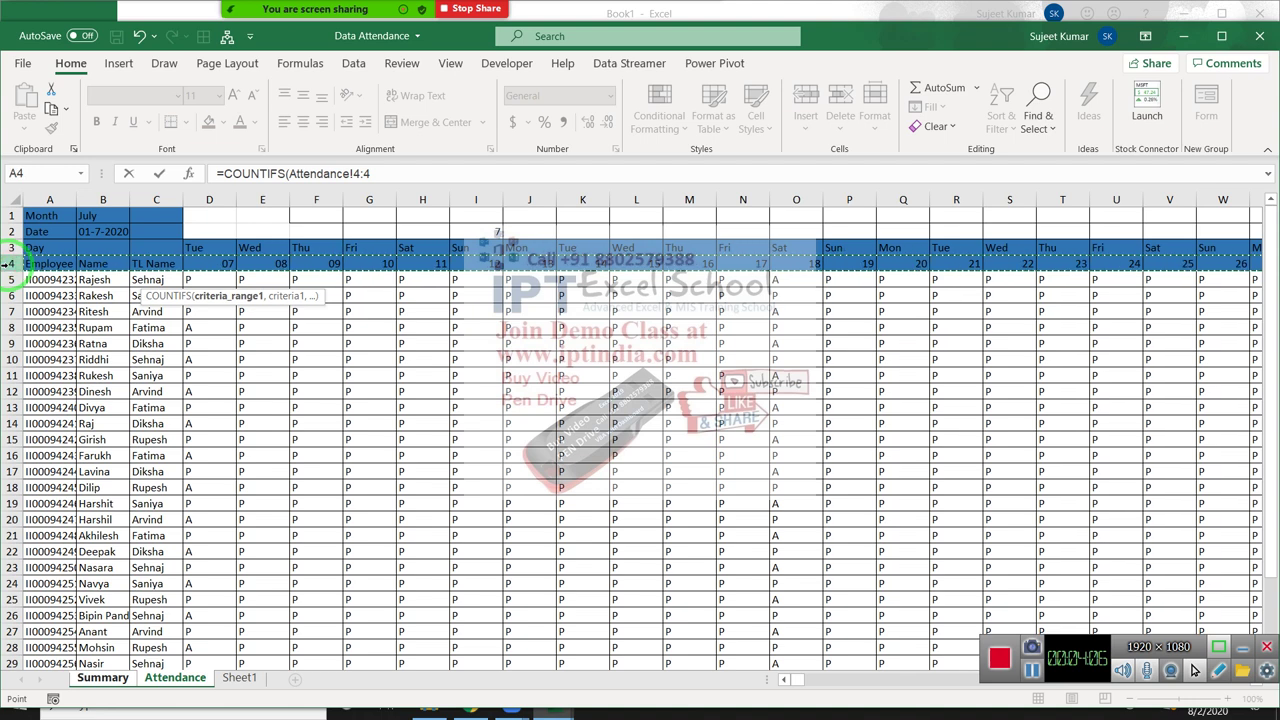
{"action": "type", "text": ",\">=\"&"}
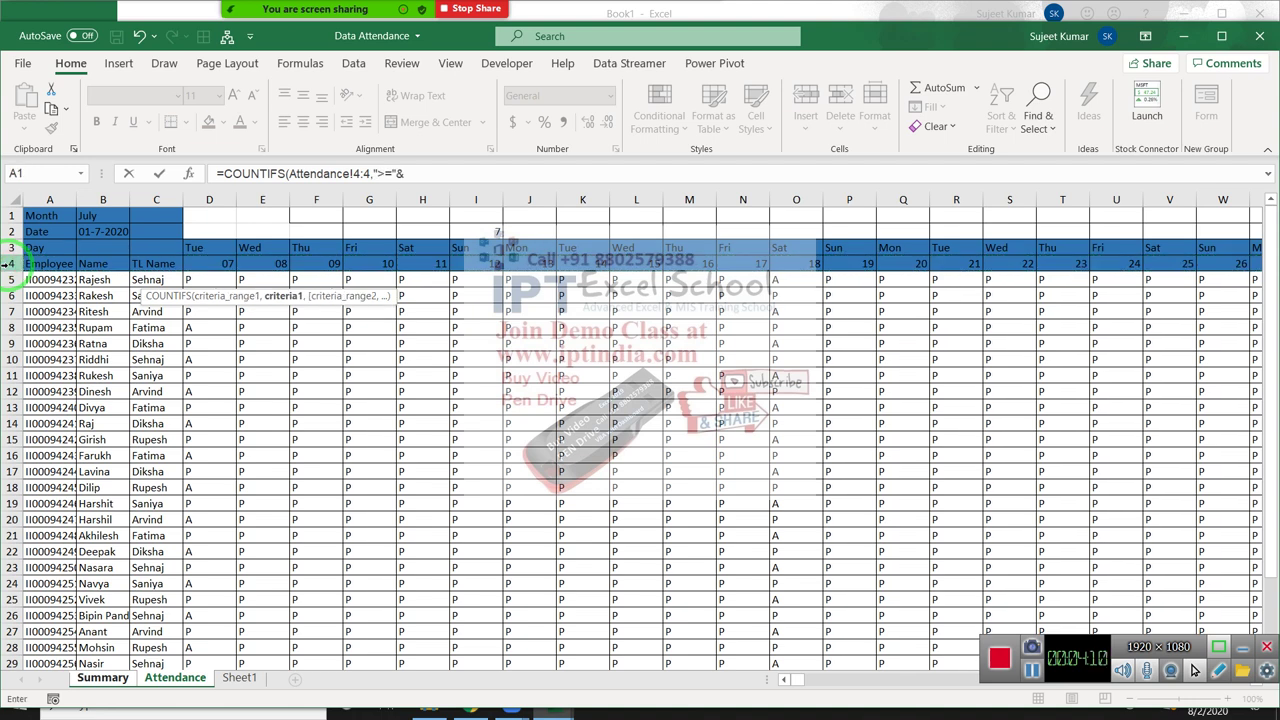
{"action": "left_click", "coordinate": [103, 678]}
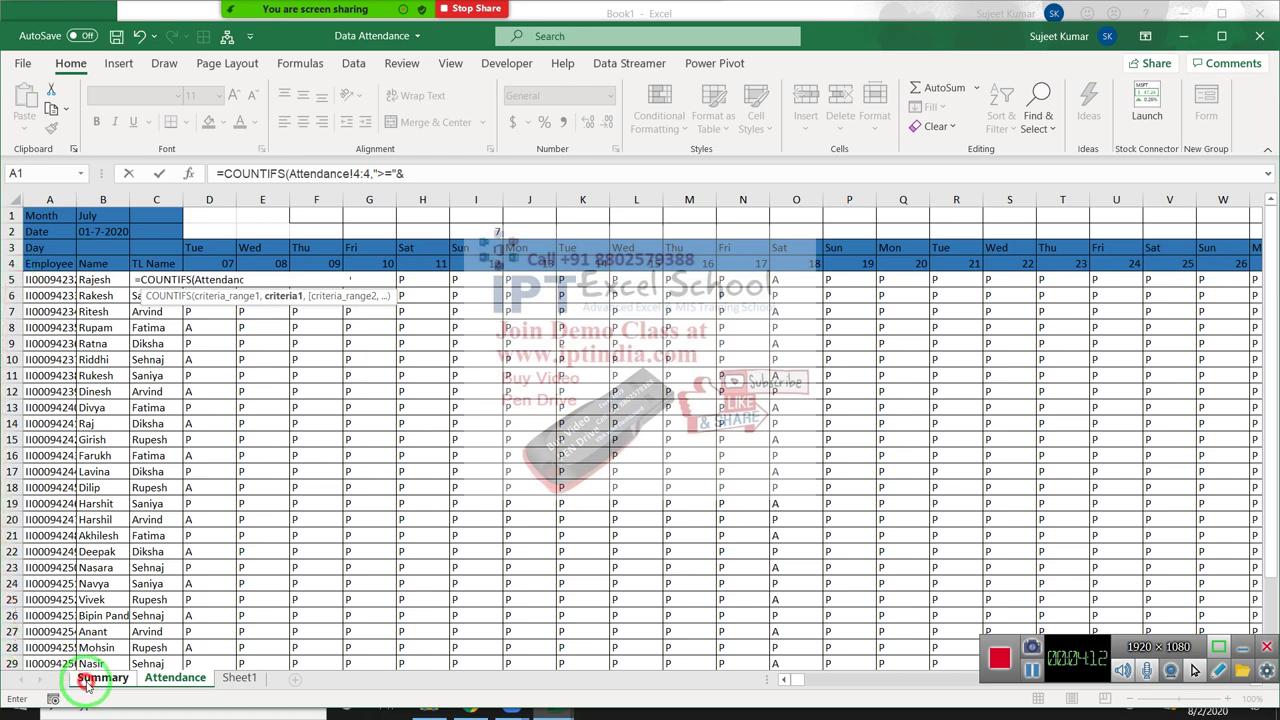
{"action": "left_click", "coordinate": [156, 213]}
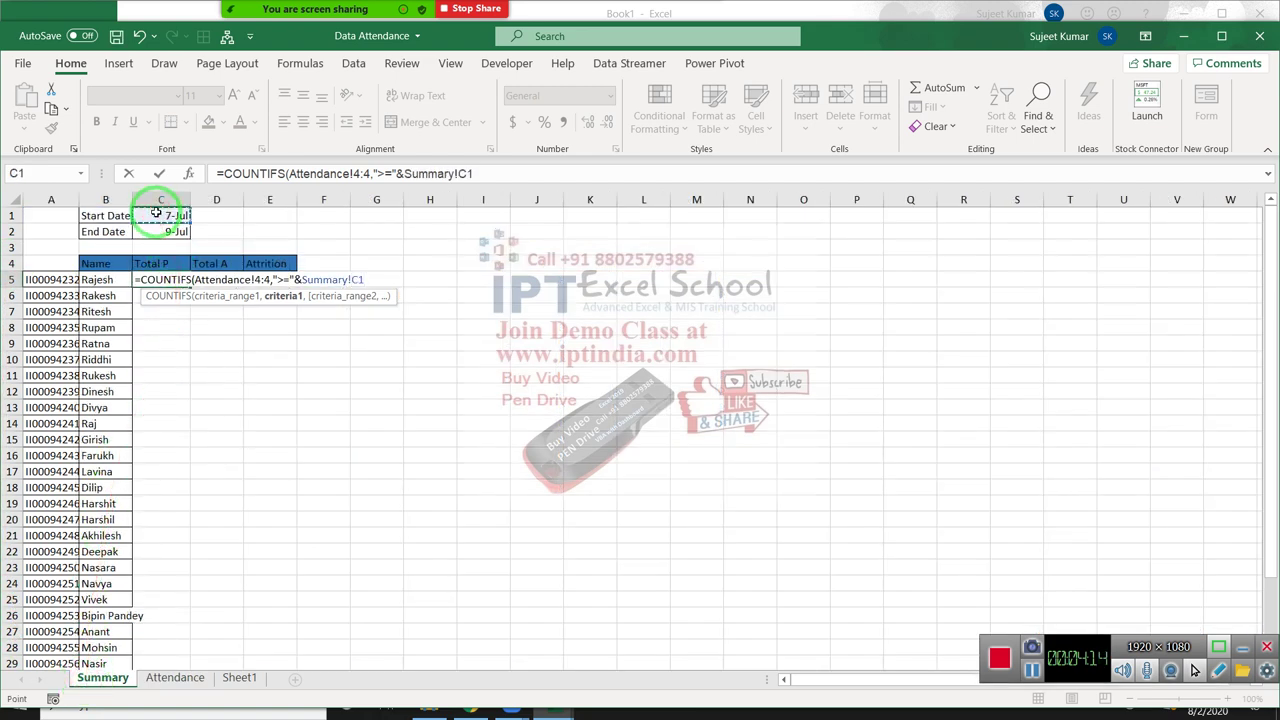
{"action": "type", "text": ","}
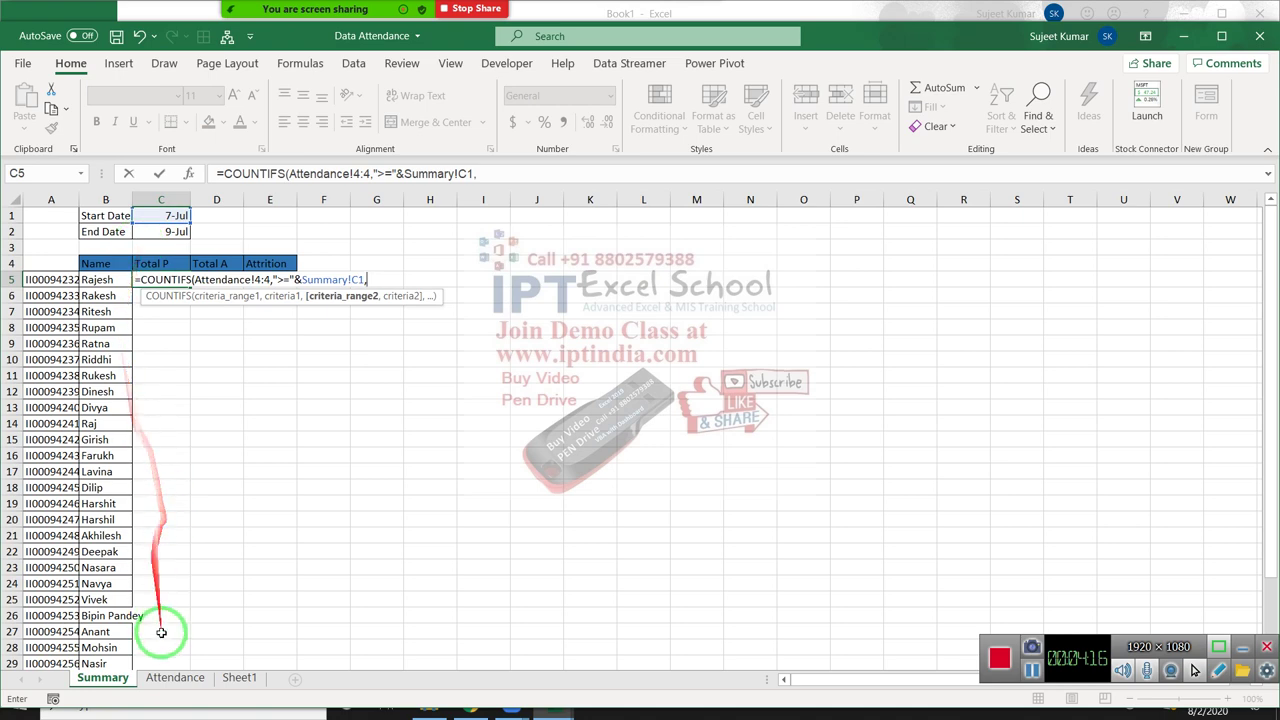
Add the Attendance row 4 upper limit at End Date C2 and commit the formula, returning 0
{"action": "left_click", "coordinate": [175, 679]}
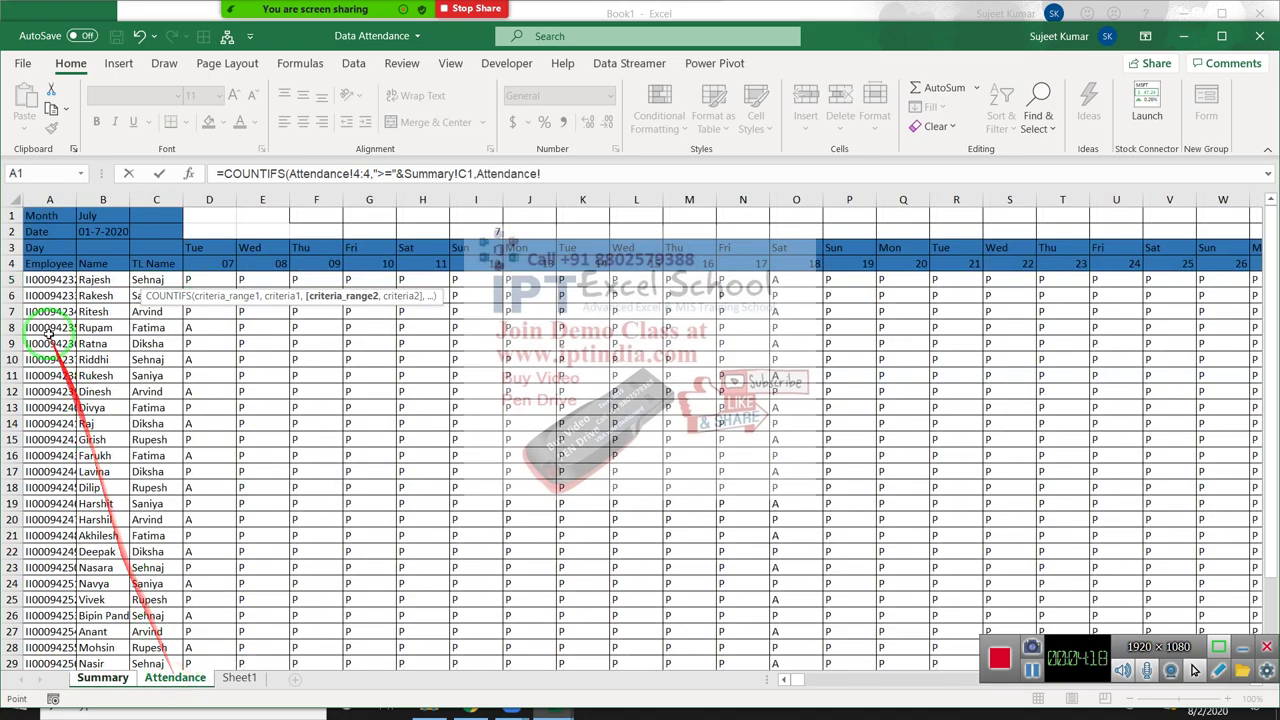
{"action": "left_click", "coordinate": [8, 247]}
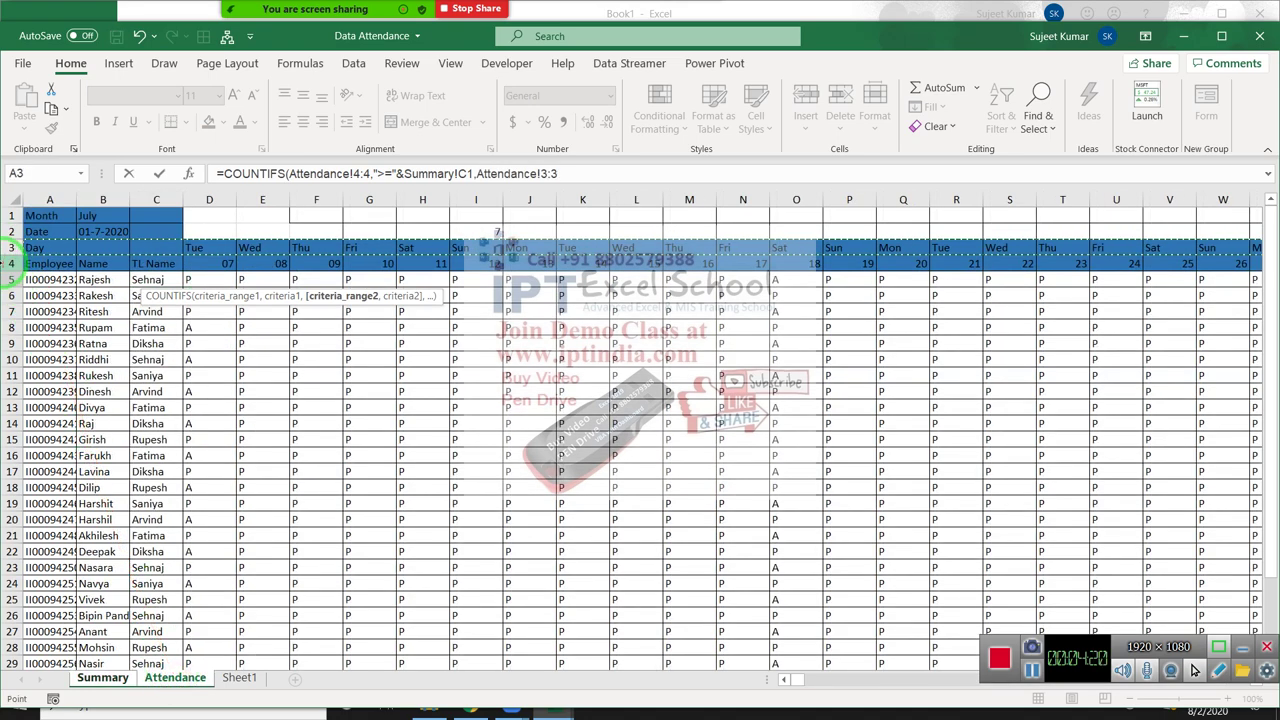
{"action": "left_click", "coordinate": [9, 263]}
{"action": "type", "text": ",\"<=\"&"}
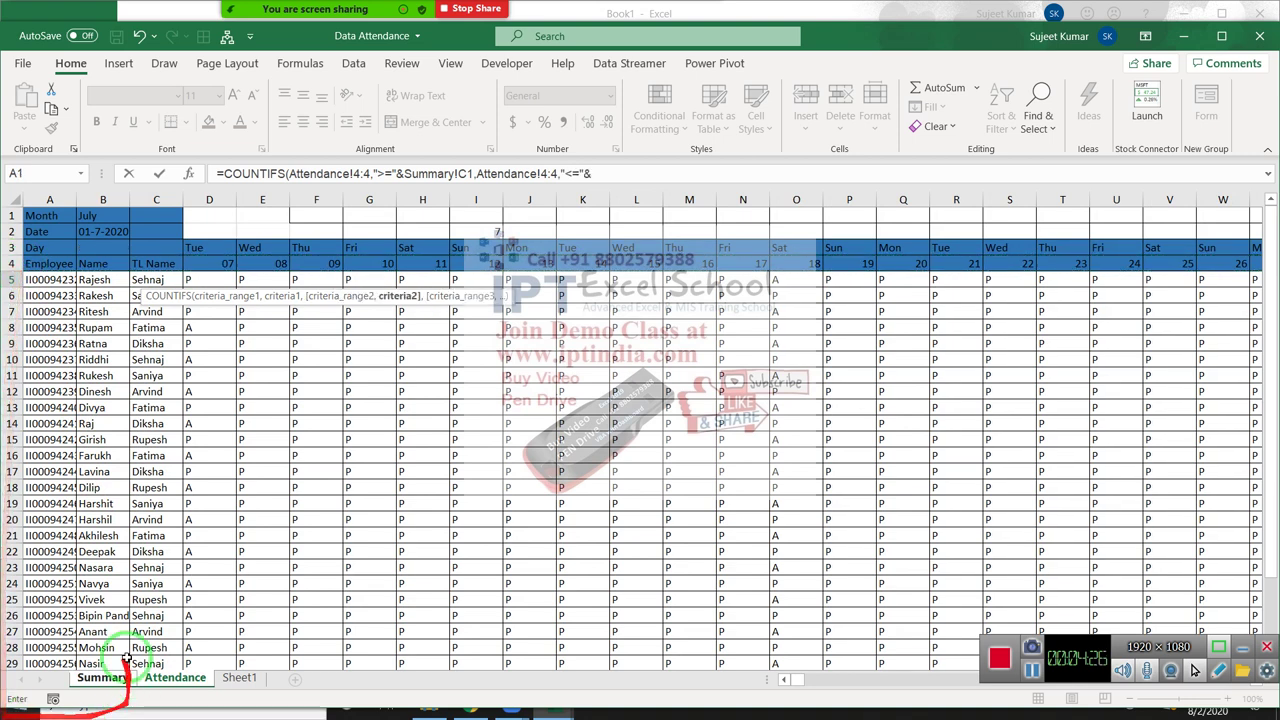
{"action": "left_click", "coordinate": [95, 680]}
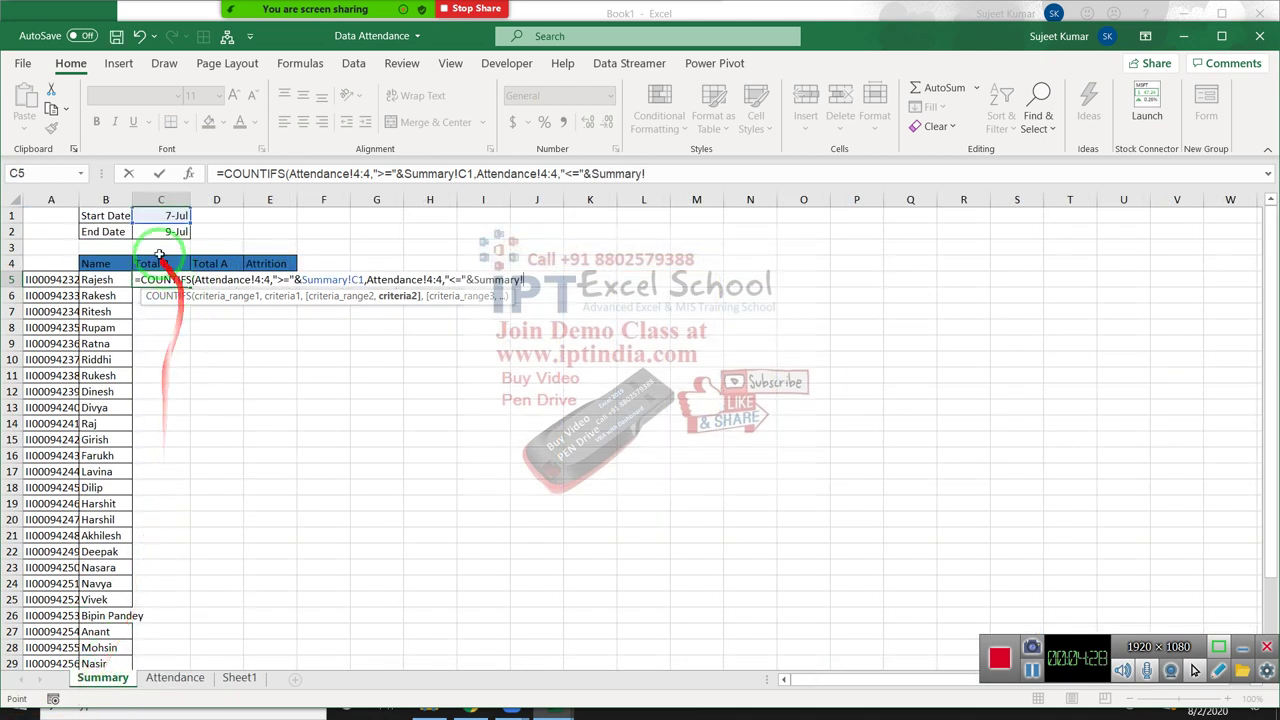
{"action": "left_click", "coordinate": [150, 231]}
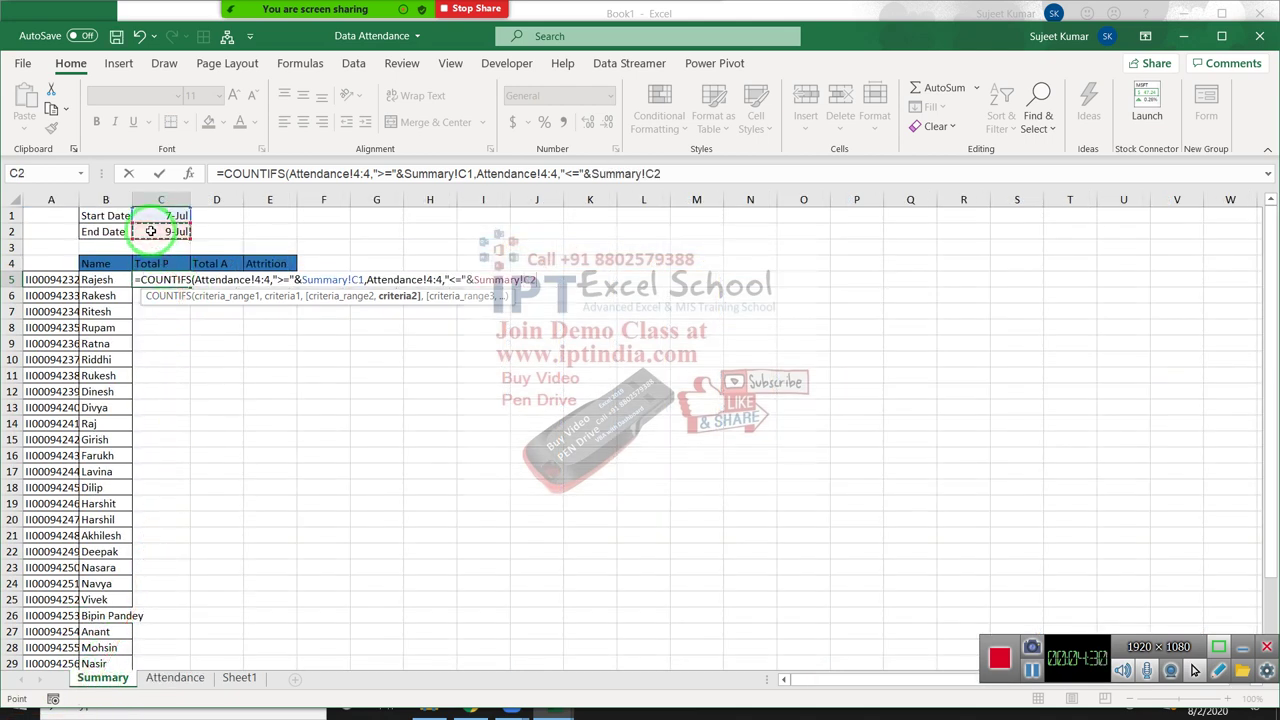
{"action": "key", "text": "Return"}
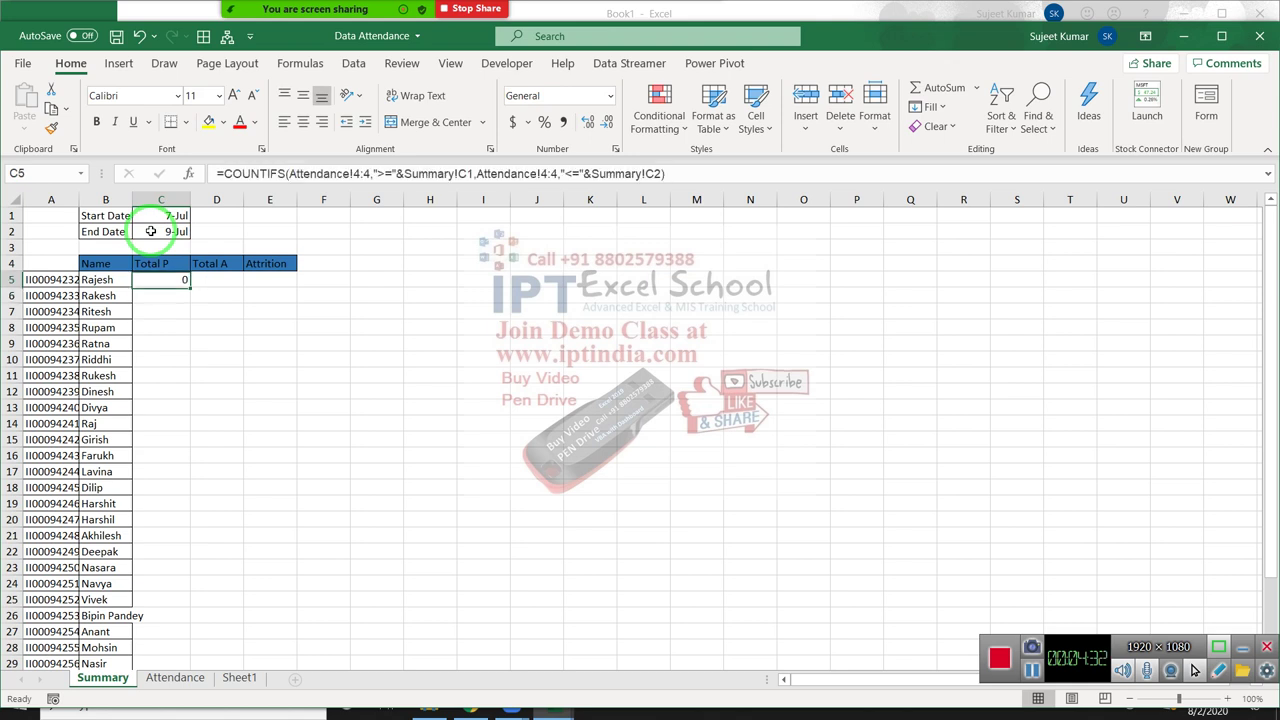
{"action": "left_click", "coordinate": [657, 174]}
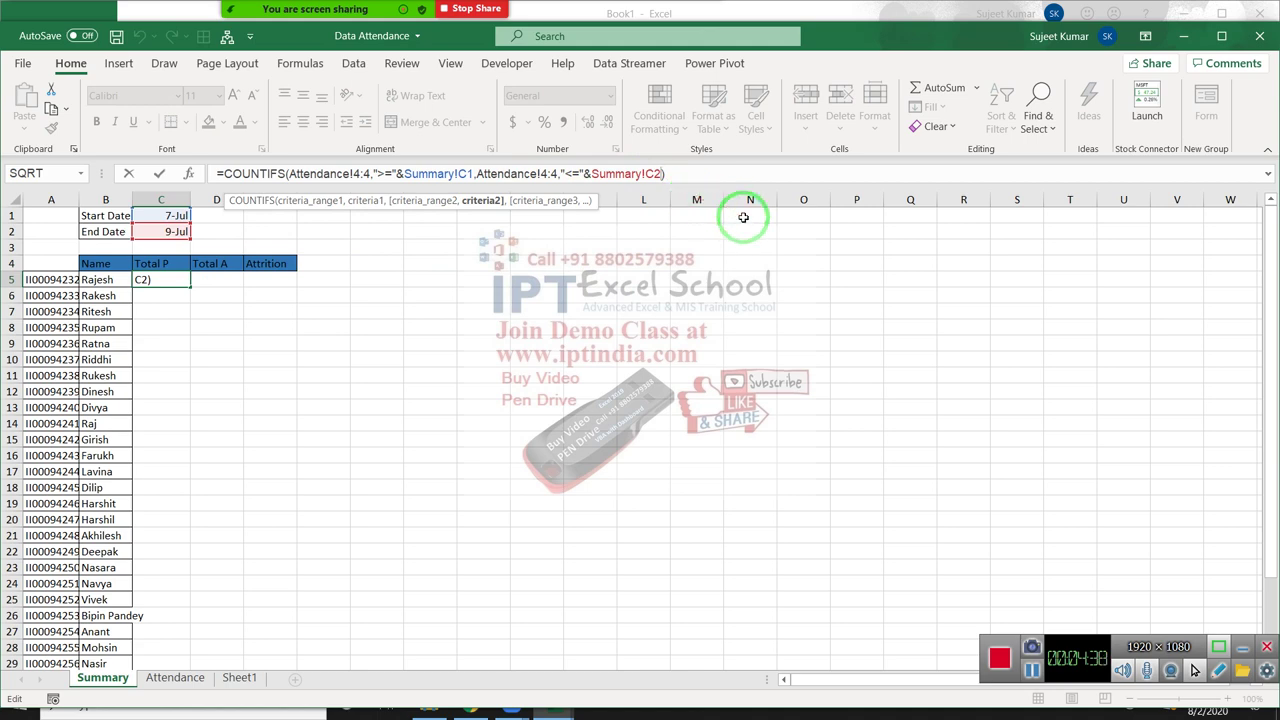
{"action": "key", "text": "Return"}
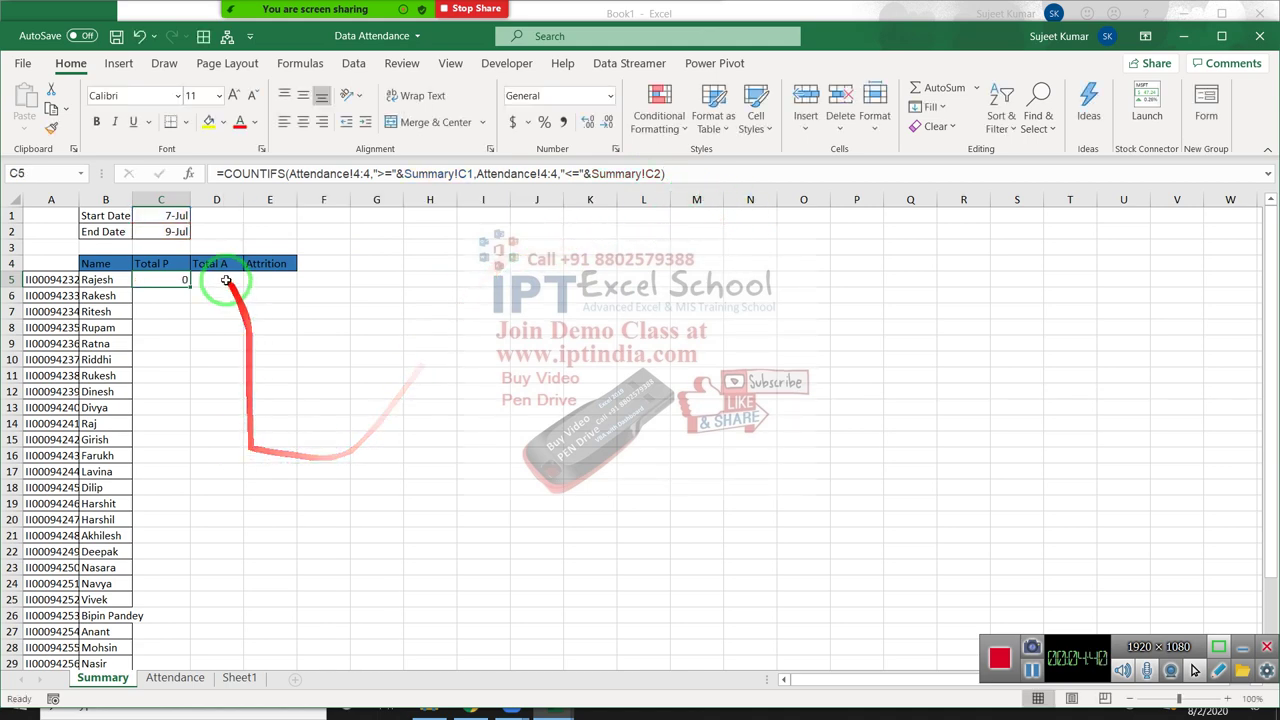
Change the Start Date to 7-Jan and End Date to 9-Jan so C5 returns 3
{"action": "left_click", "coordinate": [165, 216]}
{"action": "type", "text": "1"}
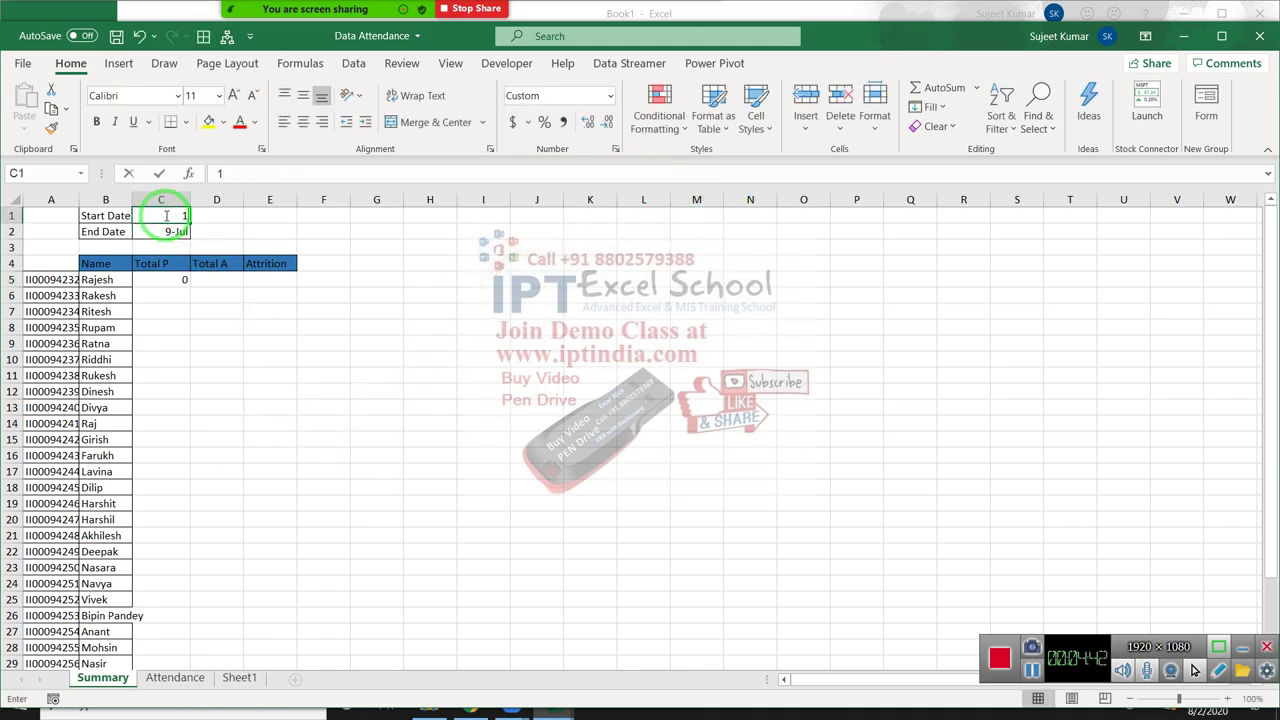
{"action": "key", "text": "Return"}
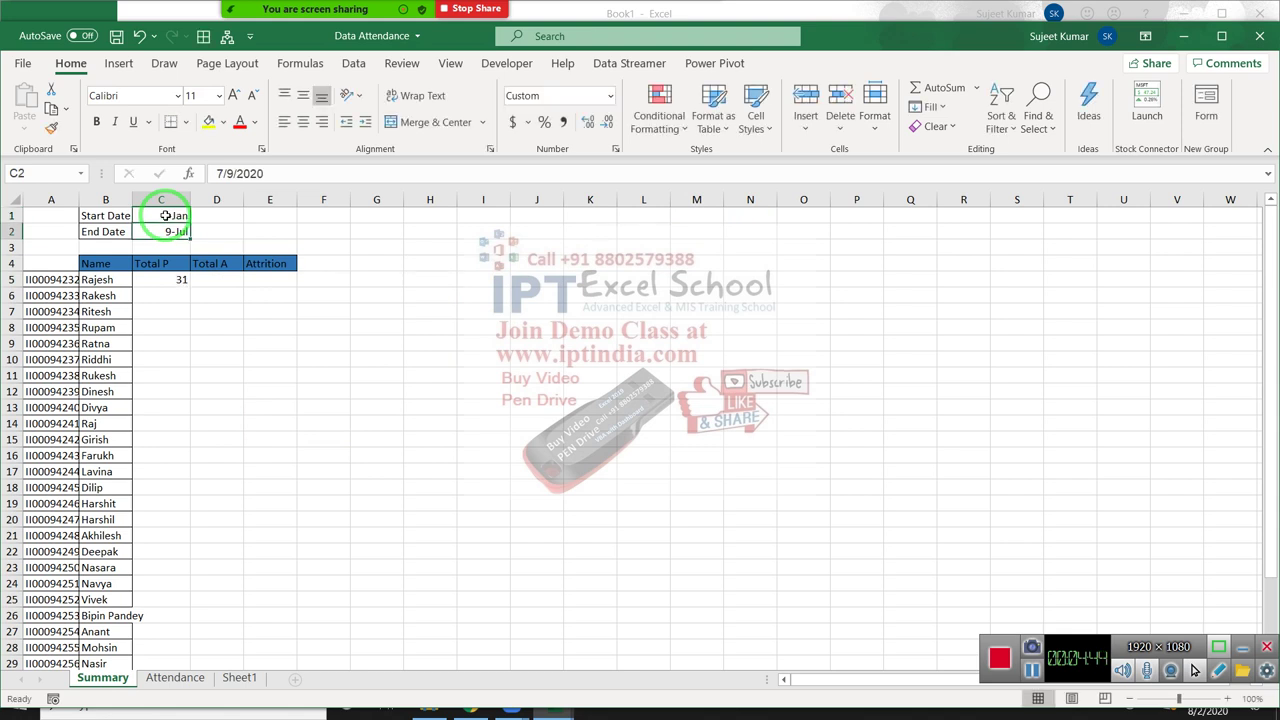
{"action": "type", "text": "7/9"}
{"action": "key", "text": "Return"}
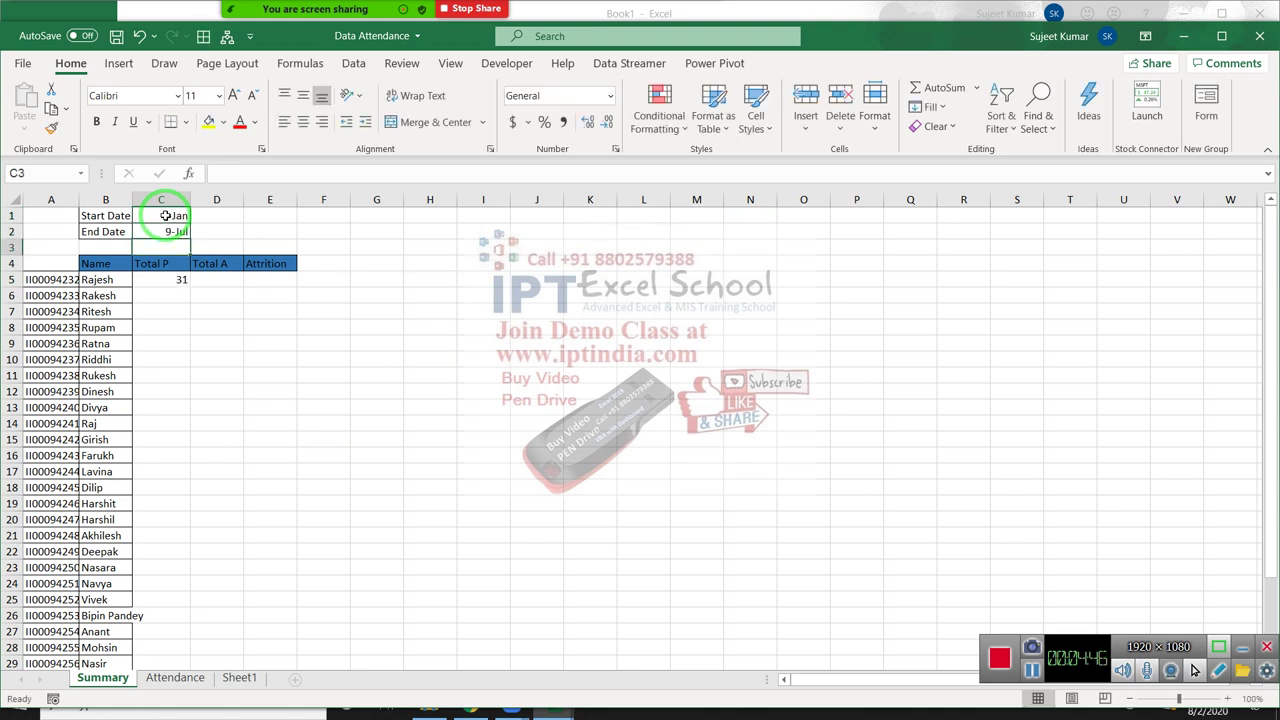
{"action": "key", "text": "Up"}
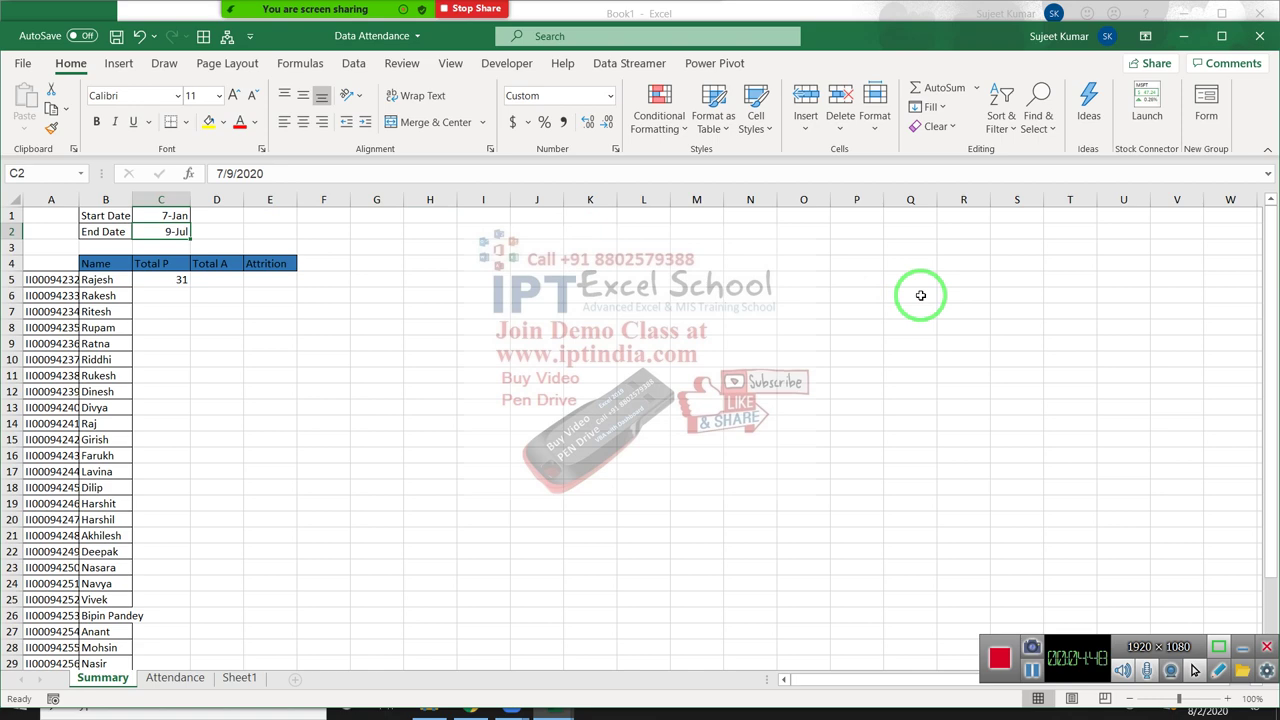
{"action": "type", "text": "7/9/2020"}
{"action": "key", "text": "Return"}
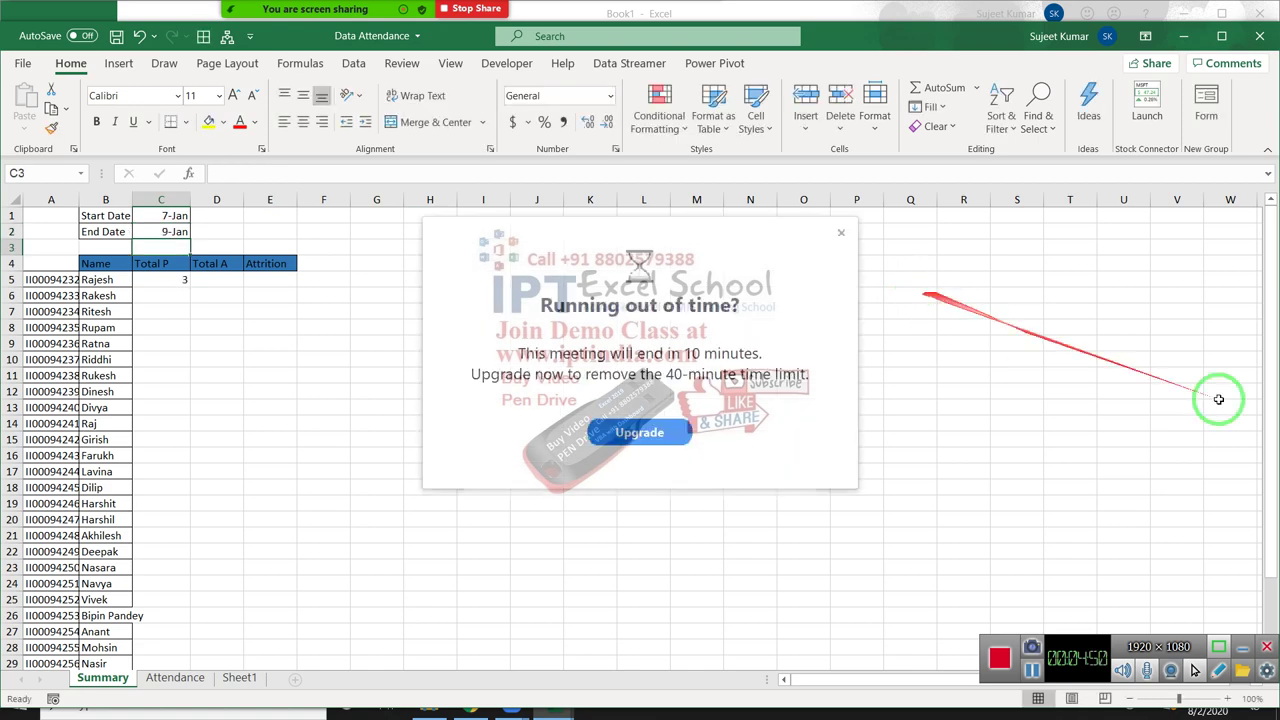
{"action": "left_click", "coordinate": [840, 233]}
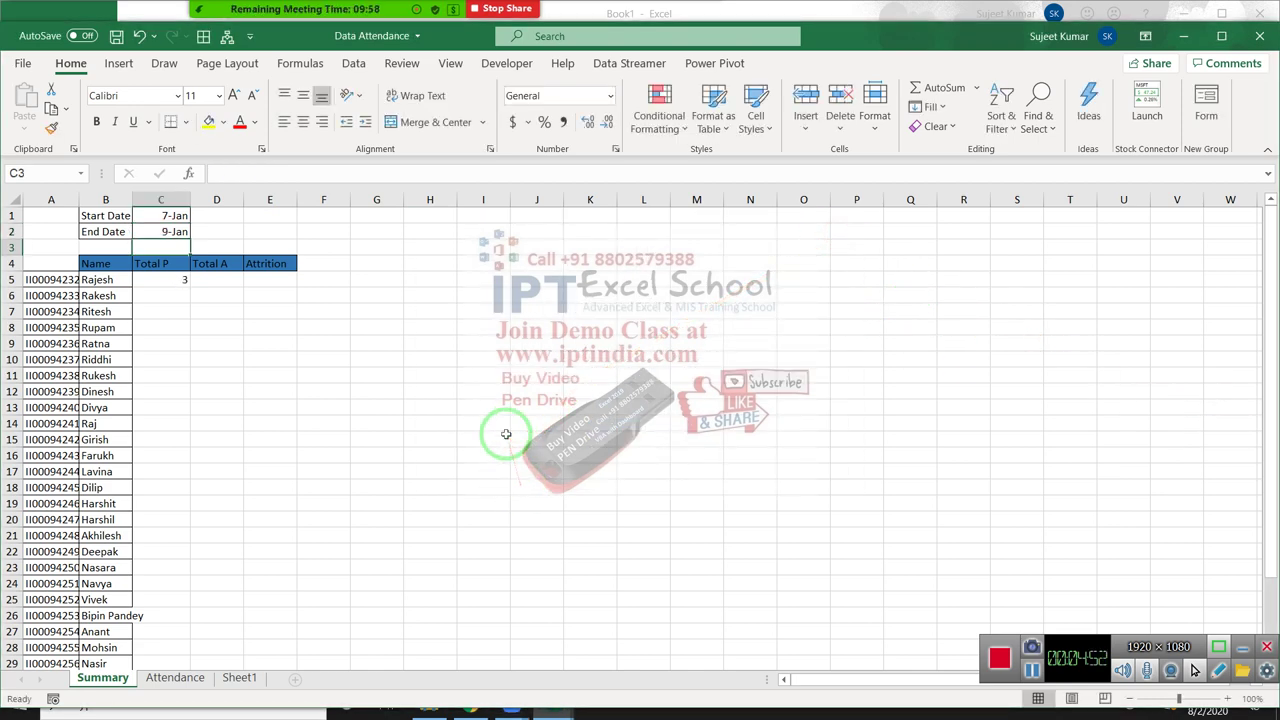
{"action": "left_click", "coordinate": [173, 280]}
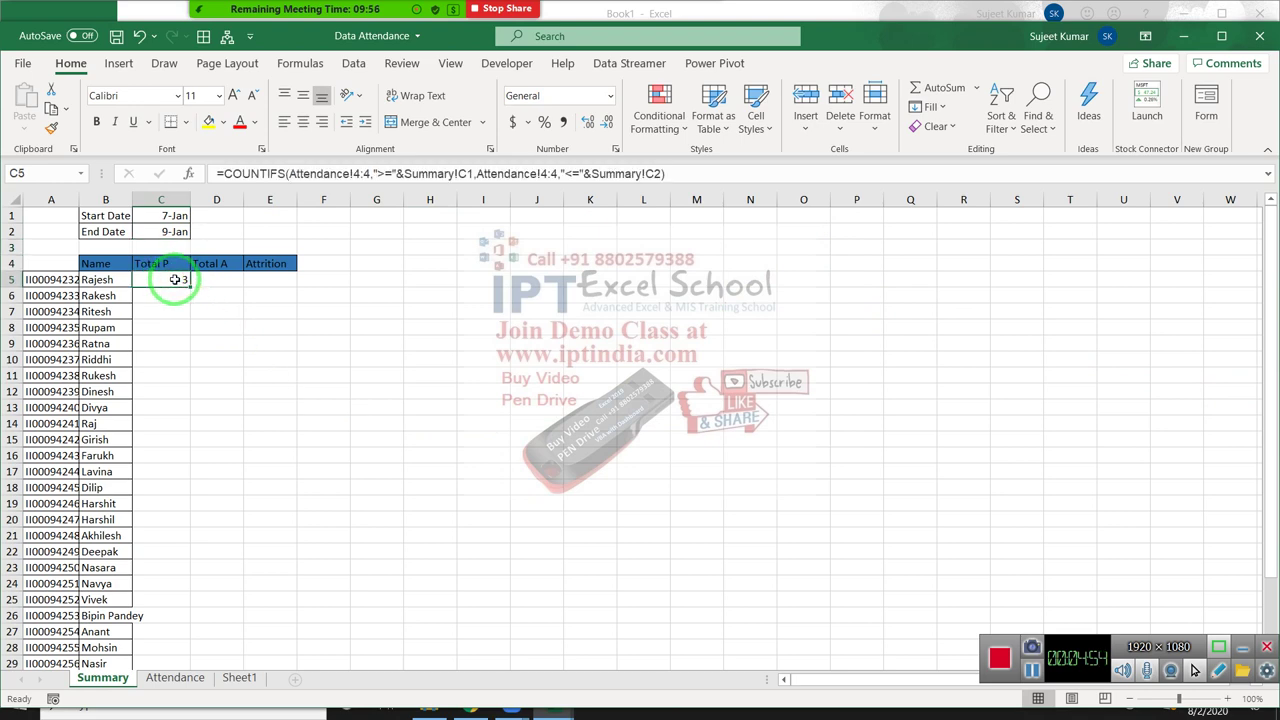
Extend C5's COUNTIFS with an Attendance row 5 range requiring "P", still returning 3
{"action": "left_click", "coordinate": [679, 176]}
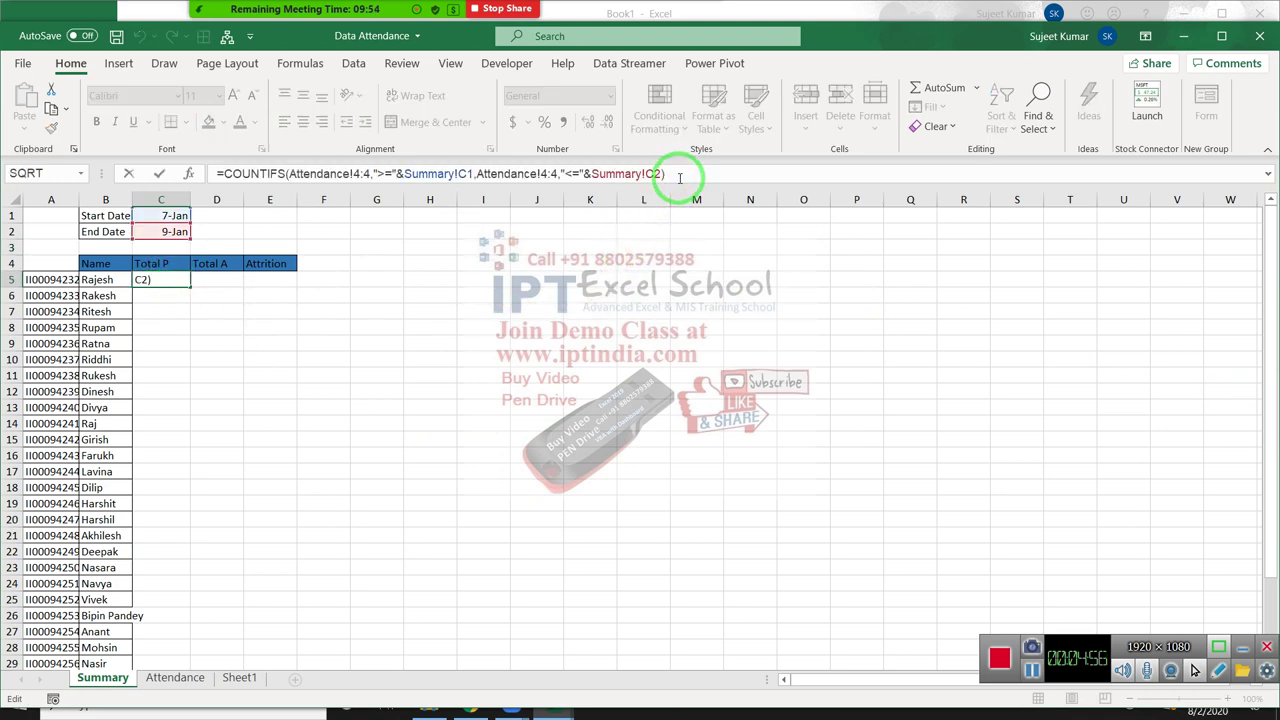
{"action": "key", "text": "BackSpace"}
{"action": "type", "text": ","}
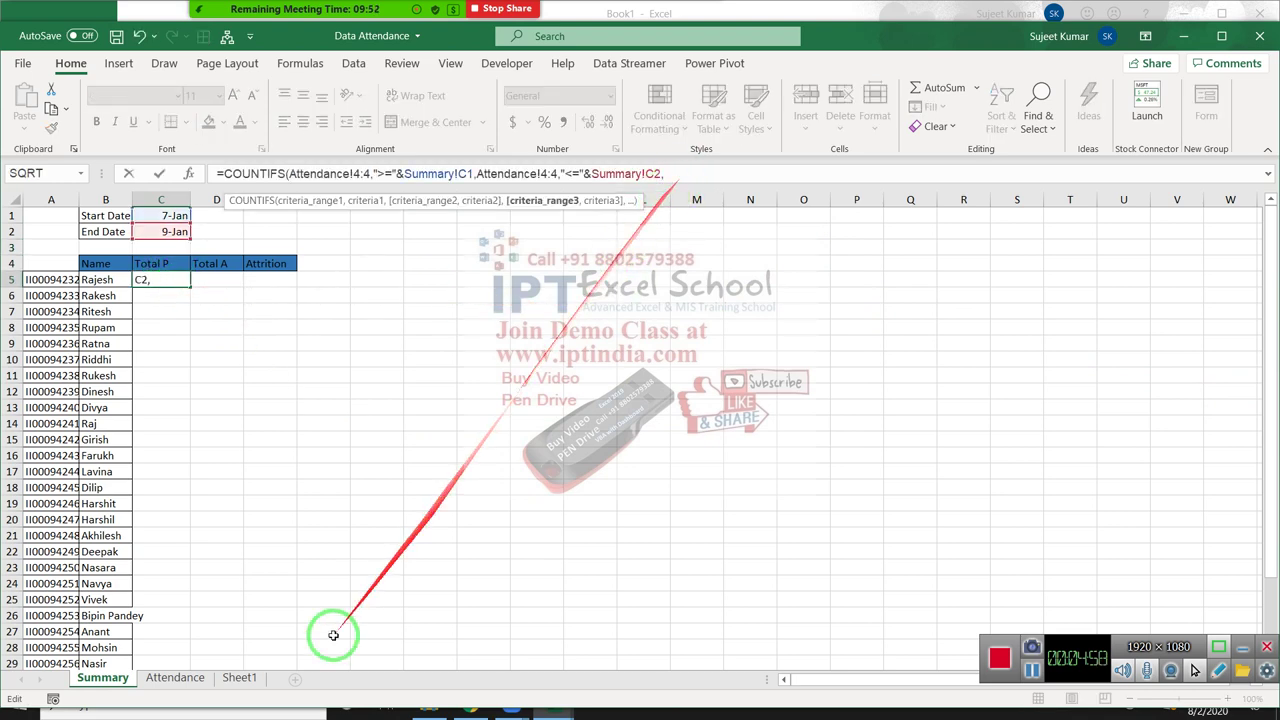
{"action": "left_click", "coordinate": [197, 683]}
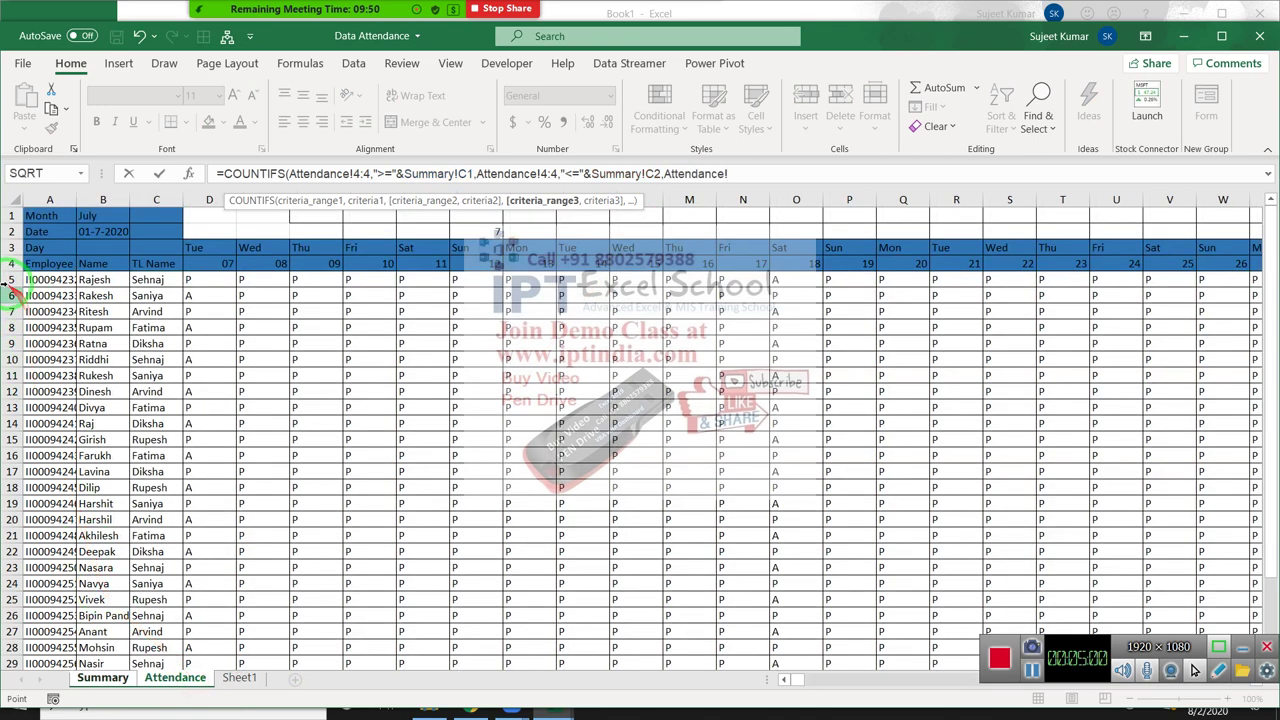
{"action": "left_click", "coordinate": [5, 280]}
{"action": "type", "text": ",\"P"}
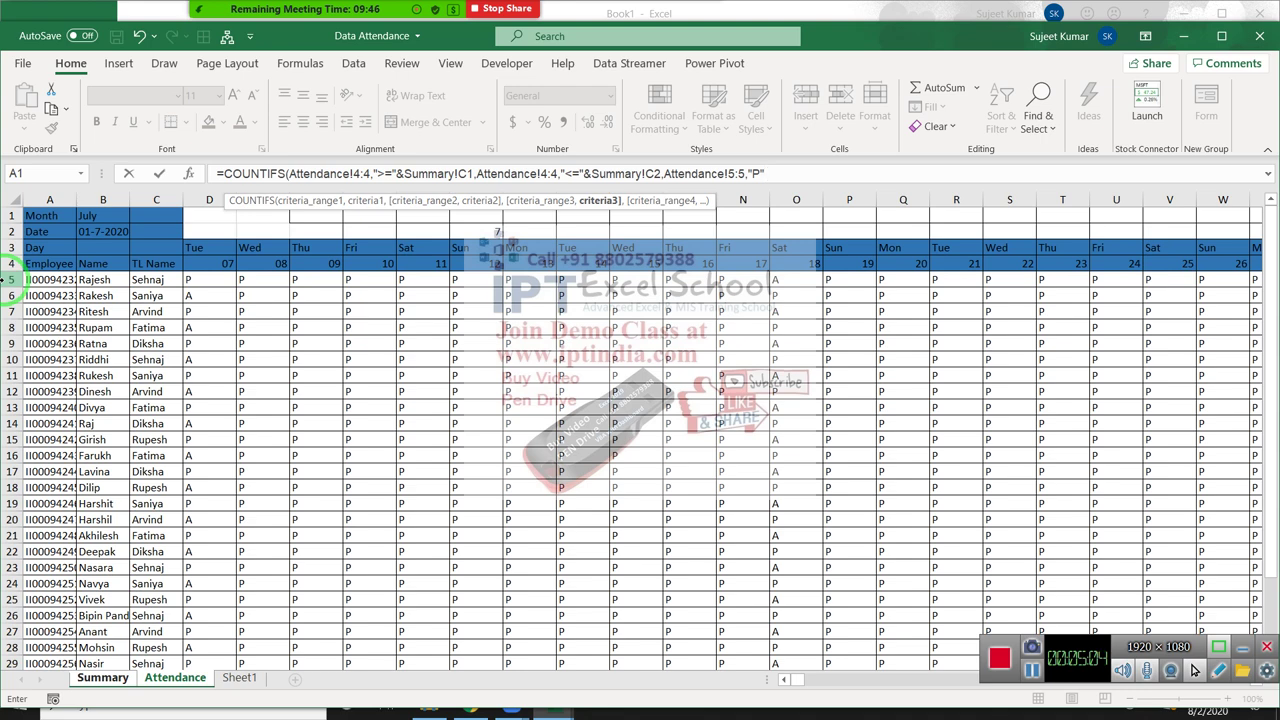
{"action": "key", "text": "Return"}
{"action": "key", "text": "Up"}
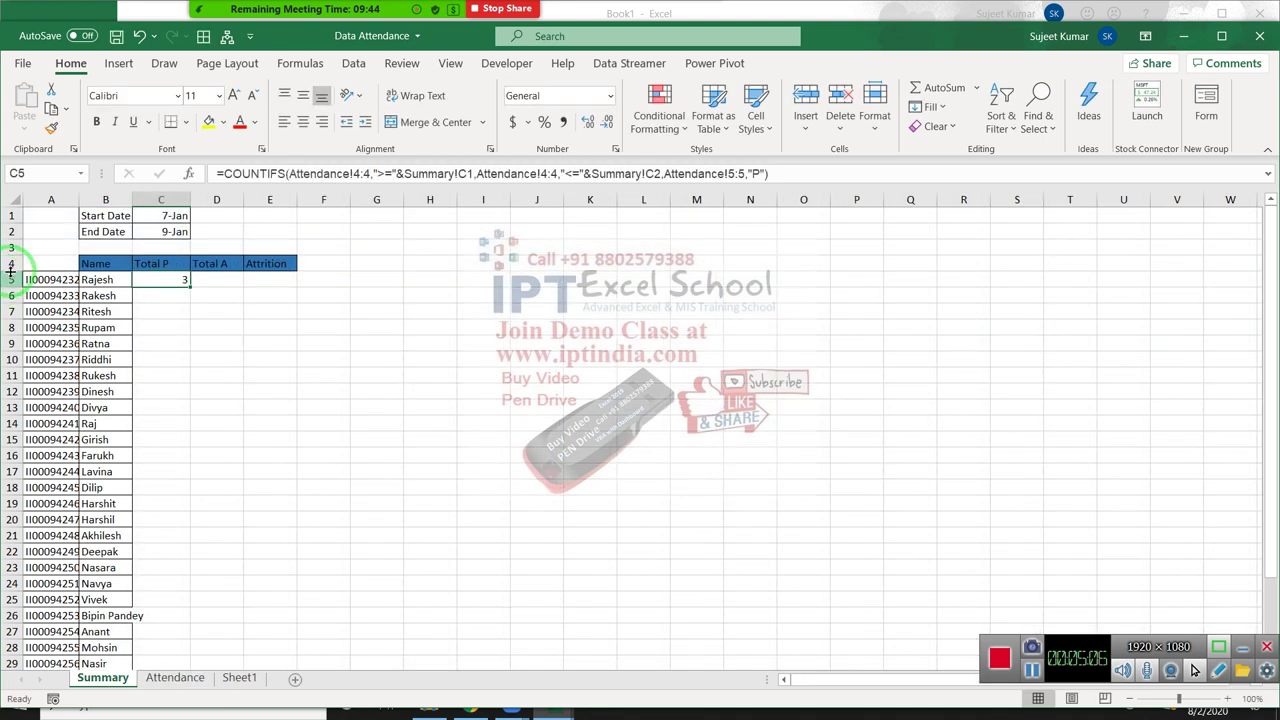
Lock C5's references as Attendance!$4:$4 (both), Summary!$C$1 and Summary!$C$2
{"action": "left_click", "coordinate": [361, 173]}
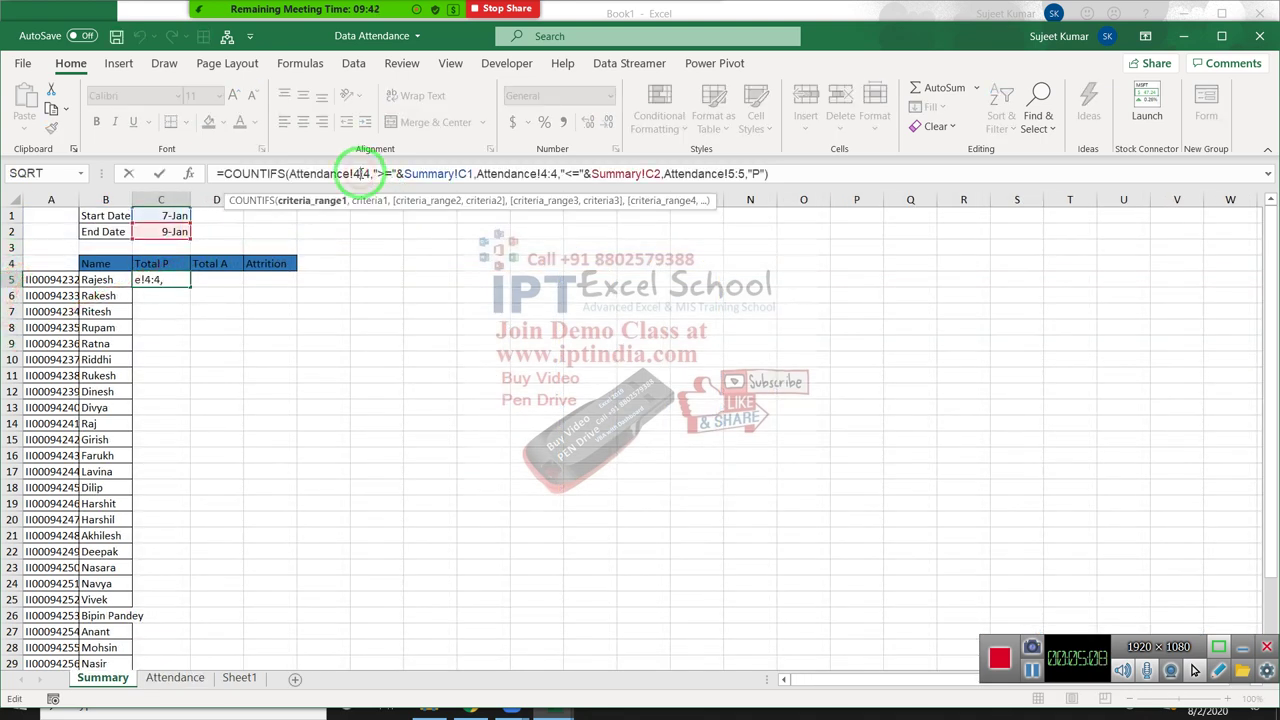
{"action": "key", "text": "F4"}
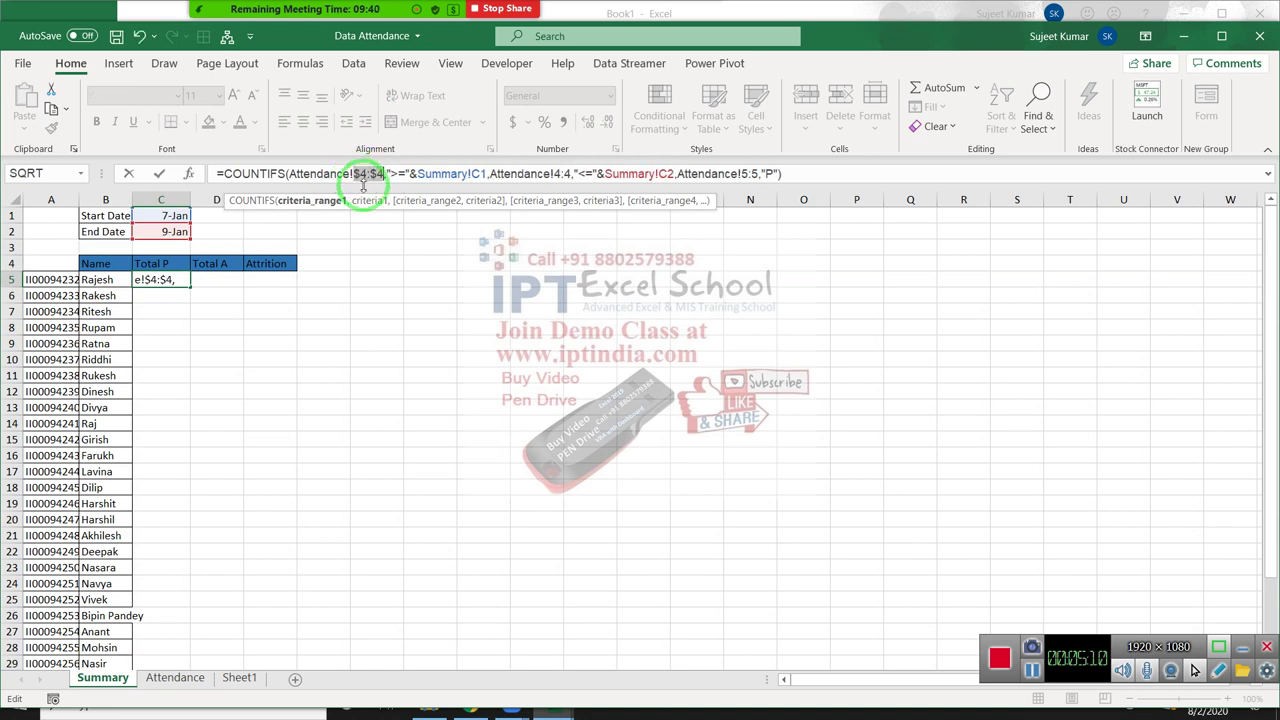
{"action": "left_click", "coordinate": [563, 174]}
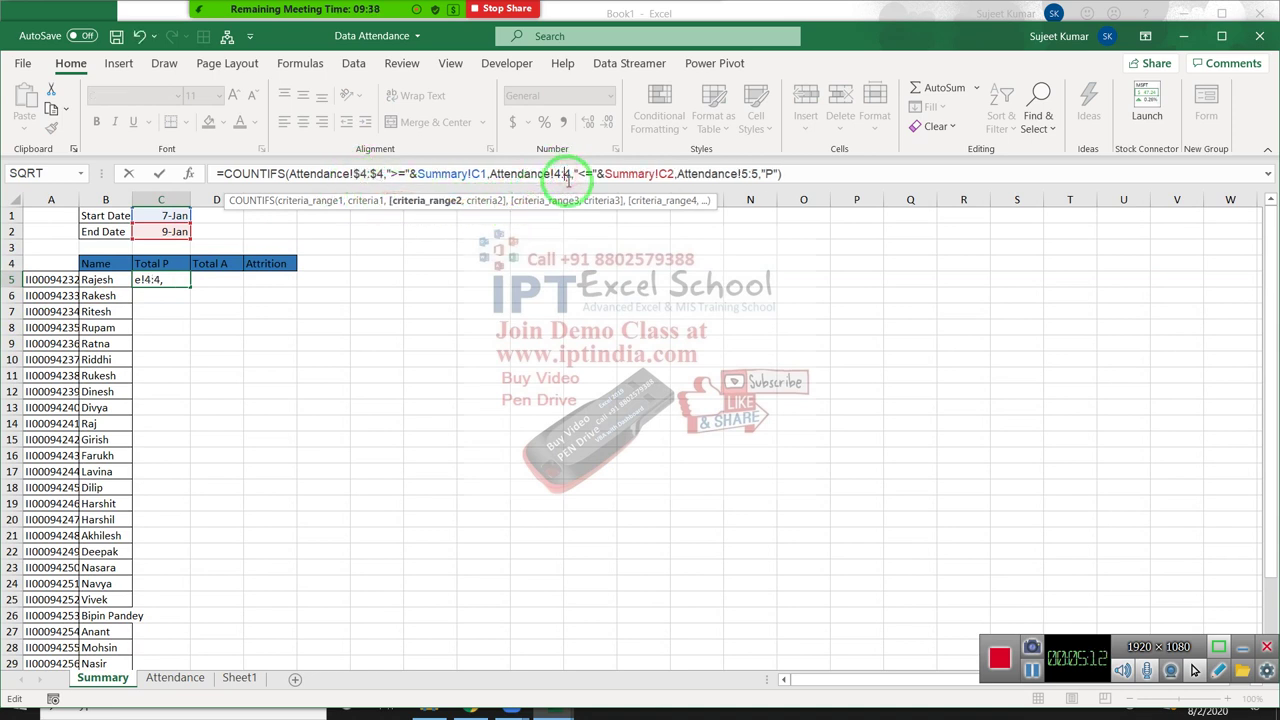
{"action": "key", "text": "F4"}
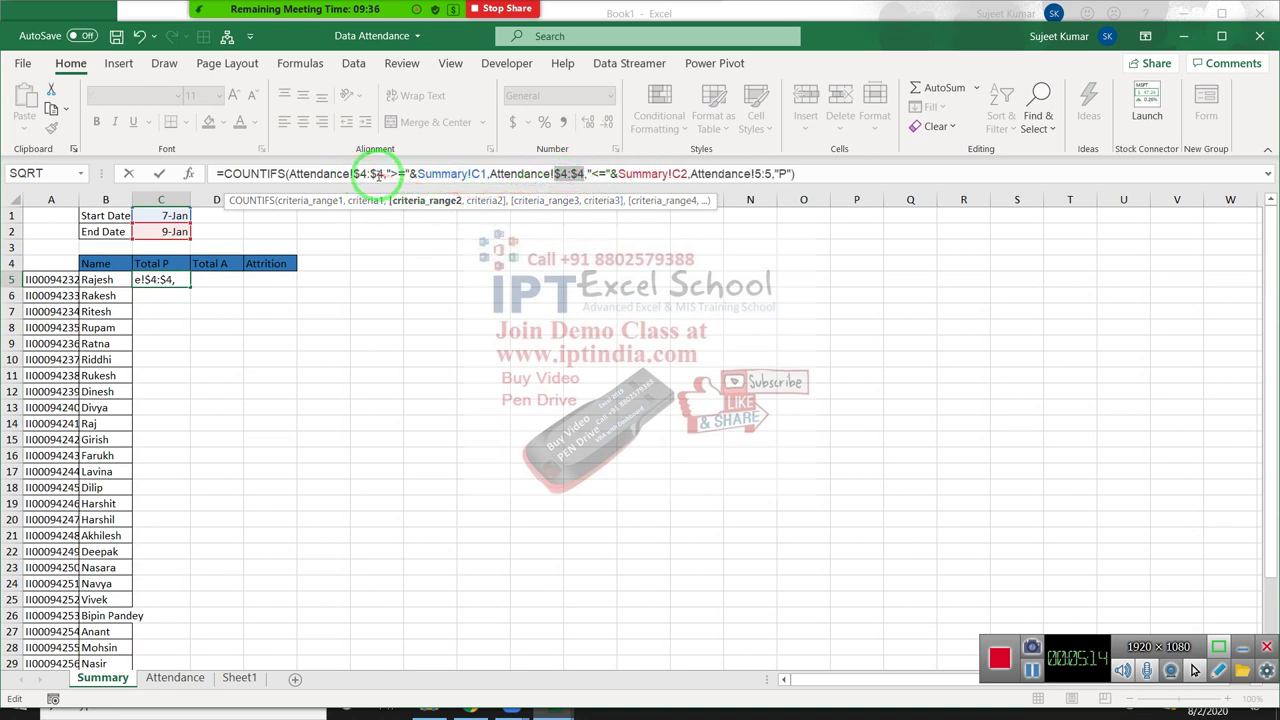
{"action": "left_click", "coordinate": [478, 174]}
{"action": "key", "text": "F4"}
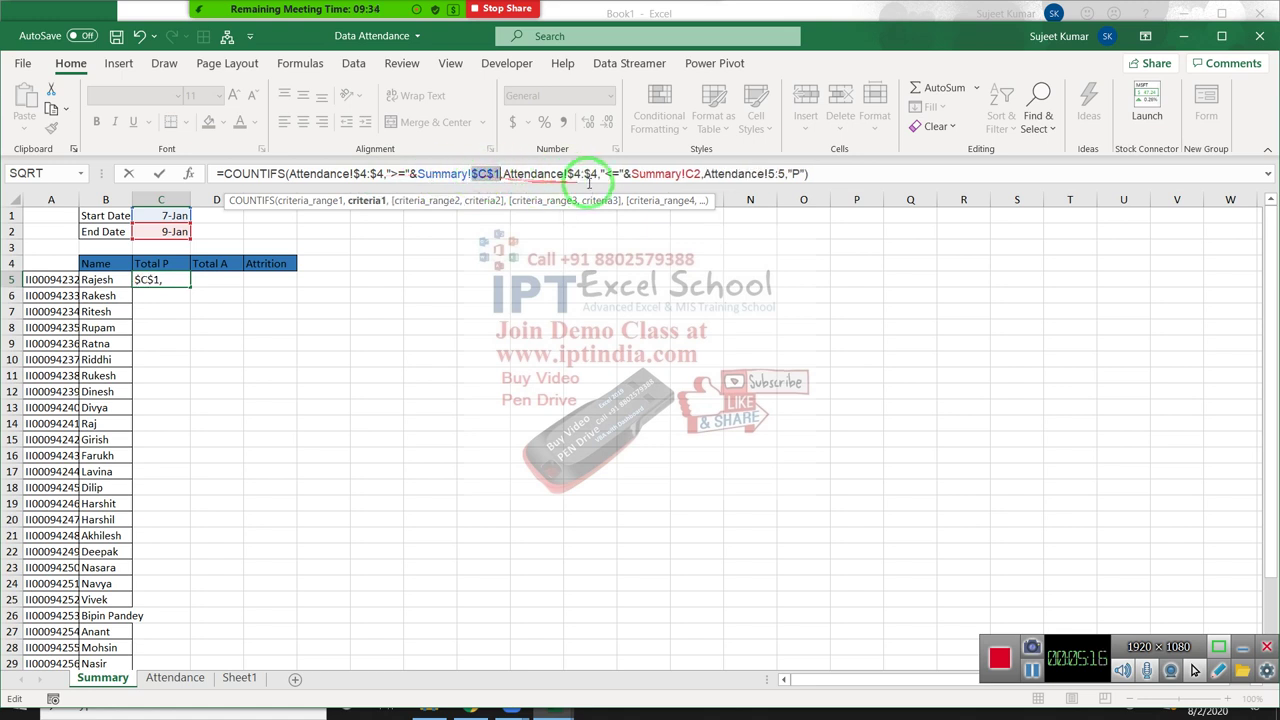
{"action": "left_click", "coordinate": [686, 174]}
{"action": "key", "text": "F4"}
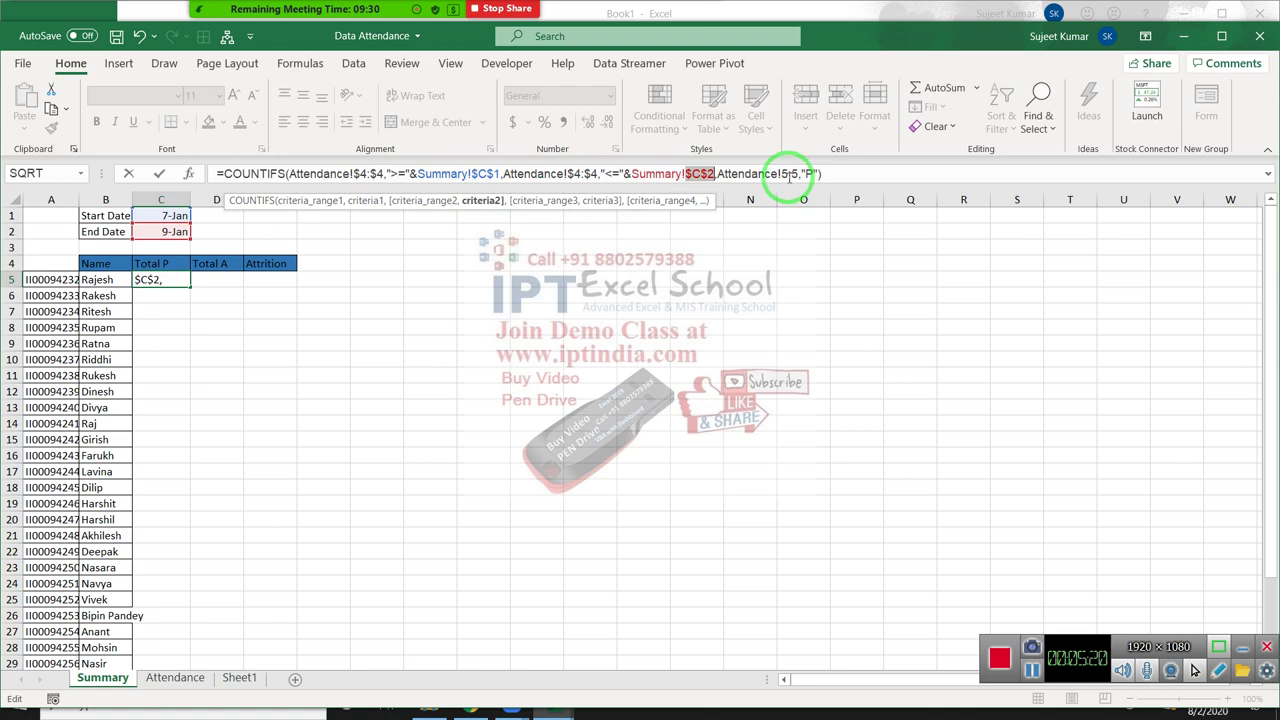
{"action": "key", "text": "Return"}
{"action": "left_click", "coordinate": [177, 279]}
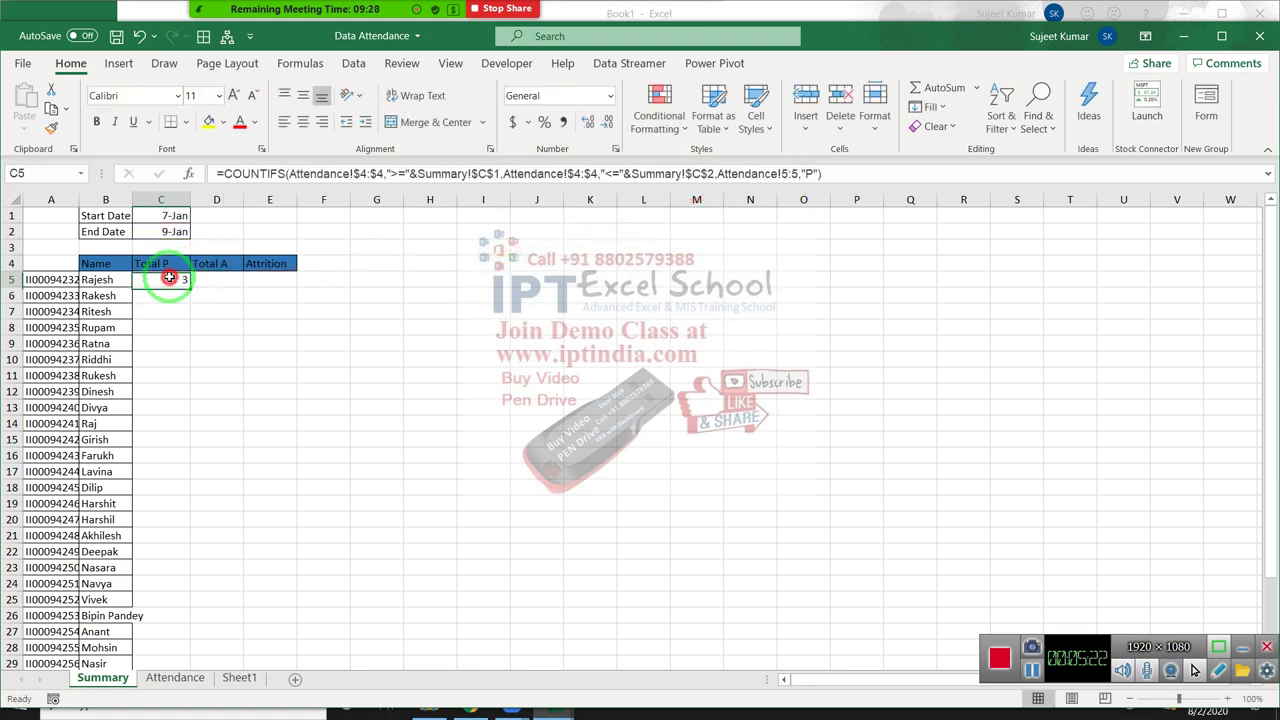
Copy the Total P formula down to C6 and compare it with the second employee's Attendance row 6
{"action": "left_click_drag", "start_coordinate": [188, 288], "coordinate": [172, 296]}
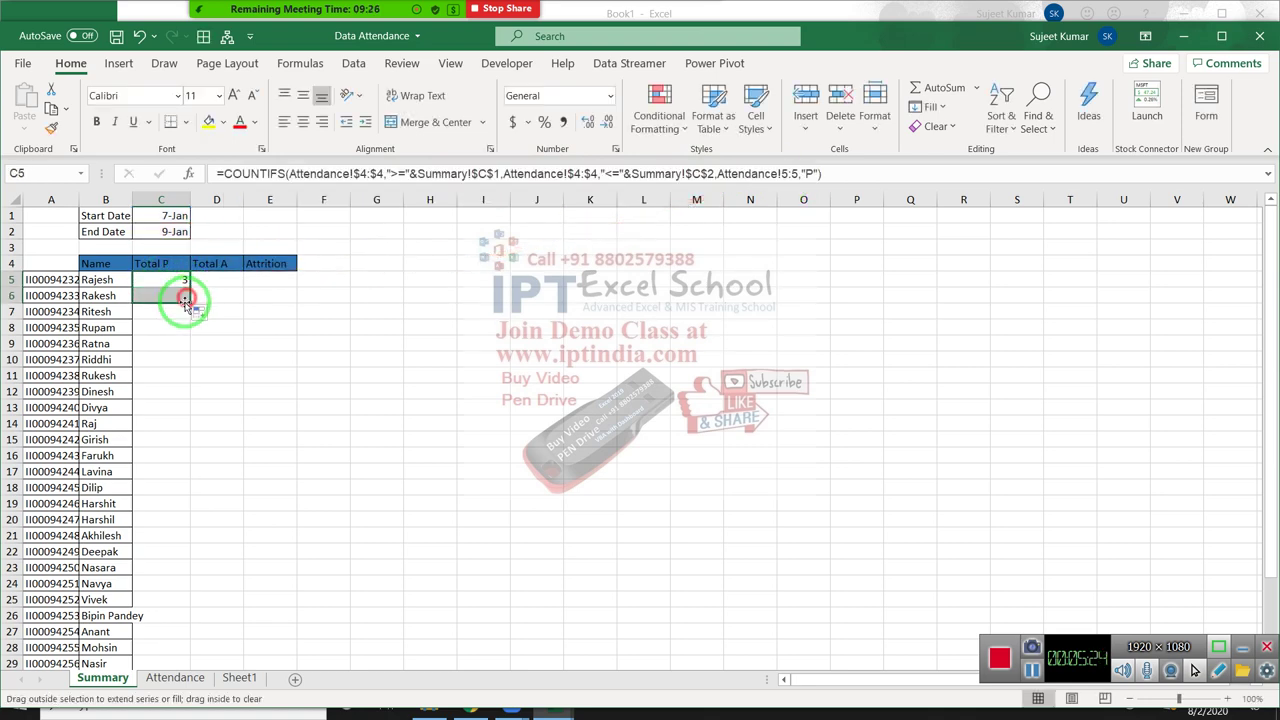
{"action": "double_click", "coordinate": [172, 296]}
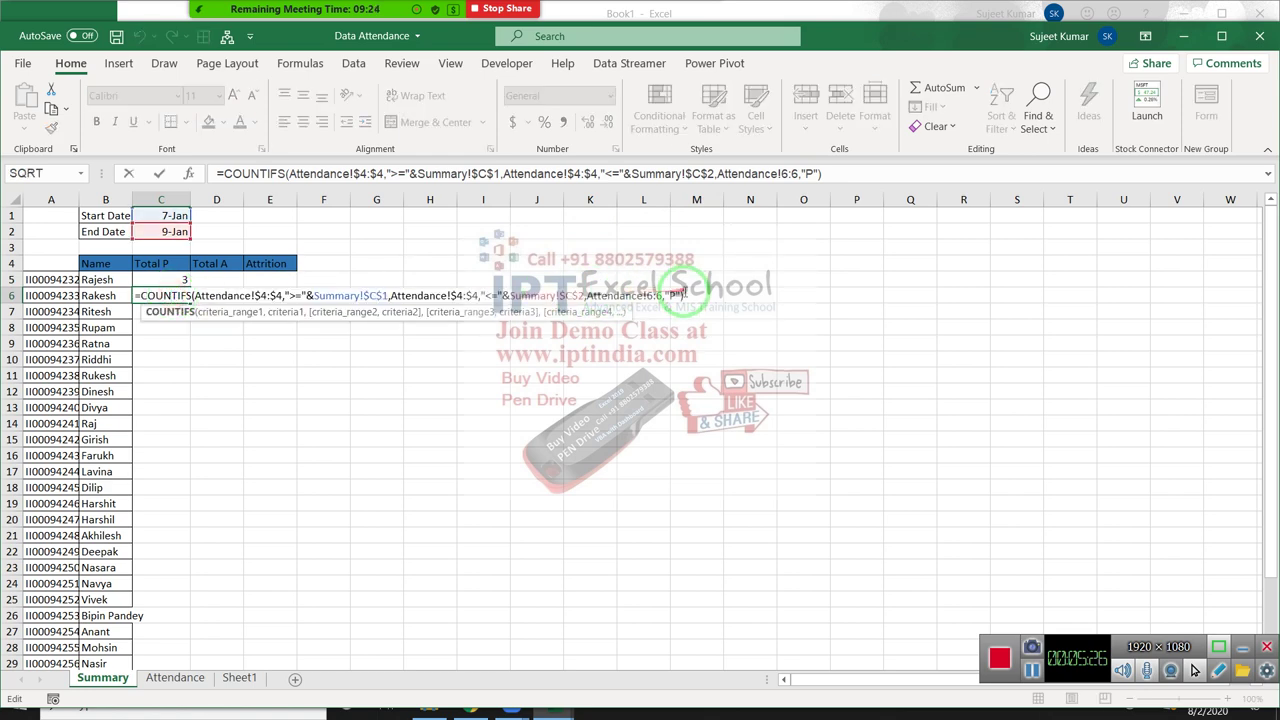
{"action": "key", "text": "Escape"}
{"action": "left_click", "coordinate": [174, 678]}
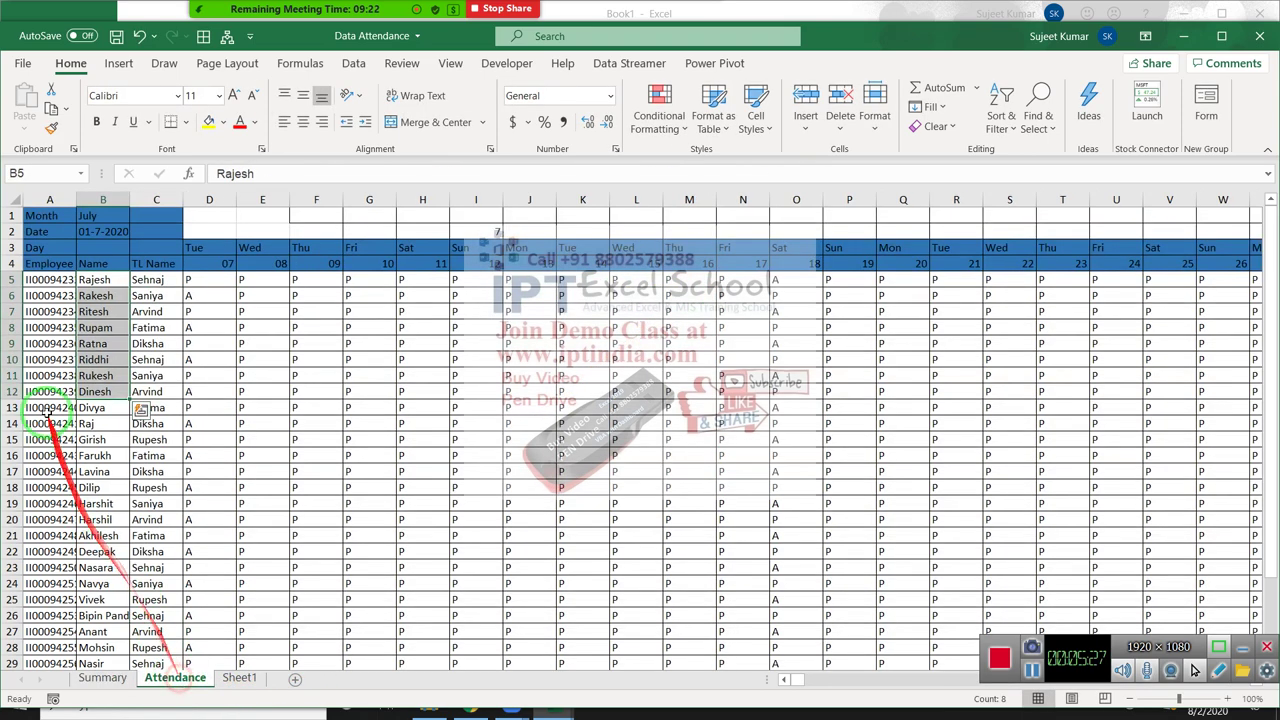
{"action": "left_click", "coordinate": [6, 282]}
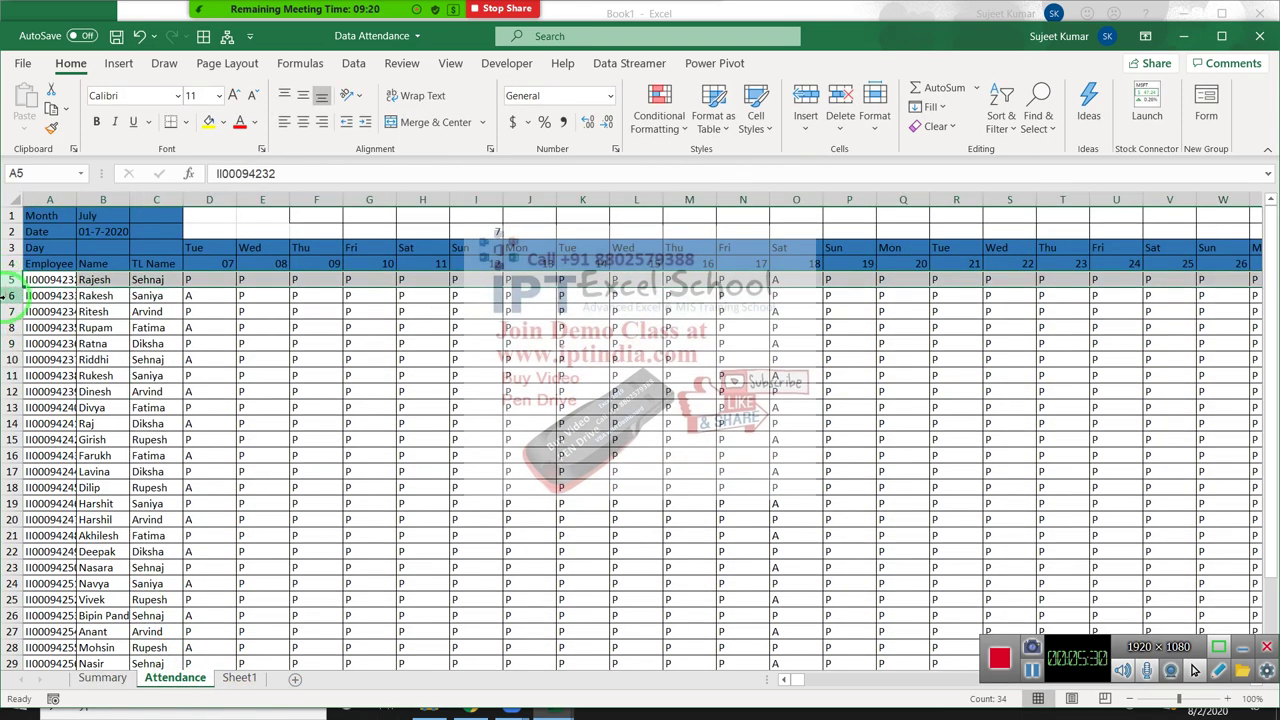
{"action": "left_click", "coordinate": [6, 296]}
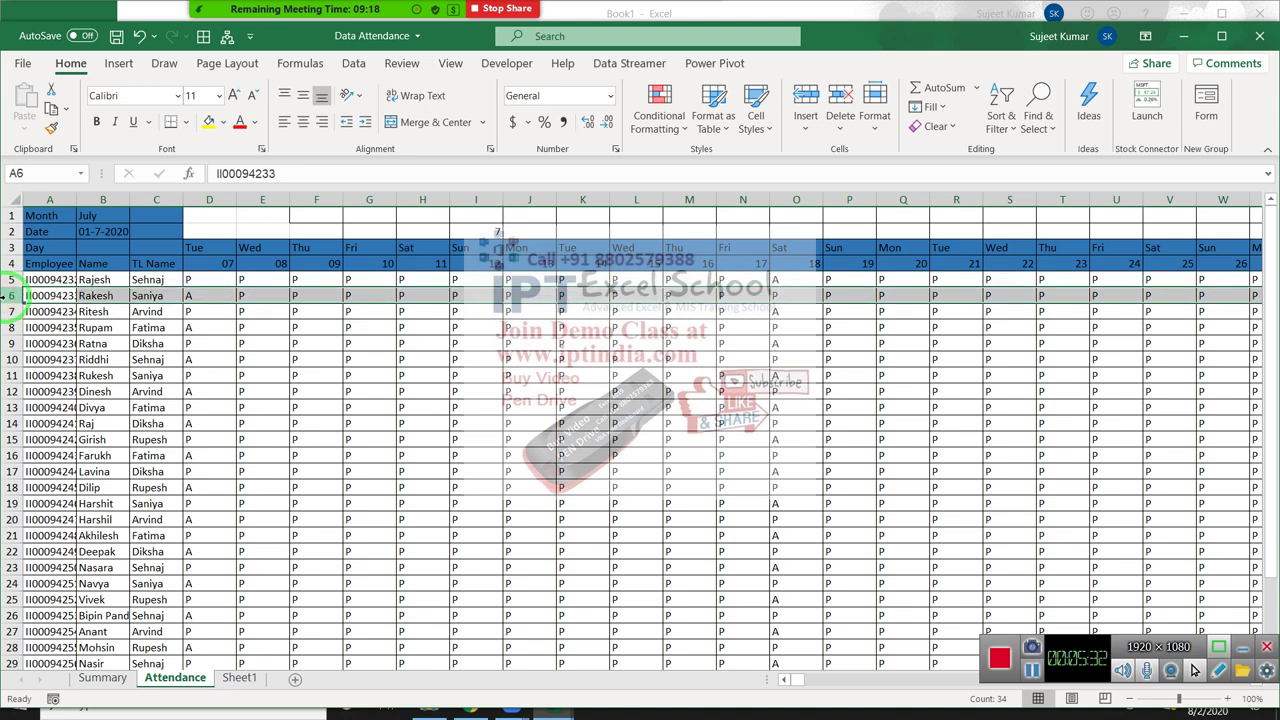
{"action": "mouse_move", "coordinate": [243, 304]}
{"action": "left_mouse_down"}
{"action": "mouse_move", "coordinate": [357, 306]}
{"action": "mouse_move", "coordinate": [219, 298]}
{"action": "mouse_move", "coordinate": [309, 305]}
{"action": "left_mouse_up"}
{"action": "left_click", "coordinate": [215, 294]}
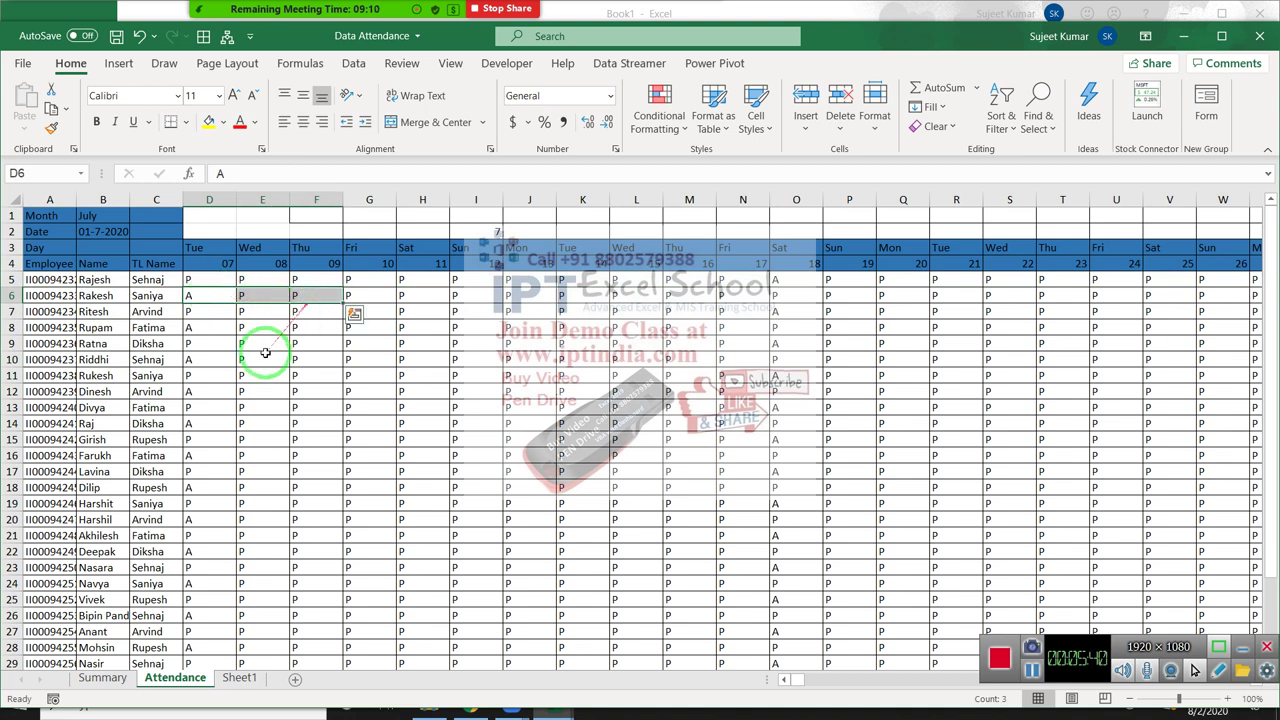
Confirm C6 references Attendance row 6 and returns 2, cross-checking employee names on both sheets
{"action": "mouse_move", "coordinate": [309, 305]}
{"action": "left_mouse_down"}
{"action": "mouse_move", "coordinate": [110, 668]}
{"action": "mouse_move", "coordinate": [181, 295]}
{"action": "left_mouse_up"}
{"action": "left_click", "coordinate": [108, 679]}
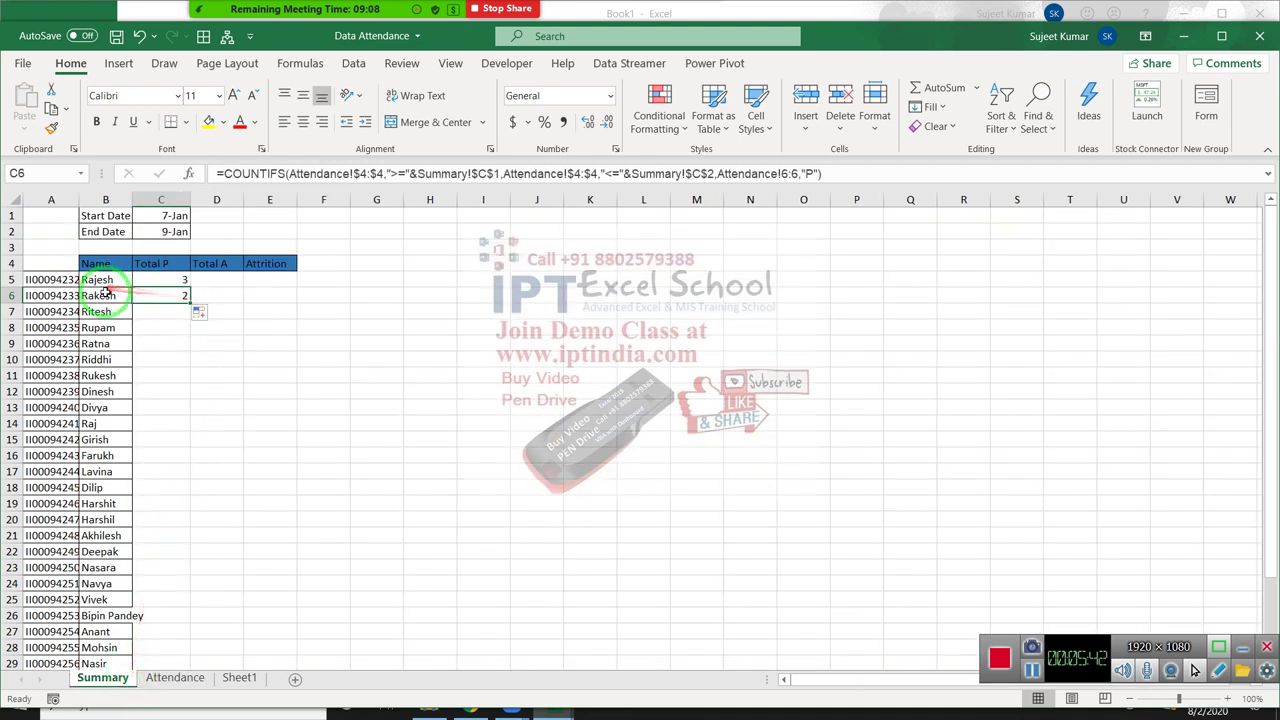
{"action": "left_click_drag", "start_coordinate": [100, 296], "coordinate": [55, 285]}
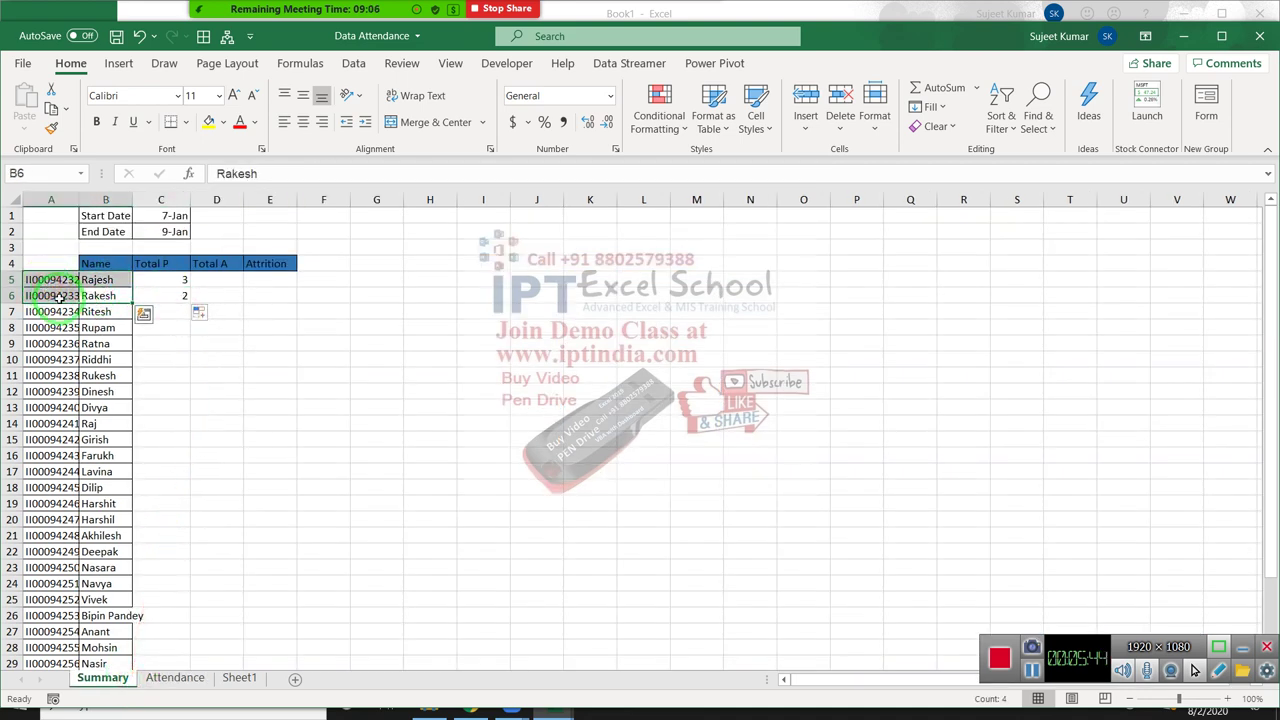
{"action": "left_click", "coordinate": [178, 294]}
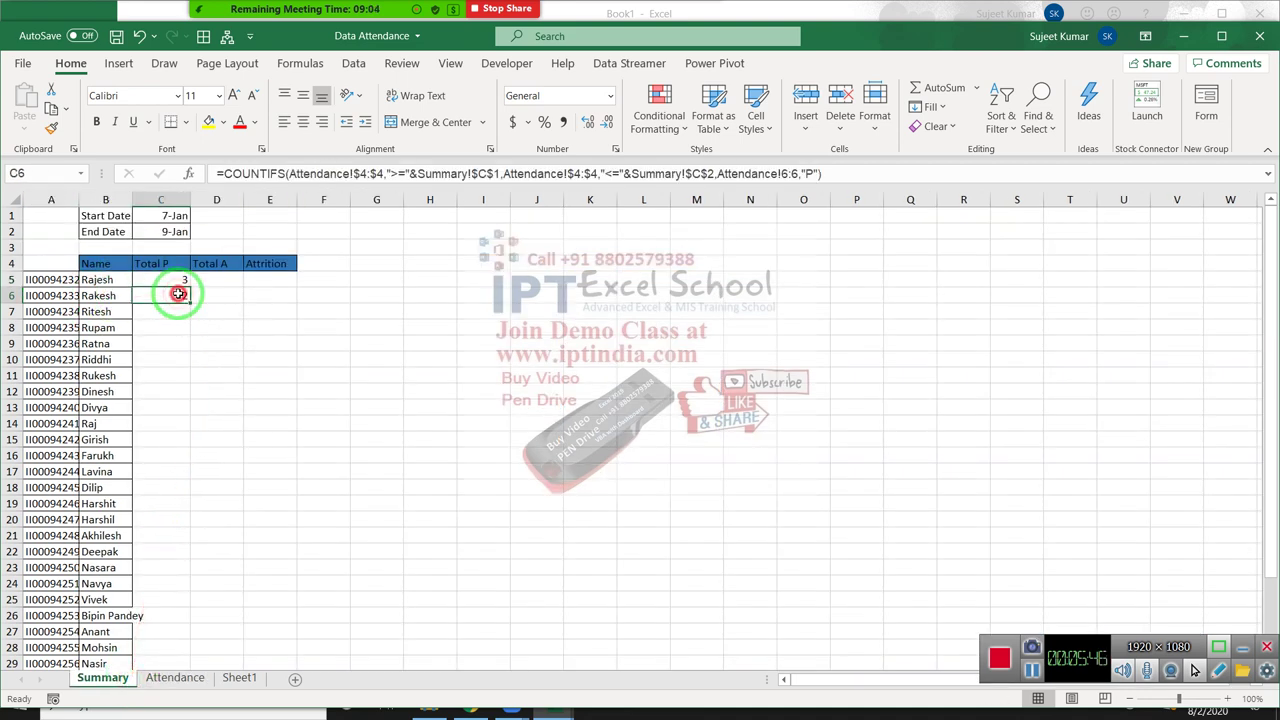
{"action": "double_click", "coordinate": [178, 294]}
{"action": "key", "text": "Escape"}
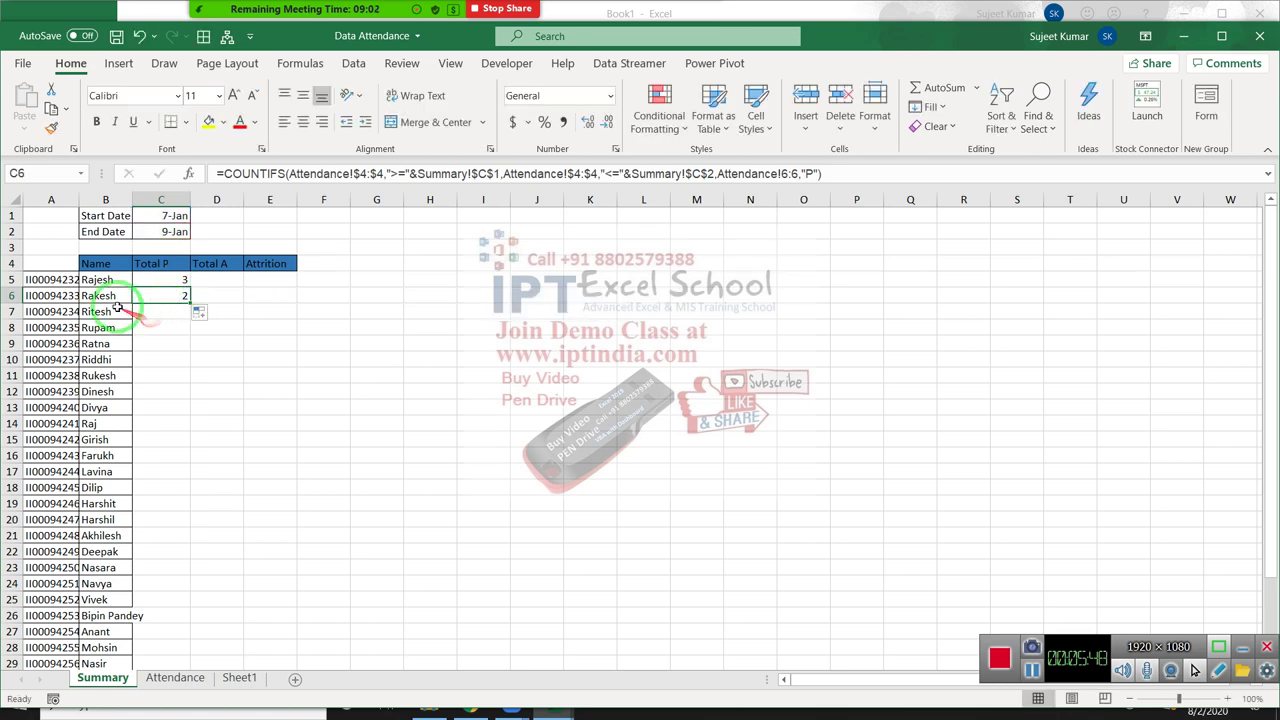
{"action": "left_click_drag", "start_coordinate": [102, 305], "coordinate": [150, 641]}
{"action": "left_click", "coordinate": [175, 677]}
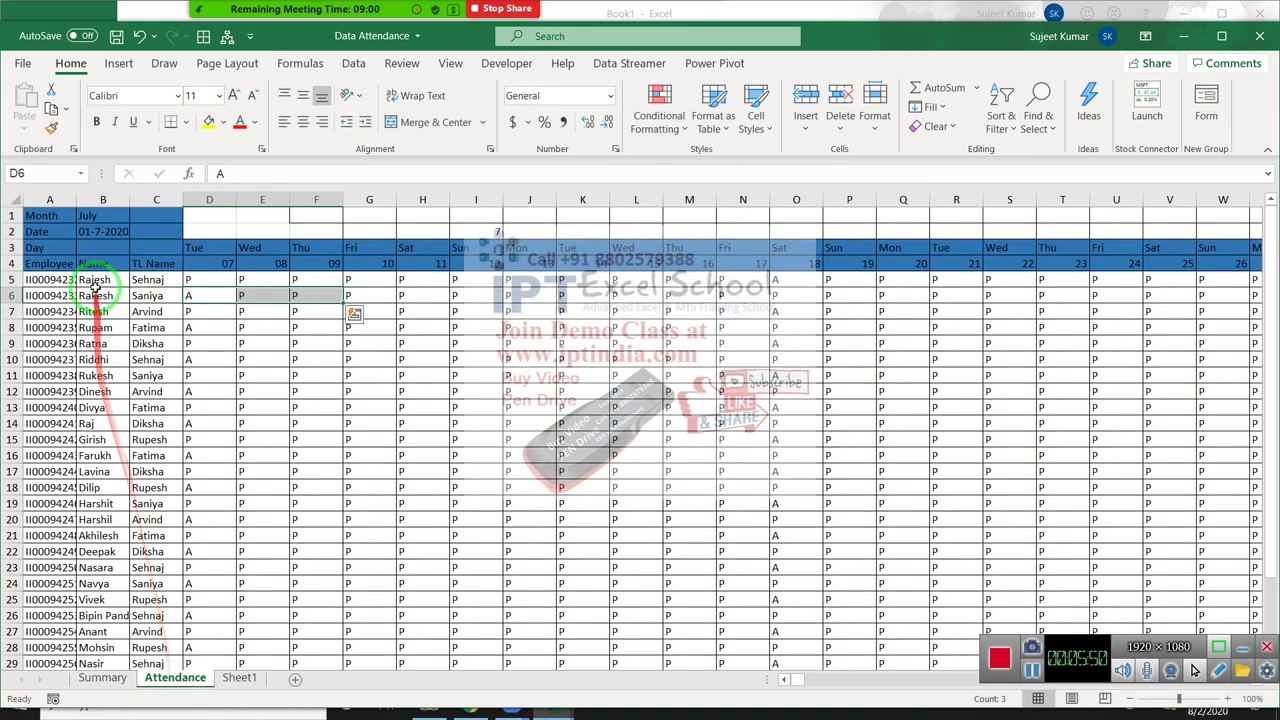
{"action": "left_click_drag", "start_coordinate": [95, 279], "coordinate": [95, 375]}
{"action": "left_click", "coordinate": [102, 677]}
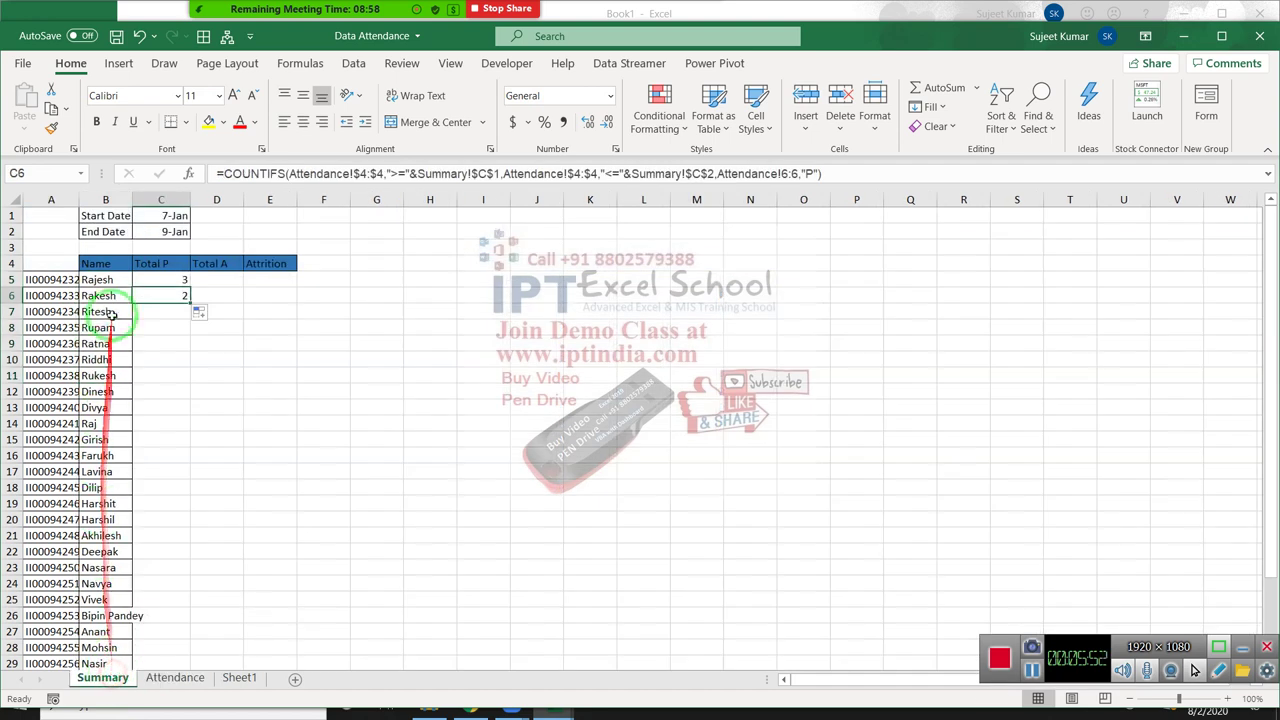
{"action": "left_click_drag", "start_coordinate": [100, 279], "coordinate": [110, 342]}
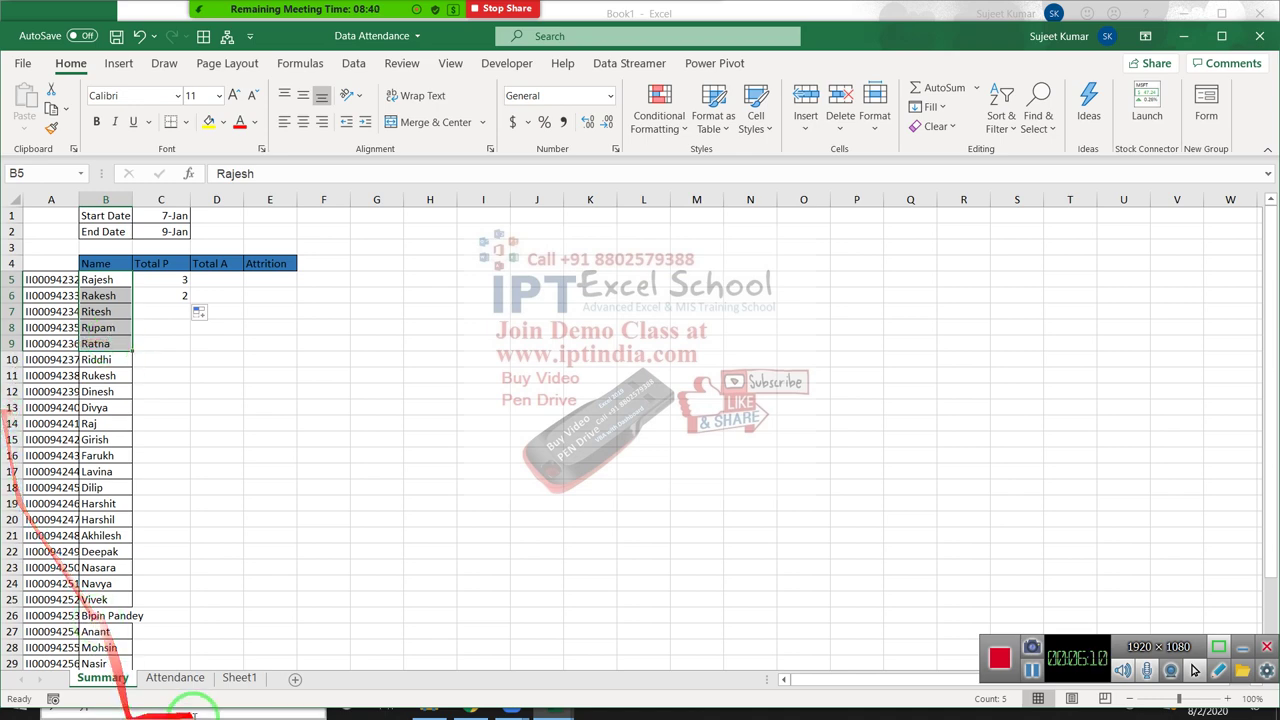
Review Sheet1's example COUNTIFS in F4, still returning 3, then go back to Attendance
{"action": "left_click", "coordinate": [238, 679]}
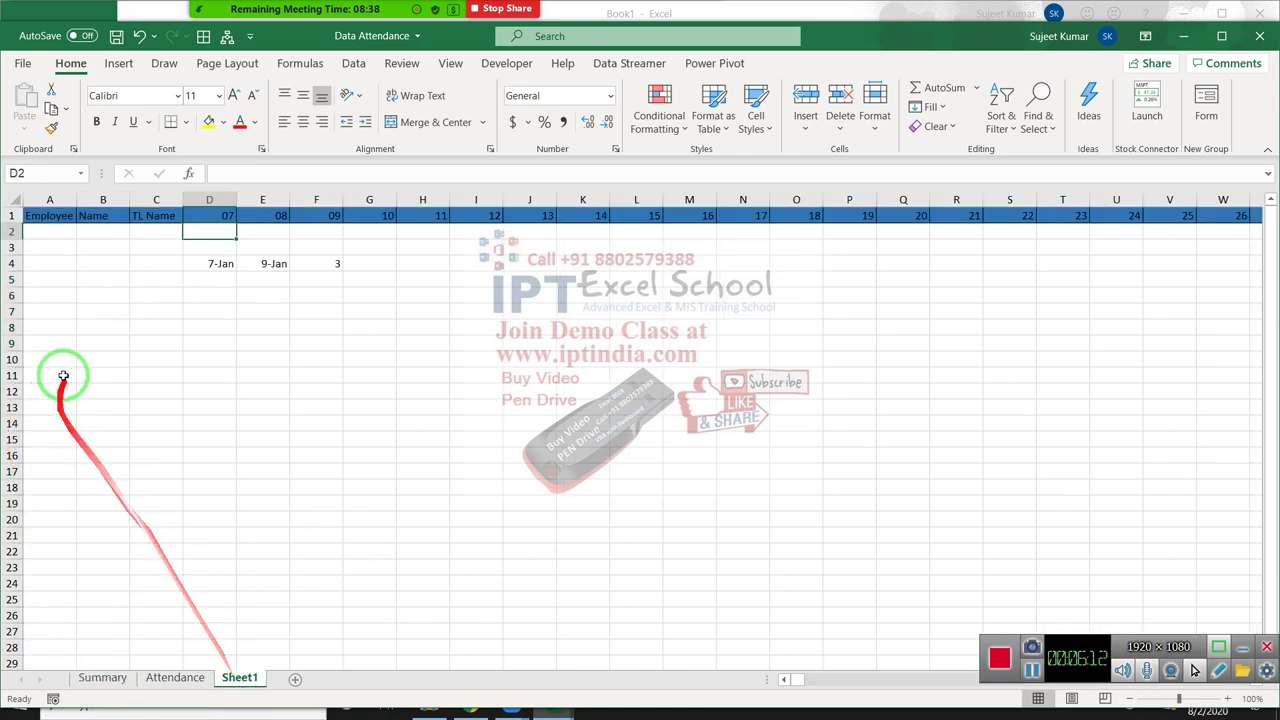
{"action": "left_click", "coordinate": [8, 215]}
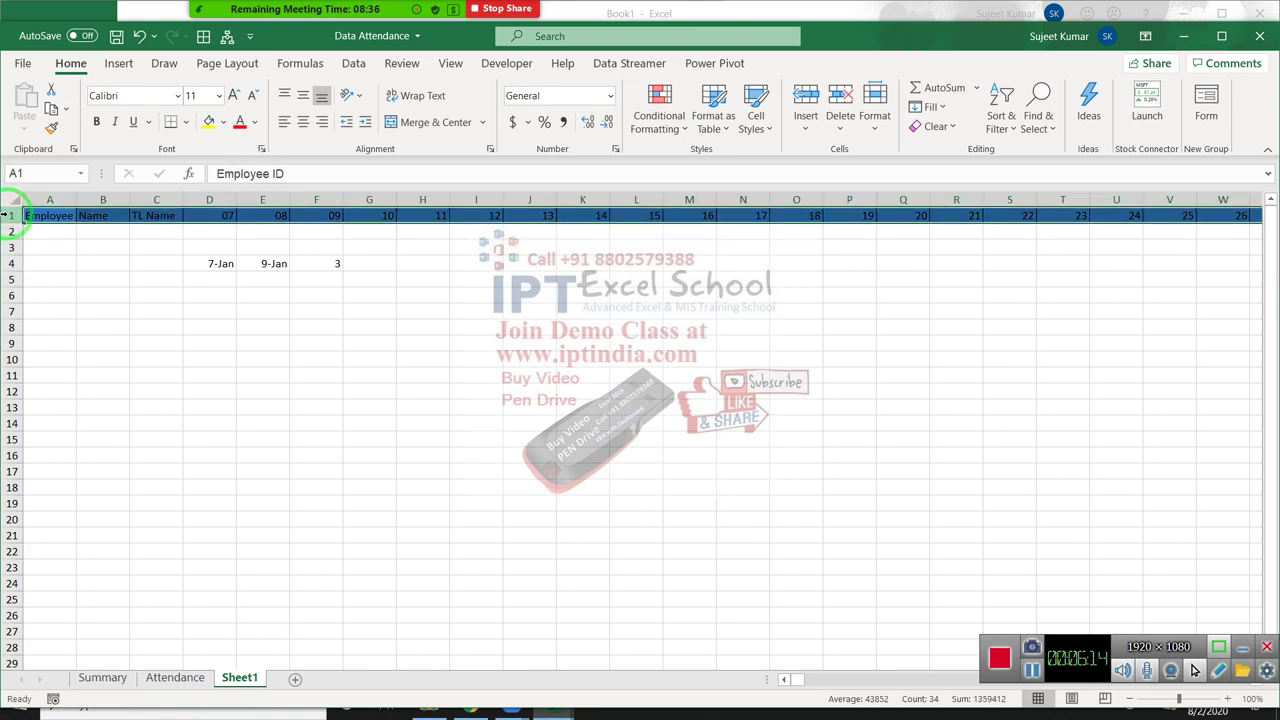
{"action": "double_click", "coordinate": [335, 263]}
{"action": "left_click", "coordinate": [445, 263]}
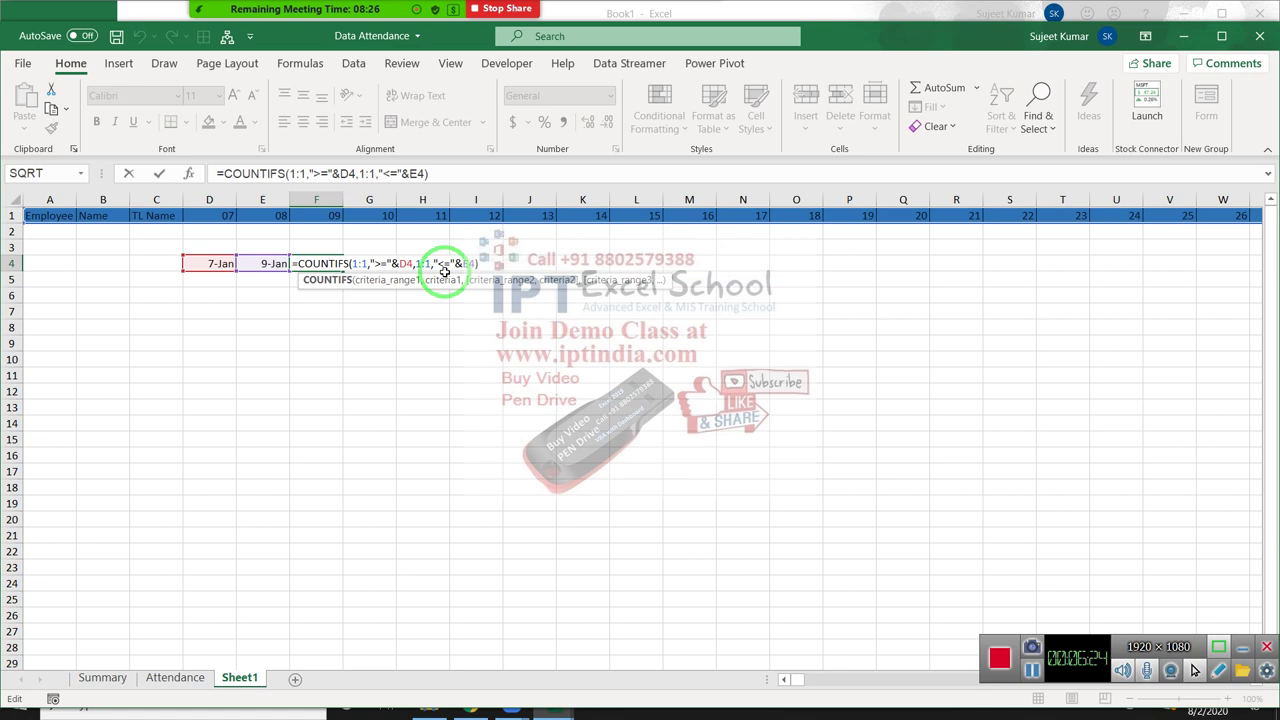
{"action": "key", "text": "Return"}
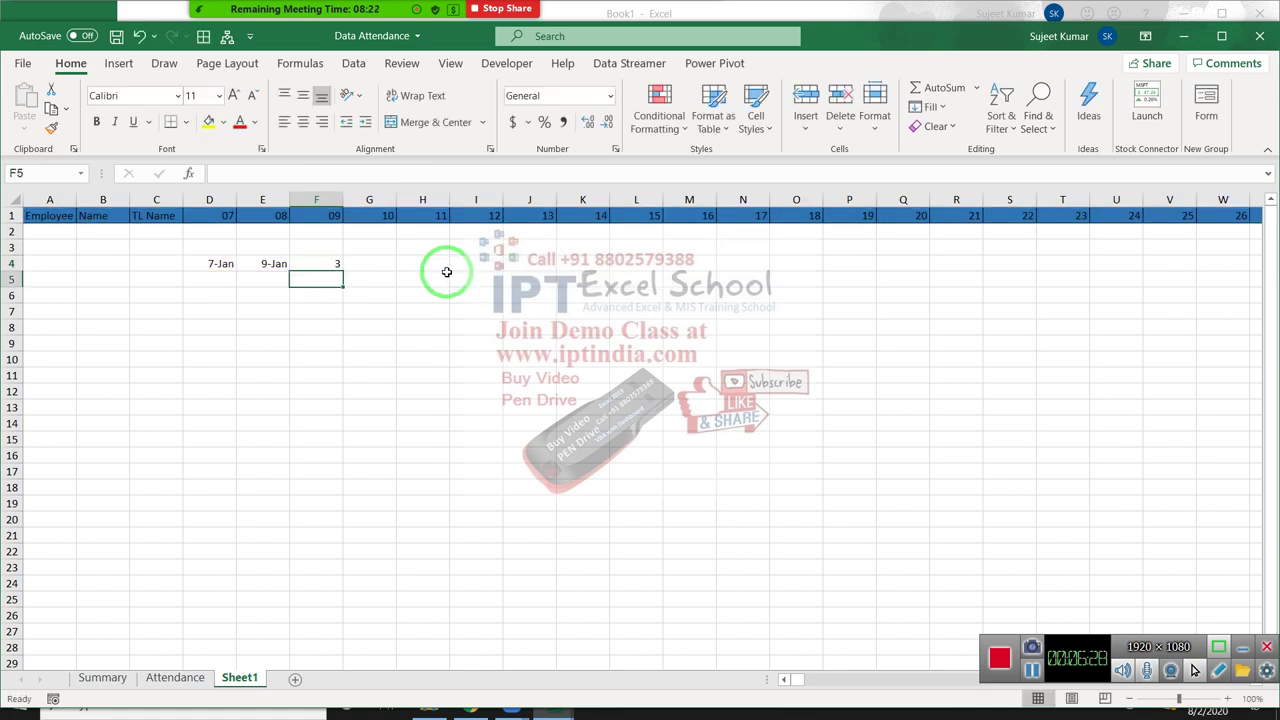
{"action": "left_click", "coordinate": [177, 677]}
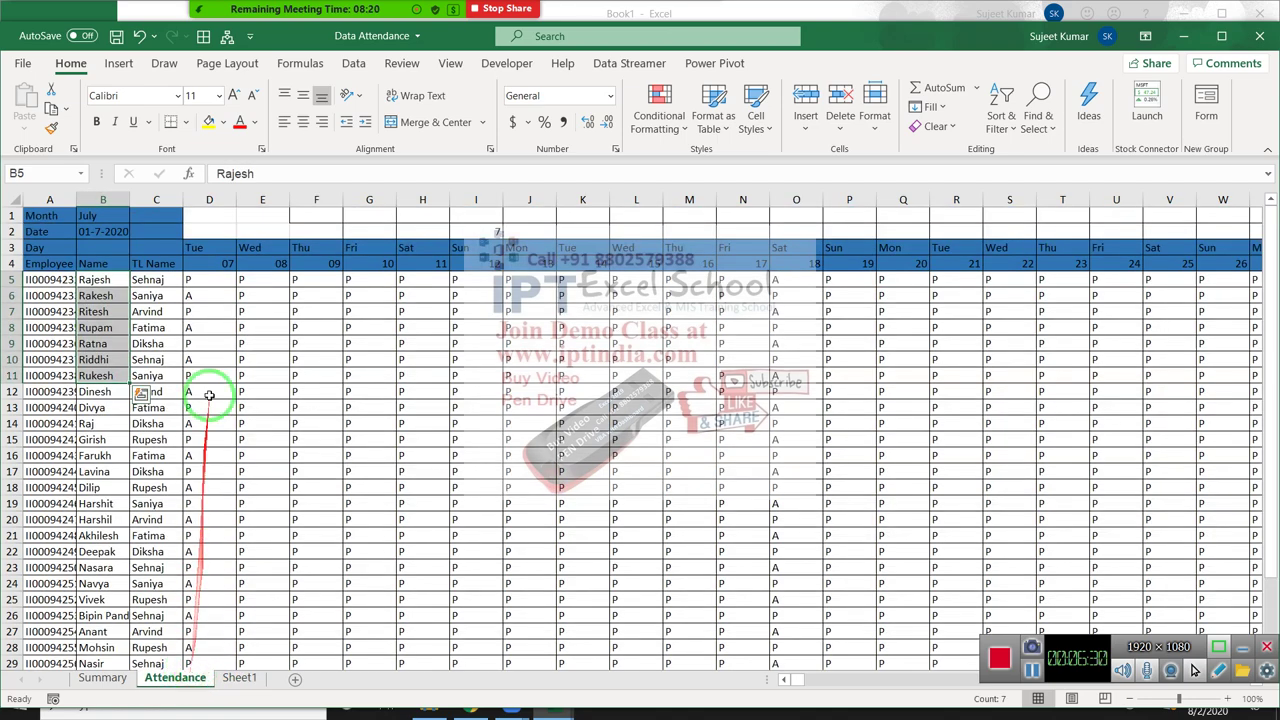
Check C5's COUNTIFS uses Attendance row 5, then begin a new formula in D5 under Total A
{"action": "left_click", "coordinate": [155, 281]}
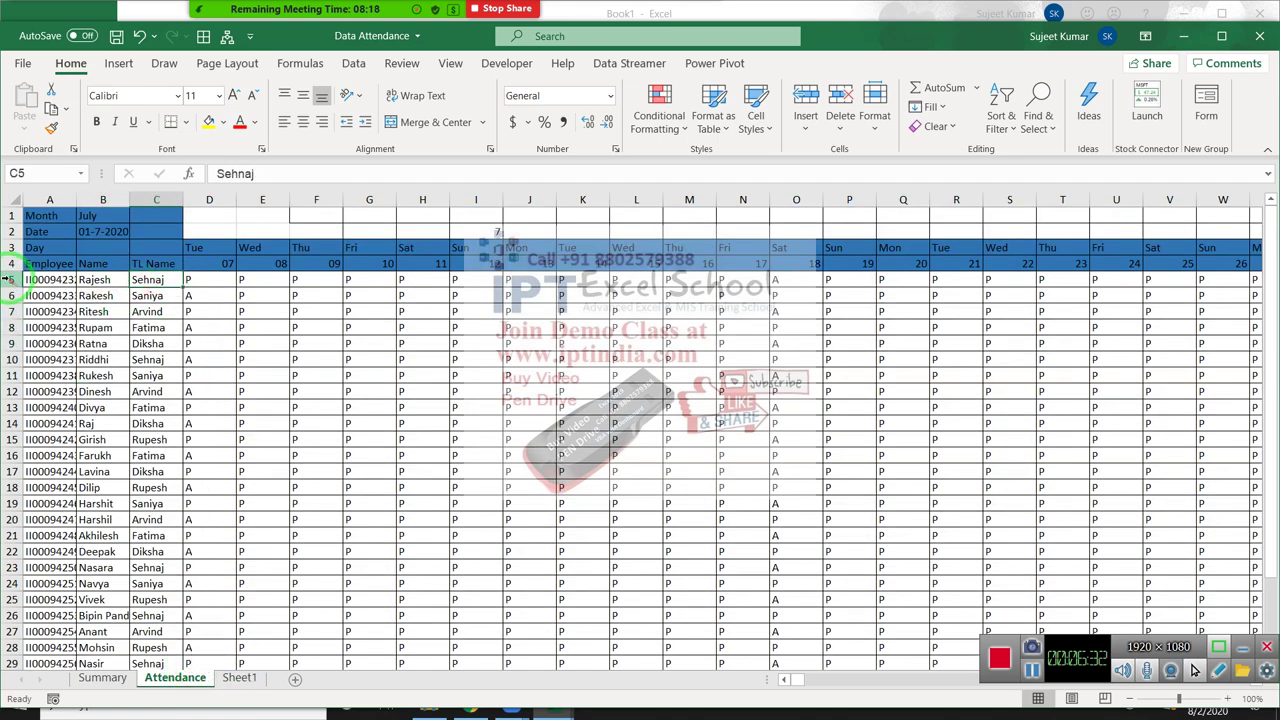
{"action": "left_click", "coordinate": [10, 280]}
{"action": "left_click", "coordinate": [102, 677]}
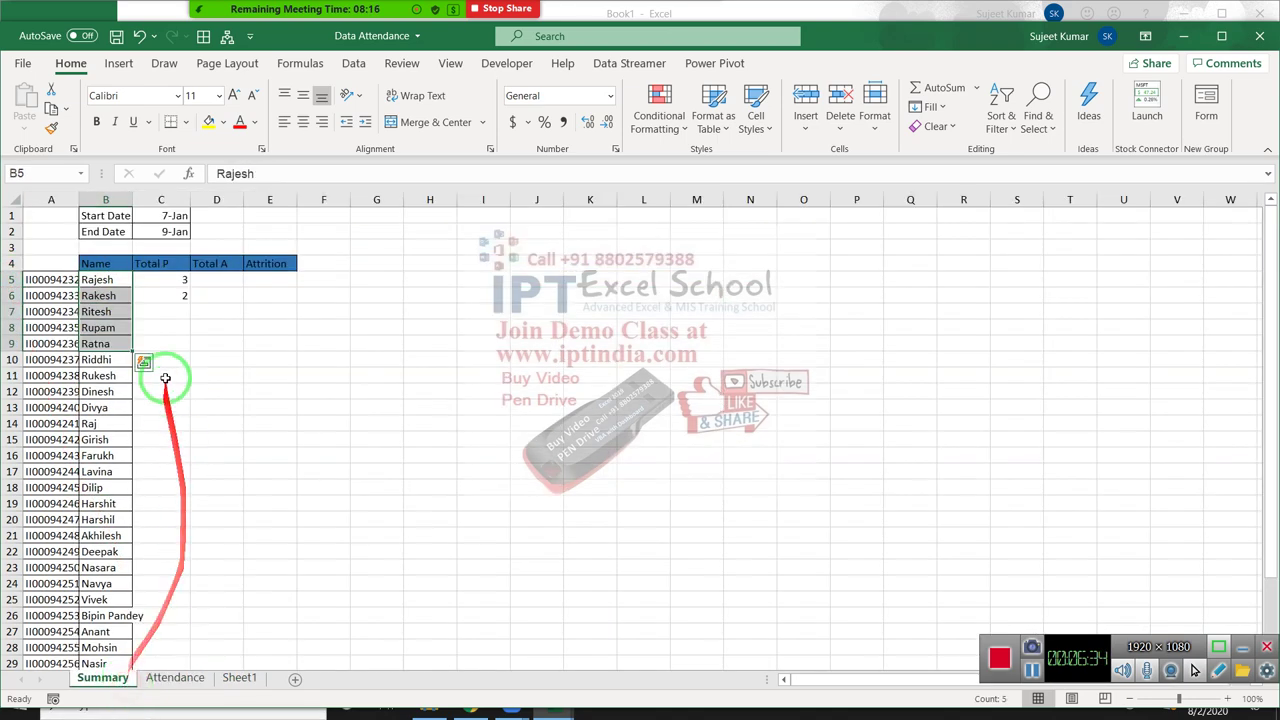
{"action": "double_click", "coordinate": [163, 280]}
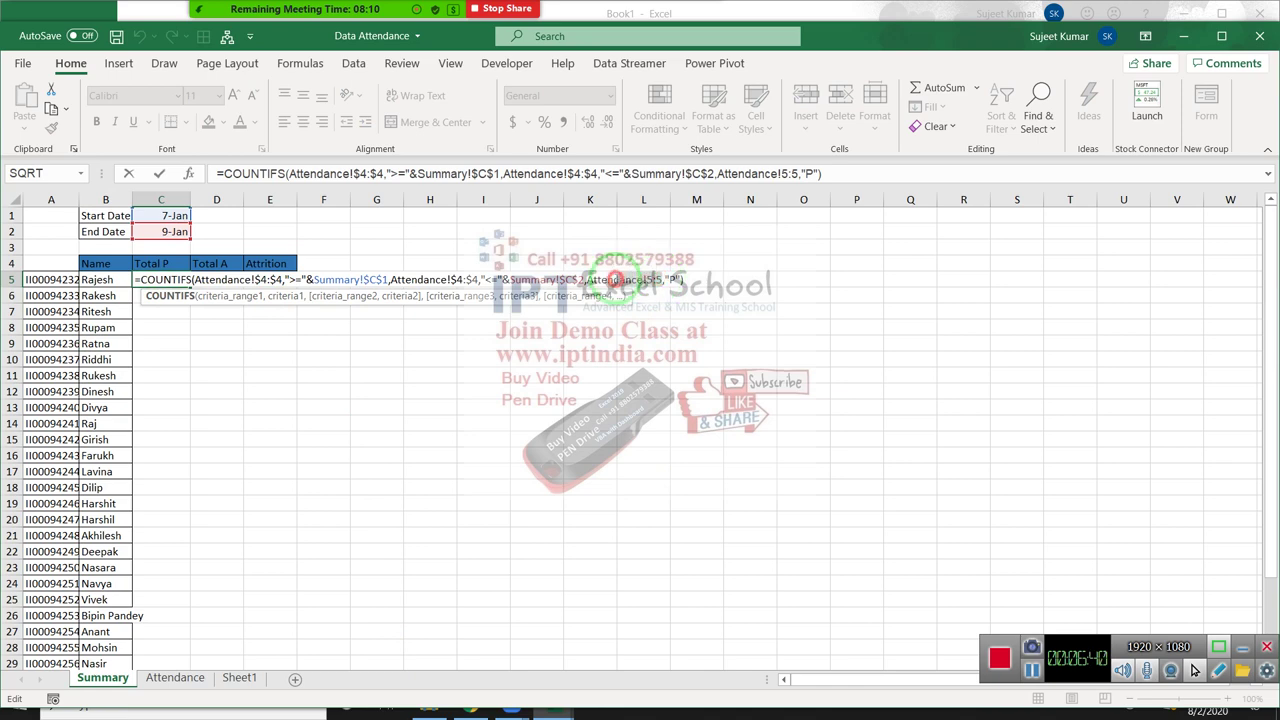
{"action": "left_click_drag", "start_coordinate": [659, 279], "coordinate": [586, 278]}
{"action": "key", "text": "Return"}
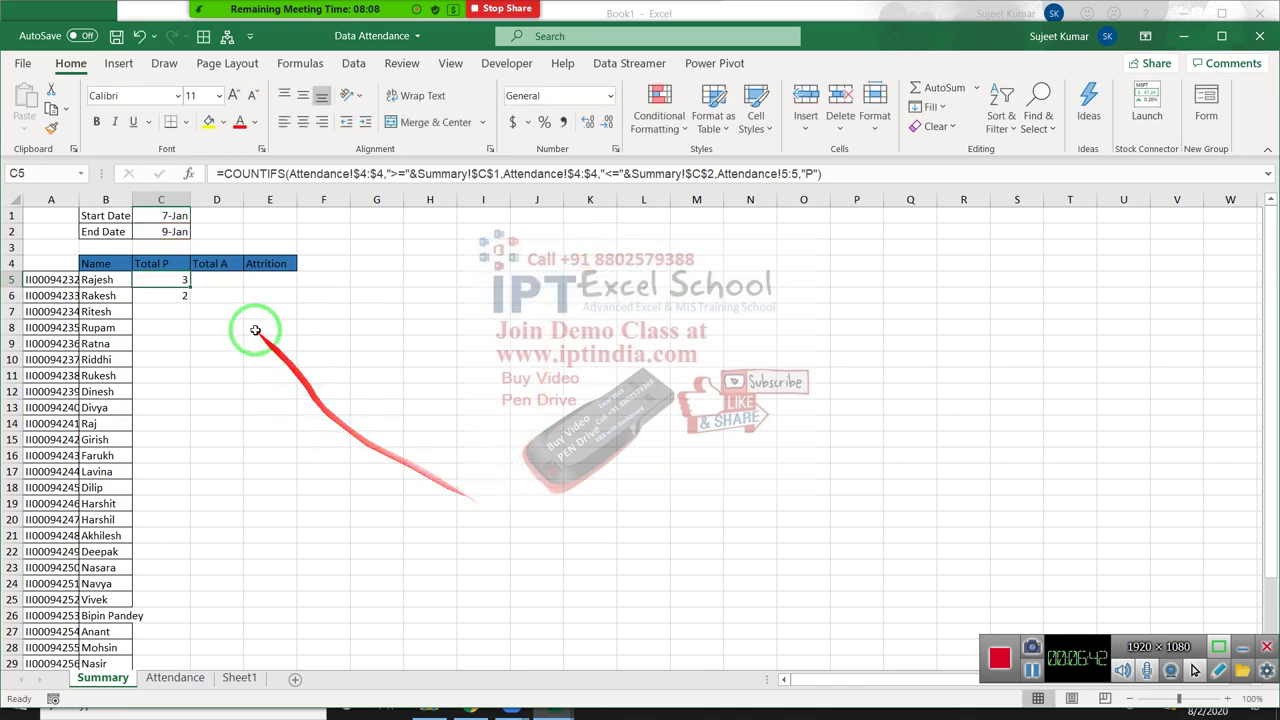
{"action": "left_click", "coordinate": [227, 284]}
{"action": "type", "text": "="}
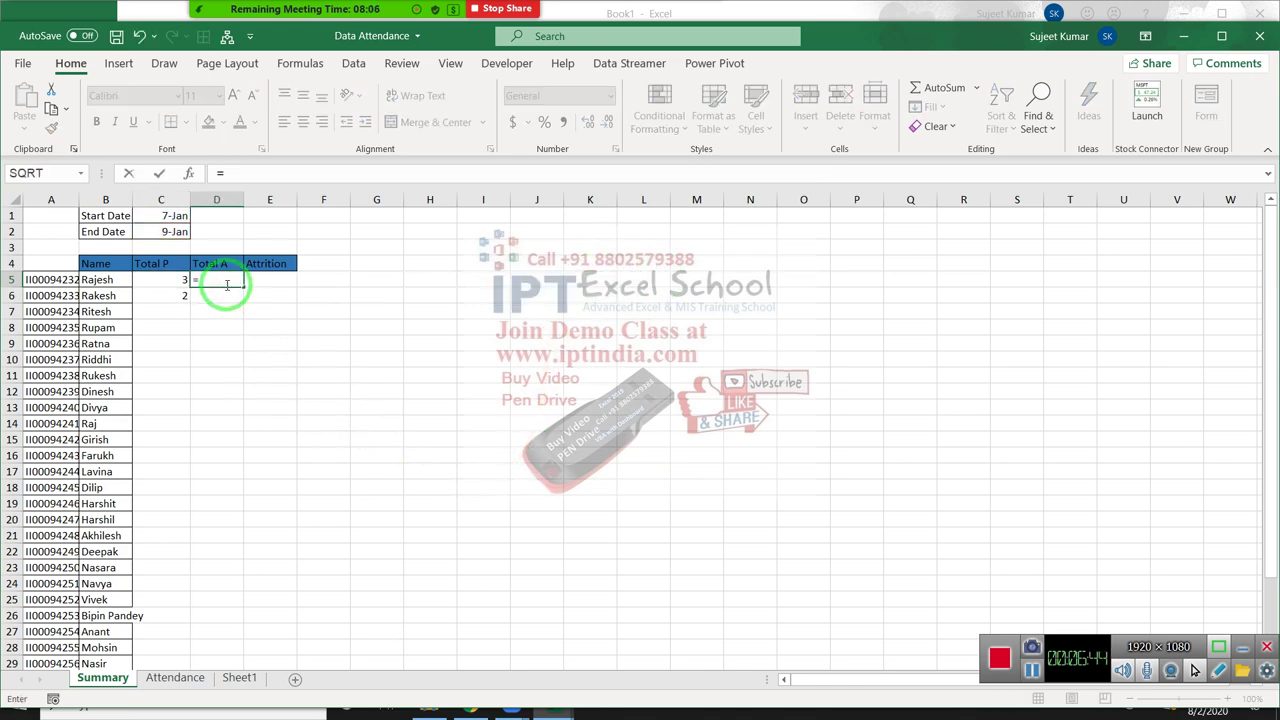
{"action": "type", "text": "m"}
Enter =MATCH(A5,Attendance!A:A,0) in D5 to find the employee ID's row
{"action": "key", "text": "Tab"}
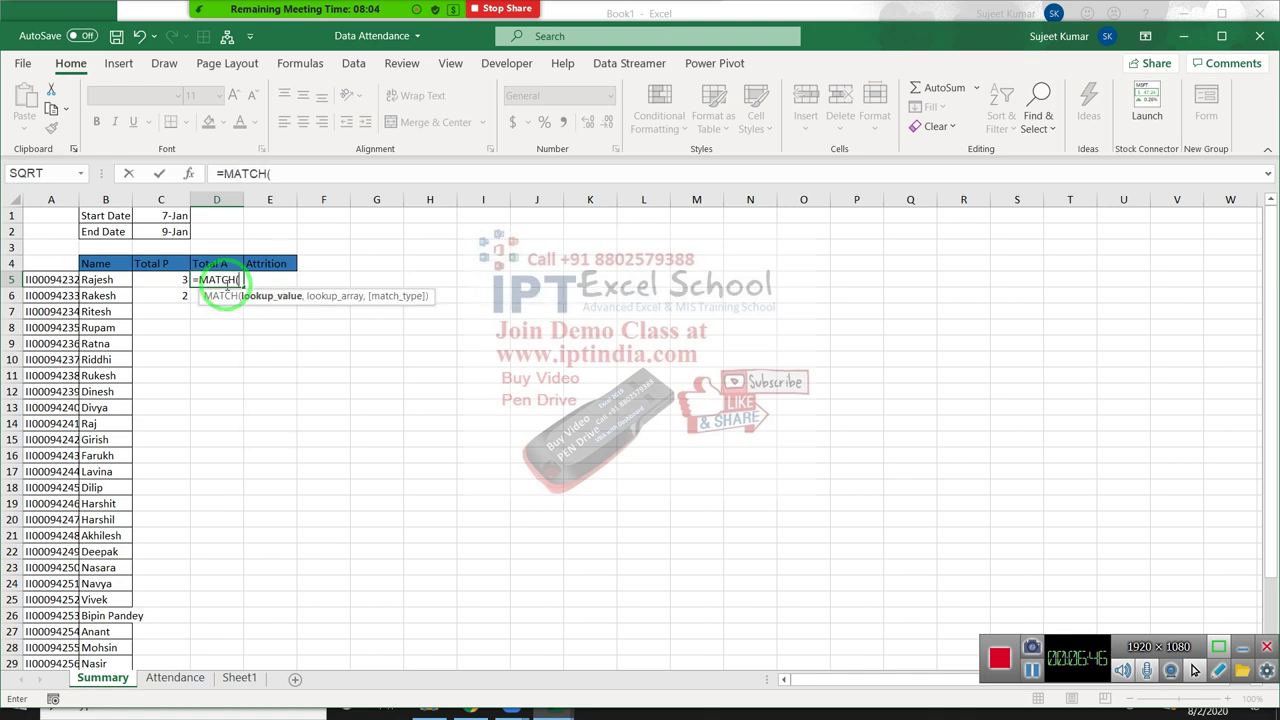
{"action": "key", "text": "Left"}
{"action": "key", "text": "Left"}
{"action": "key", "text": "Left"}
{"action": "type", "text": ","}
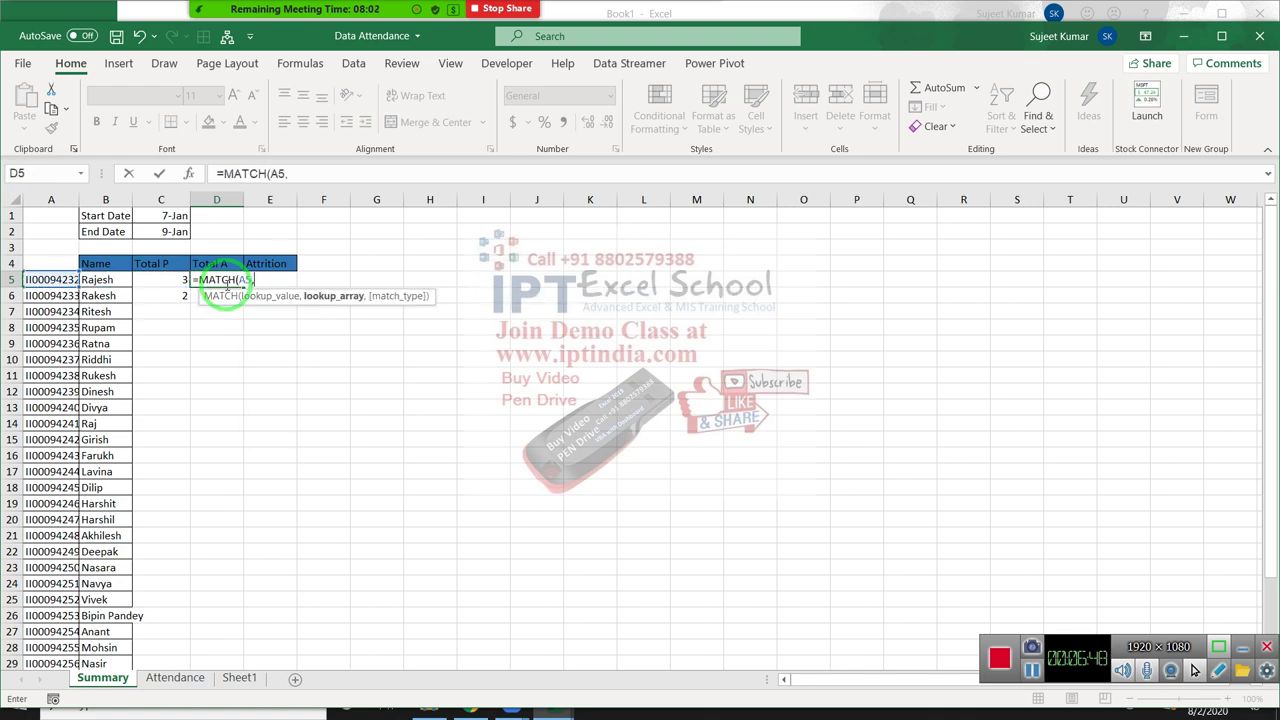
{"action": "left_click", "coordinate": [198, 678]}
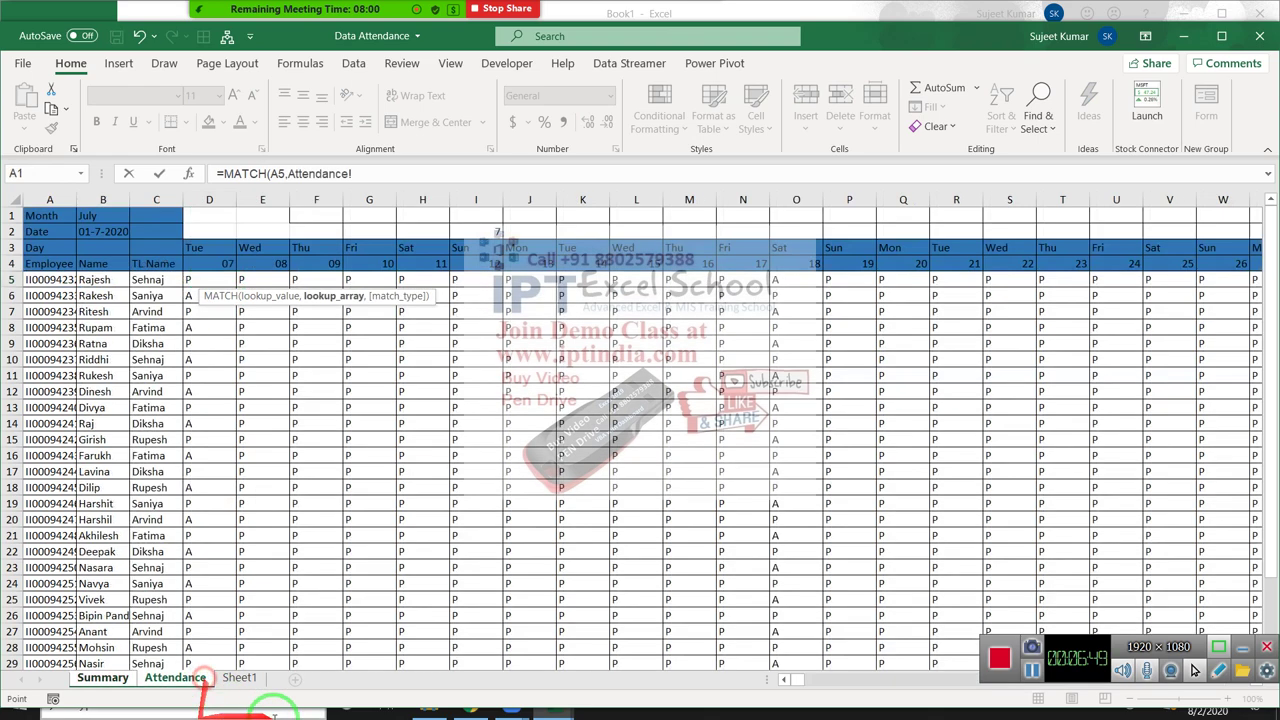
{"action": "left_click", "coordinate": [37, 200]}
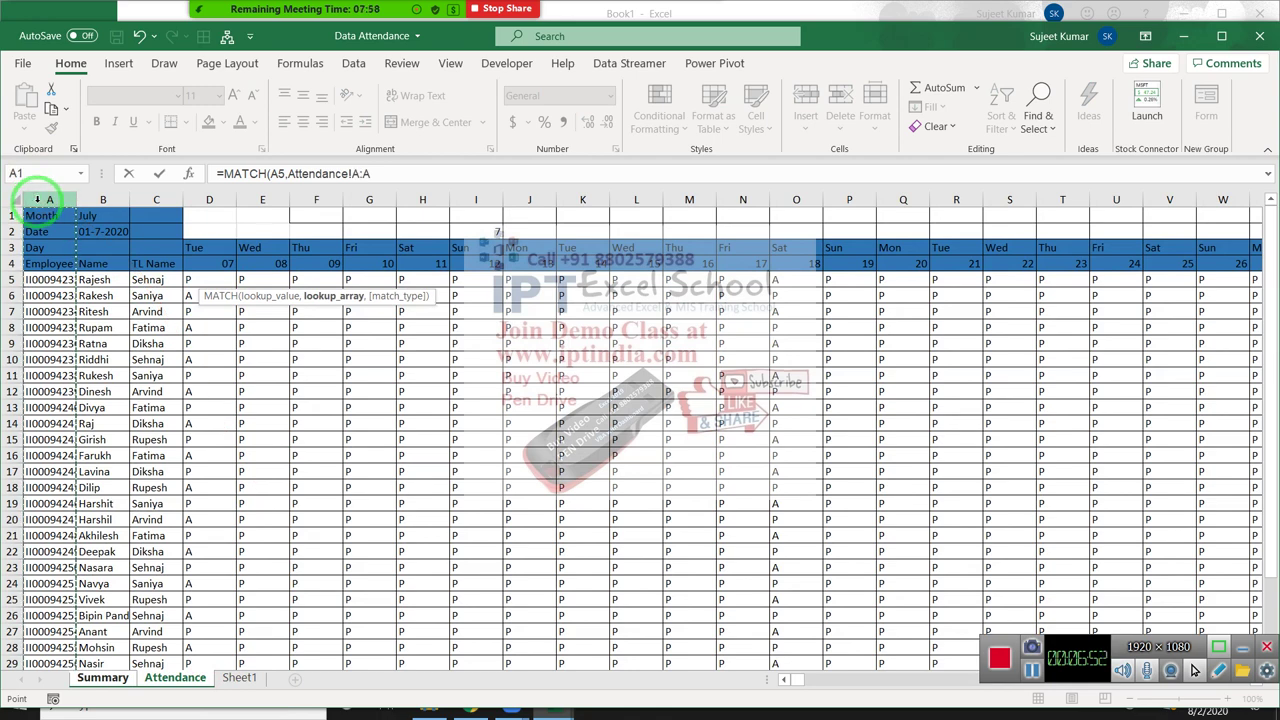
{"action": "type", "text": ",0"}
{"action": "key", "text": "Return"}
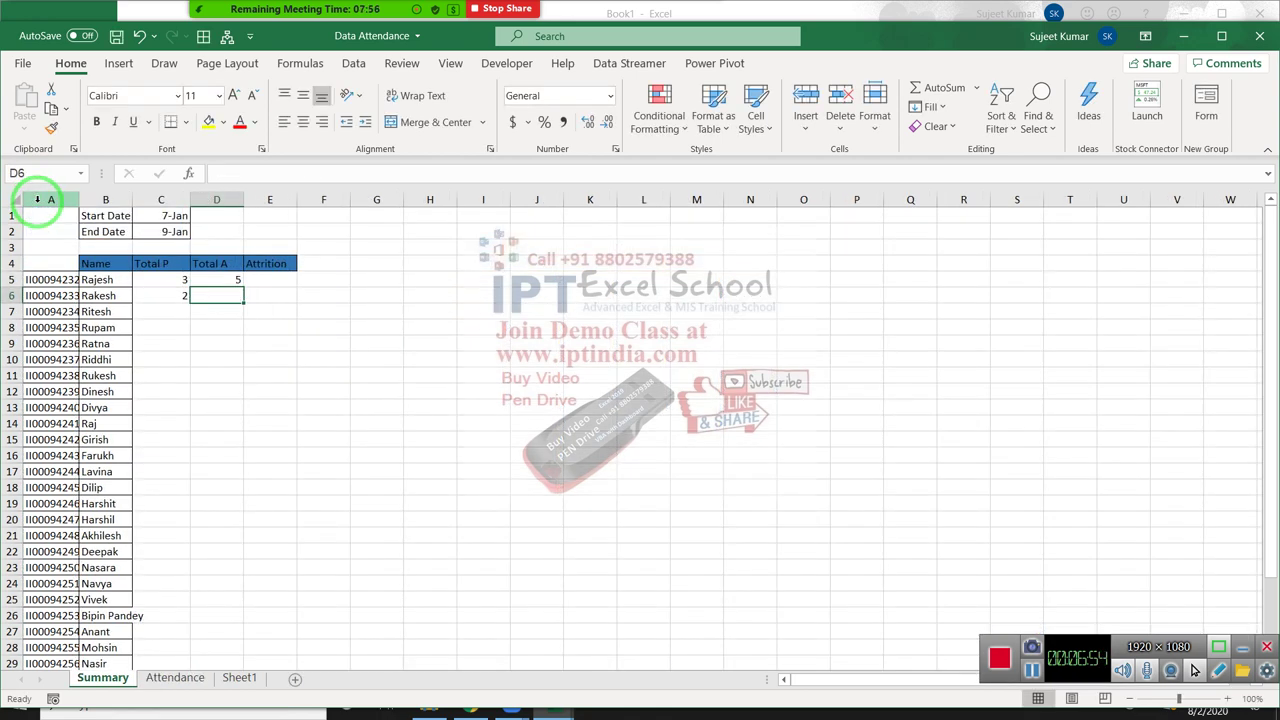
Verify D5's MATCH result of 5 against row 5 on the Attendance sheet
{"action": "key", "text": "Up"}
{"action": "key", "text": "Right"}
{"action": "key", "text": "Home"}
{"action": "key", "text": "Right"}
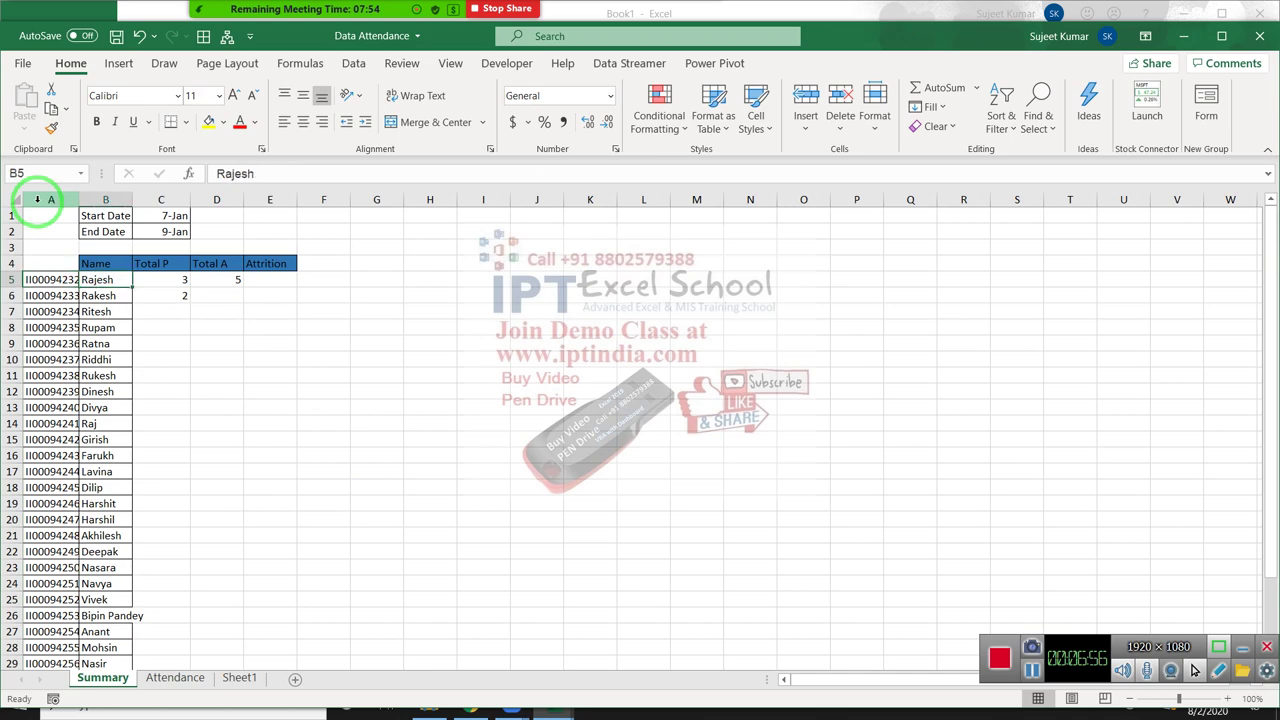
{"action": "key", "text": "Right"}
{"action": "key", "text": "Right"}
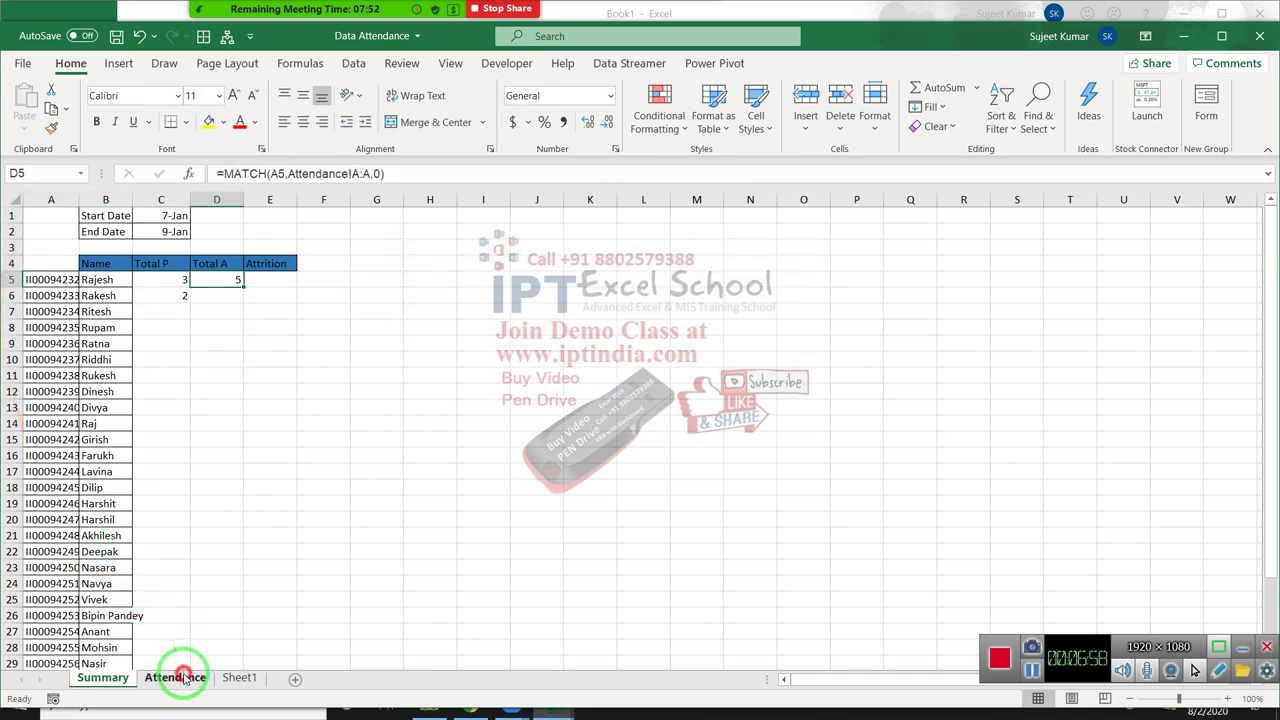
{"action": "left_click", "coordinate": [183, 677]}
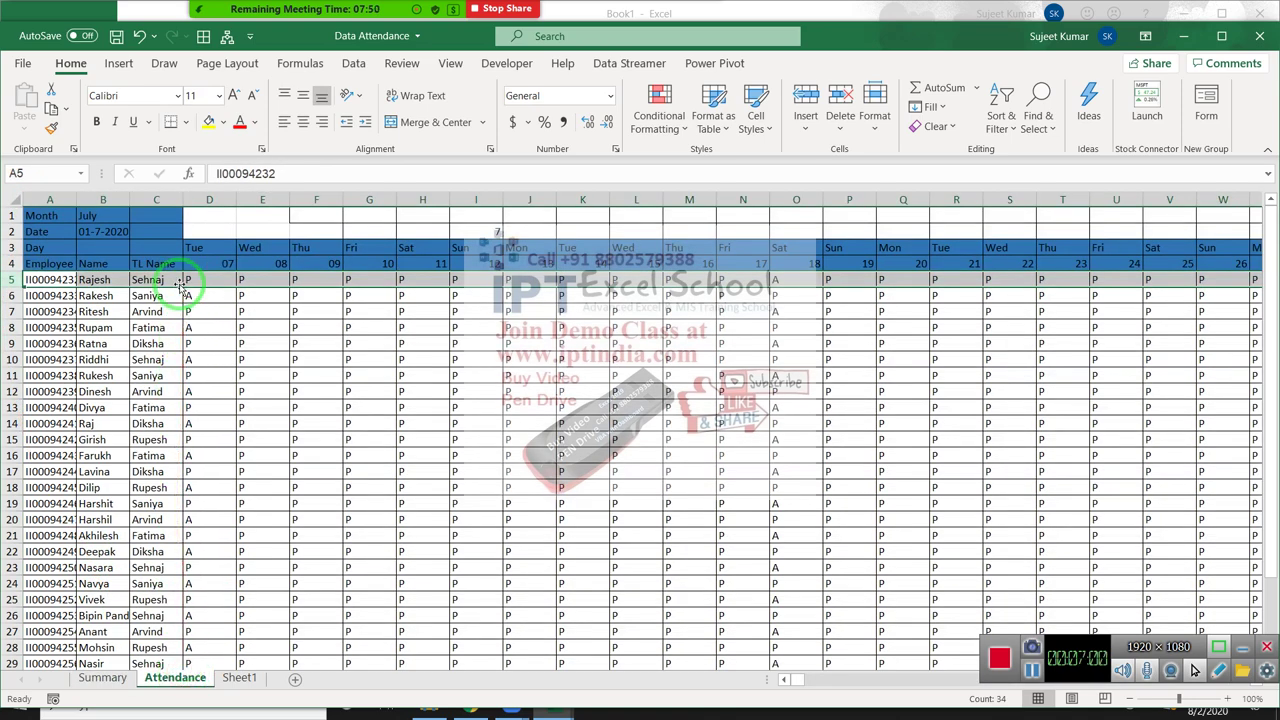
{"action": "left_click", "coordinate": [112, 677]}
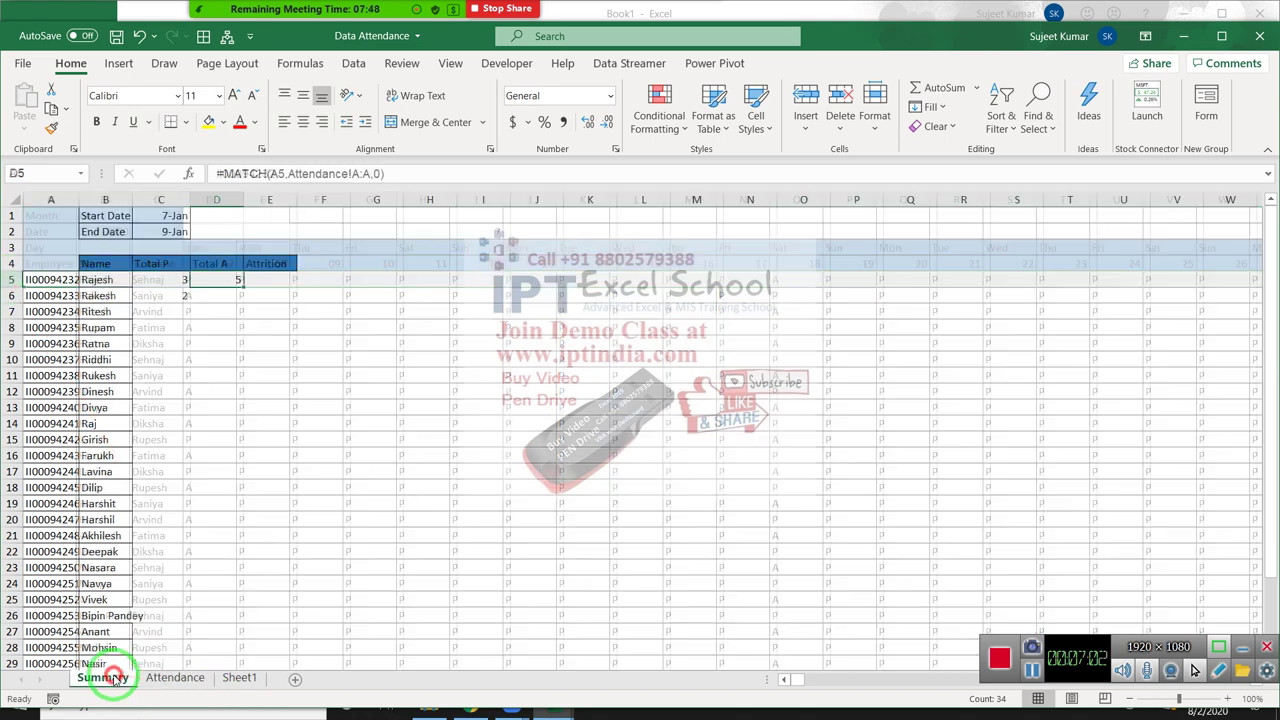
Enter =D5&":"&D5 in E5, correcting the formula error, so it shows 5:5
{"action": "left_click", "coordinate": [272, 283]}
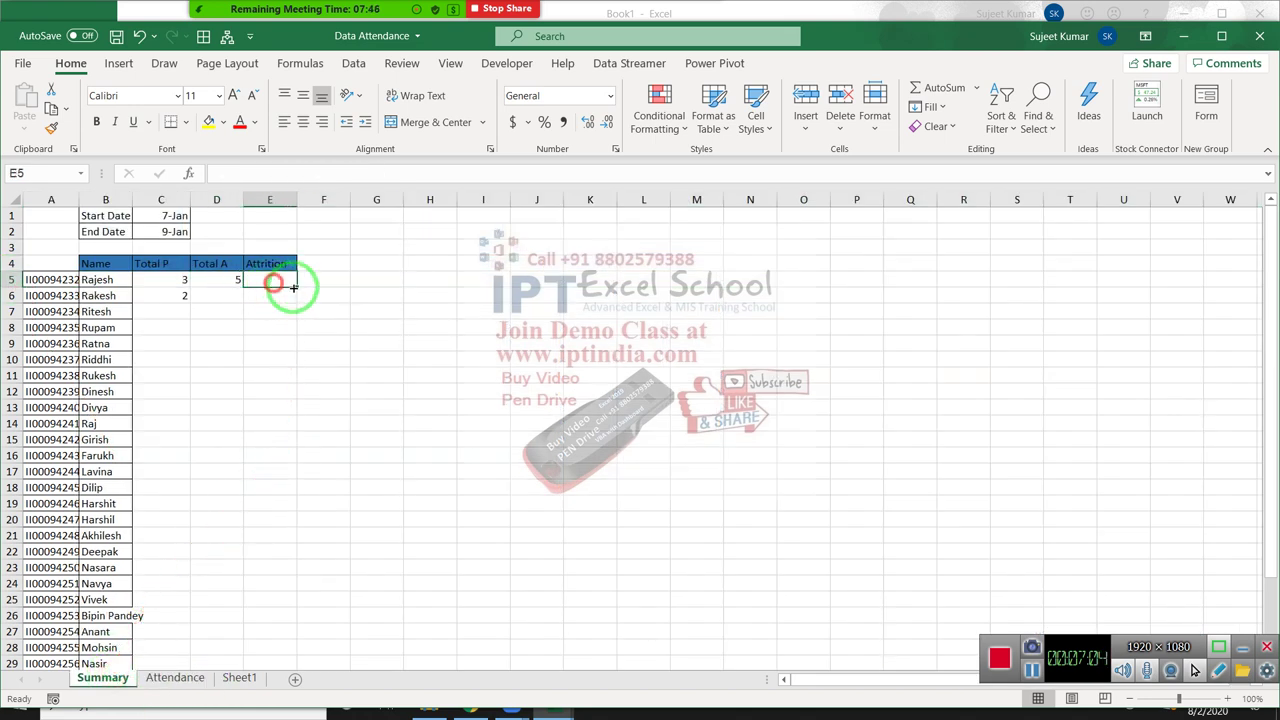
{"action": "type", "text": "="}
{"action": "key", "text": "Left"}
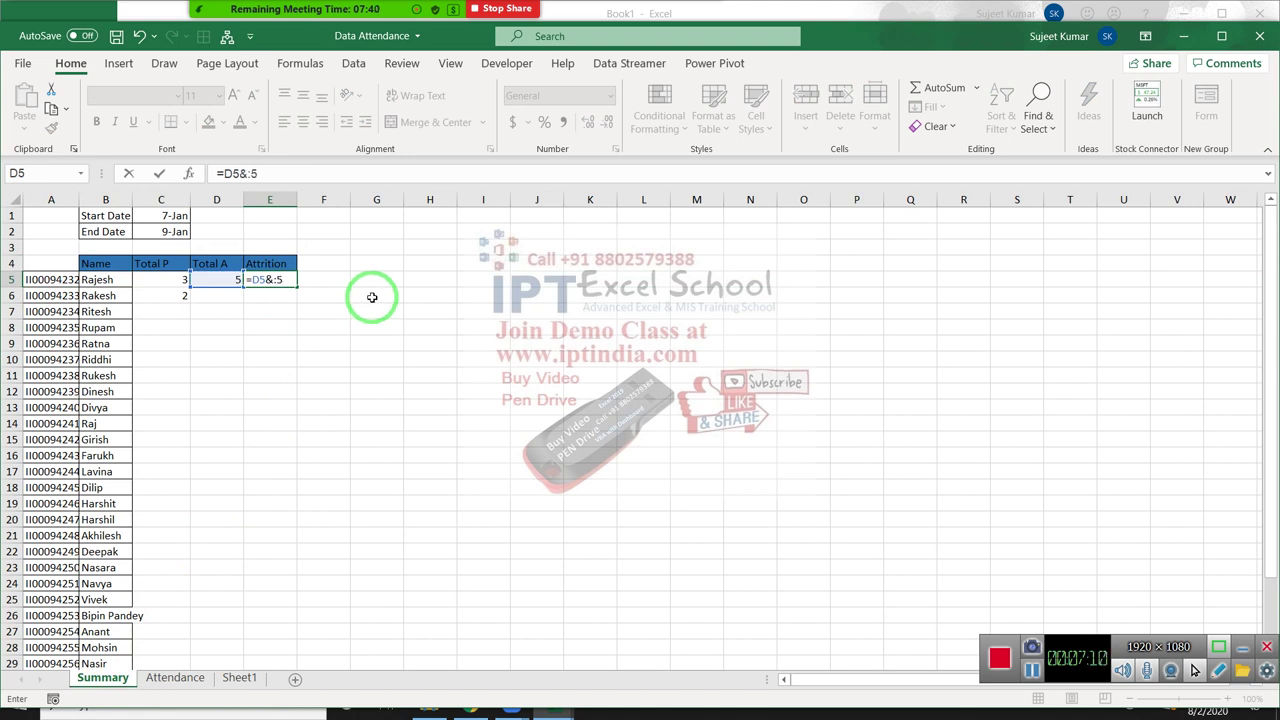
{"action": "left_click", "coordinate": [226, 280]}
{"action": "key", "text": "Return"}
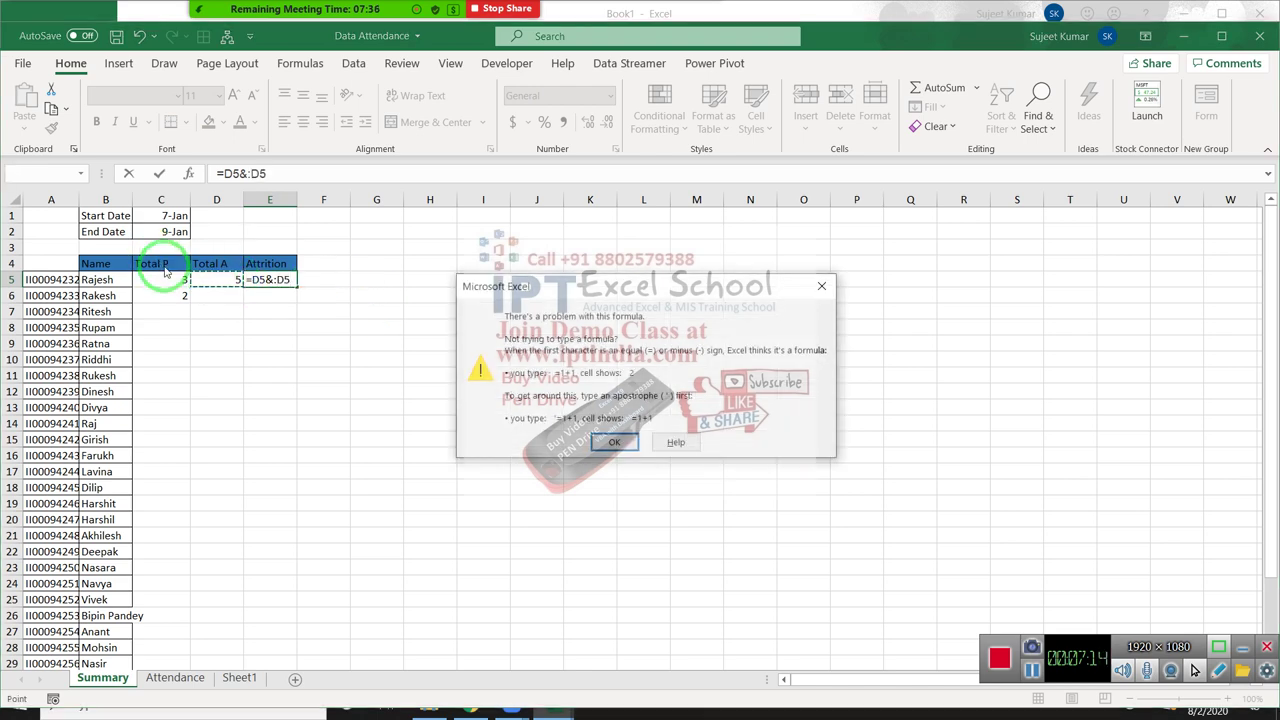
{"action": "key", "text": "Return"}
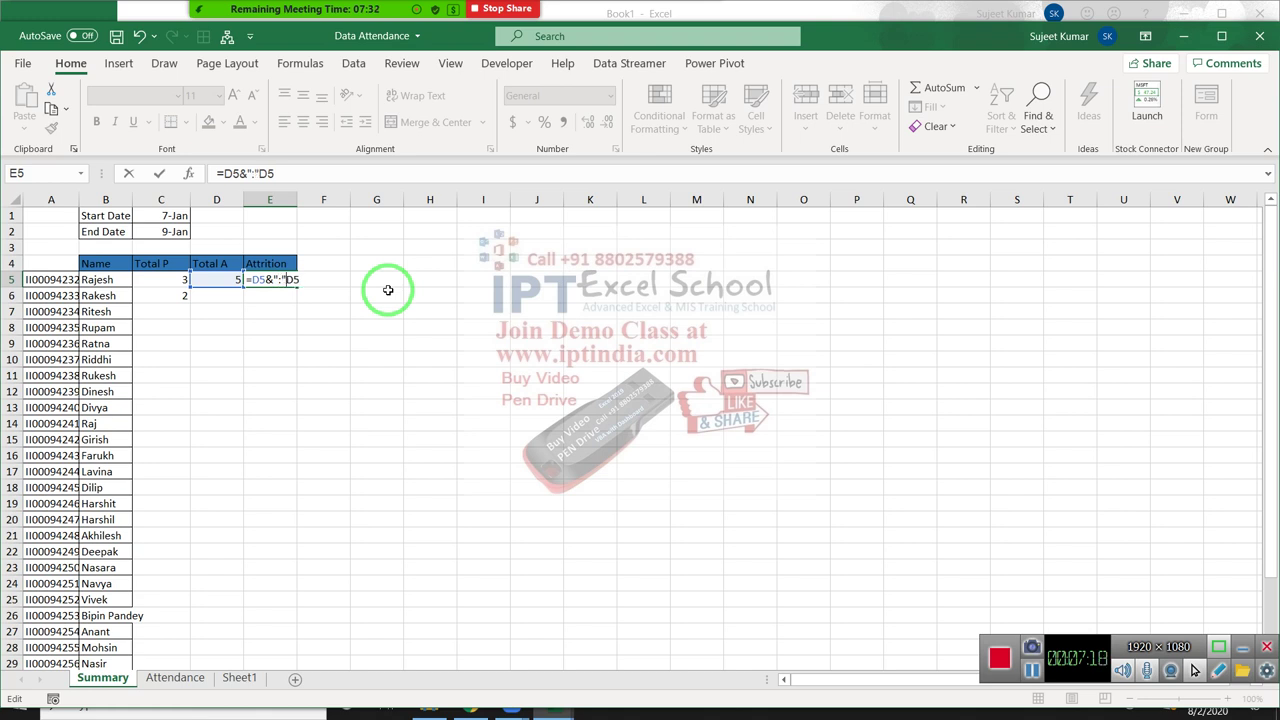
{"action": "key", "text": "Return"}
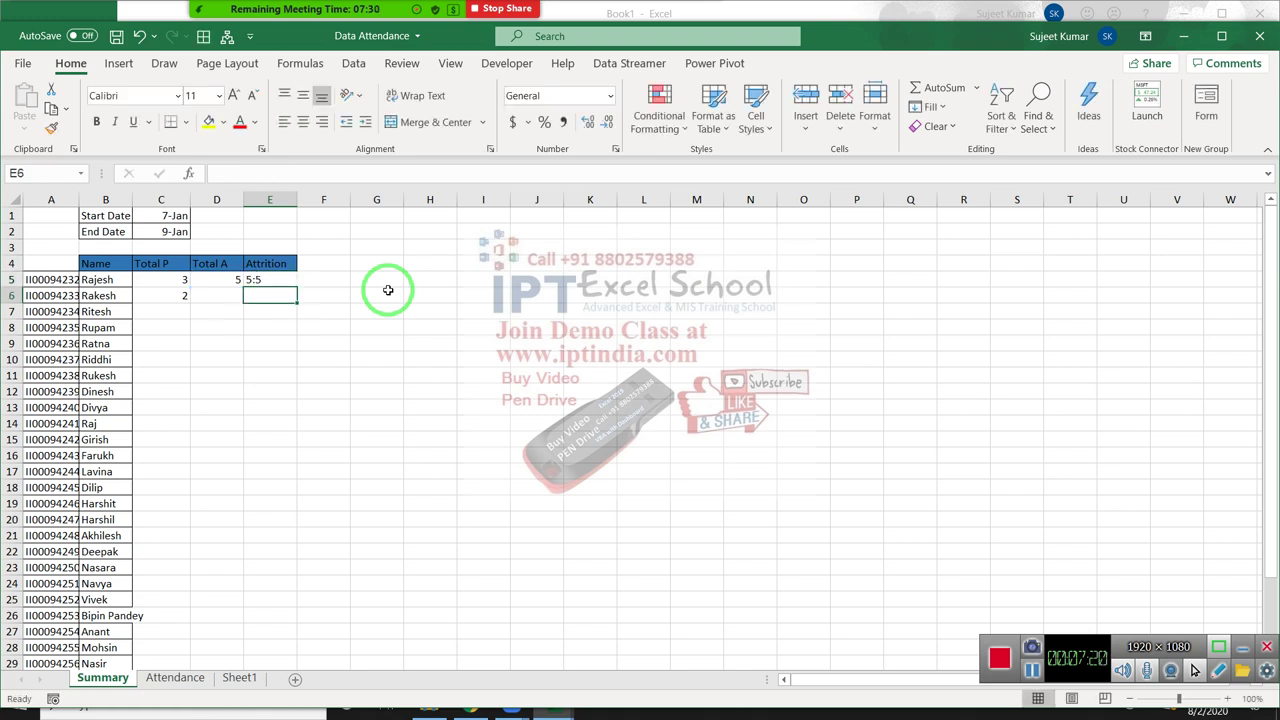
{"action": "key", "text": "Up"}
Review the COUNTIFS formulas in C6 (returning 2) and C5 (returning 3)
{"action": "left_click", "coordinate": [183, 301]}
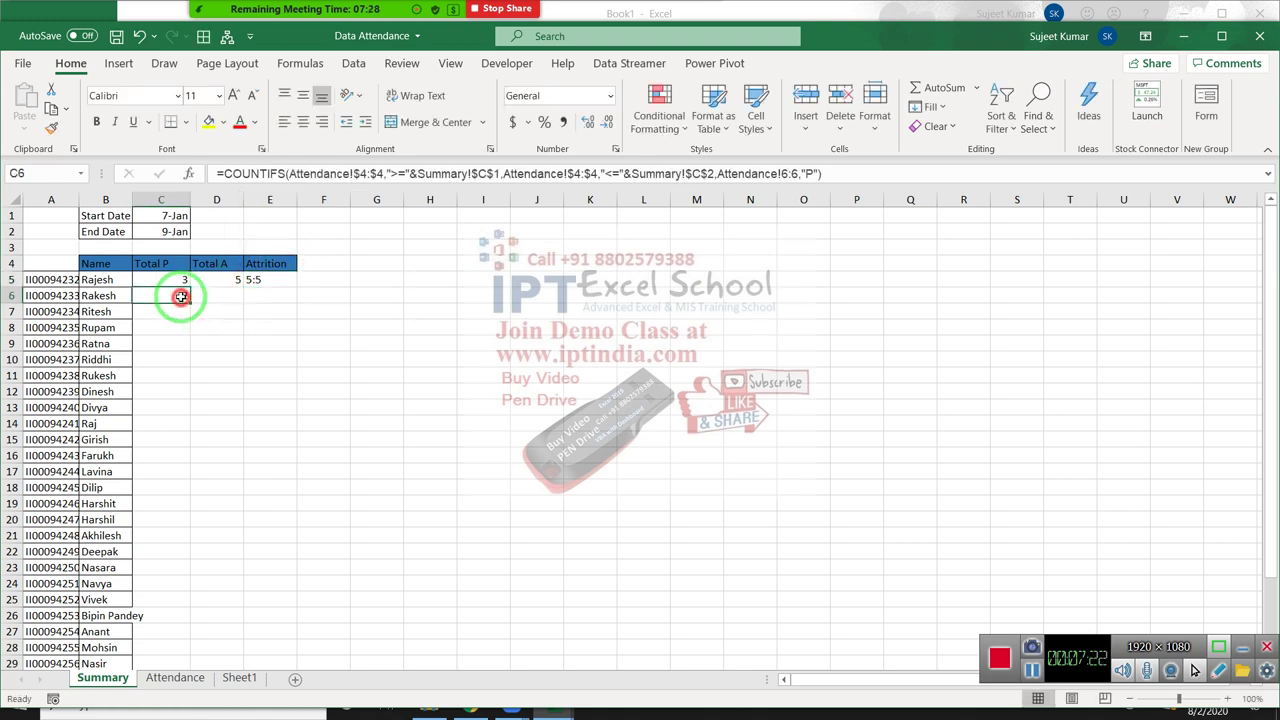
{"action": "double_click", "coordinate": [183, 299]}
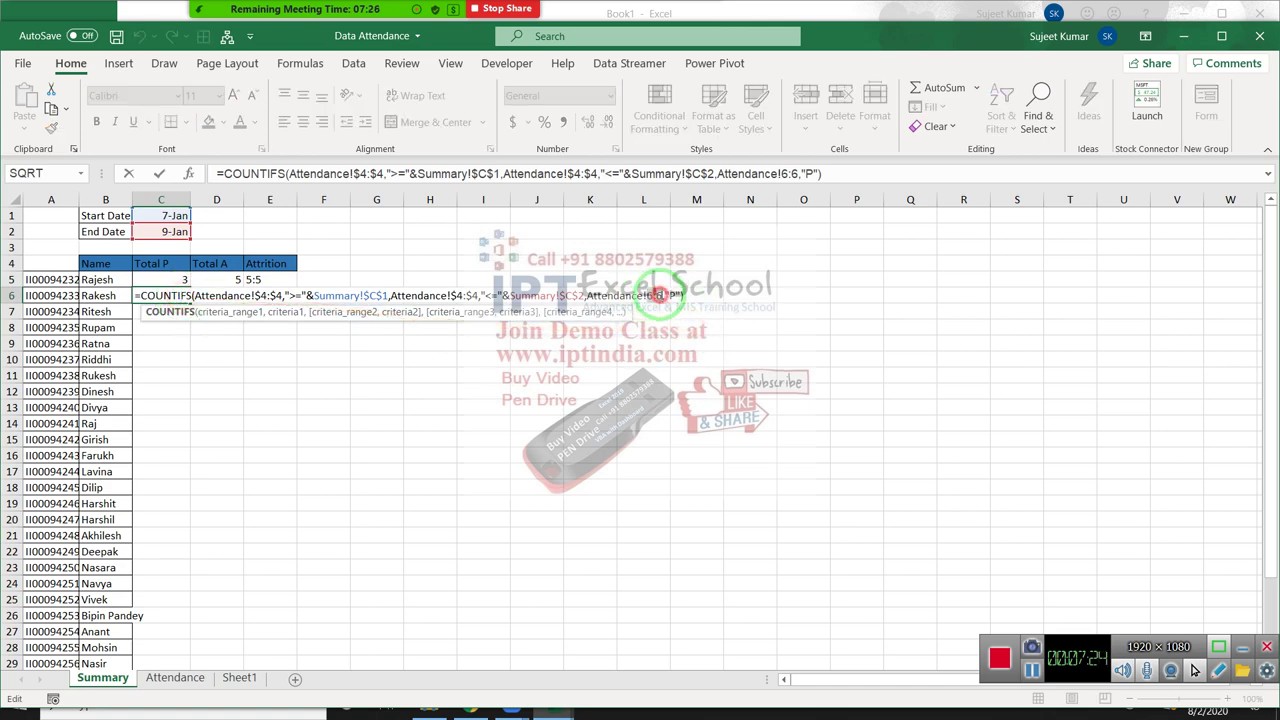
{"action": "left_click", "coordinate": [661, 293]}
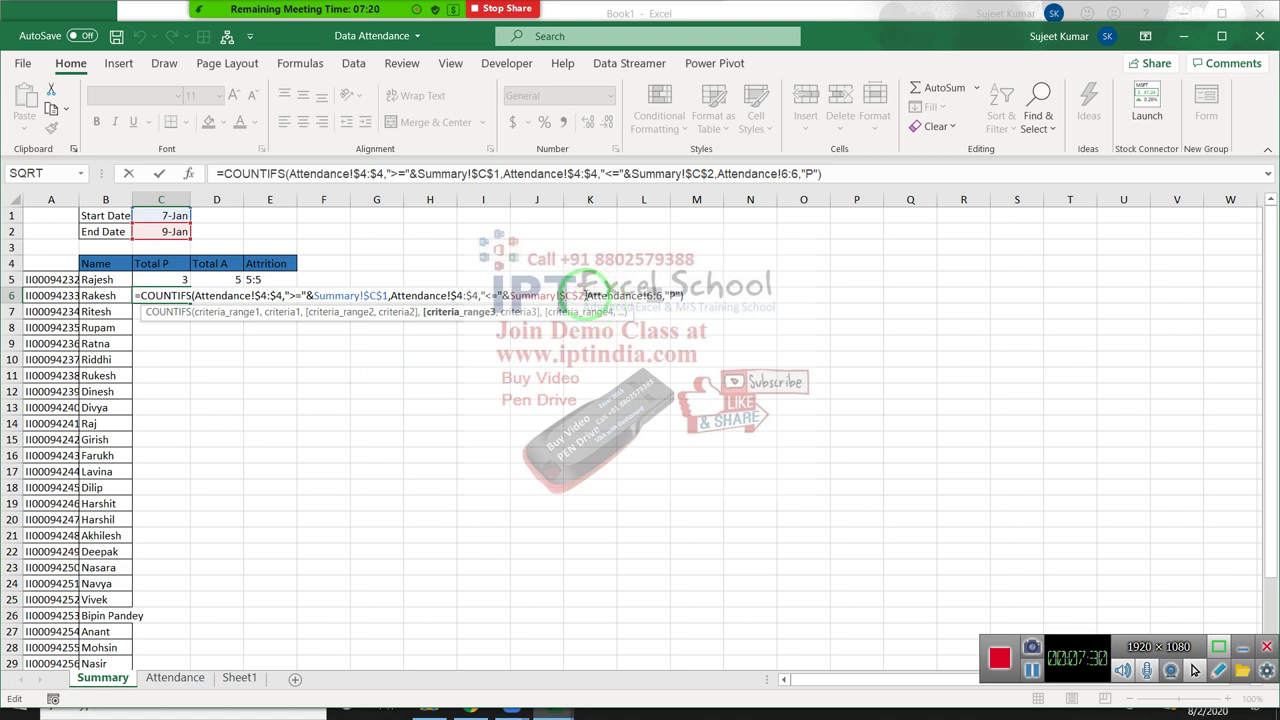
{"action": "key", "text": "ctrl+Return"}
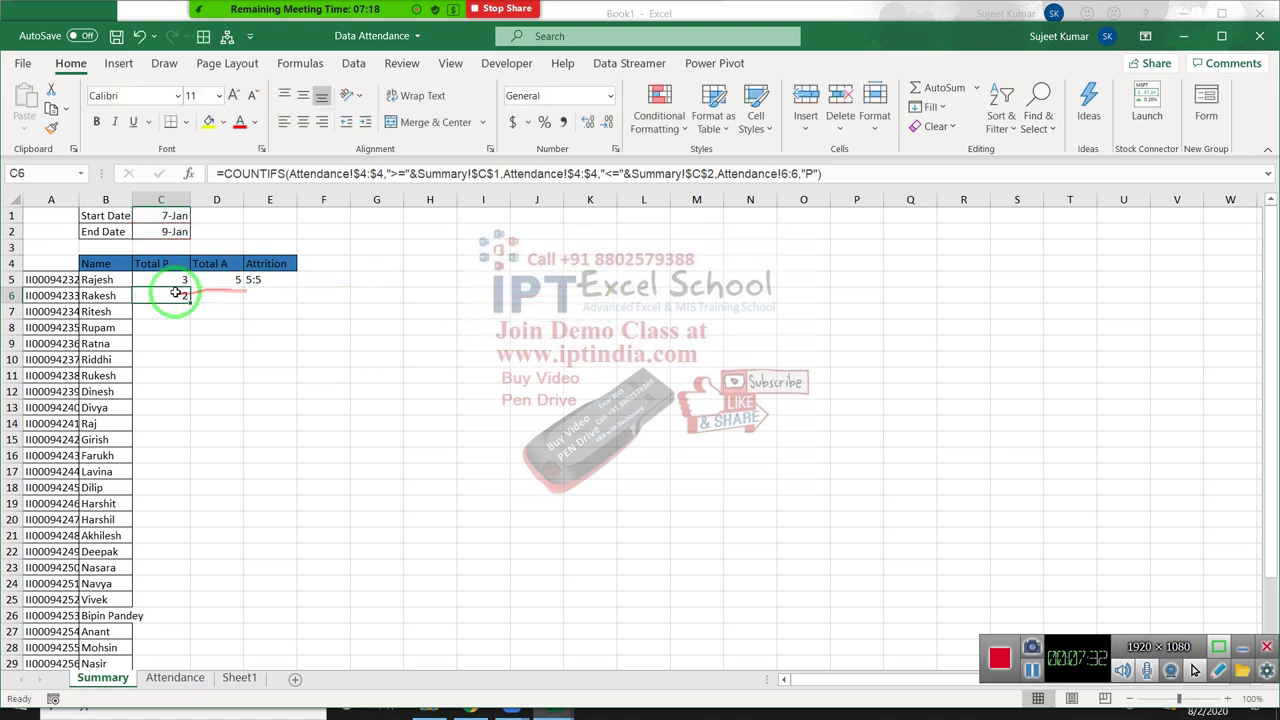
{"action": "double_click", "coordinate": [180, 279]}
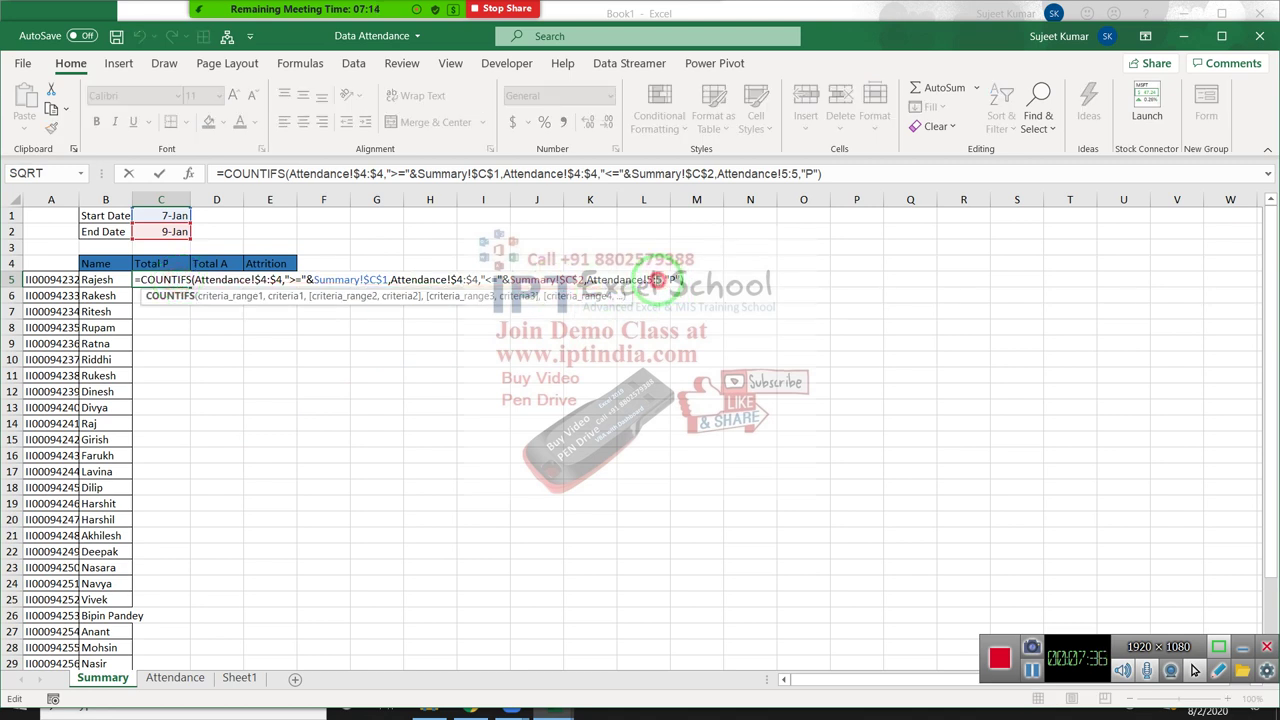
{"action": "left_click", "coordinate": [648, 279]}
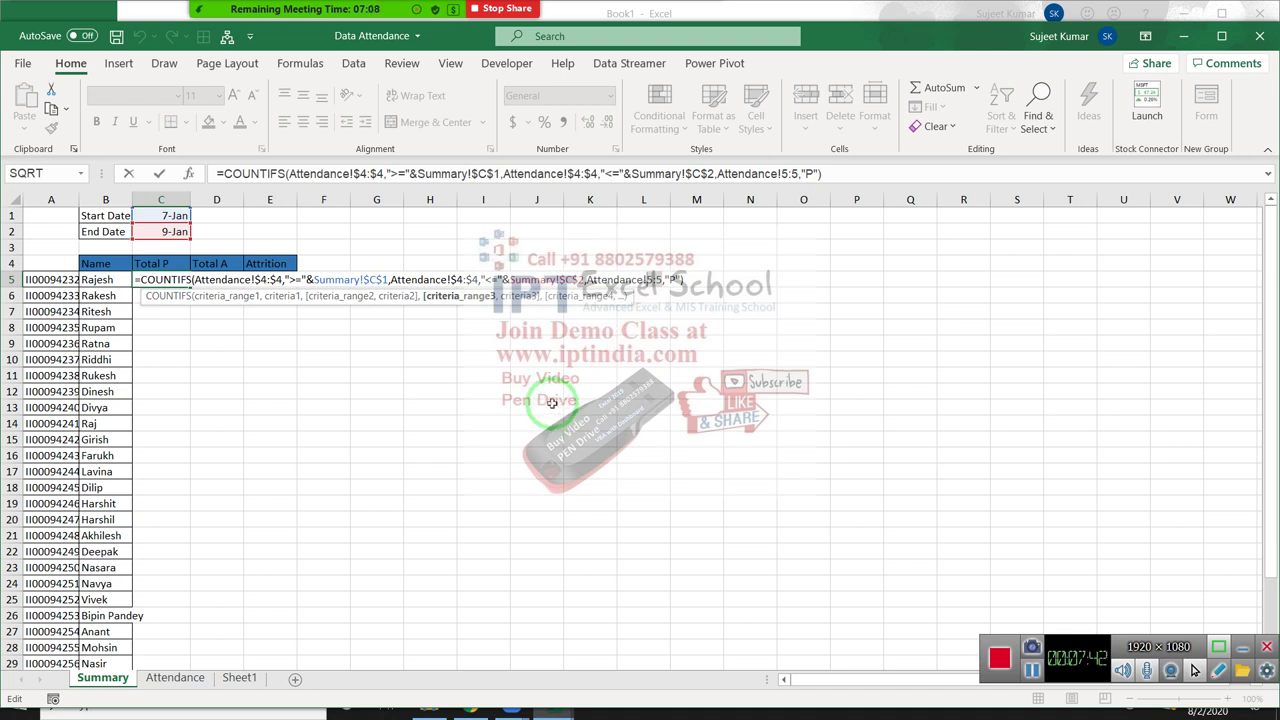
{"action": "key", "text": "ctrl+Return"}
Recheck D5's MATCH returning 5 and reopen E5's =D5&":"&D5 formula
{"action": "double_click", "coordinate": [240, 279]}
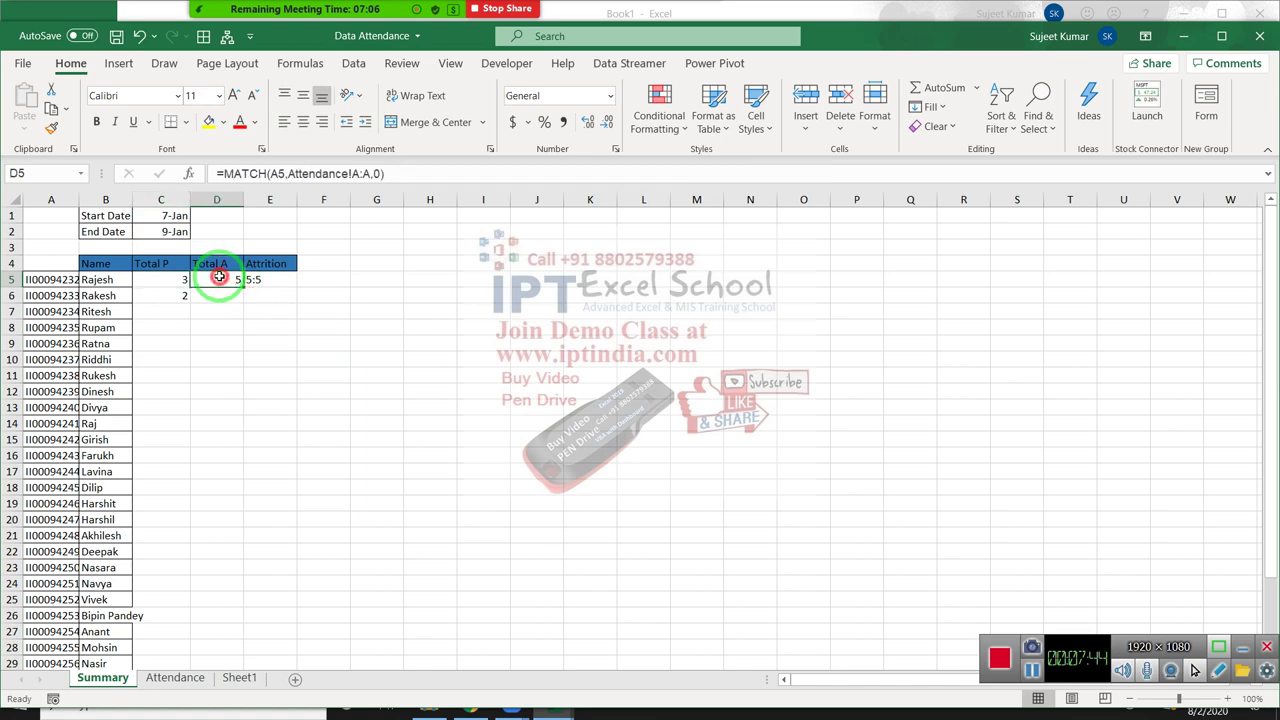
{"action": "left_click_drag", "start_coordinate": [215, 282], "coordinate": [115, 298]}
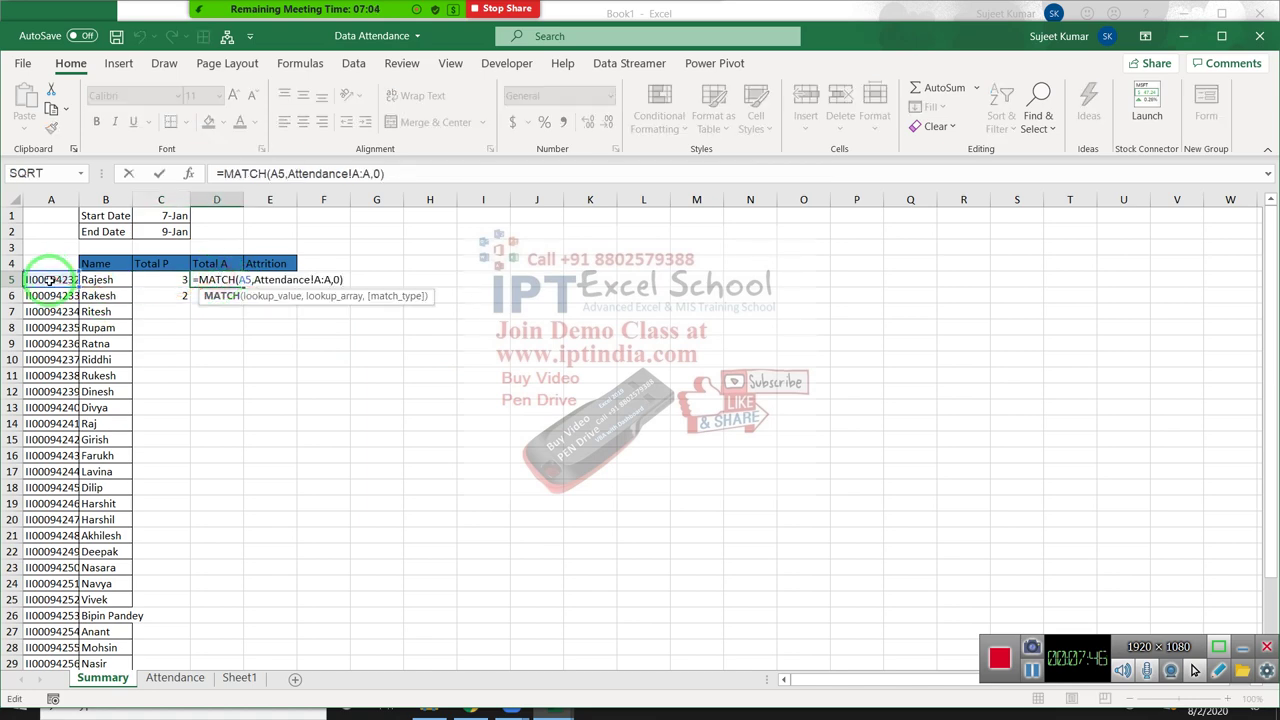
{"action": "left_click_drag", "start_coordinate": [228, 672], "coordinate": [417, 349]}
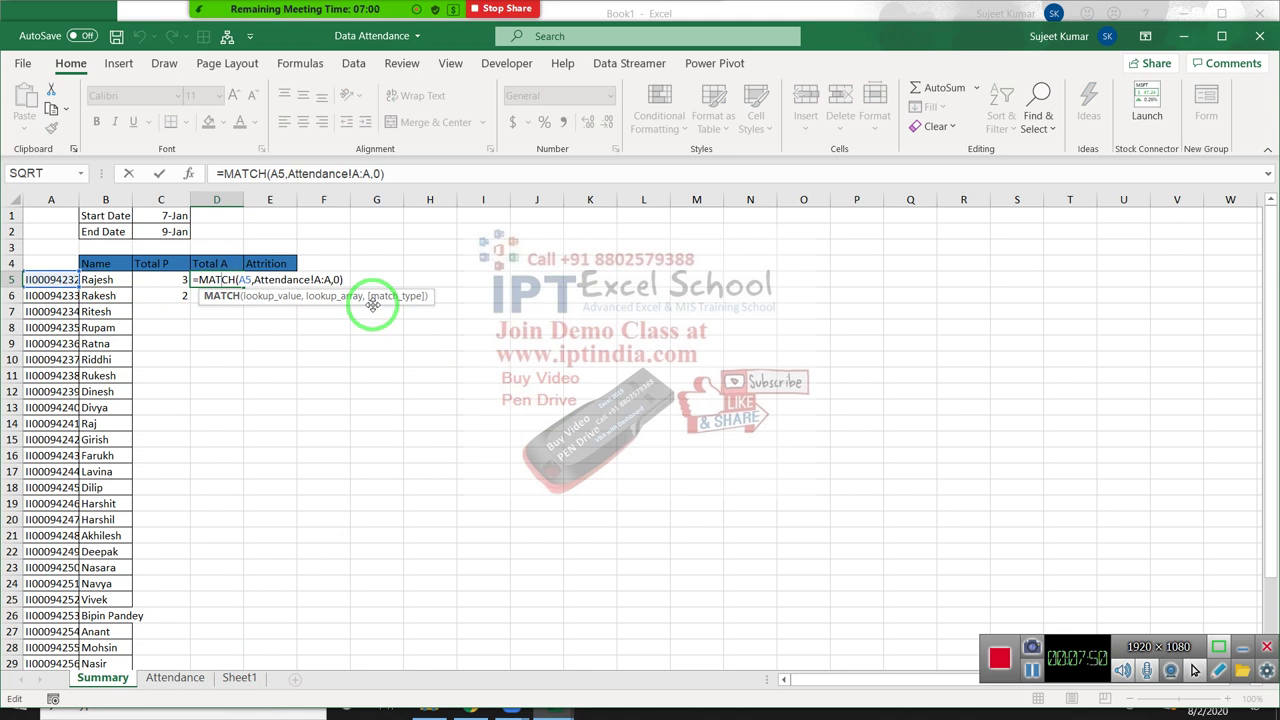
{"action": "key", "text": "Return"}
{"action": "double_click", "coordinate": [268, 280]}
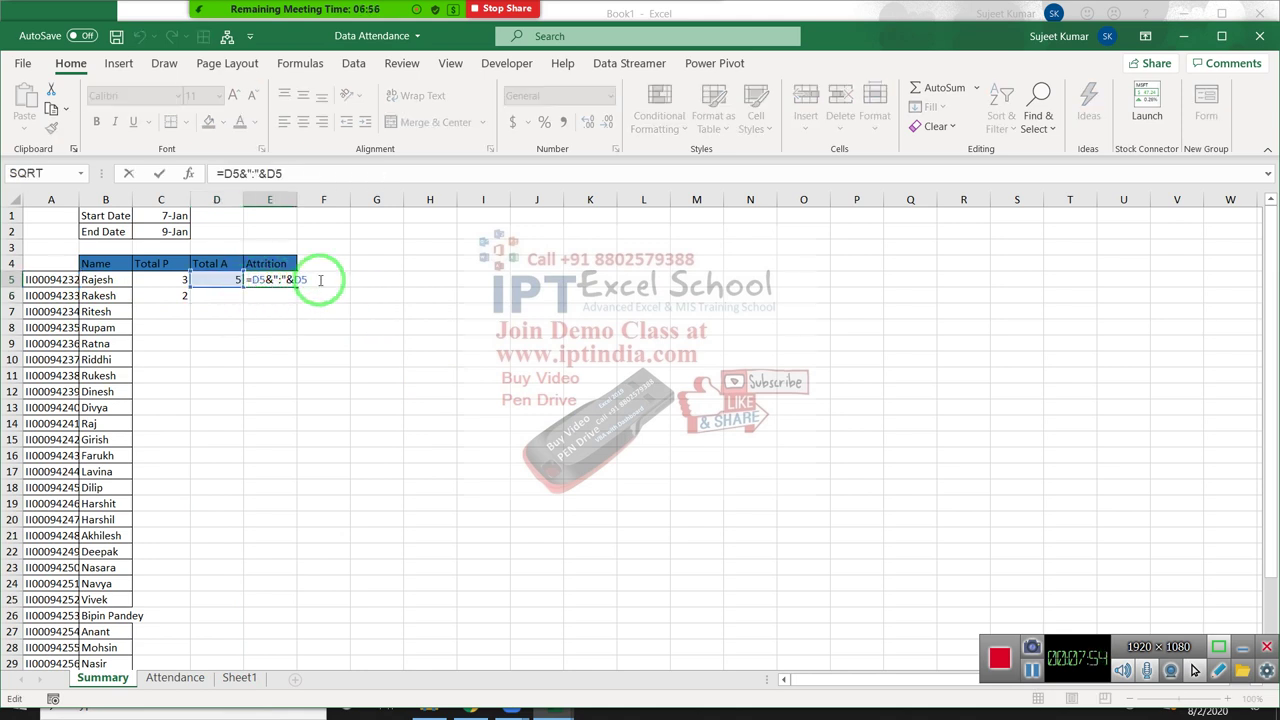
Commit E5's 5:5 formula, then put a sample first name and surname in J5 and K5, joined in L5 by =J5&K5
{"action": "key", "text": "ctrl+Return"}
{"action": "left_click", "coordinate": [555, 277]}
{"action": "type", "text": "Sujeet"}
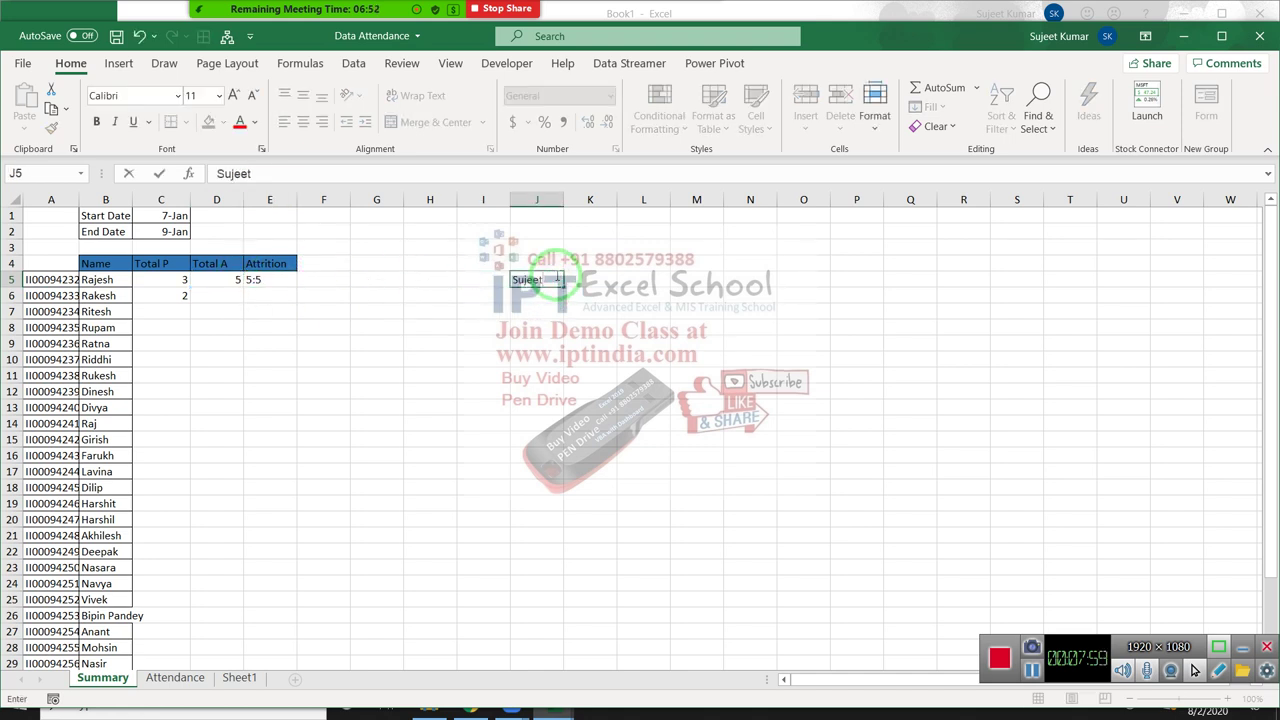
{"action": "key", "text": "Tab"}
{"action": "type", "text": "K"}
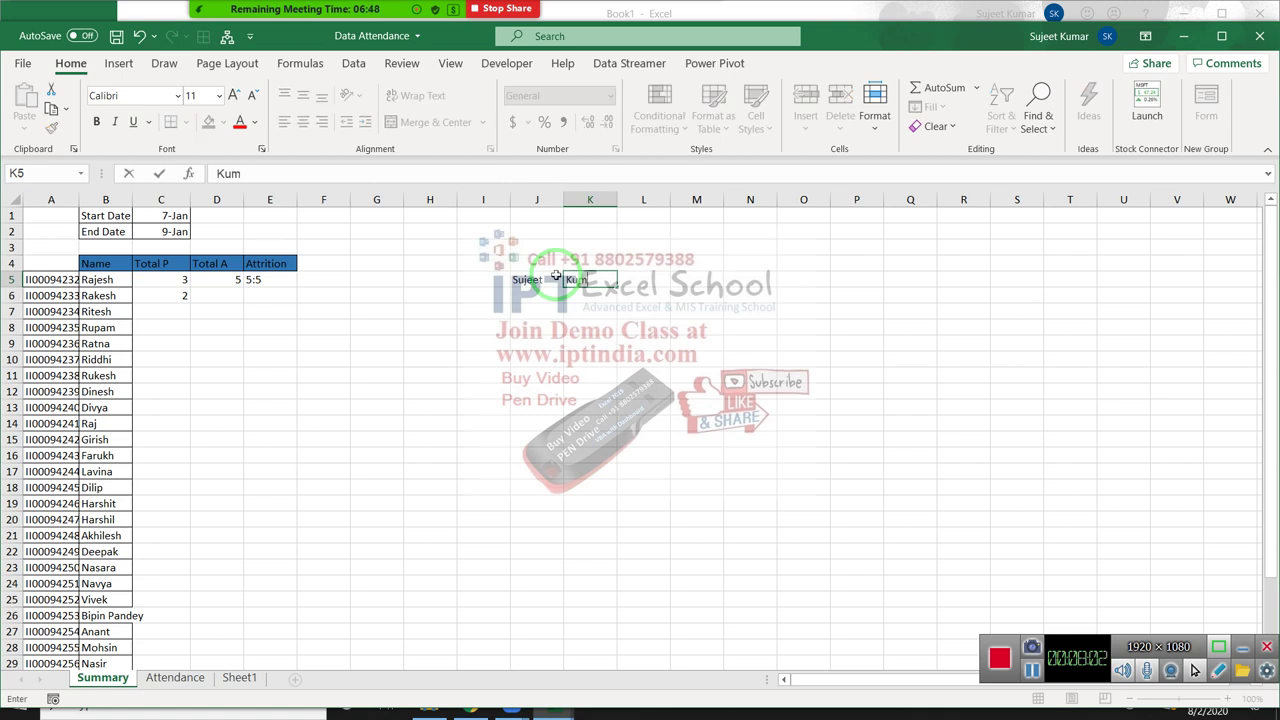
{"action": "key", "text": "Tab"}
{"action": "type", "text": "="}
{"action": "left_click", "coordinate": [556, 278]}
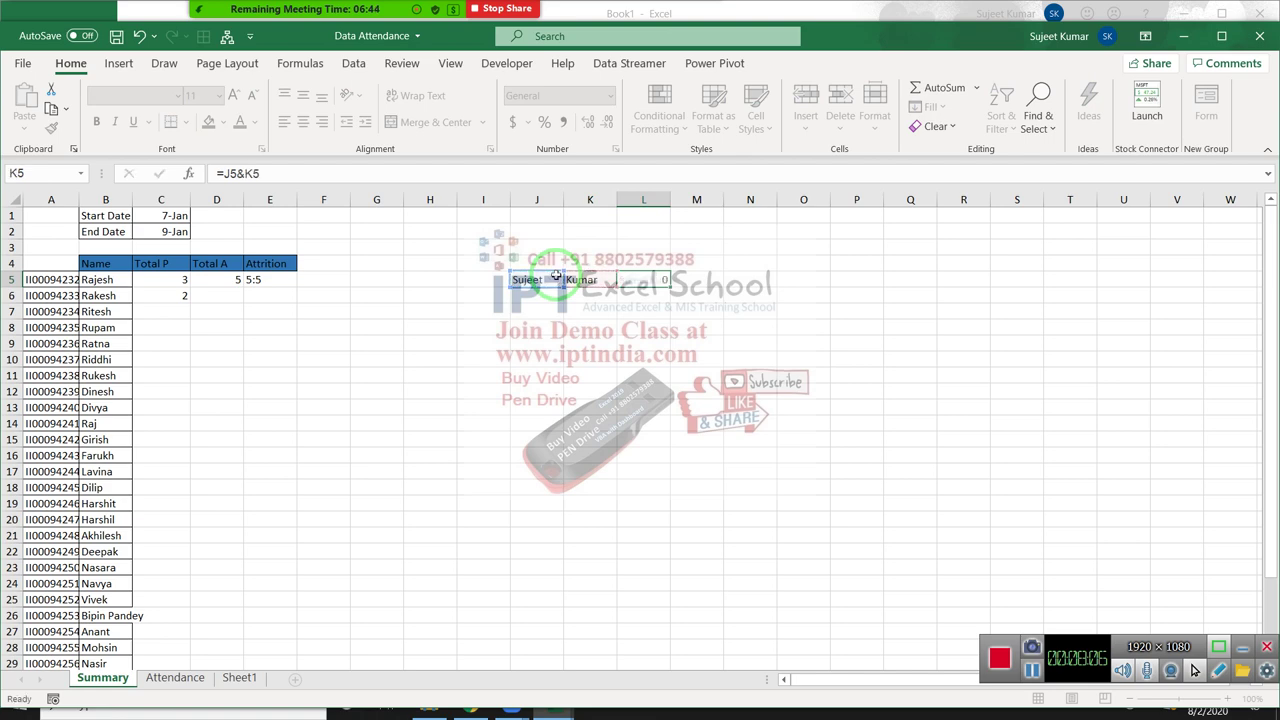
{"action": "key", "text": "Return"}
{"action": "left_click", "coordinate": [258, 278]}
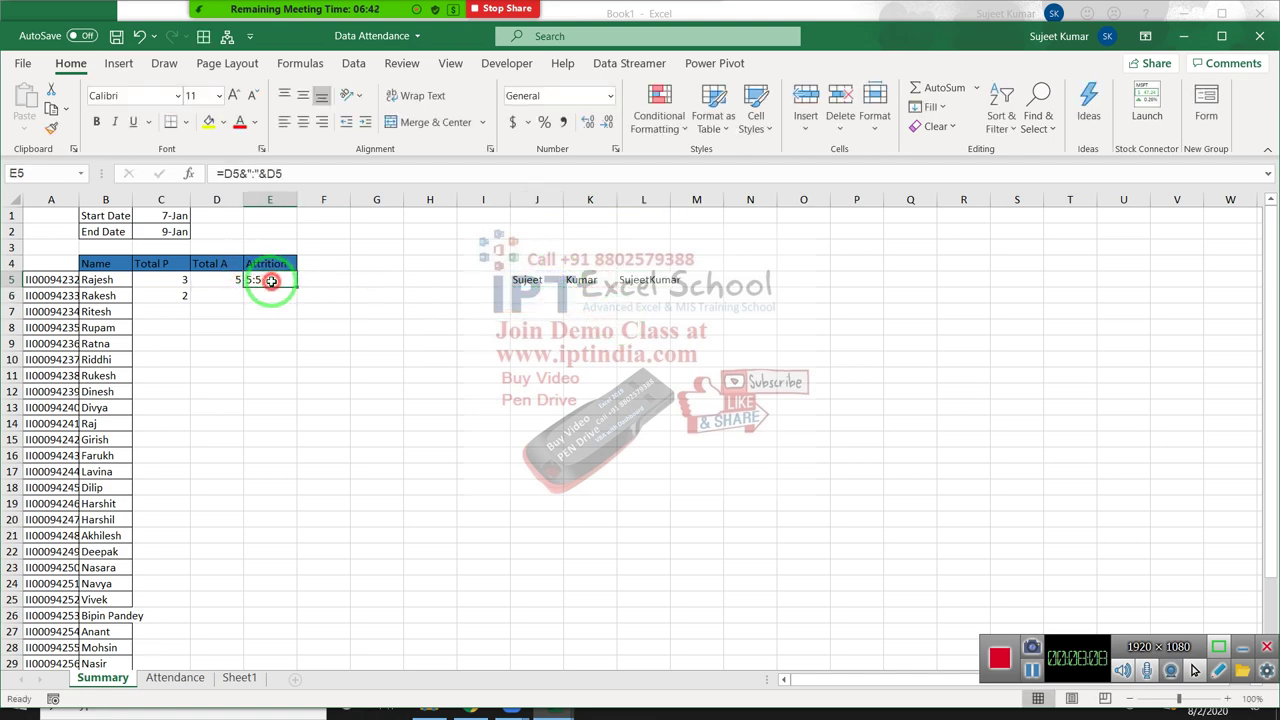
{"action": "double_click", "coordinate": [262, 280]}
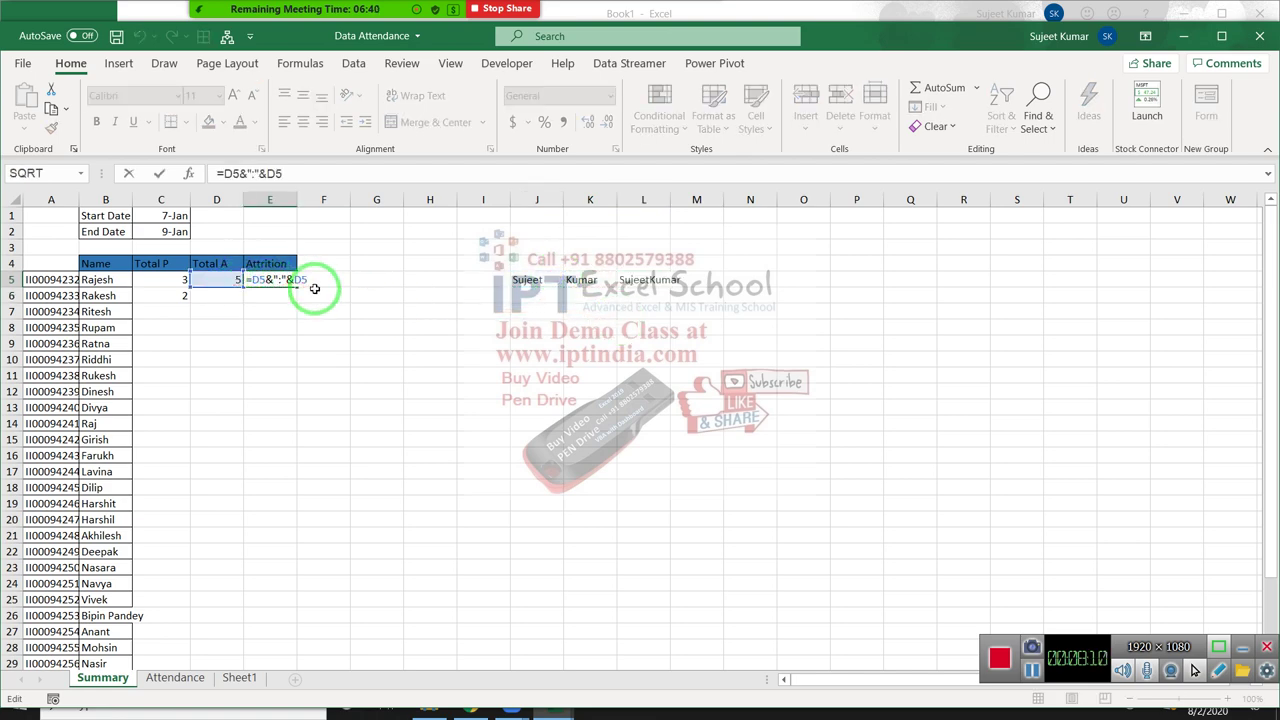
{"action": "left_click_drag", "start_coordinate": [314, 289], "coordinate": [276, 283]}
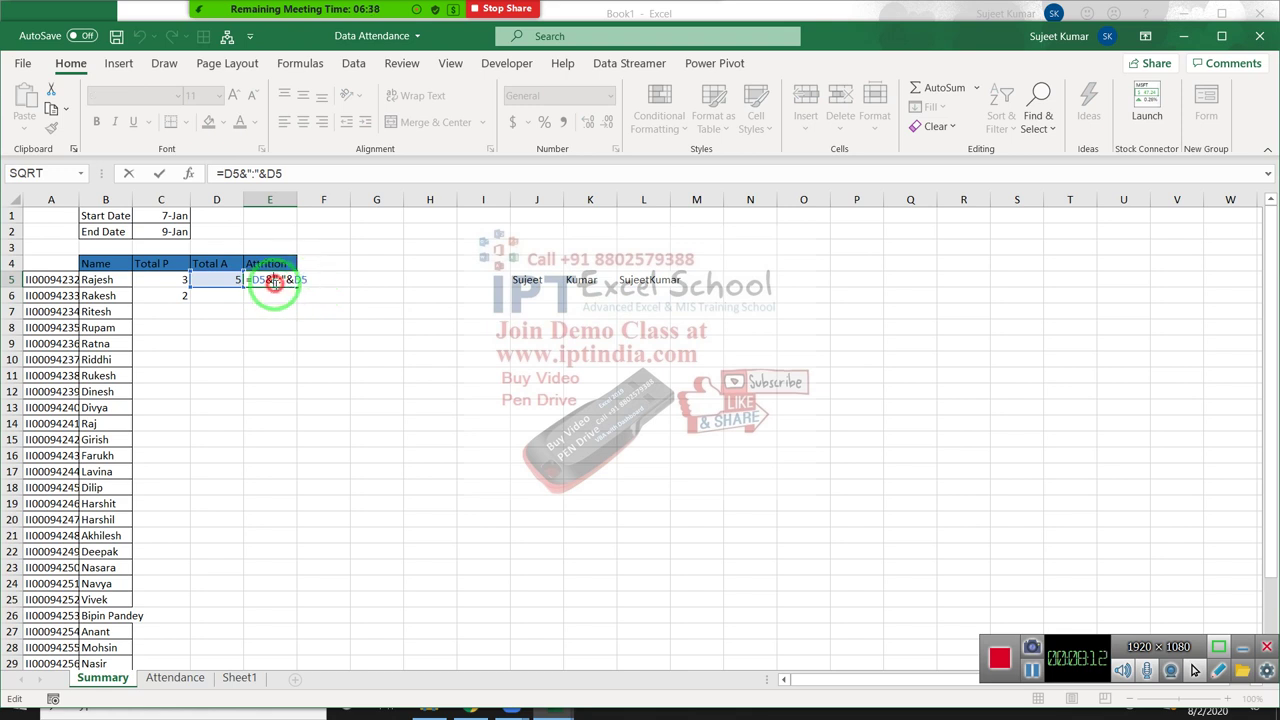
{"action": "key", "text": "Return"}
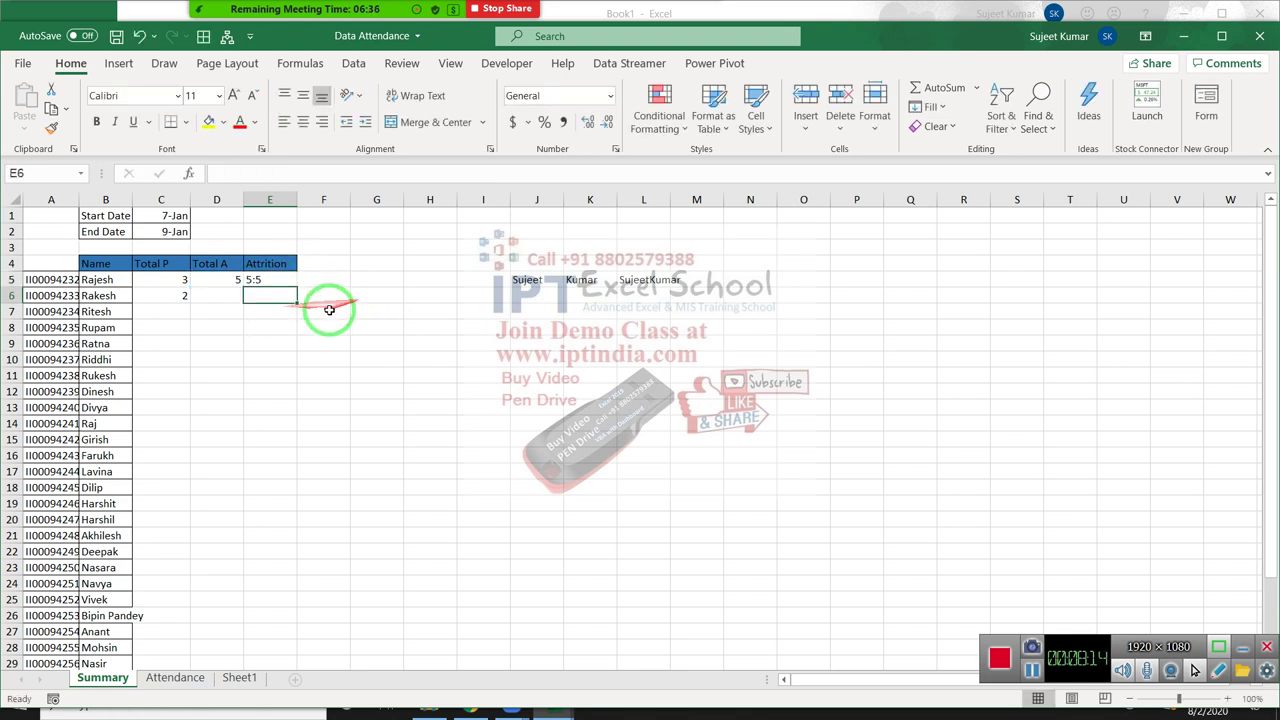
{"action": "left_click", "coordinate": [283, 280]}
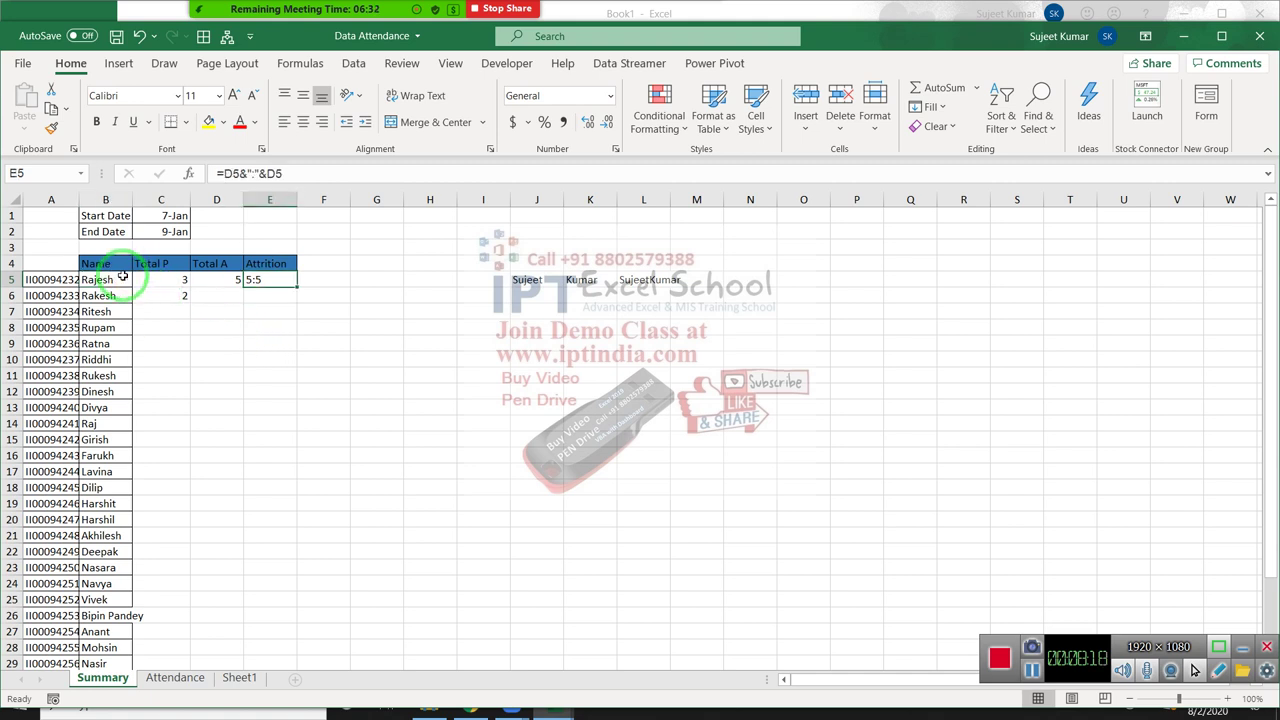
{"action": "double_click", "coordinate": [100, 281]}
{"action": "left_click", "coordinate": [161, 279]}
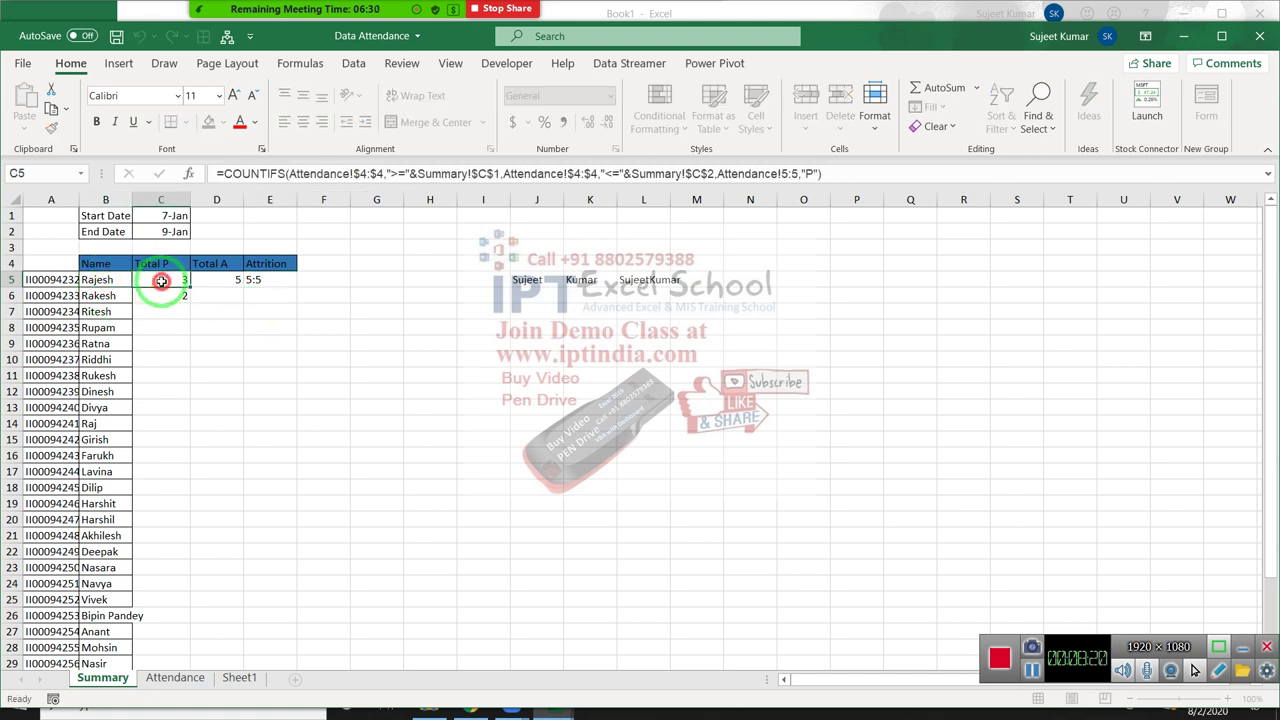
{"action": "double_click", "coordinate": [163, 281]}
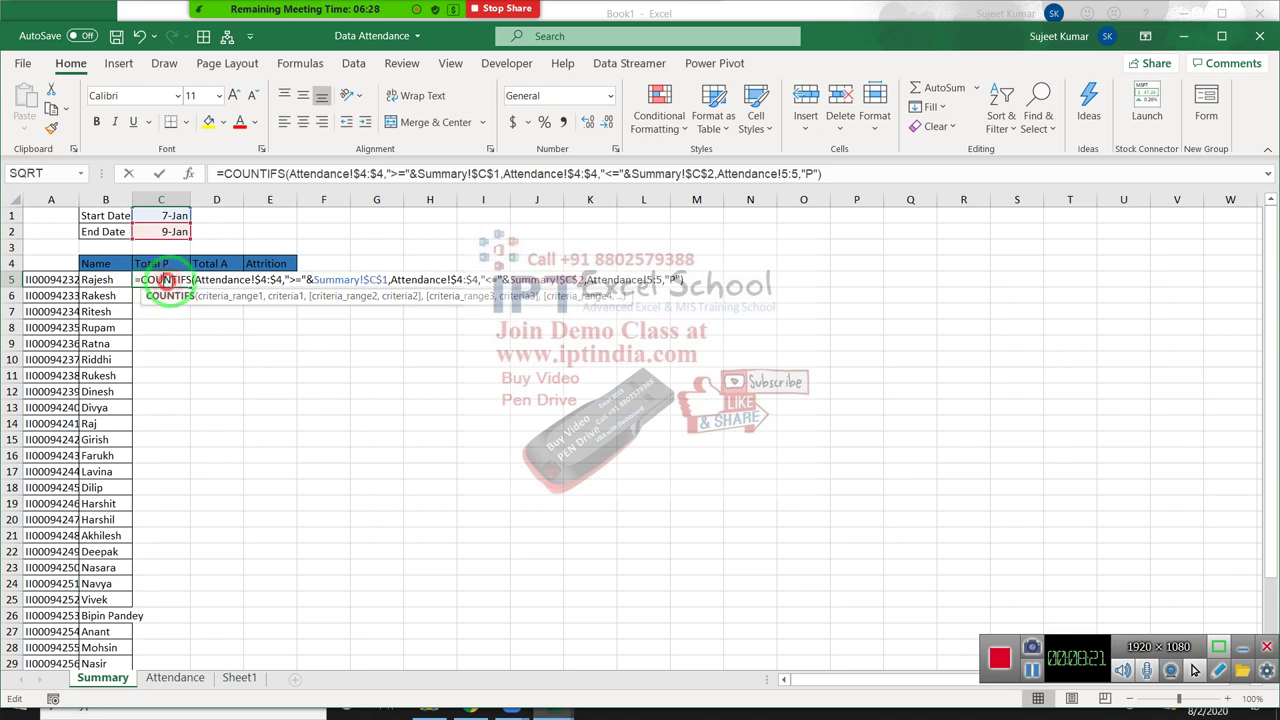
{"action": "left_click", "coordinate": [640, 281]}
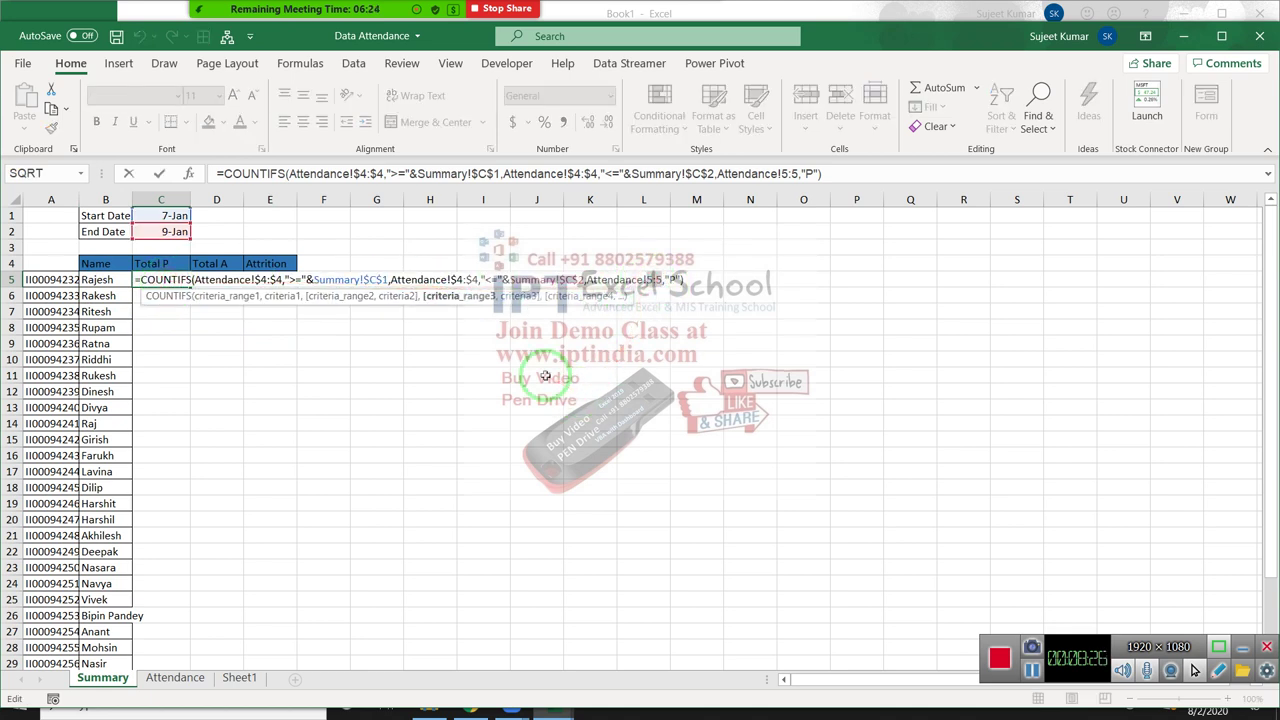
{"action": "key", "text": "Return"}
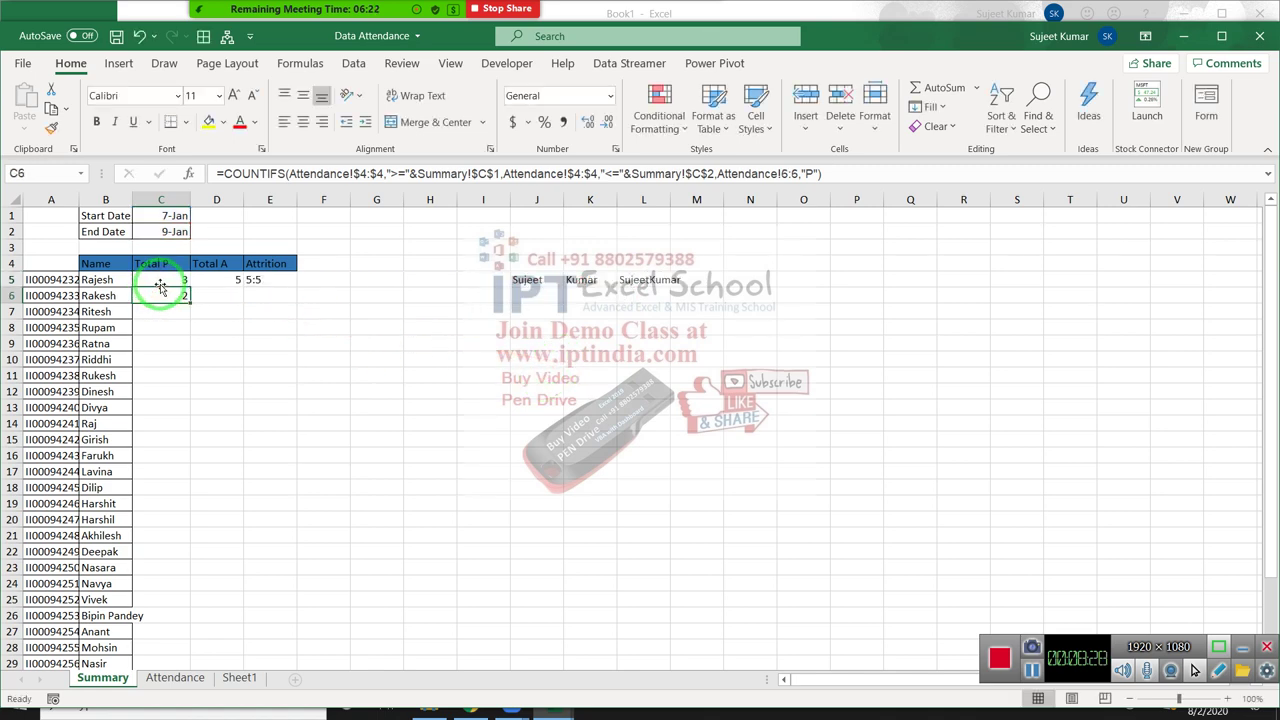
{"action": "left_click", "coordinate": [174, 282]}
{"action": "double_click", "coordinate": [174, 282]}
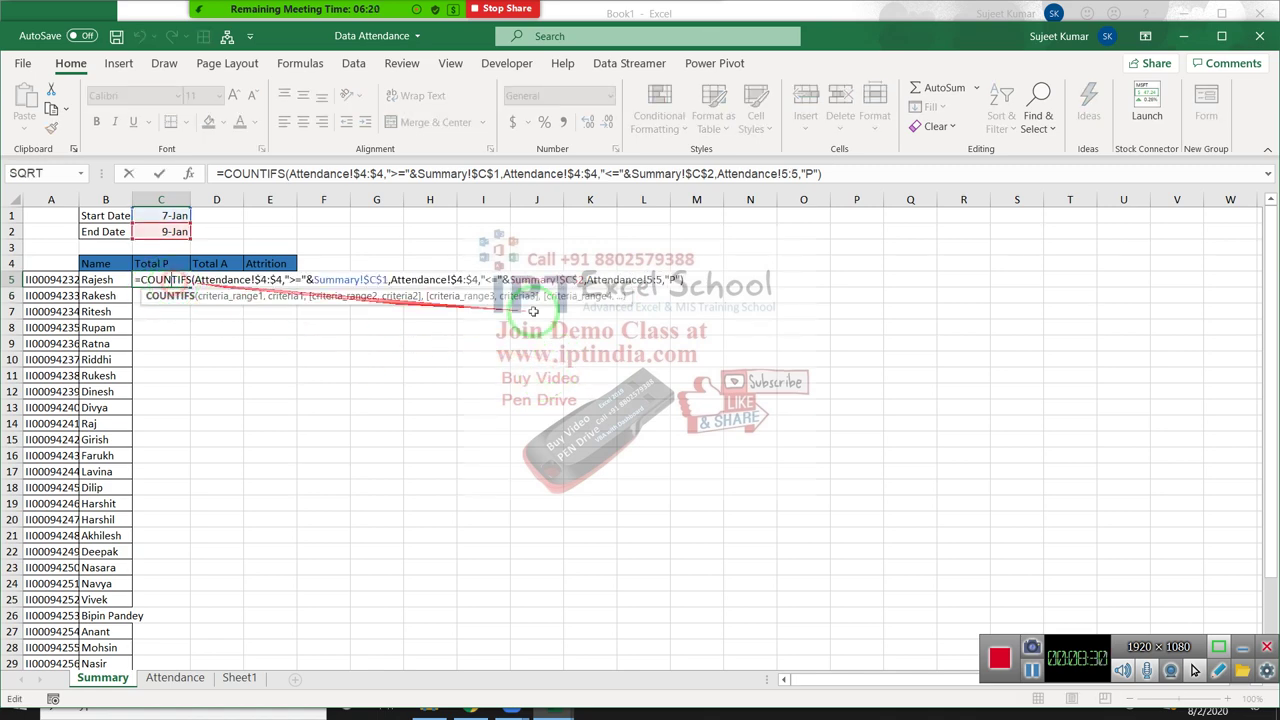
{"action": "left_click", "coordinate": [588, 279]}
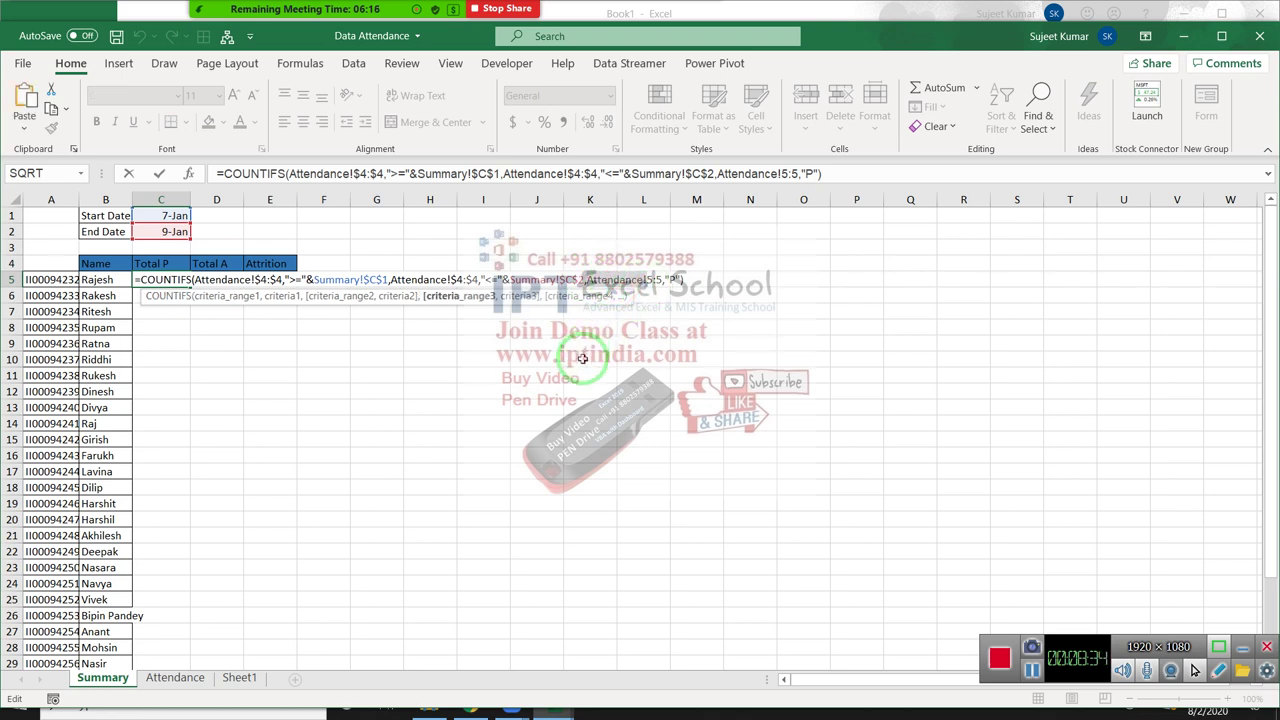
{"action": "key", "text": "Escape"}
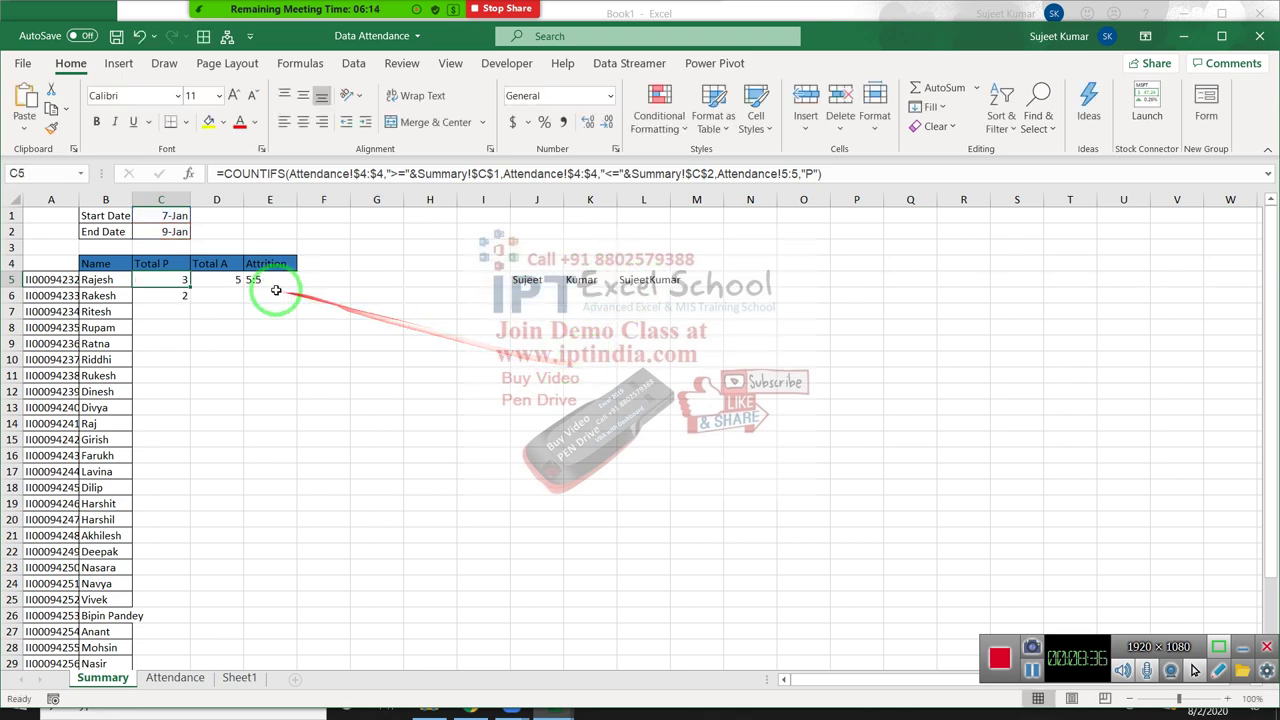
{"action": "left_click", "coordinate": [267, 281]}
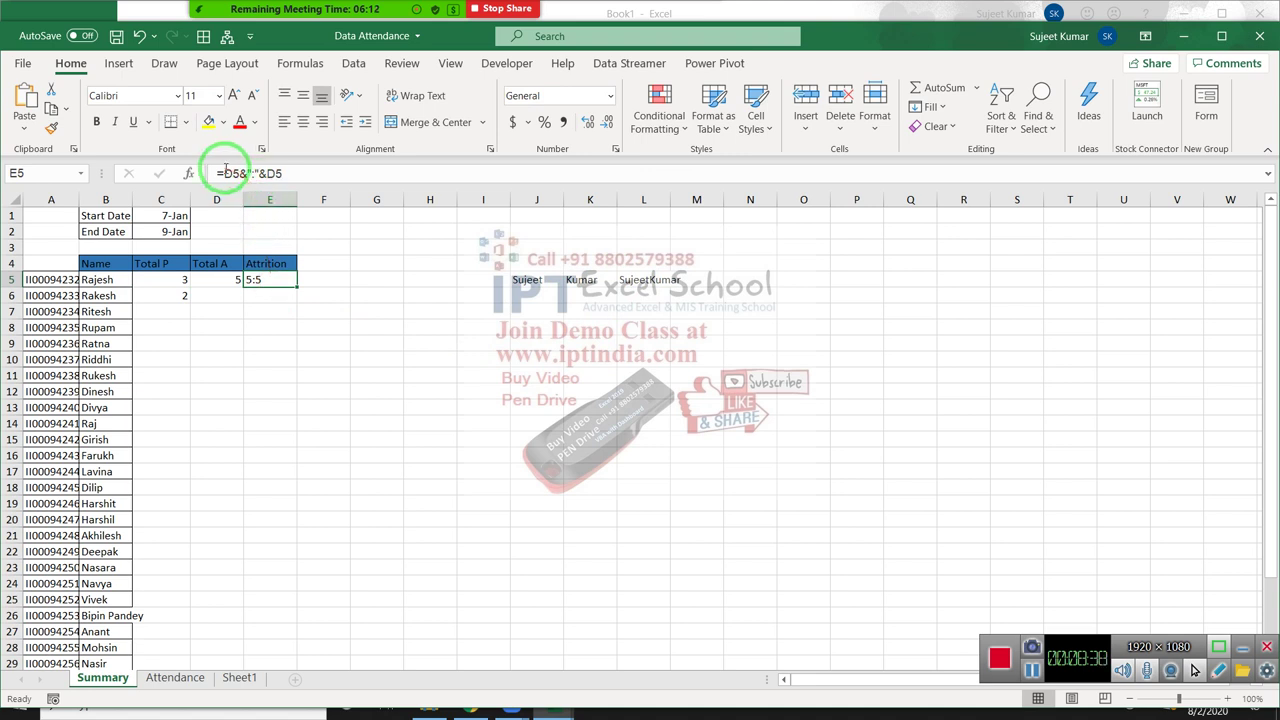
Prefix E5's formula with "Attendance!"& so it shows Attendance!5:5, then check C5's formula still returns 3
{"action": "left_click", "coordinate": [248, 176]}
{"action": "type", "text": "Attendance!\""}
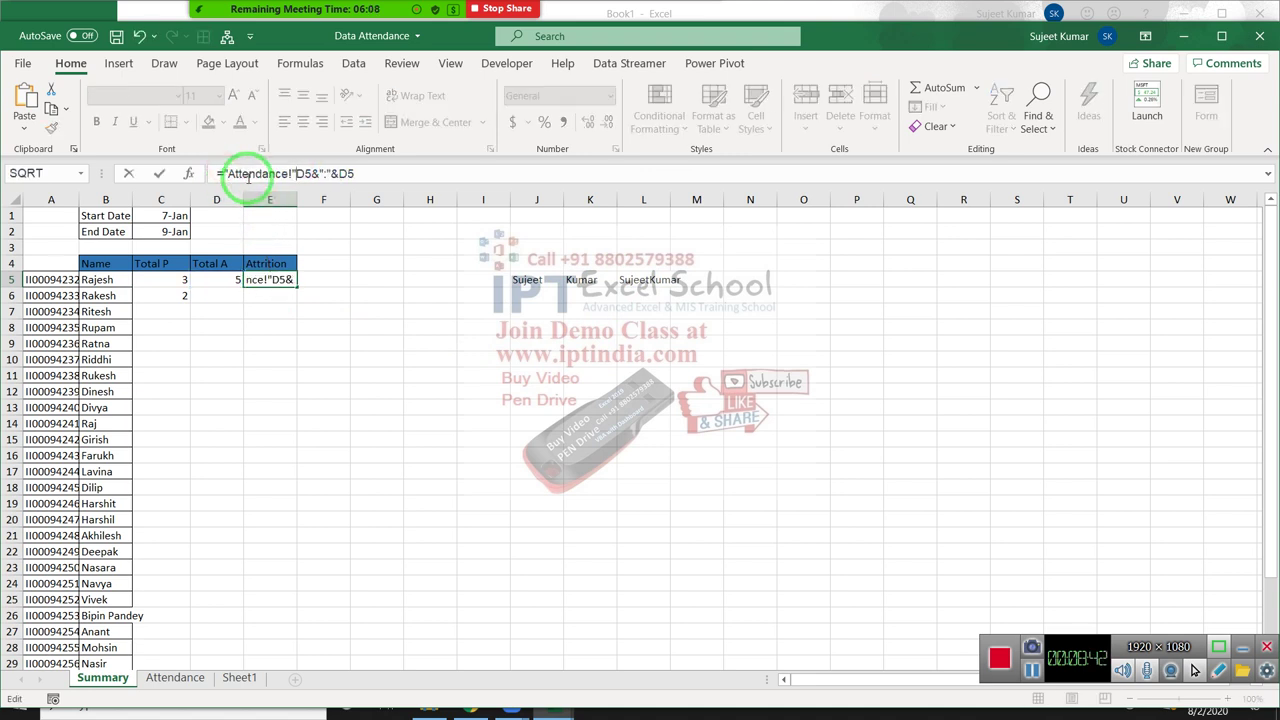
{"action": "type", "text": "&"}
{"action": "key", "text": "Return"}
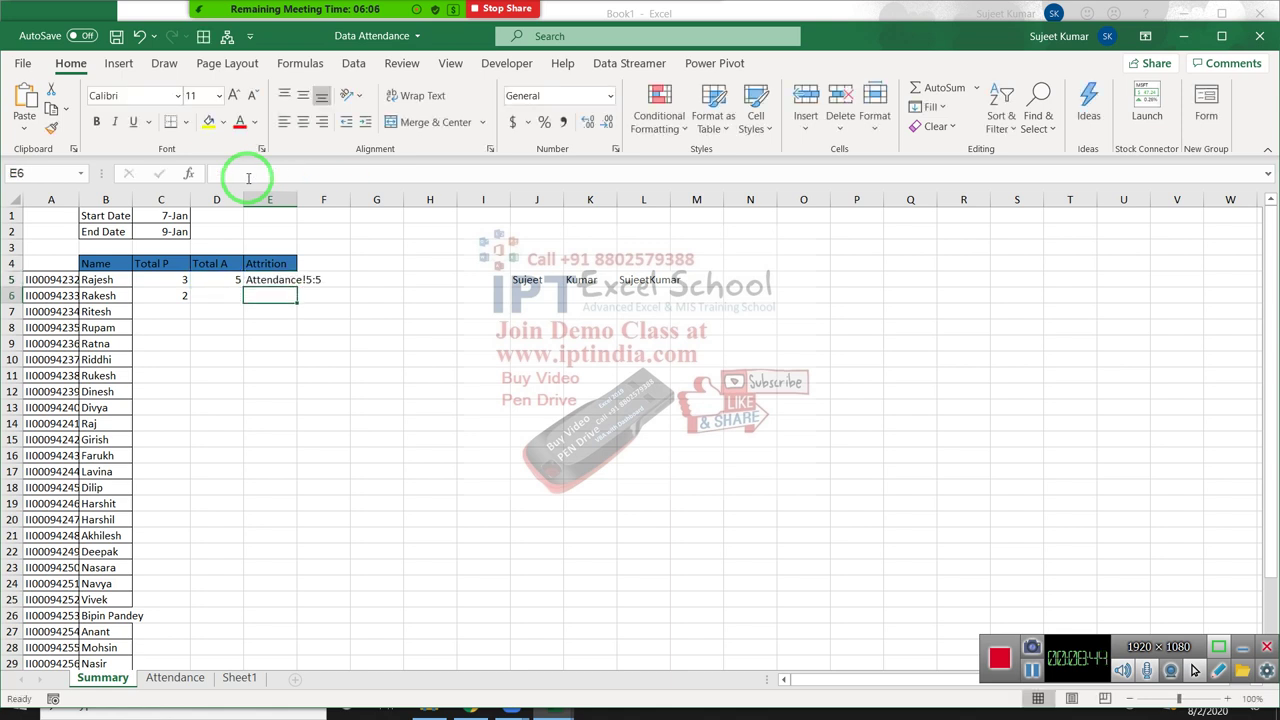
{"action": "key", "text": "Up"}
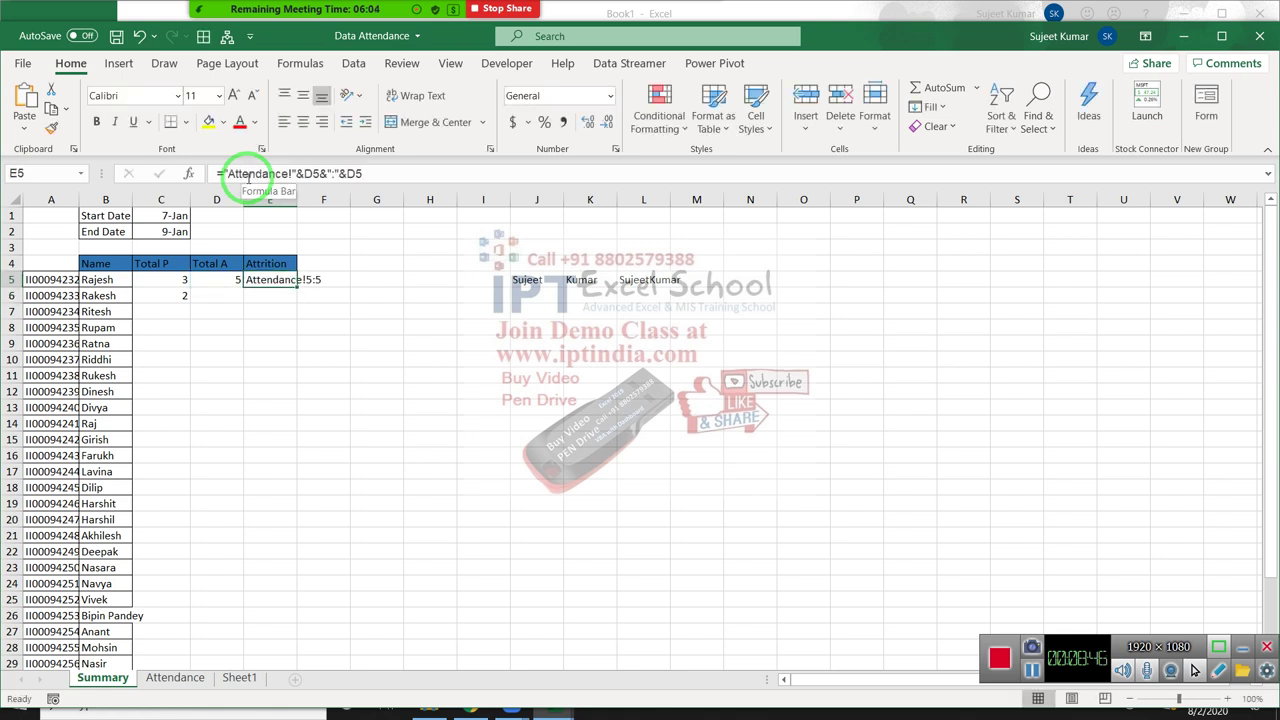
{"action": "key", "text": "Left"}
{"action": "key", "text": "Left"}
{"action": "key", "text": "F2"}
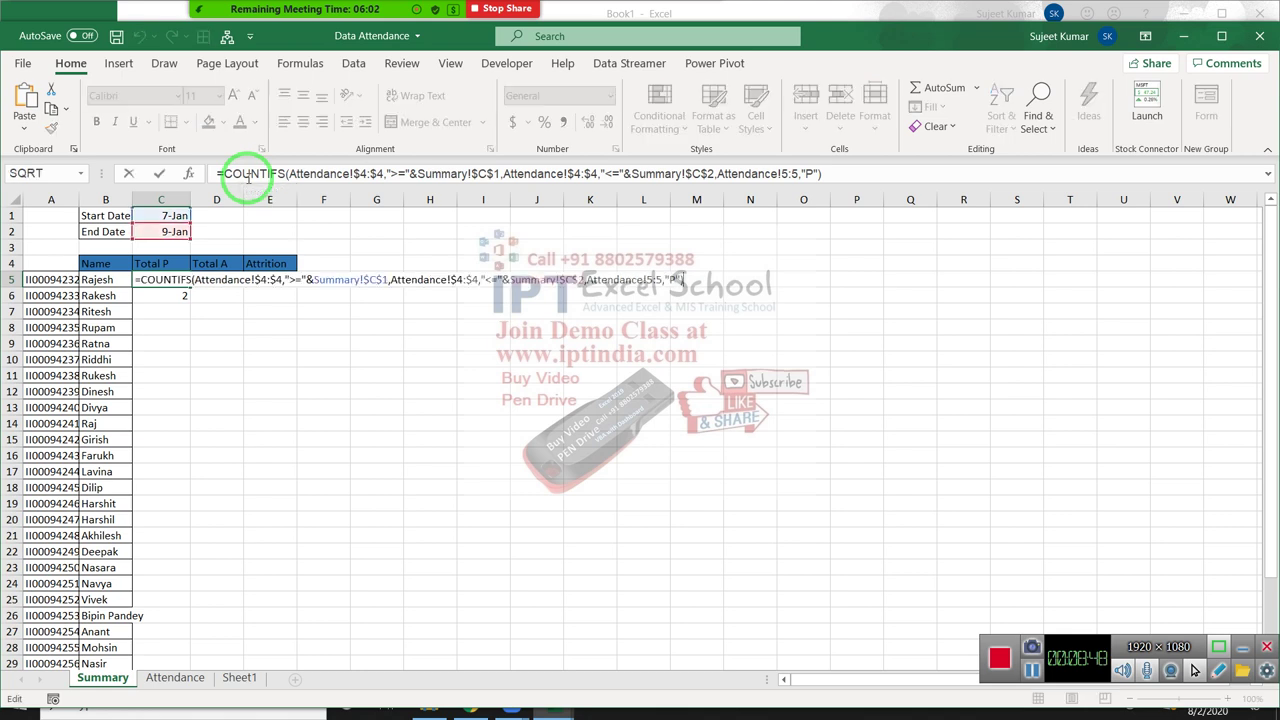
{"action": "key", "text": "Return"}
Test the lookup by pasting A6's employee ID into A5, then undo the paste
{"action": "key", "text": "Left"}
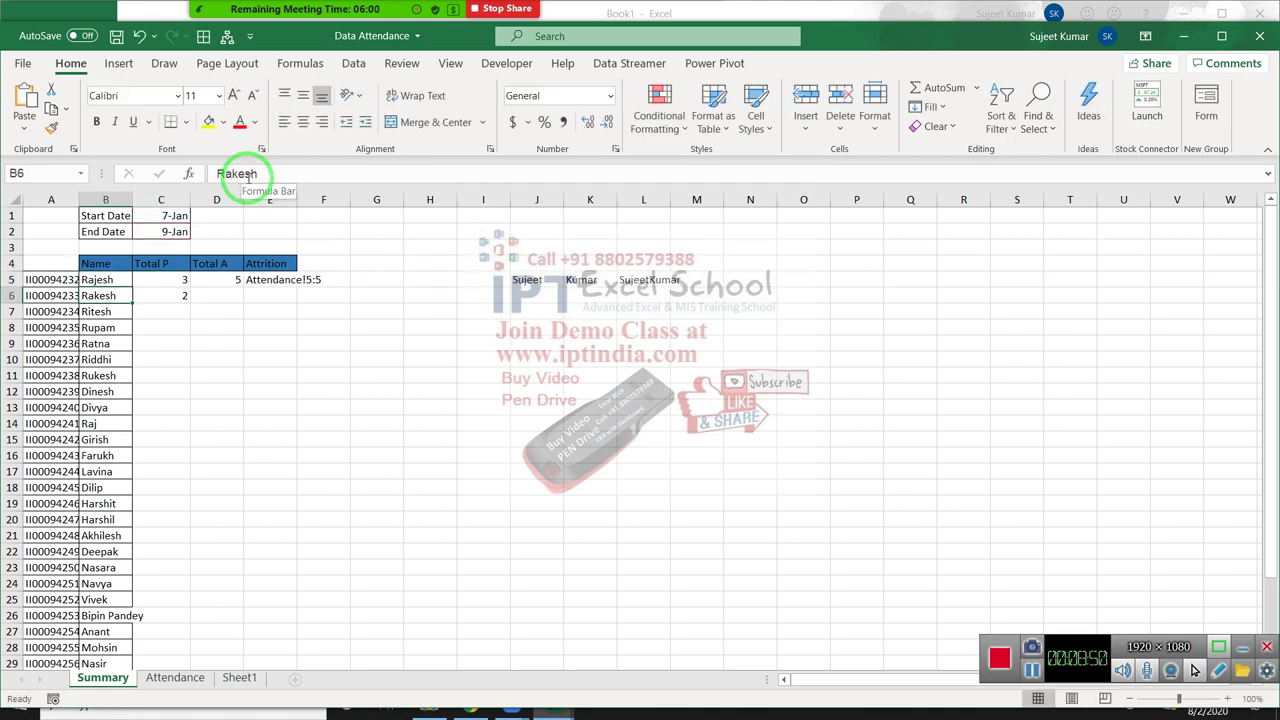
{"action": "key", "text": "Left"}
{"action": "key", "text": "ctrl+c"}
{"action": "key", "text": "Up"}
{"action": "key", "text": "Return"}
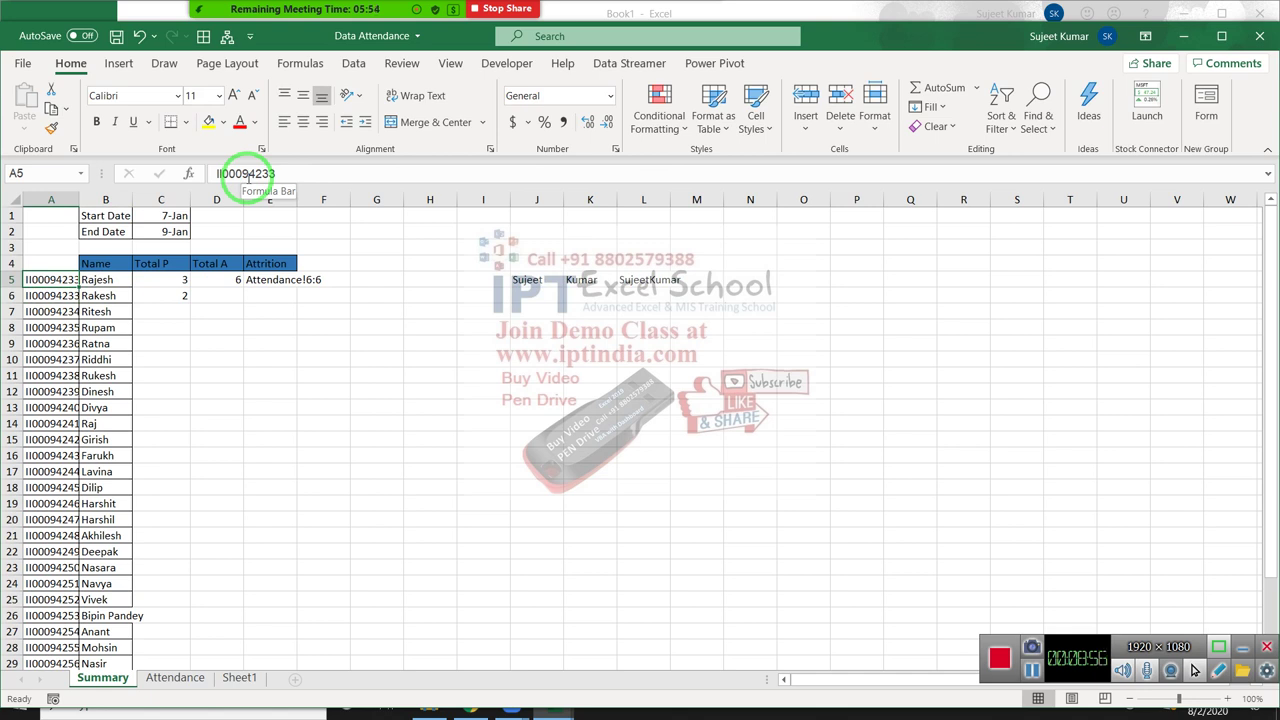
{"action": "key", "text": "ctrl+z"}
{"action": "key", "text": "Right"}
{"action": "key", "text": "Right"}
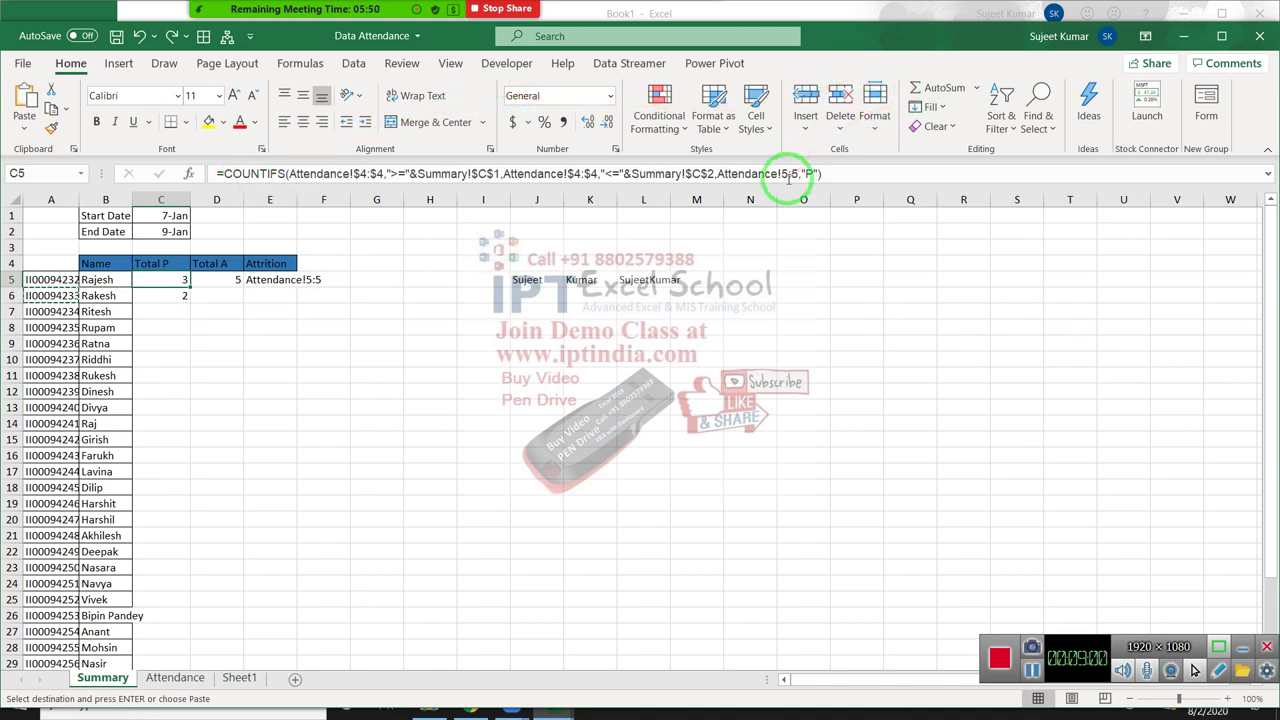
Review E5's reference formula and select the whole MATCH formula in D5
{"action": "left_click", "coordinate": [285, 308]}
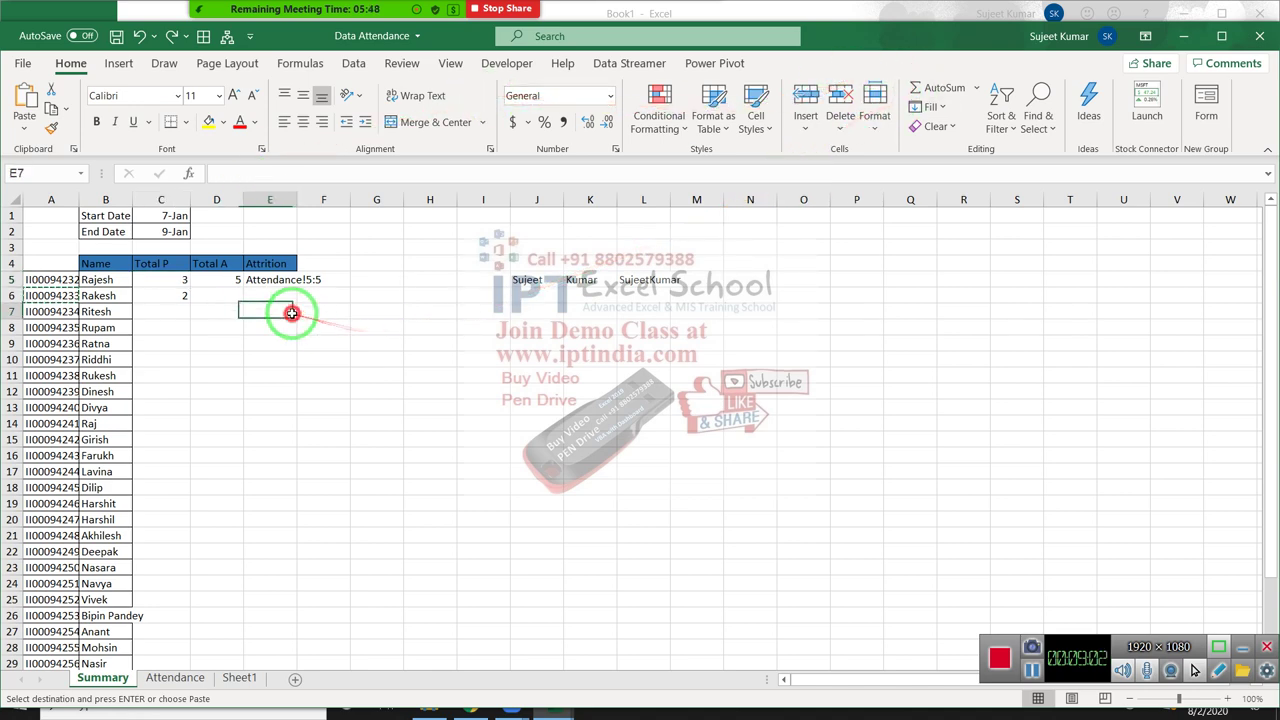
{"action": "left_click", "coordinate": [250, 280]}
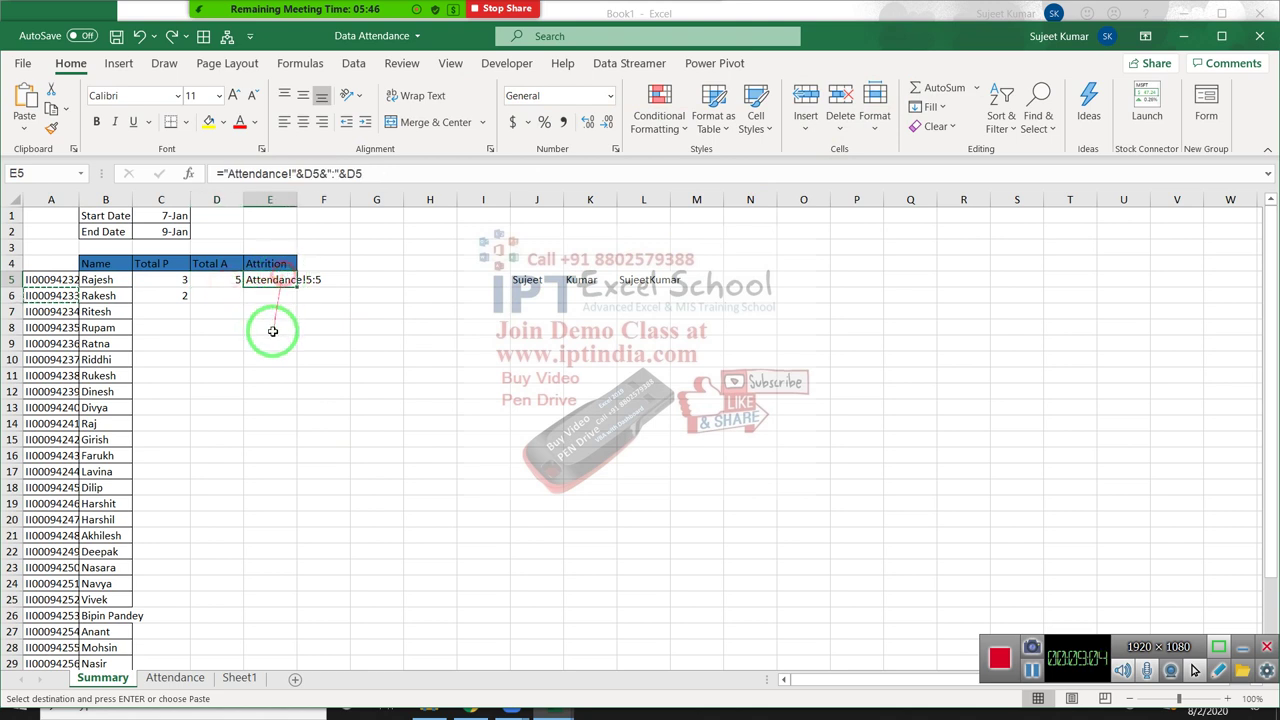
{"action": "left_click", "coordinate": [214, 281]}
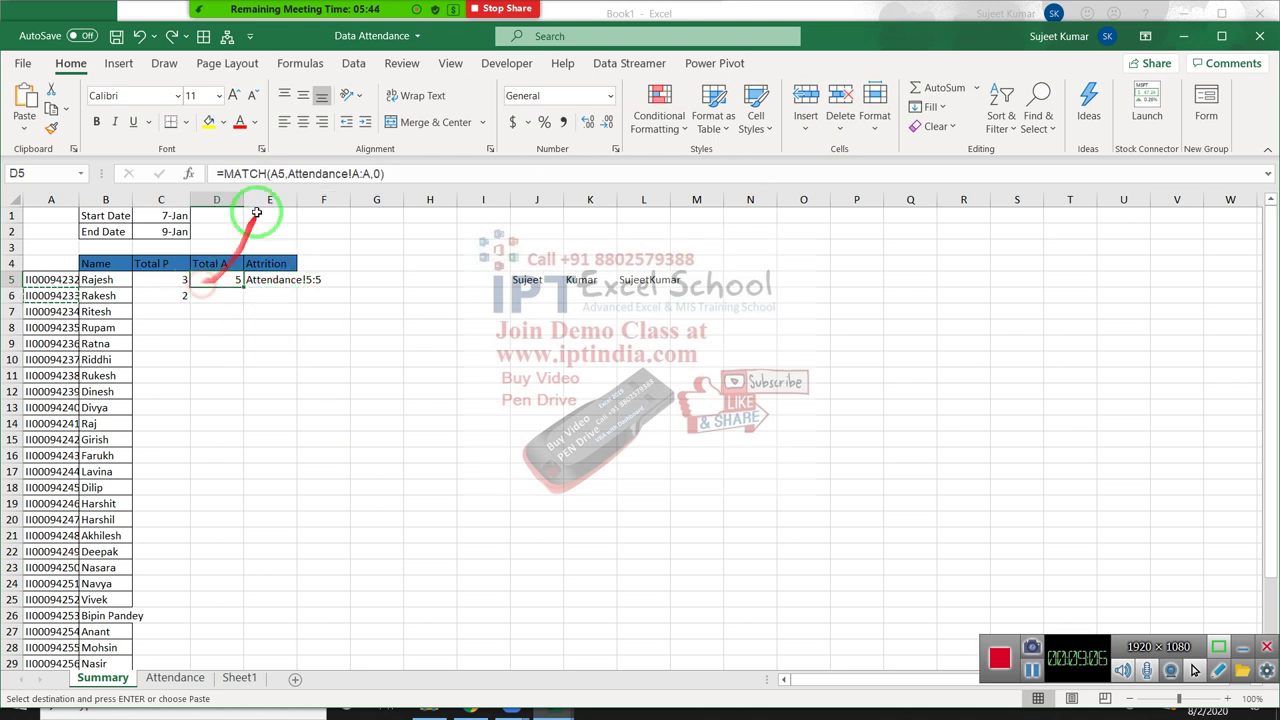
{"action": "left_click_drag", "start_coordinate": [222, 172], "coordinate": [384, 176]}
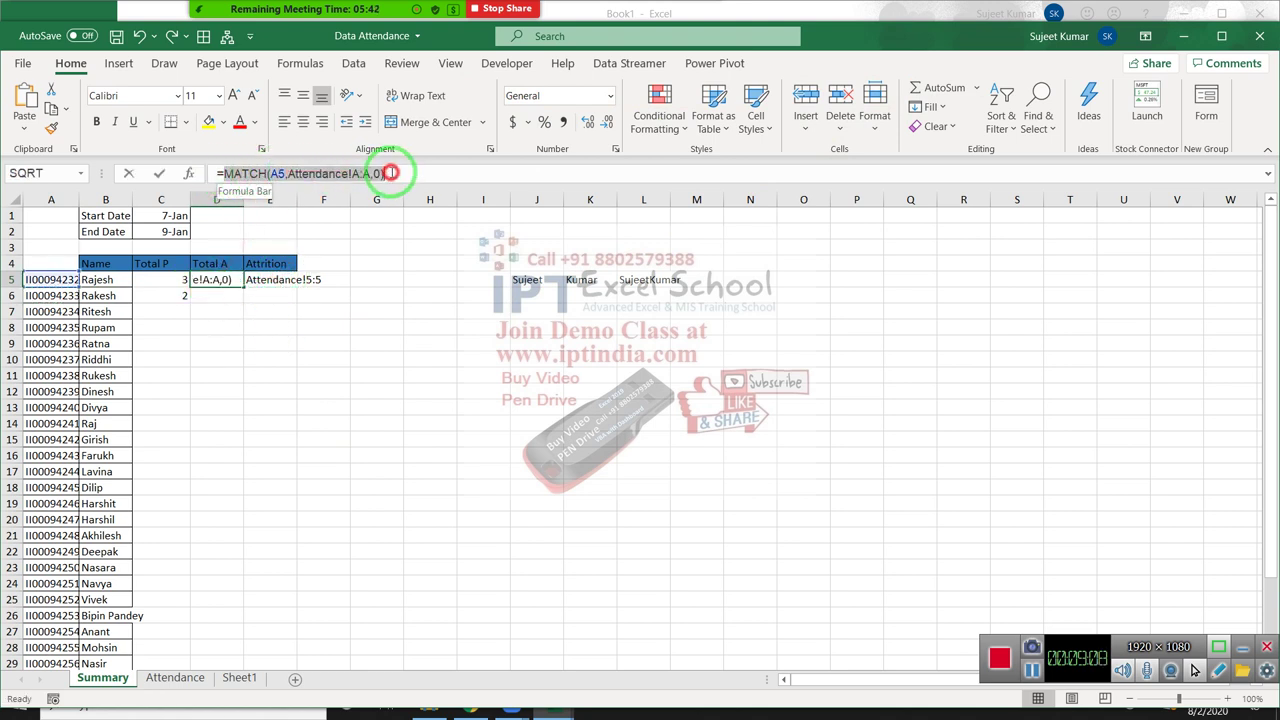
Copy the full MATCH(A5,Attendance!A:A,0) formula from D5
{"action": "key", "text": "Escape"}
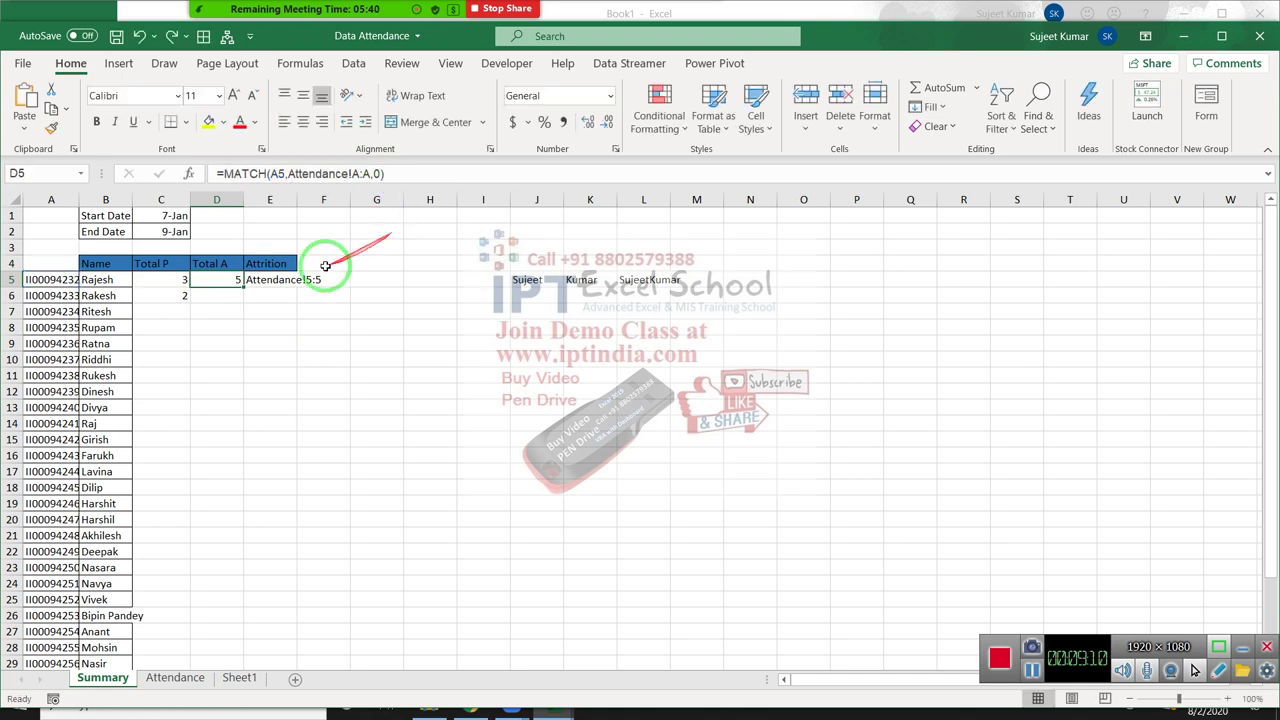
{"action": "double_click", "coordinate": [265, 280]}
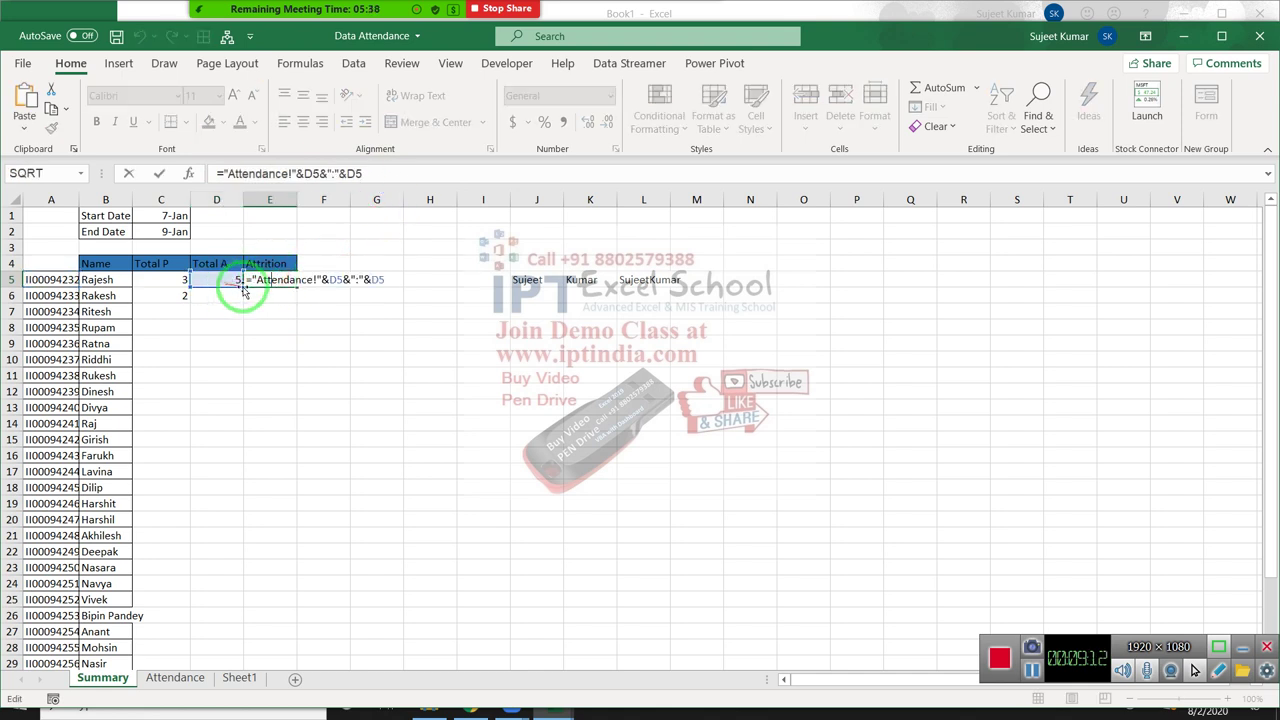
{"action": "left_click_drag", "start_coordinate": [225, 287], "coordinate": [371, 281]}
{"action": "left_click", "coordinate": [376, 281]}
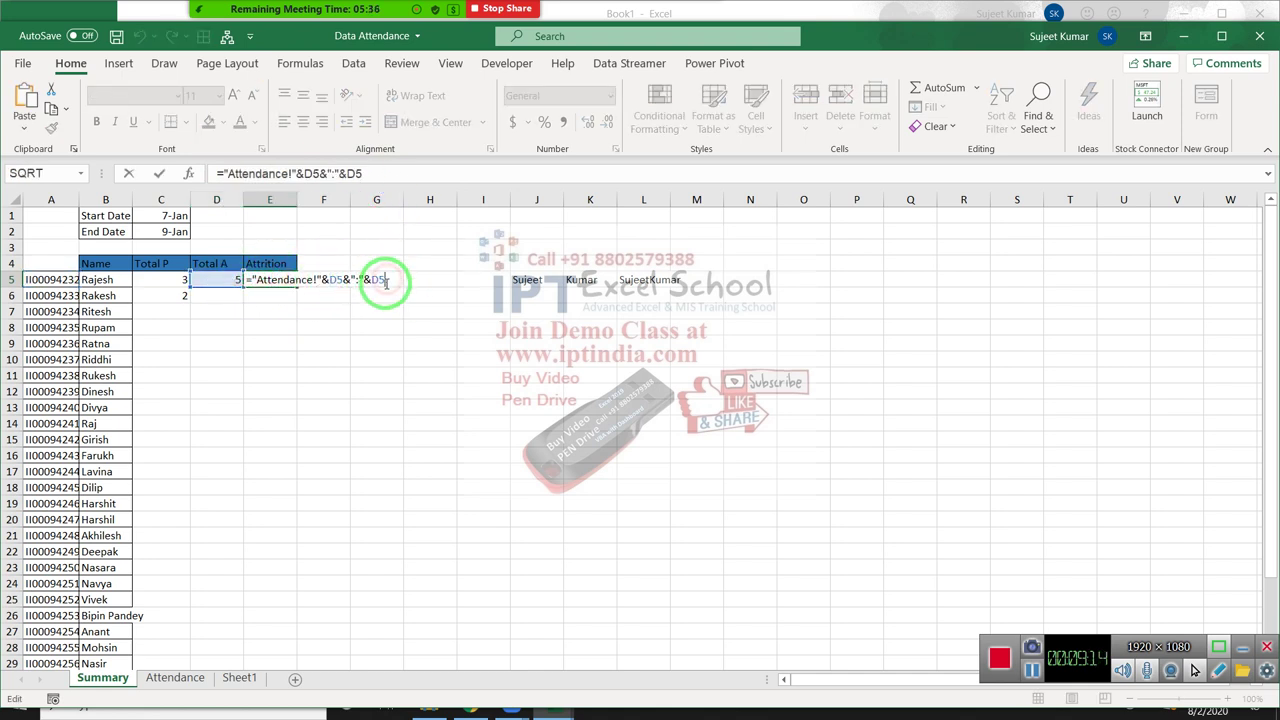
{"action": "key", "text": "ctrl+Return"}
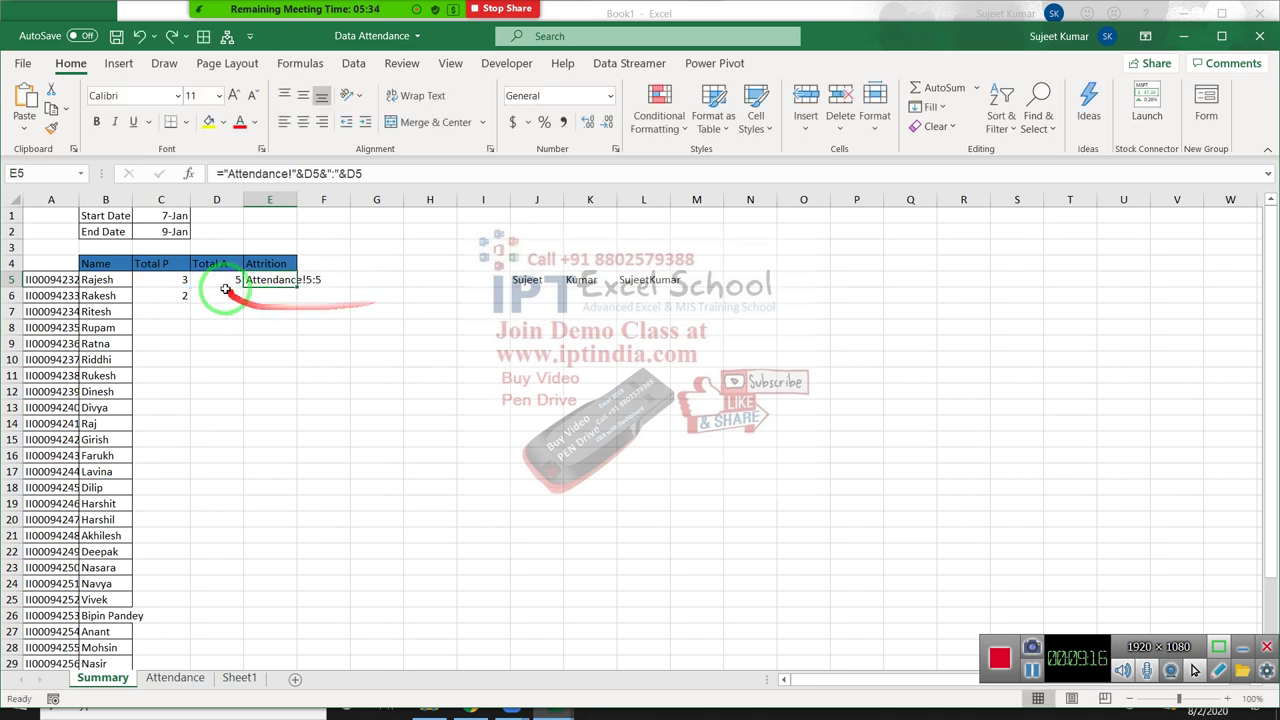
{"action": "left_click", "coordinate": [214, 279]}
{"action": "left_click", "coordinate": [240, 173]}
{"action": "left_click_drag", "start_coordinate": [222, 173], "coordinate": [429, 177]}
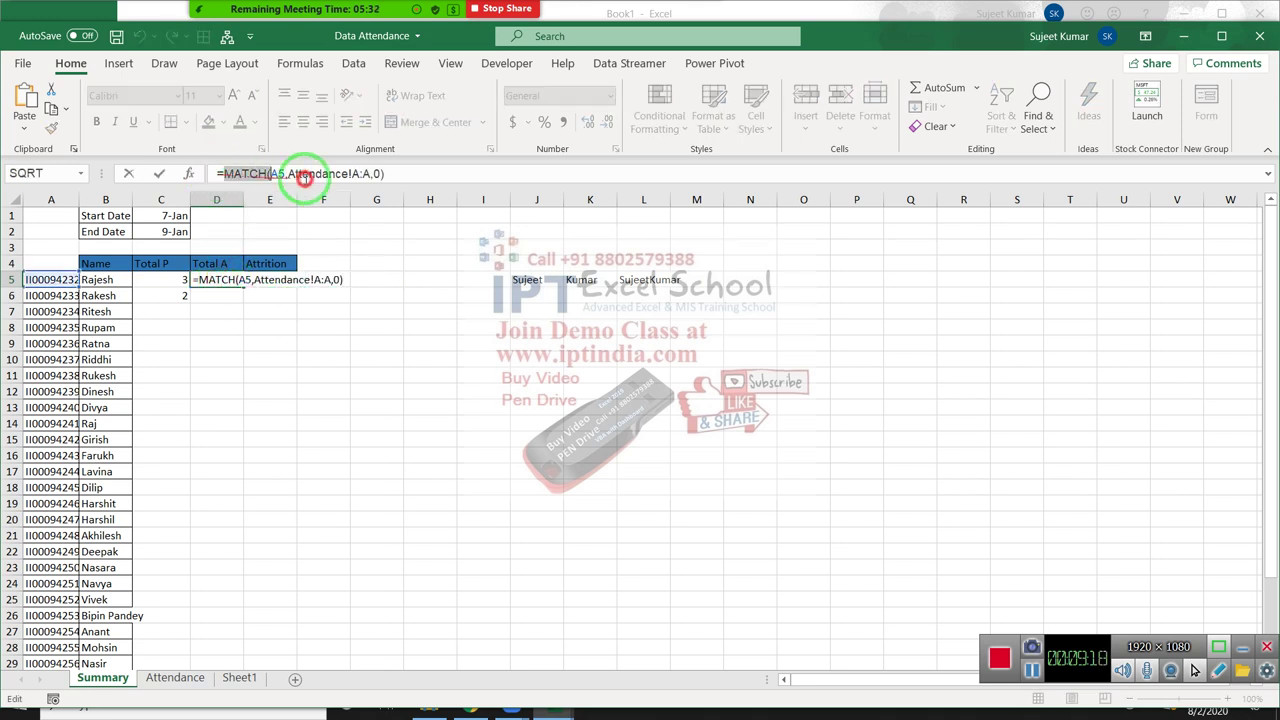
{"action": "key", "text": "Escape"}
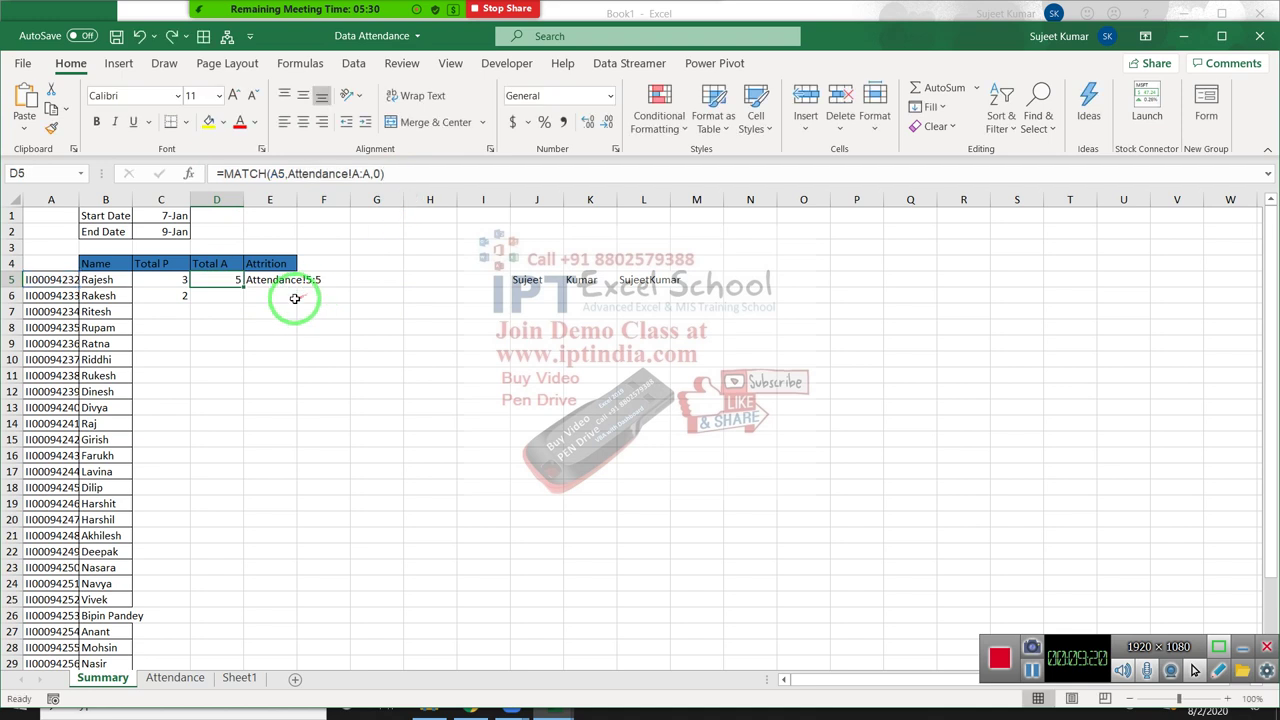
Replace the first D5 reference in E5's formula with the pasted MATCH formula
{"action": "left_click", "coordinate": [280, 286]}
{"action": "double_click", "coordinate": [323, 280]}
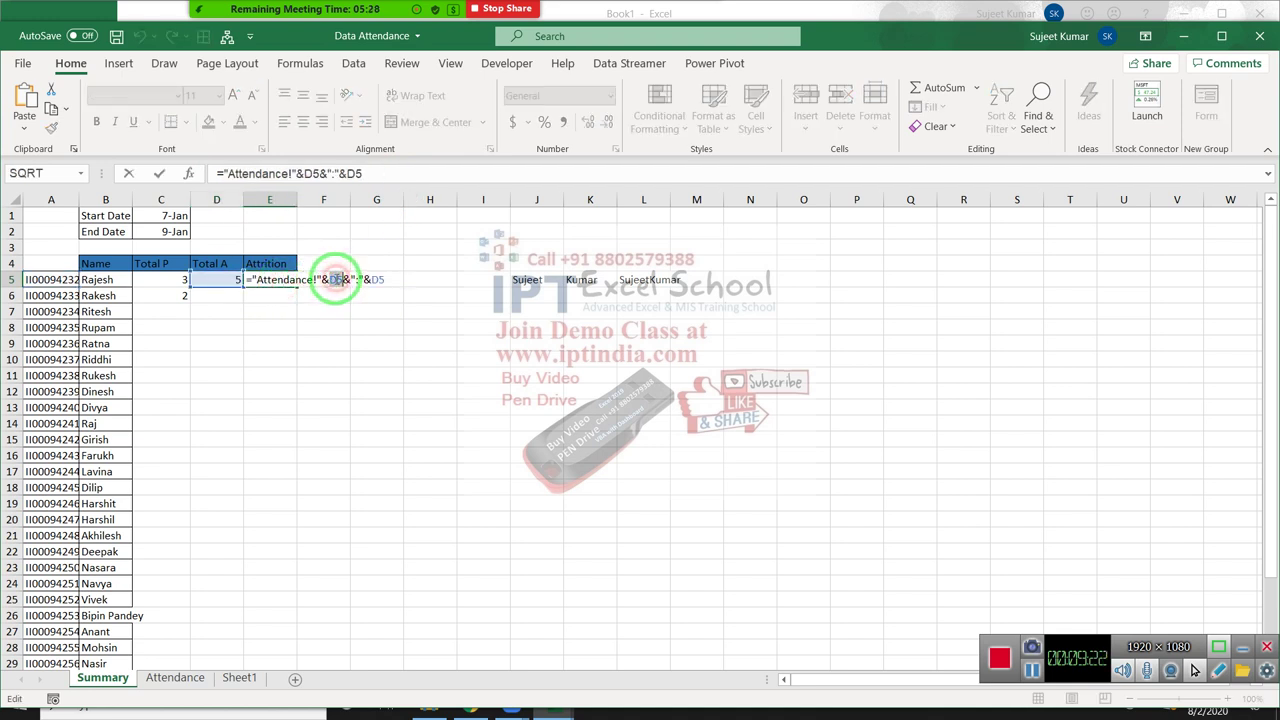
{"action": "type", "text": "("}
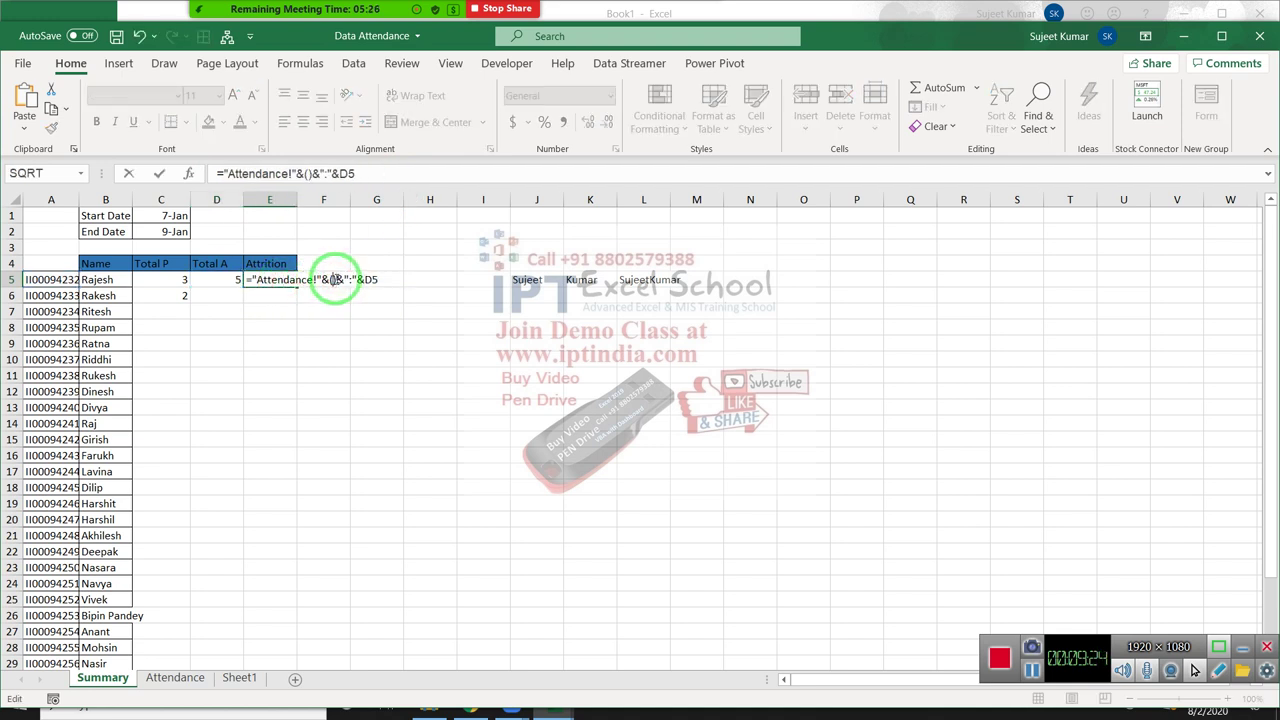
{"action": "type", "text": "MATCH(A5,Attendance!A:A,0)"}
{"action": "key", "text": "Return"}
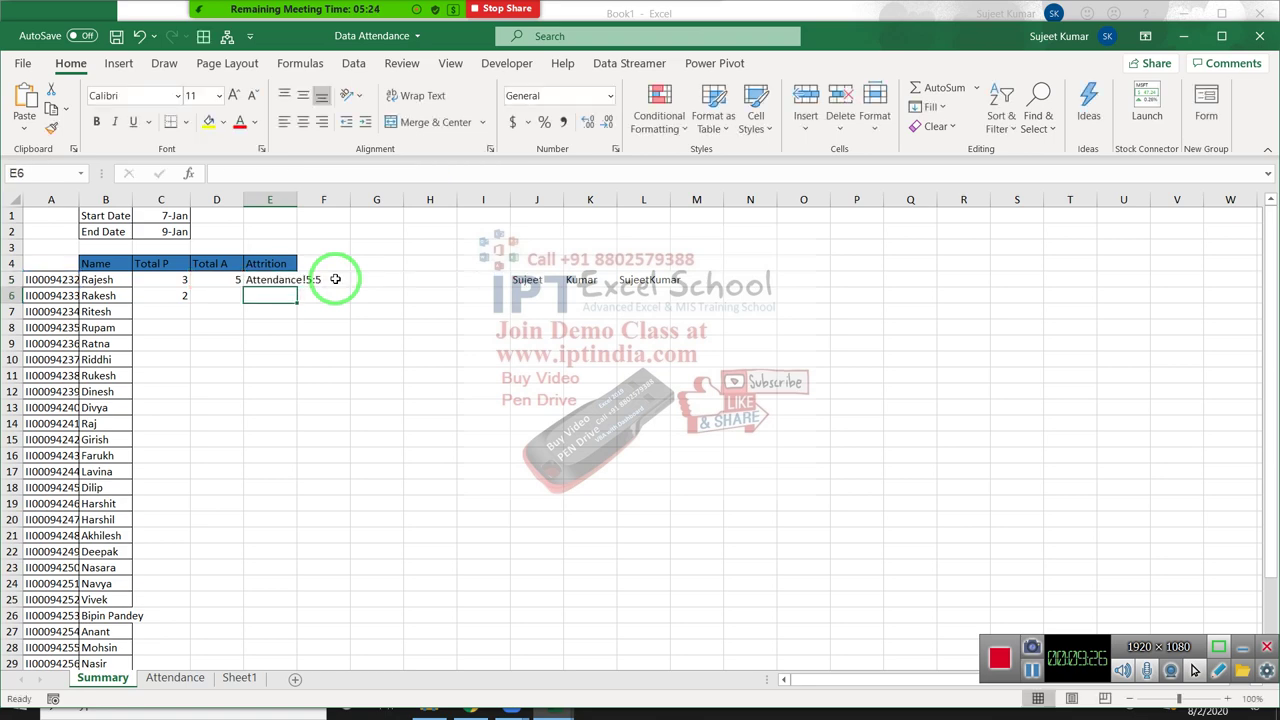
Replace E5's trailing D5 reference with the MATCH formula too, keeping the Attendance!5:5 result
{"action": "key", "text": "Up"}
{"action": "key", "text": "Left"}
{"action": "mouse_move", "coordinate": [336, 277]}
{"action": "left_mouse_down"}
{"action": "mouse_move", "coordinate": [231, 200]}
{"action": "mouse_move", "coordinate": [457, 177]}
{"action": "left_mouse_up"}
{"action": "key", "text": "Escape"}
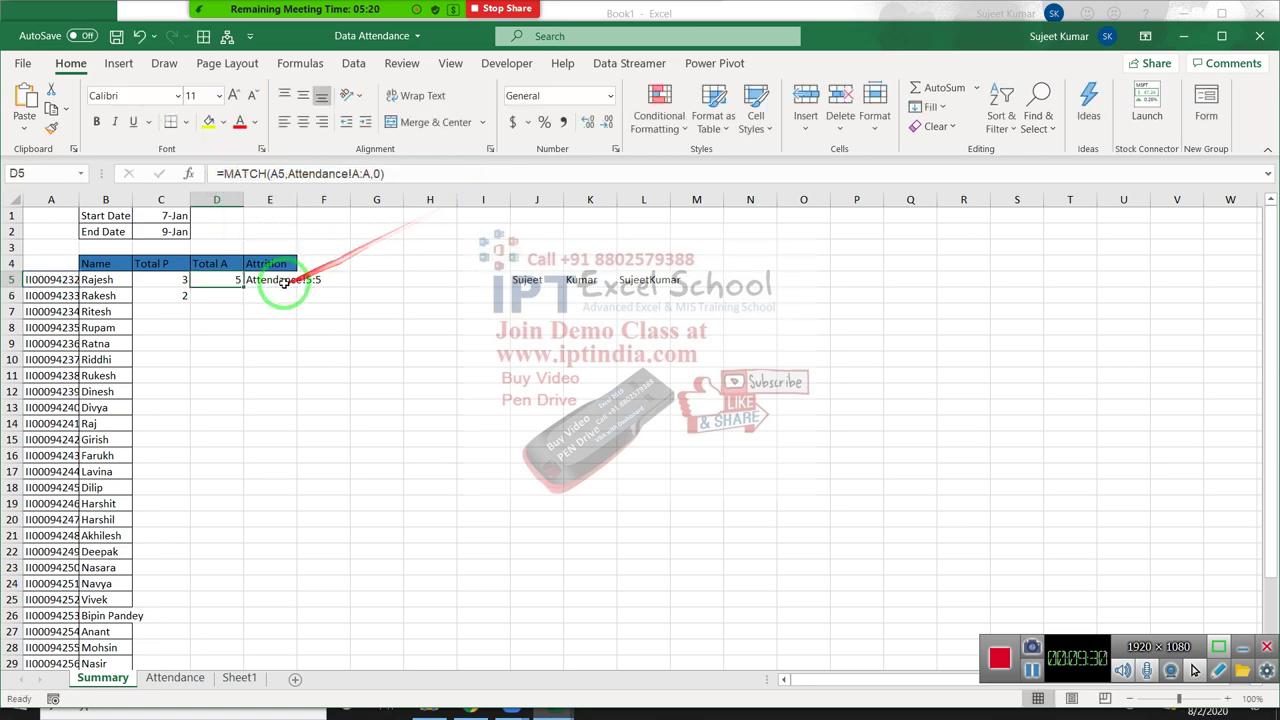
{"action": "double_click", "coordinate": [270, 280]}
{"action": "double_click", "coordinate": [517, 280]}
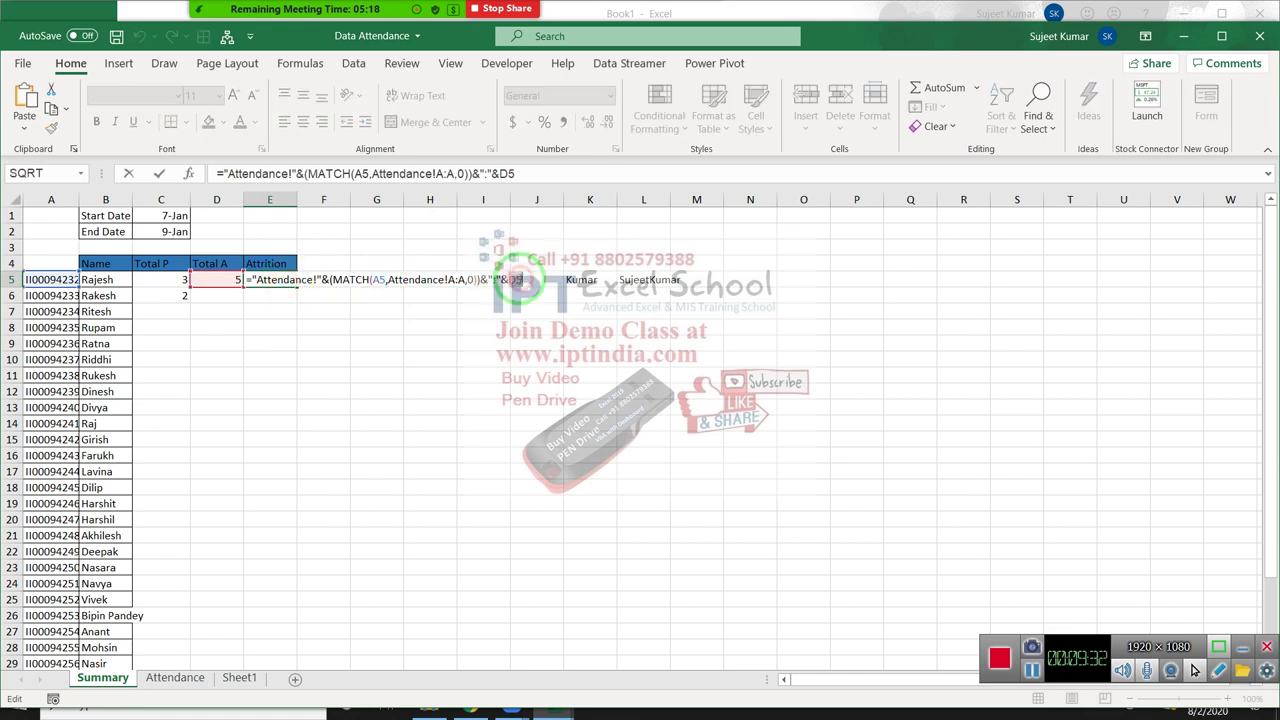
{"action": "type", "text": "("}
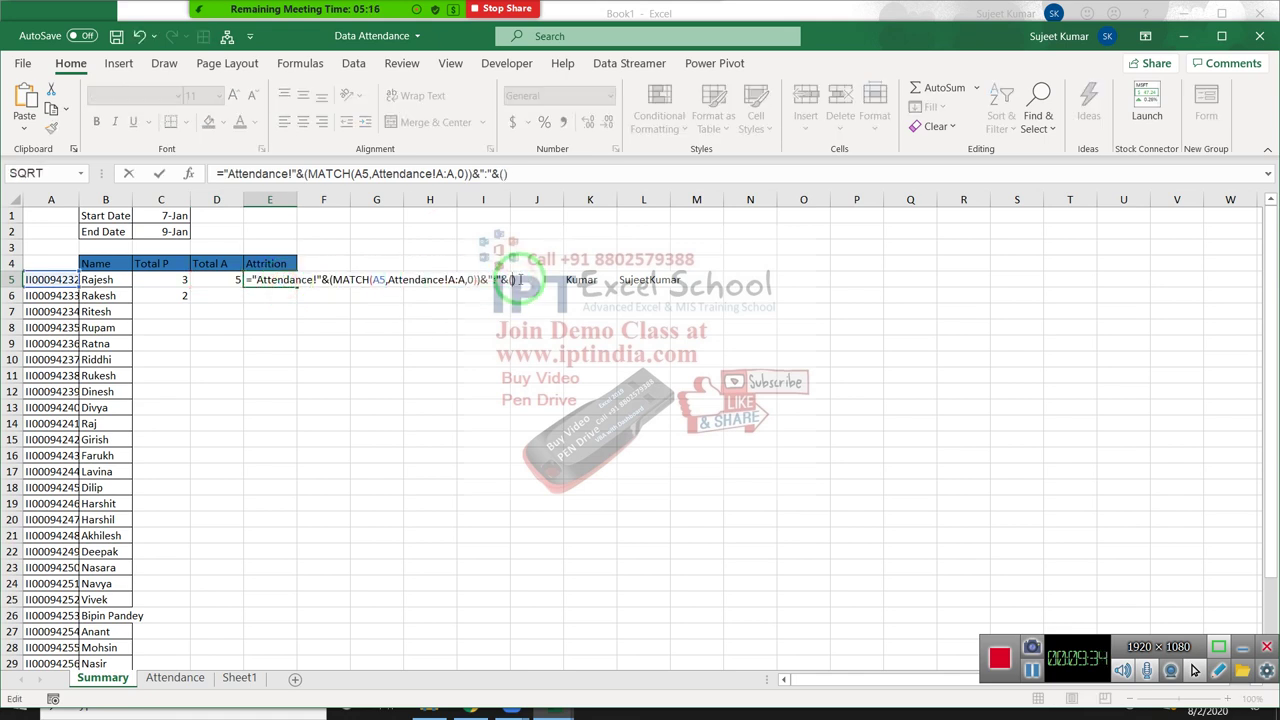
{"action": "type", "text": "MATCH(A5,Attendance!A:A,0)"}
{"action": "key", "text": "ctrl+Return"}
Clear the D5 helper value and select E5's formula text for copying
{"action": "key", "text": "Left"}
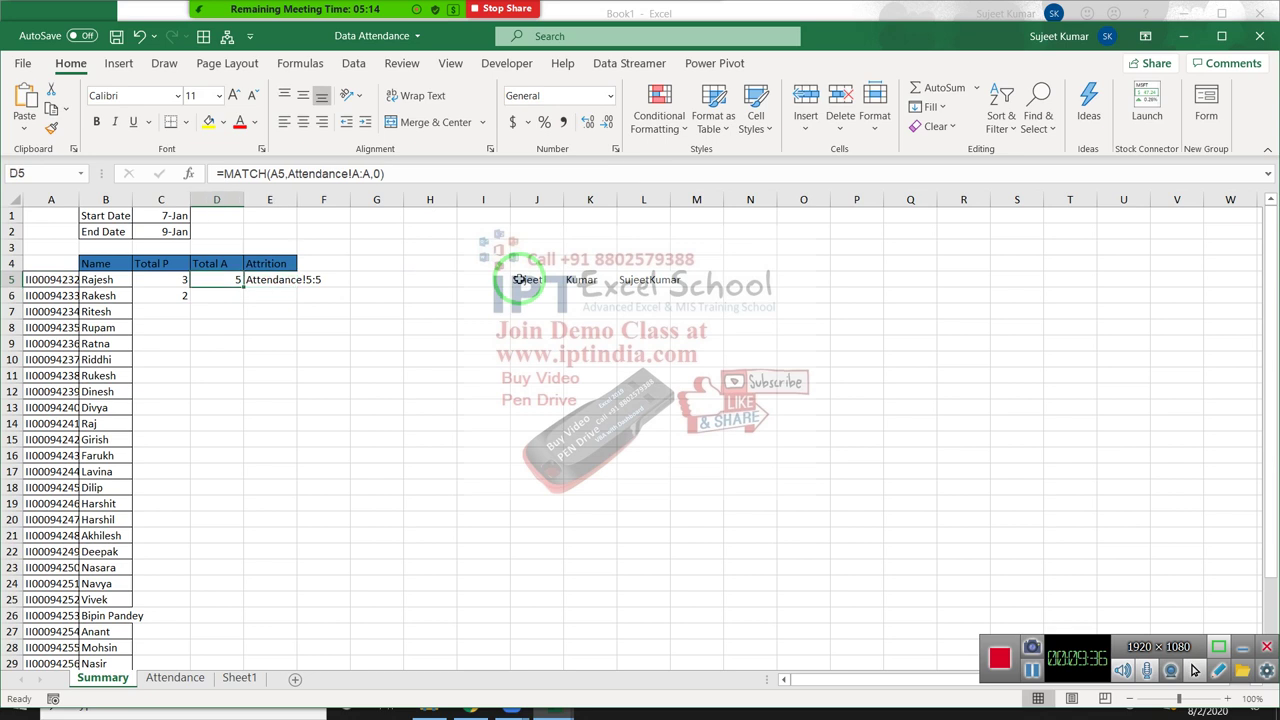
{"action": "key", "text": "Delete"}
{"action": "key", "text": "Right"}
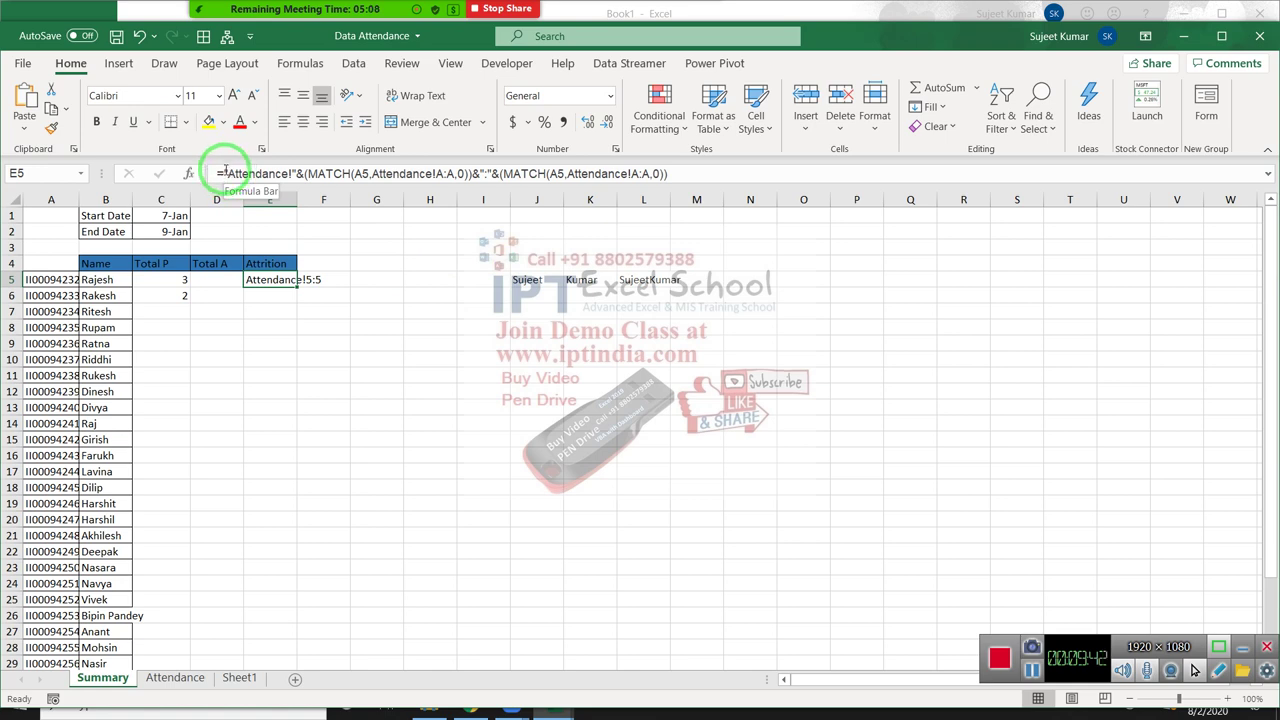
{"action": "left_click_drag", "start_coordinate": [225, 172], "coordinate": [231, 307]}
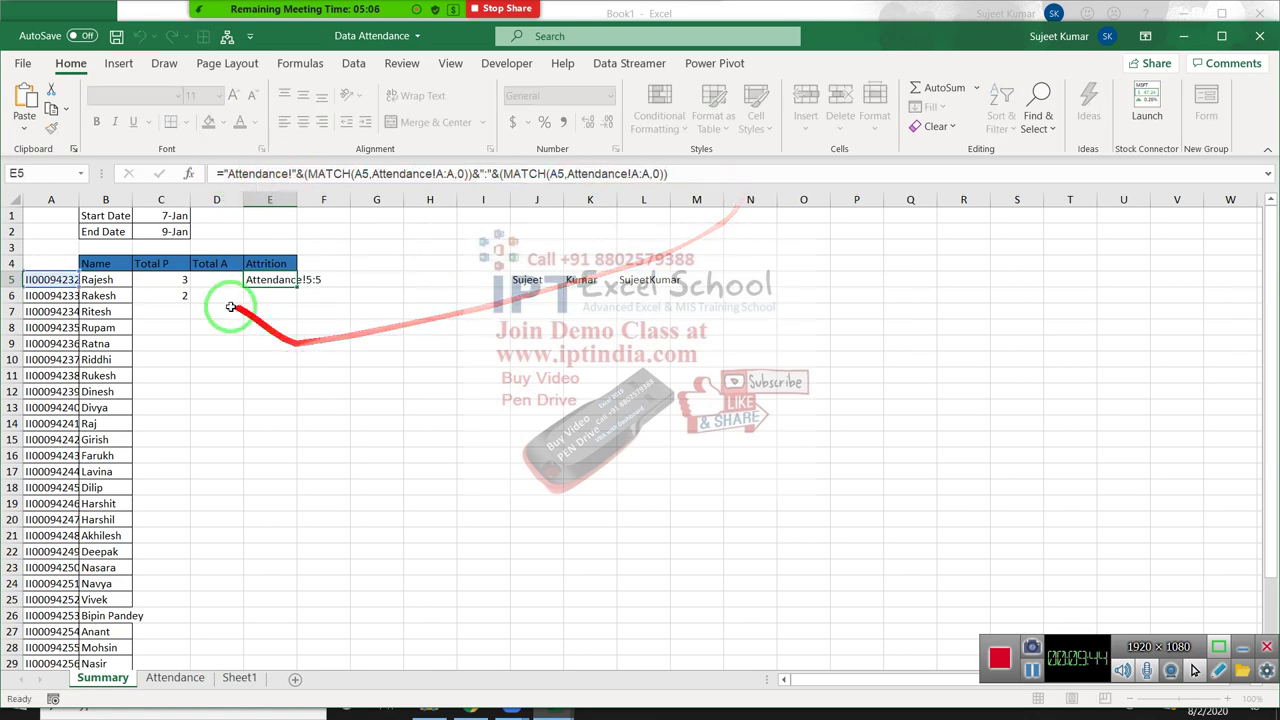
Delete Attendance!5:5 from C5's COUNTIFS and trial-paste the reference expression, then undo the paste
{"action": "left_click", "coordinate": [165, 279]}
{"action": "double_click", "coordinate": [156, 280]}
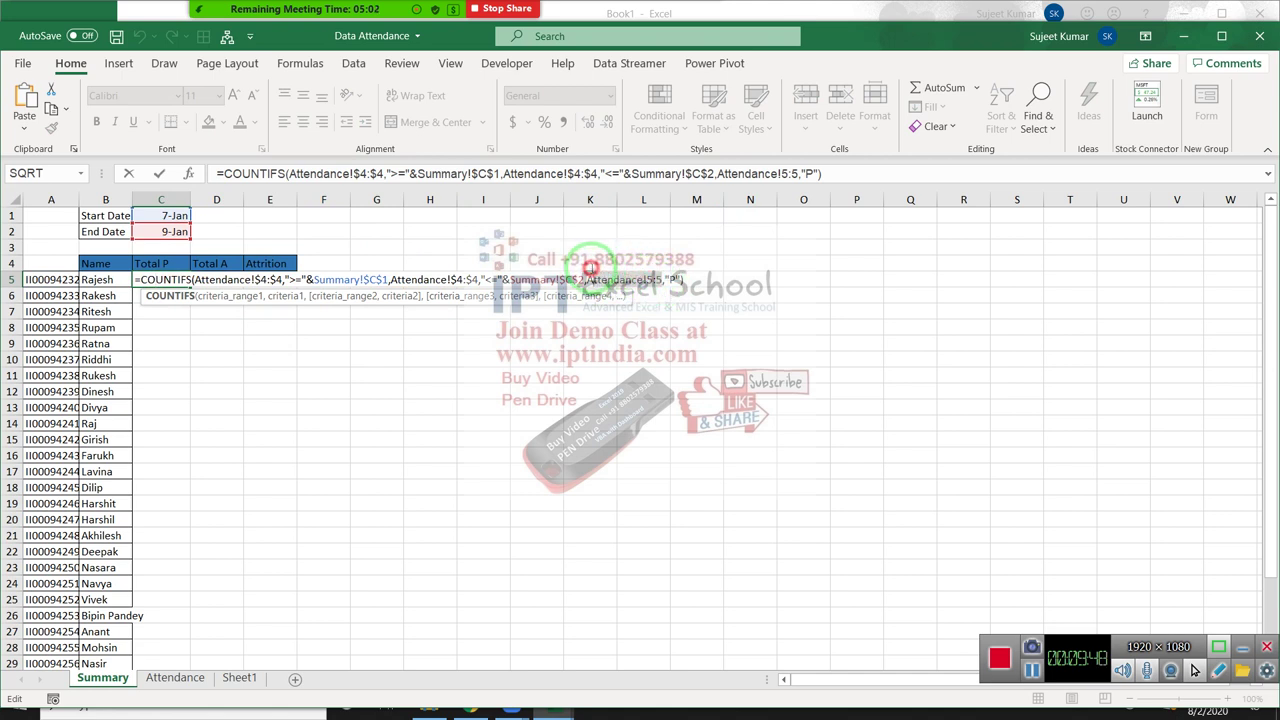
{"action": "left_click_drag", "start_coordinate": [585, 272], "coordinate": [679, 385]}
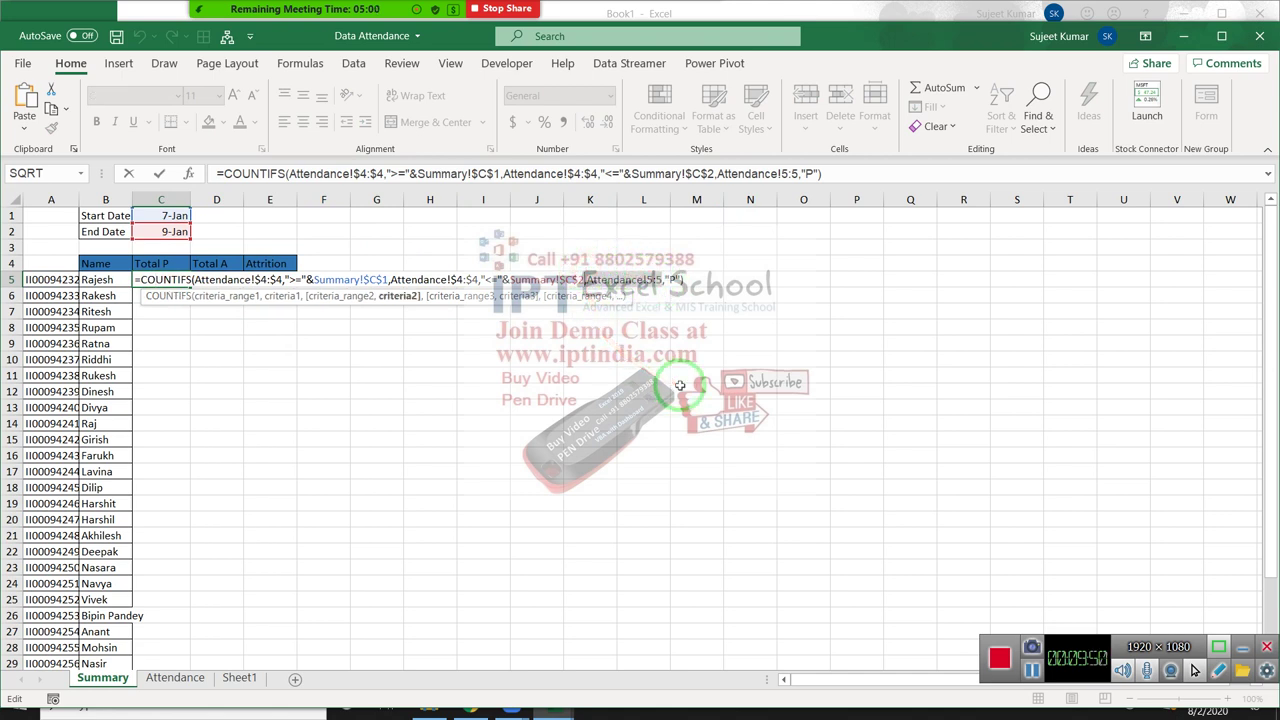
{"action": "key", "text": "Right"}
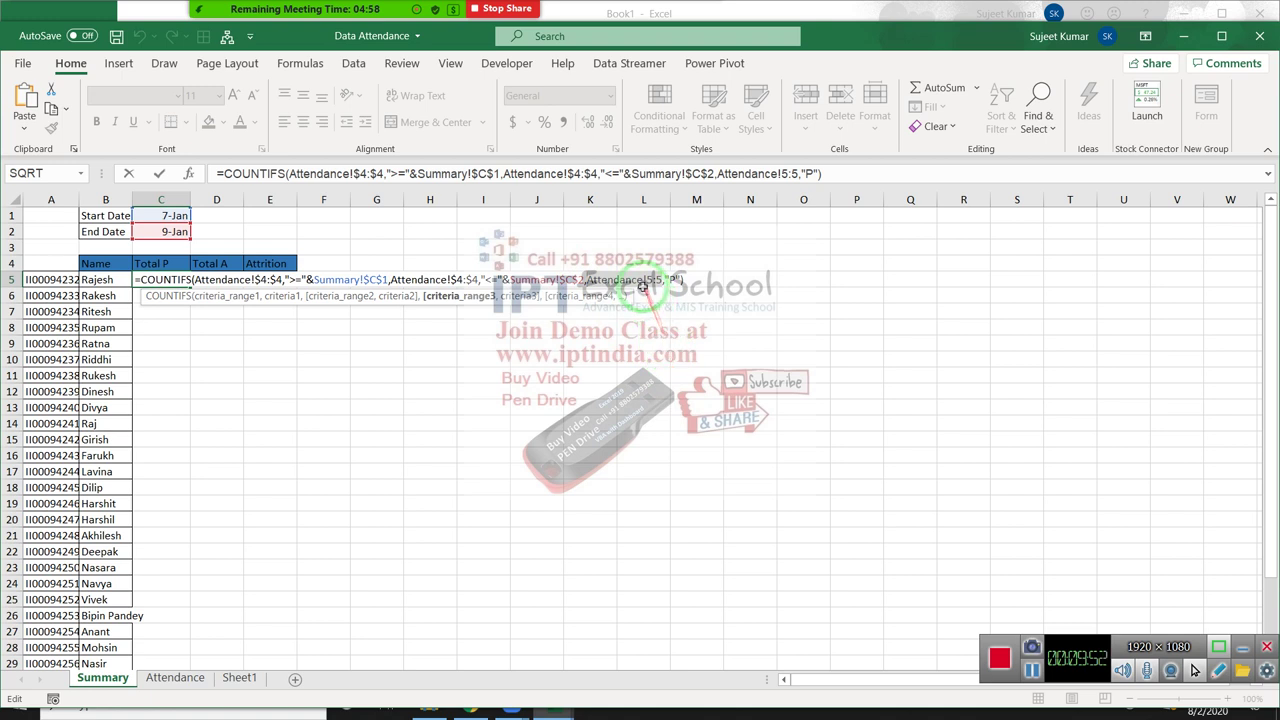
{"action": "double_click", "coordinate": [638, 280]}
{"action": "key", "text": "Delete"}
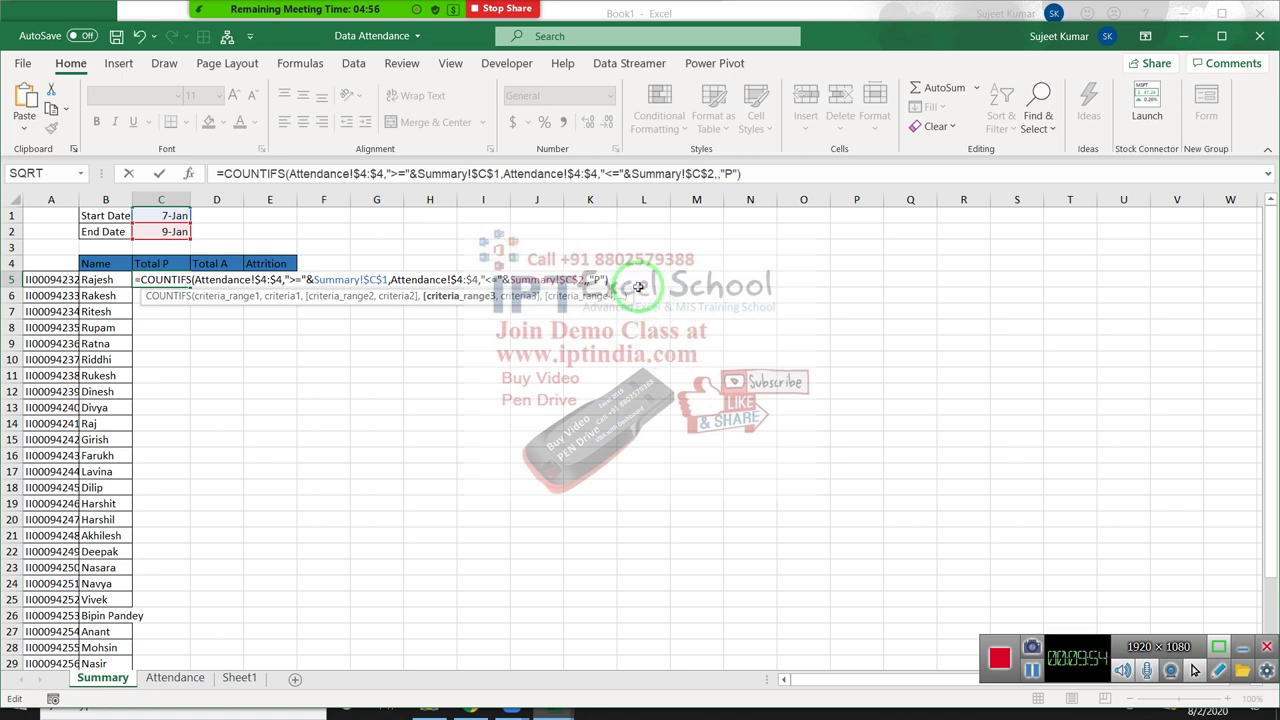
{"action": "type", "text": "\"Attendance!\"&(MATCH(A5,Attendance!A:A,0))&\":\"&(MATCH(A5,Attendance!A:A,0))"}
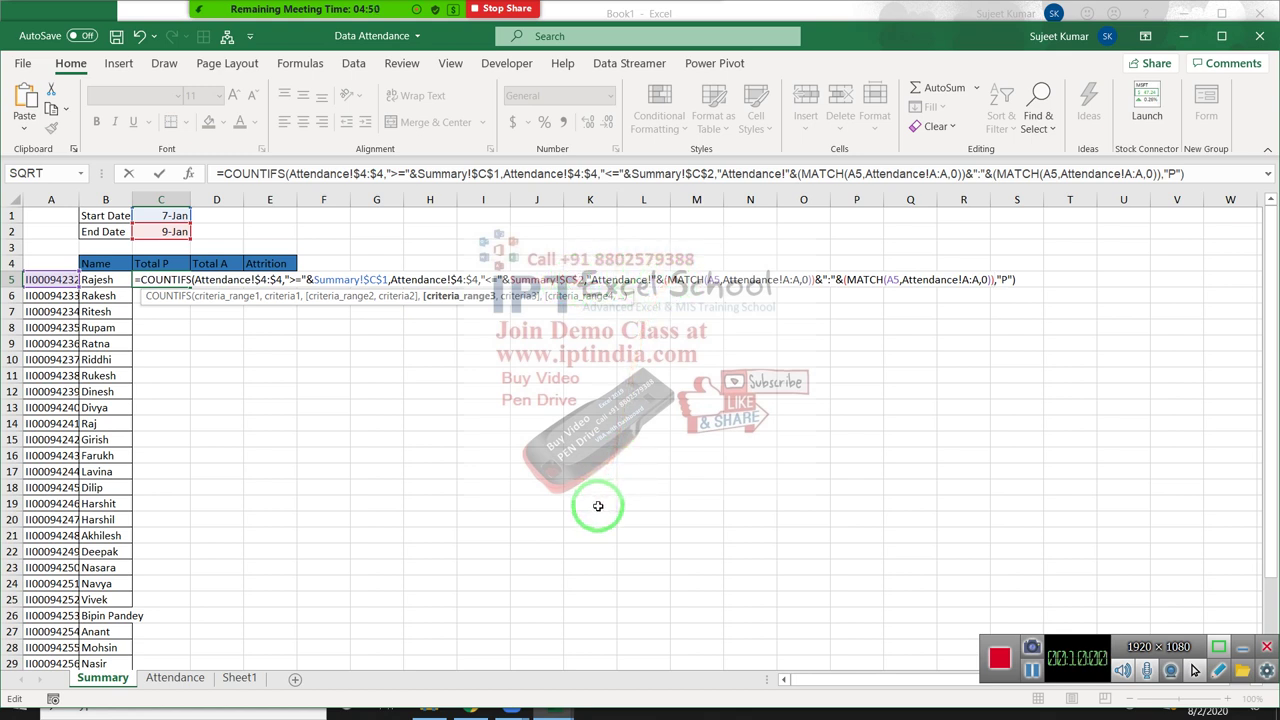
{"action": "key", "text": "ctrl+z"}
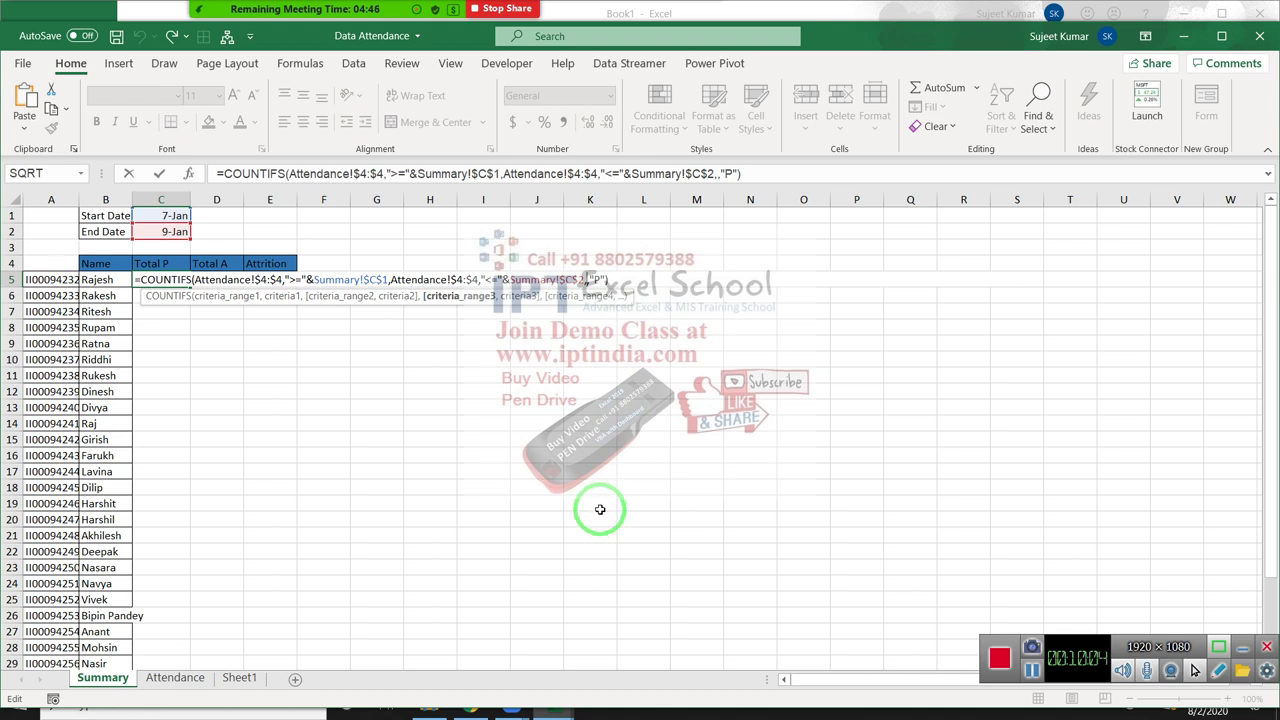
Insert INDIRECT( with the MATCH-built reference and a closing bracket, so C5 still returns 3
{"action": "type", "text": "ind"}
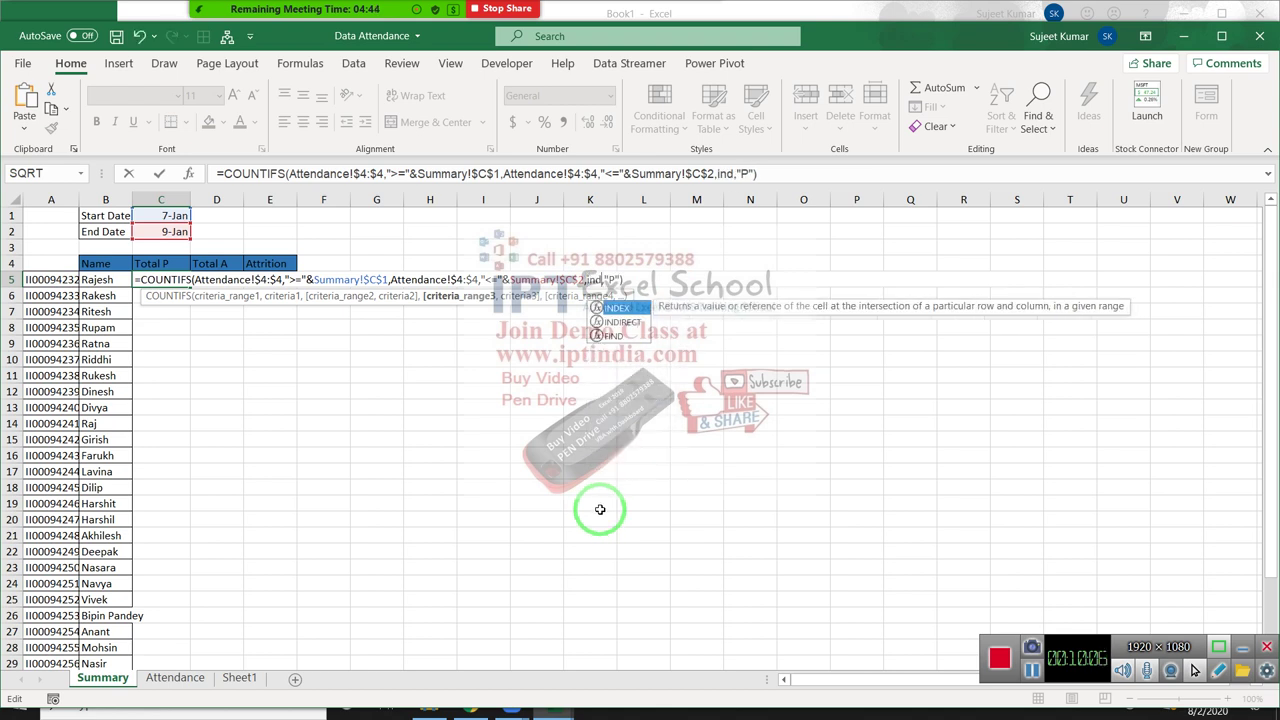
{"action": "key", "text": "Down"}
{"action": "key", "text": "Tab"}
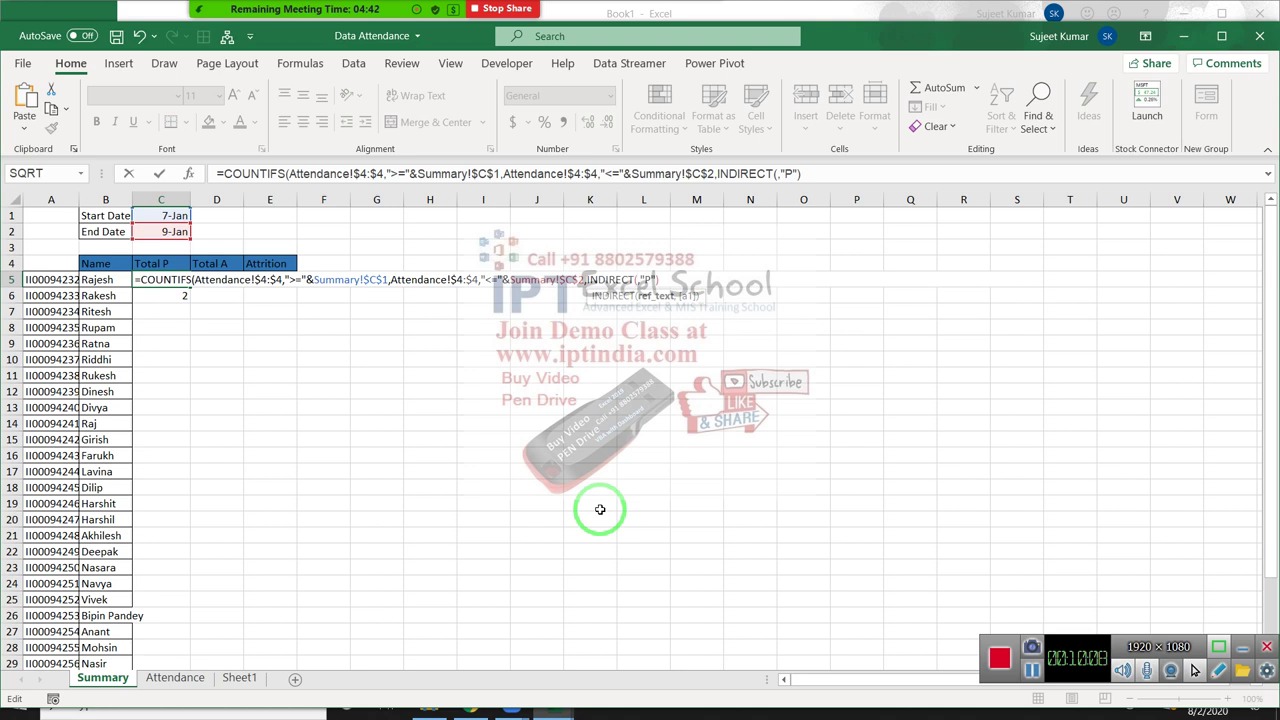
{"action": "type", "text": "\"Attendance!\"&(MATCH(A5,Attendance!A:A,0))&\":\"&(MATCH(A5,Attendance!A:A,0))"}
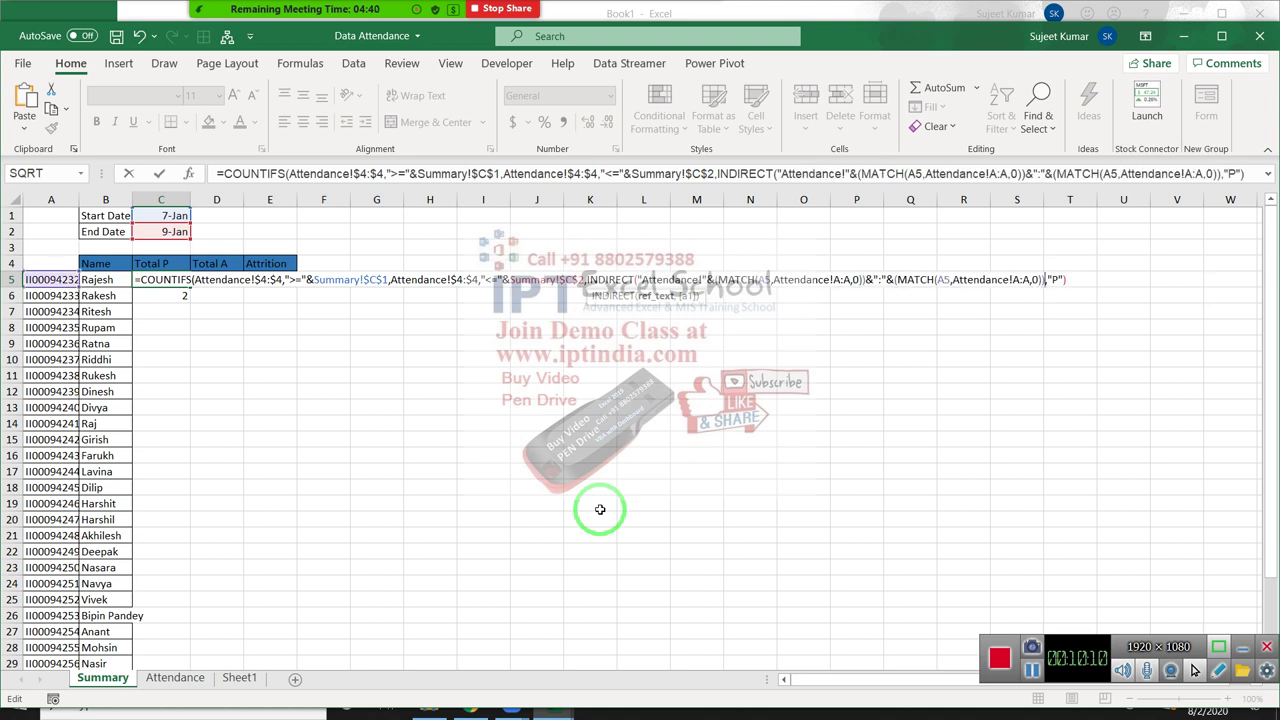
{"action": "type", "text": ")"}
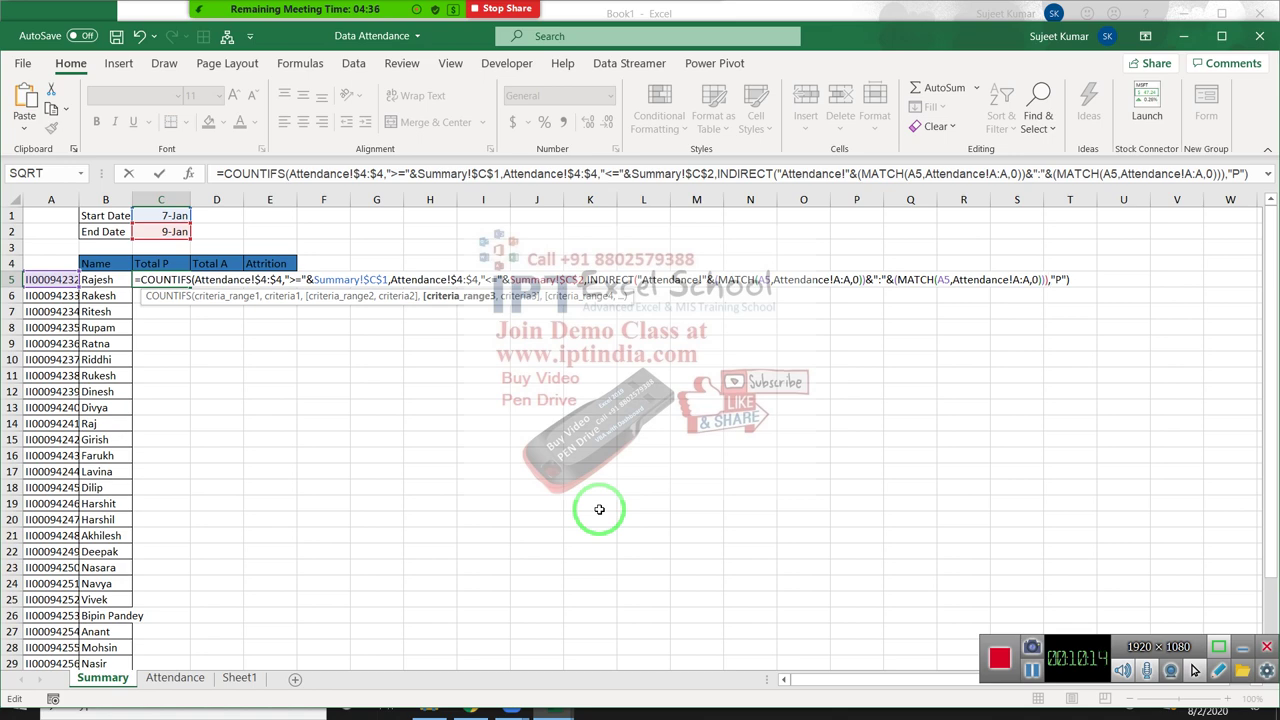
{"action": "key", "text": "Return"}
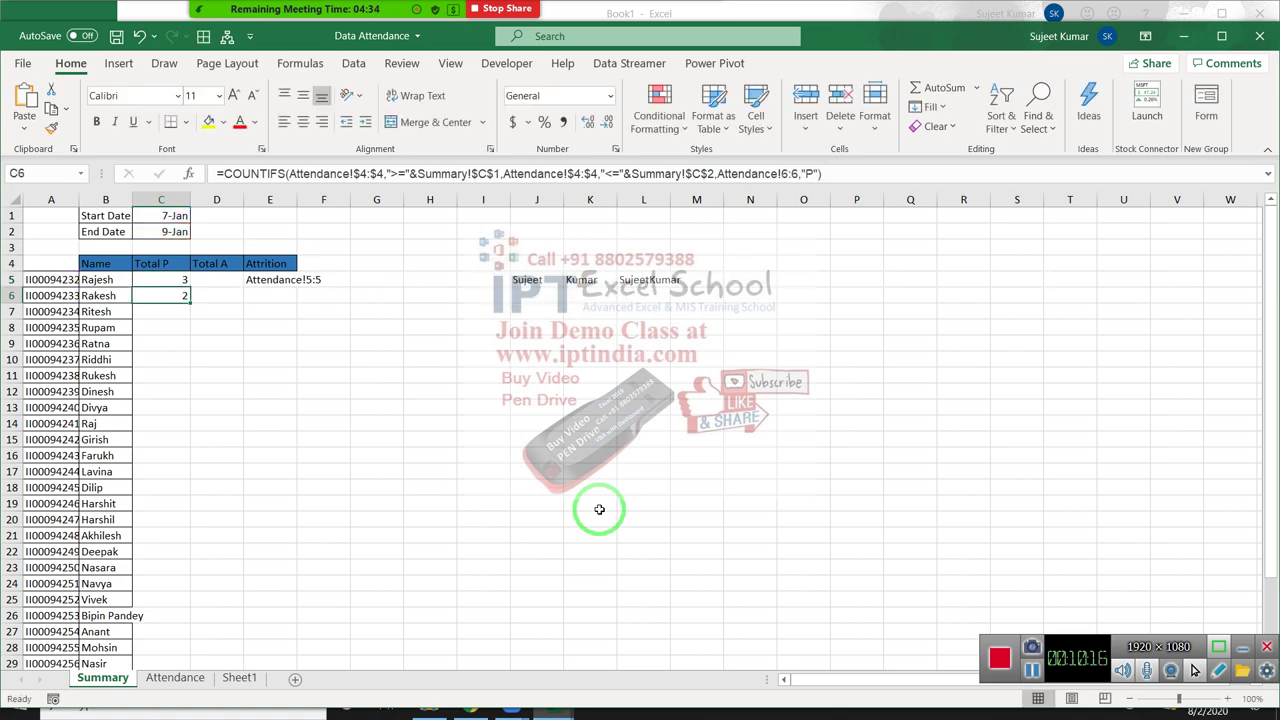
{"action": "key", "text": "Up"}
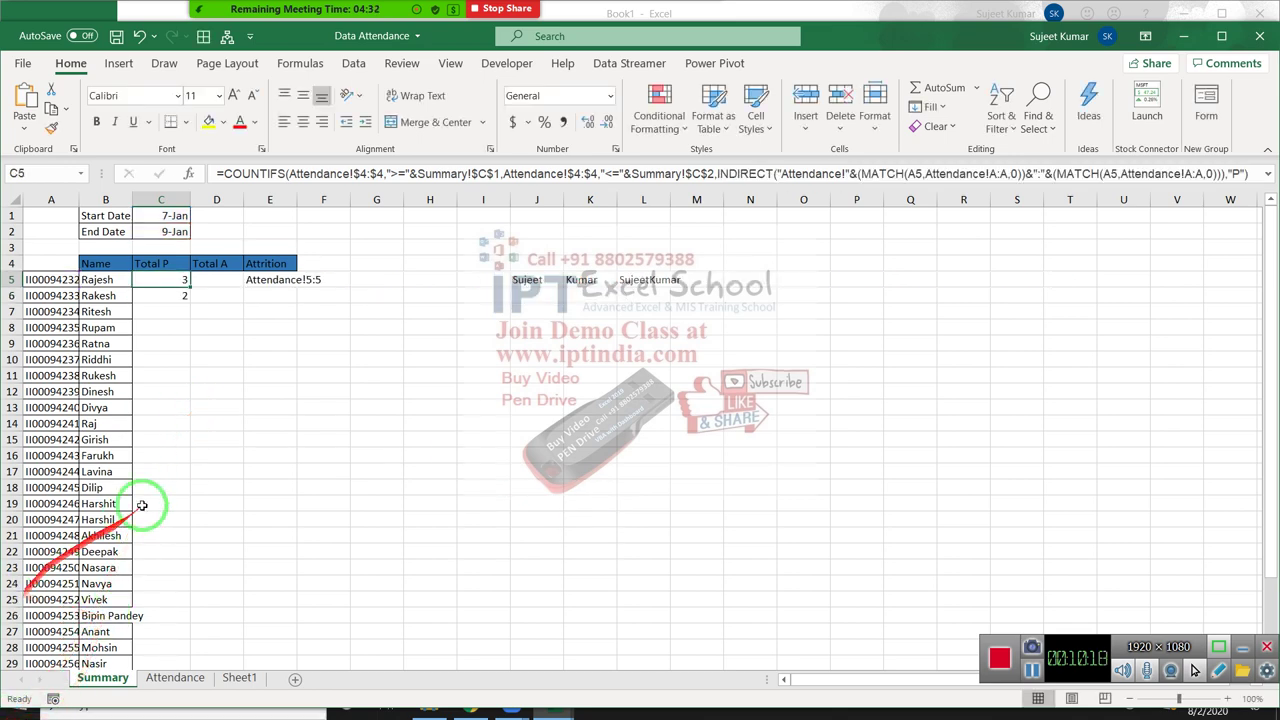
Inspect C5's INDIRECT-based COUNTIFS formula, leaving it unchanged
{"action": "double_click", "coordinate": [165, 280]}
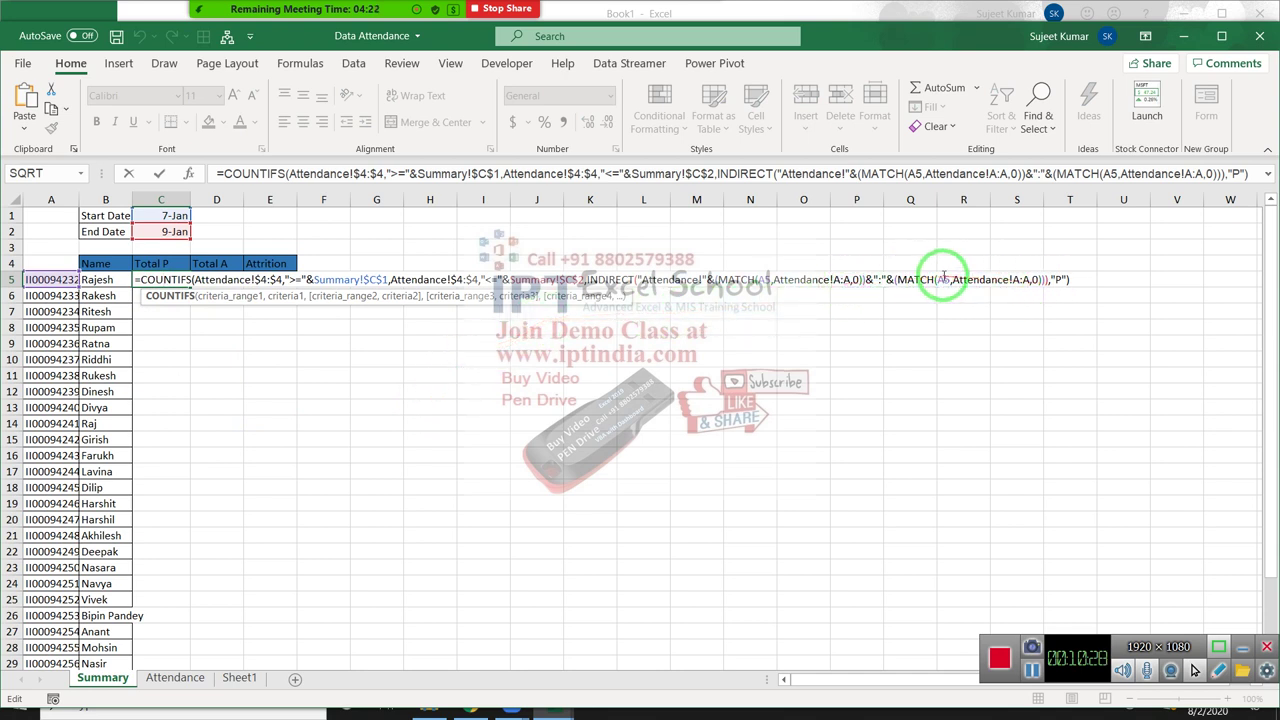
{"action": "left_click", "coordinate": [940, 280]}
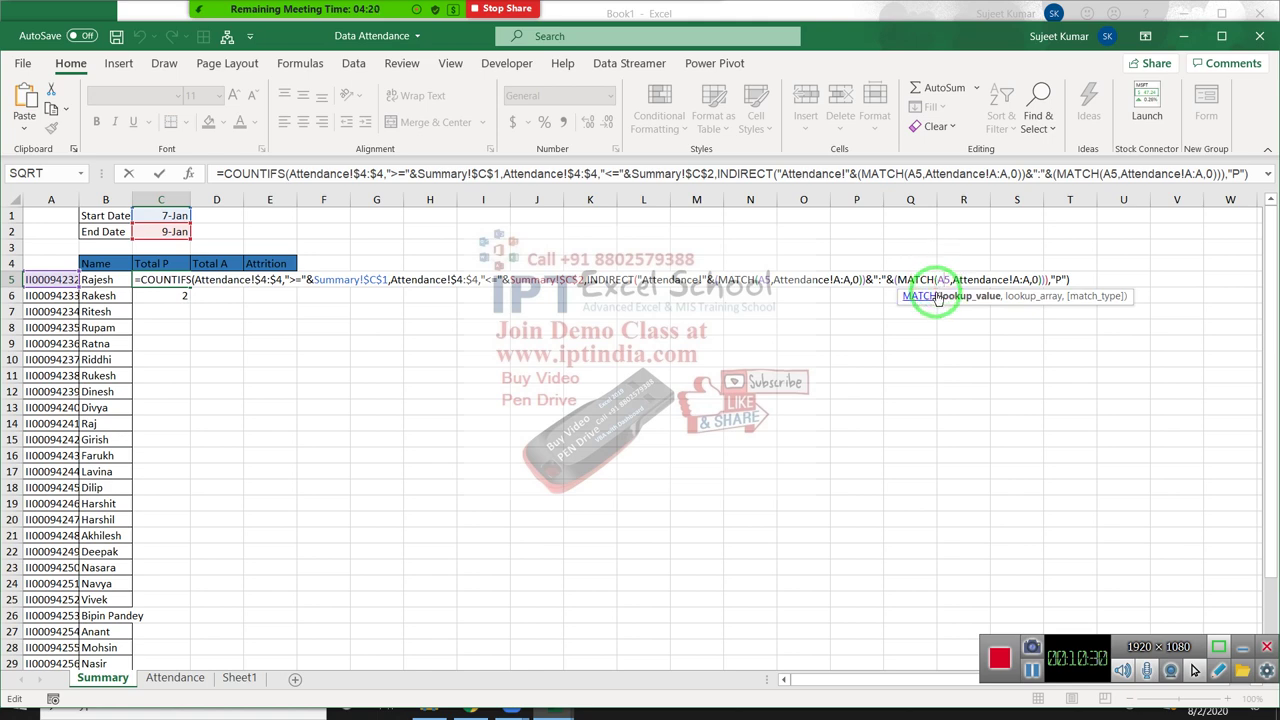
{"action": "key", "text": "Return"}
{"action": "key", "text": "Up"}
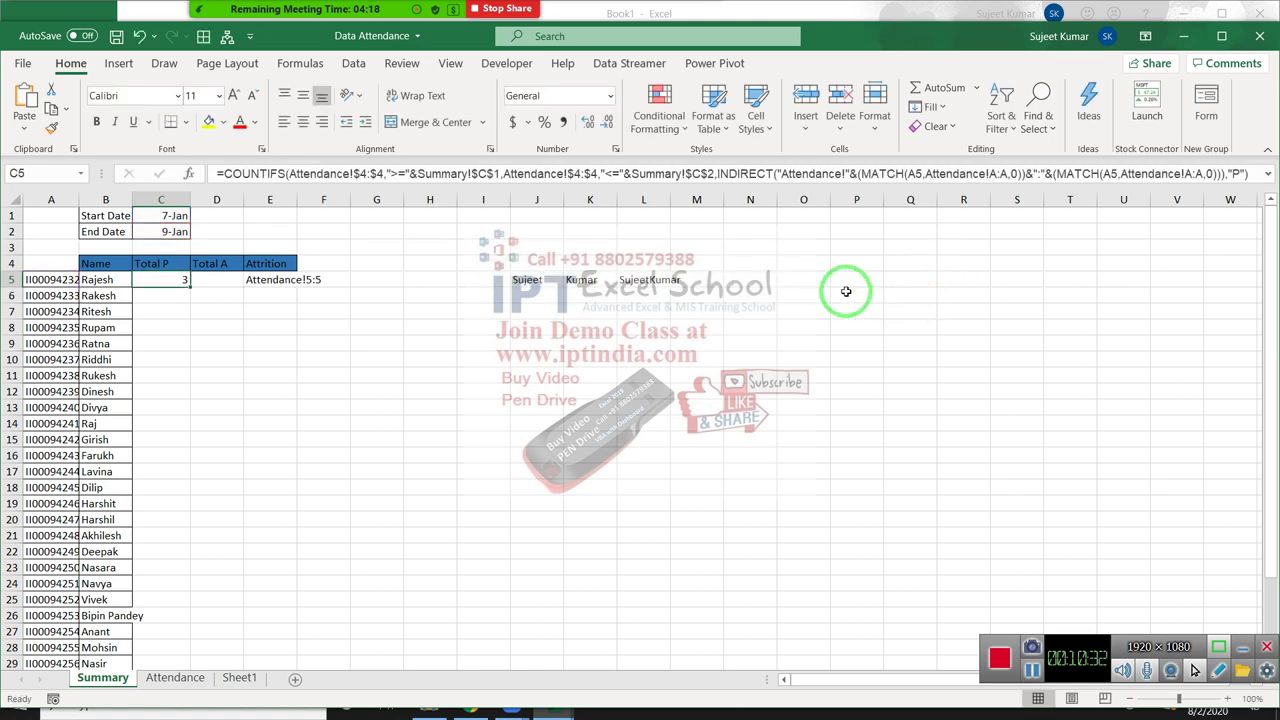
Fill C5's formula down to C29, giving each employee a present count of 2 or 3
{"action": "double_click", "coordinate": [188, 289]}
{"action": "left_click", "coordinate": [170, 328]}
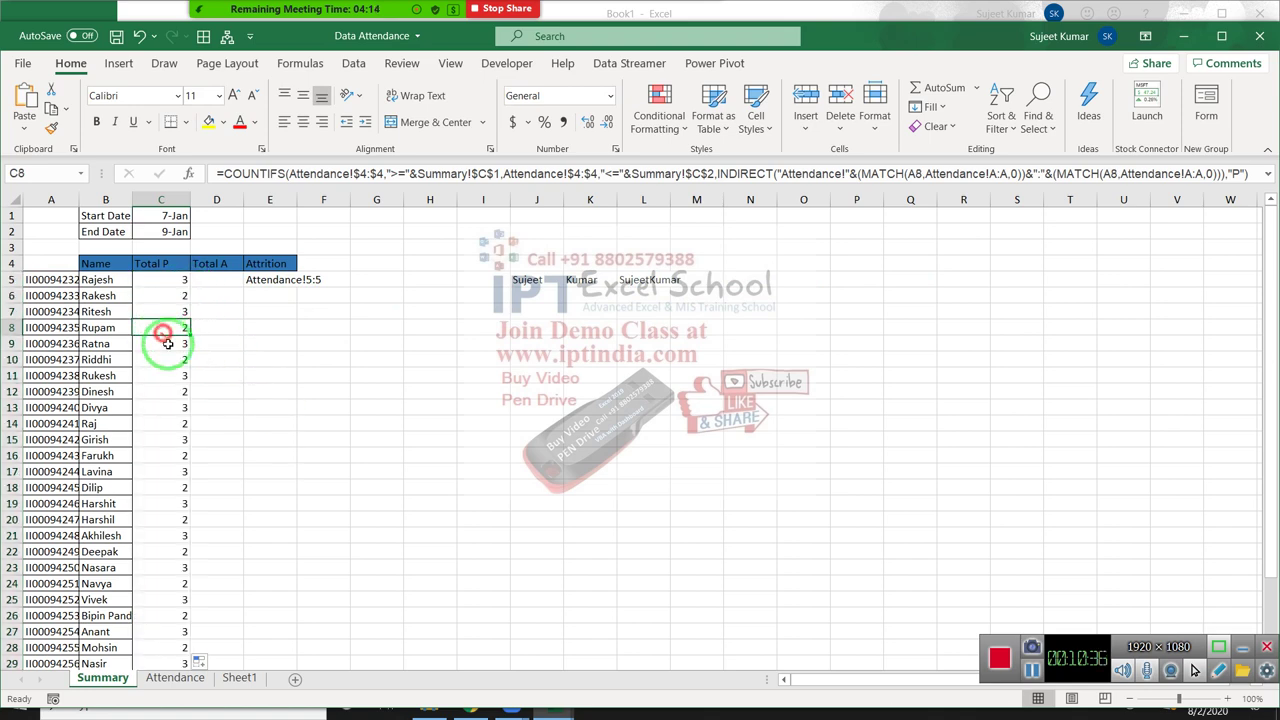
{"action": "scroll", "coordinate": [172, 400], "scroll_direction": "down", "scroll_amount": 6}
{"action": "scroll", "coordinate": [172, 442], "scroll_direction": "up", "scroll_amount": 6}
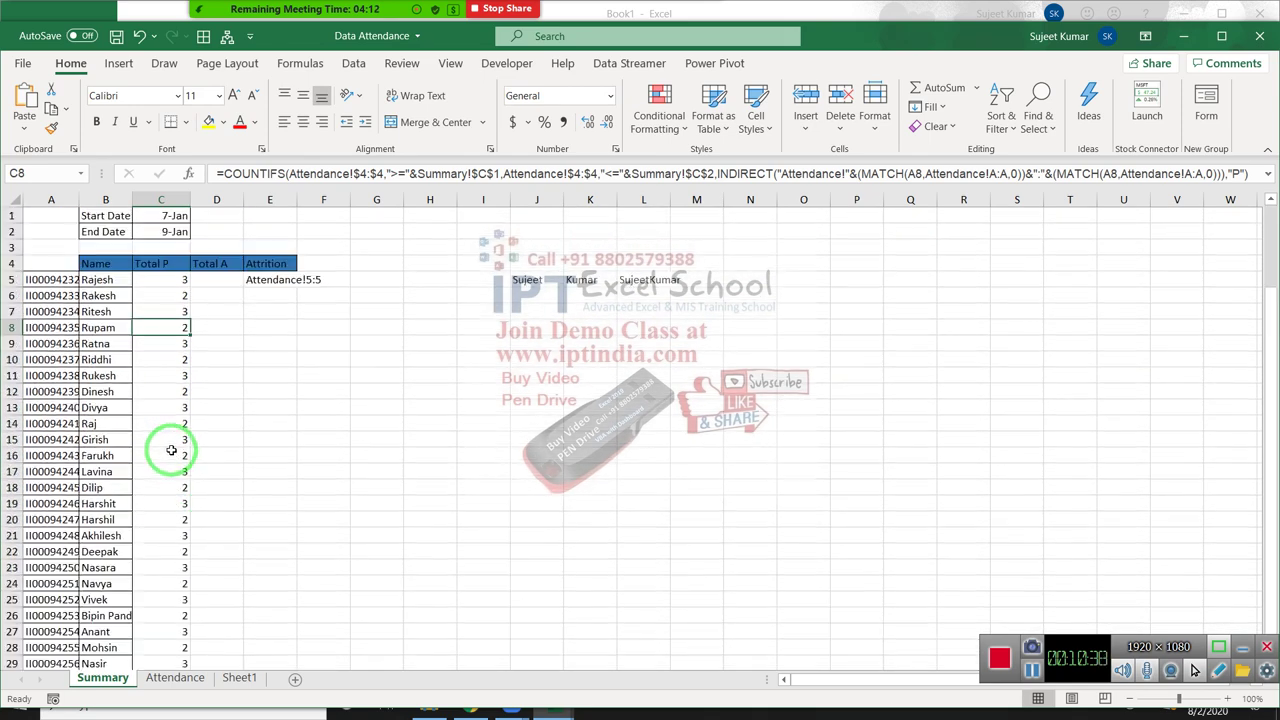
{"action": "left_click", "coordinate": [162, 280]}
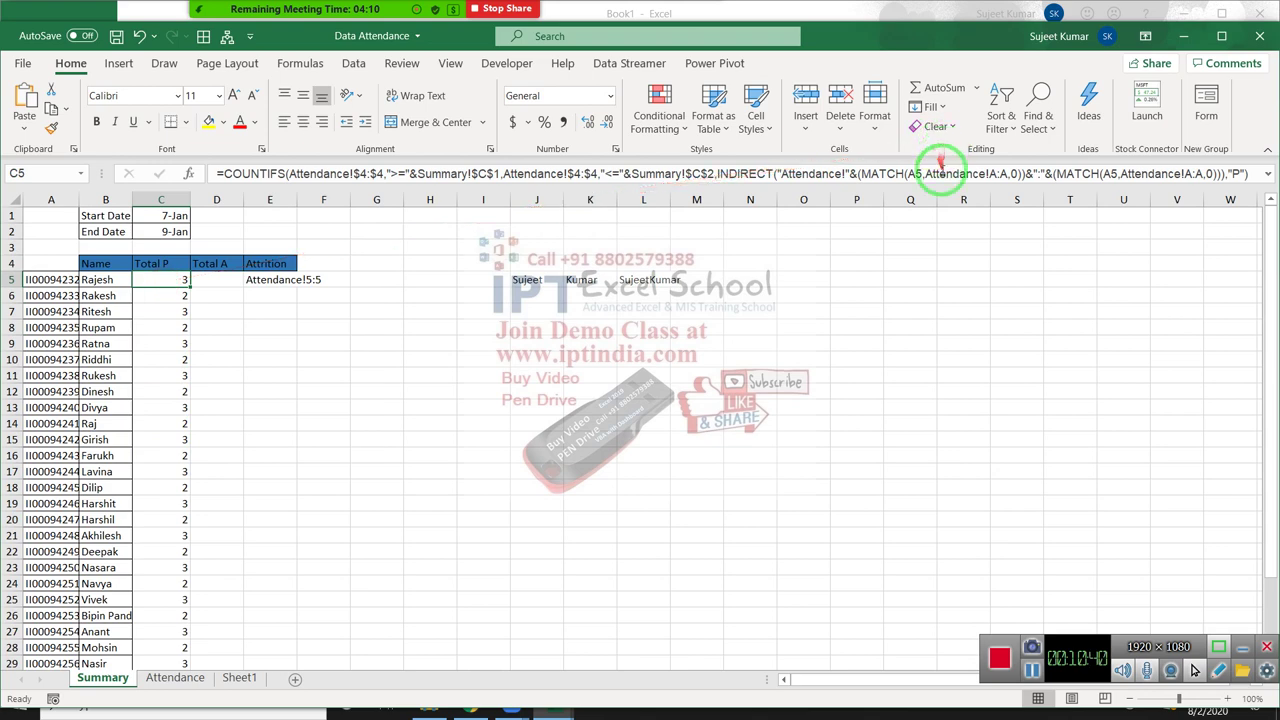
Copy C5's COUNTIFS formula into D5
{"action": "left_click", "coordinate": [922, 175]}
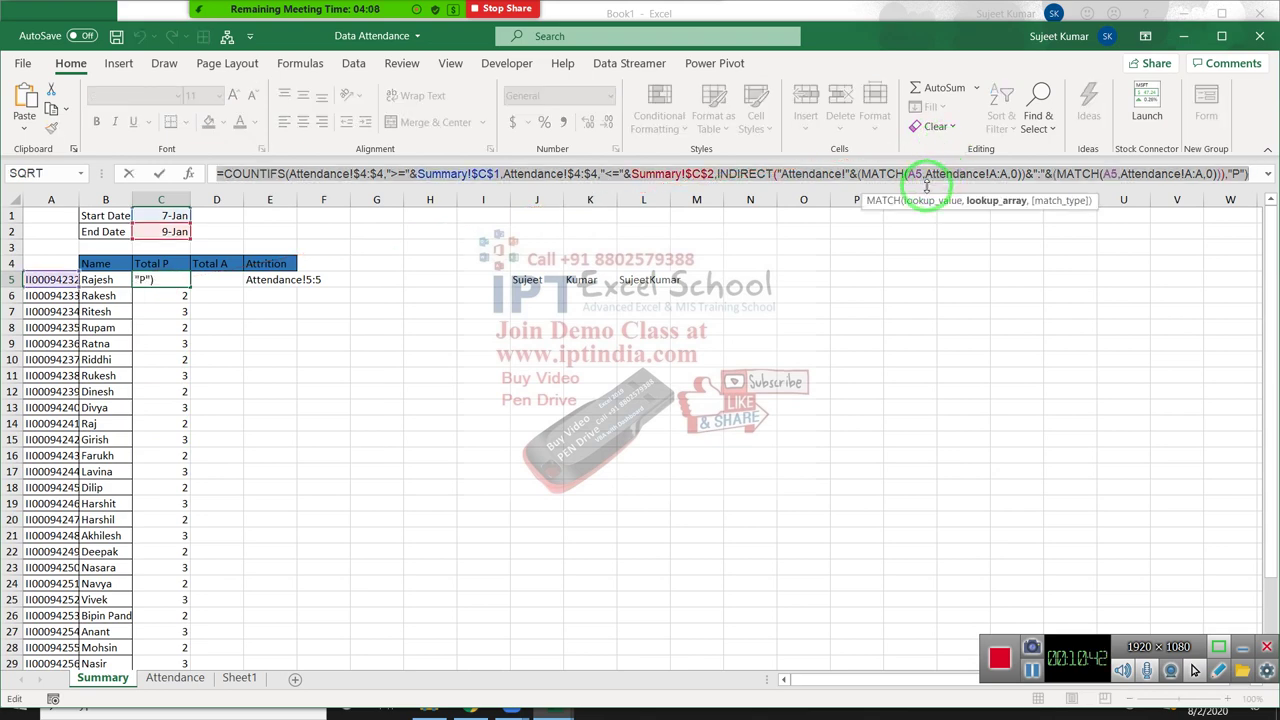
{"action": "key", "text": "ctrl+Return"}
{"action": "left_click", "coordinate": [224, 280]}
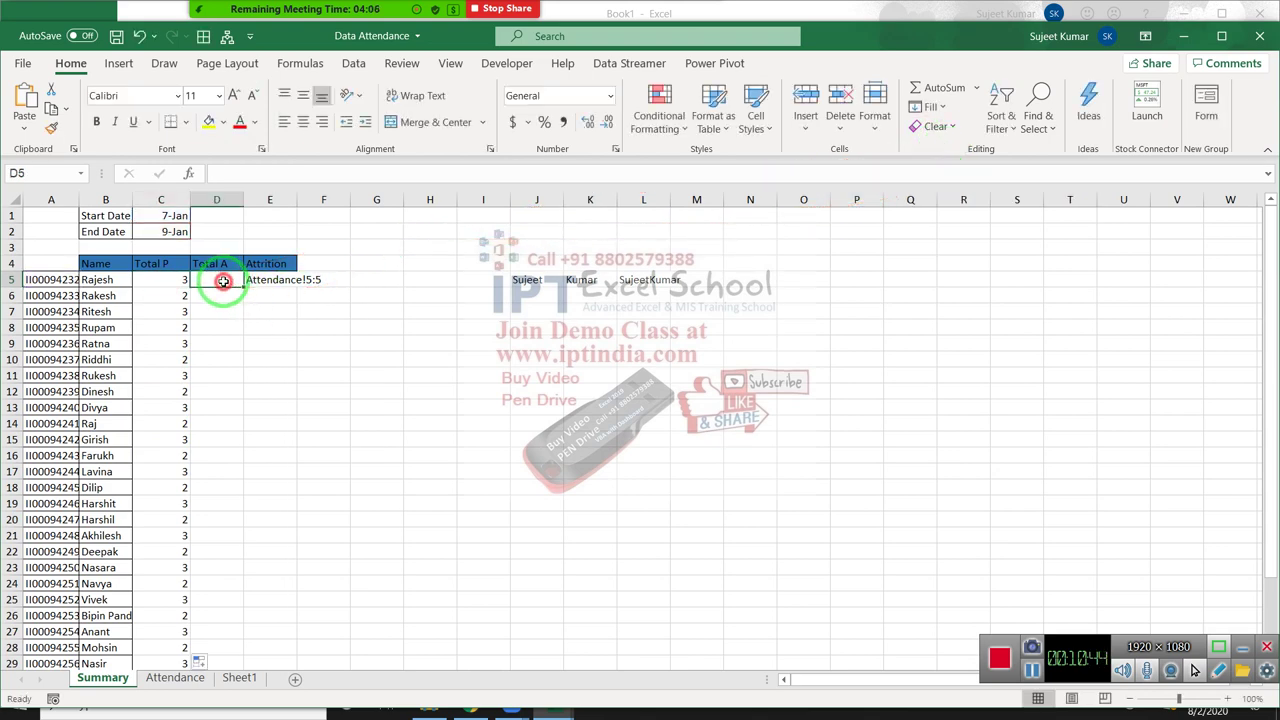
{"action": "type", "text": "=COUNTIFS(Attendance!$4:$4,\">=\"&Summary!$C$1,Attendance!$4:$4,\"<=\"&Summary!$C$2,INDIRECT(\"Attendance!\"&(MATCH(A5,Attendance!A:A,0))&\":\"&(MATCH(A5,Attendance!A:A,0))),\"P\")"}
{"action": "key", "text": "Return"}
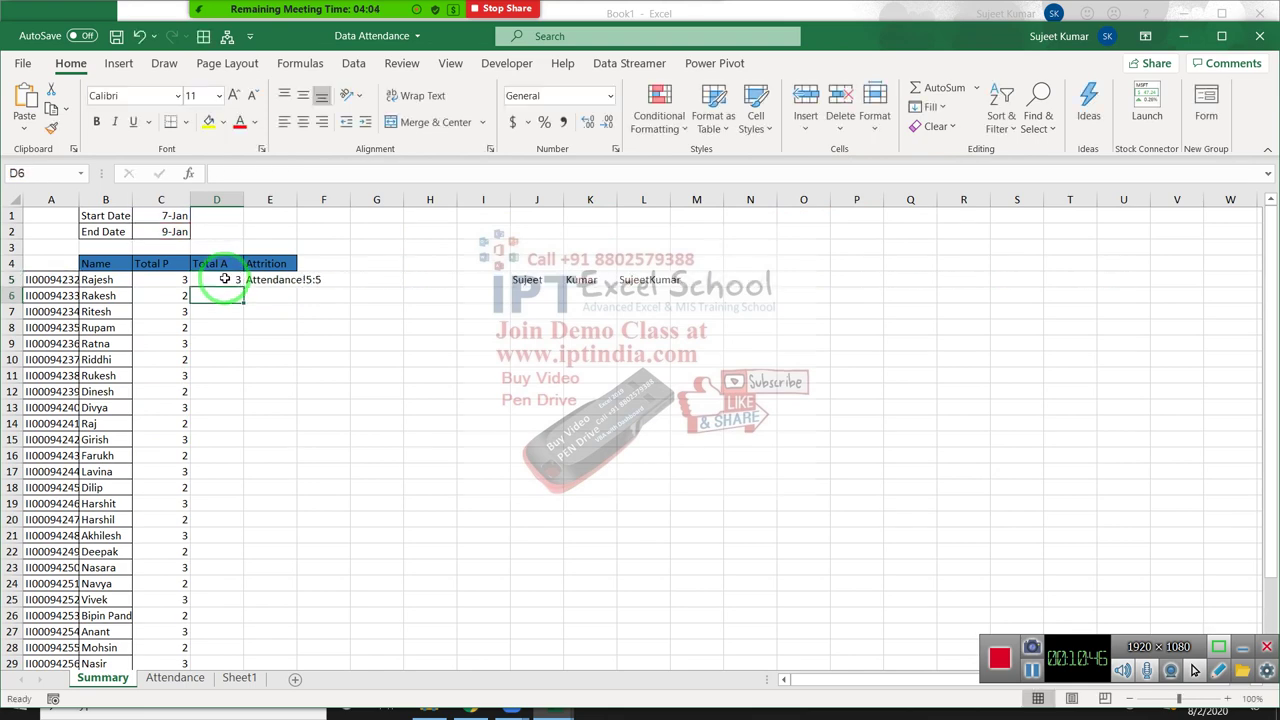
Change D5's "P" criterion to "A" and fill it down to row 29
{"action": "double_click", "coordinate": [224, 280]}
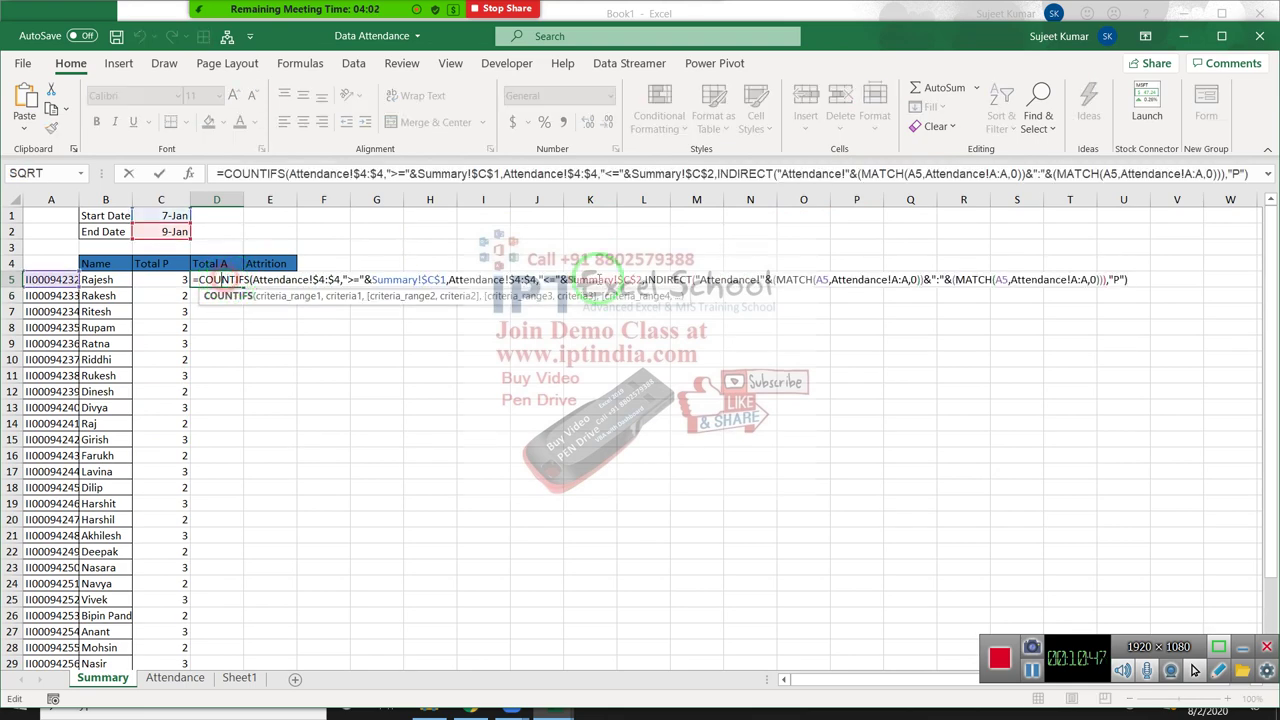
{"action": "left_click", "coordinate": [1117, 279]}
{"action": "type", "text": "A"}
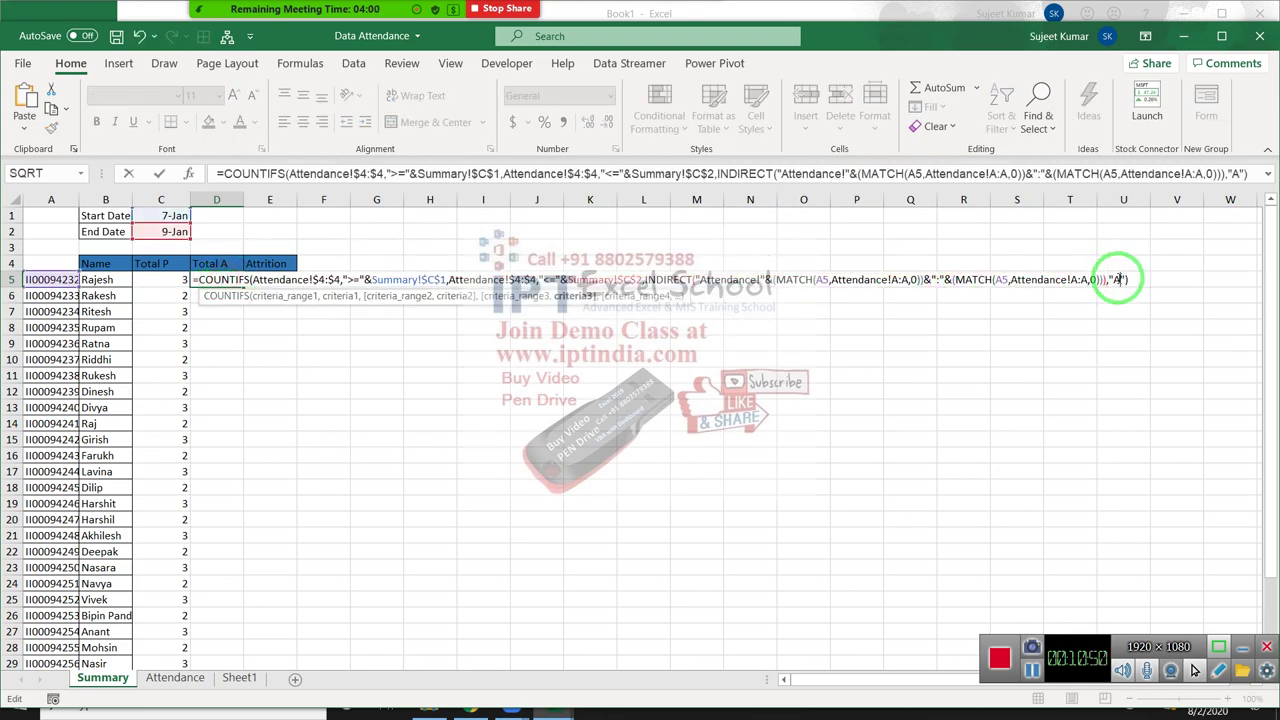
{"action": "key", "text": "Return"}
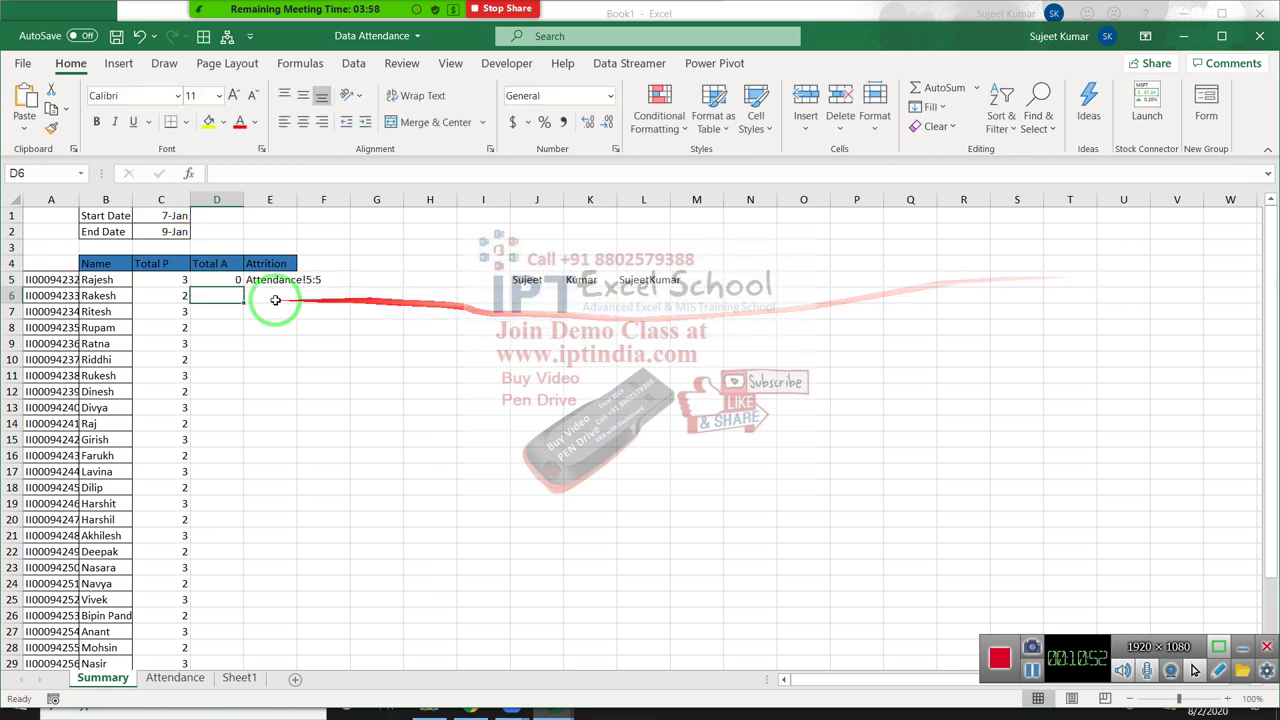
{"action": "left_click", "coordinate": [236, 285]}
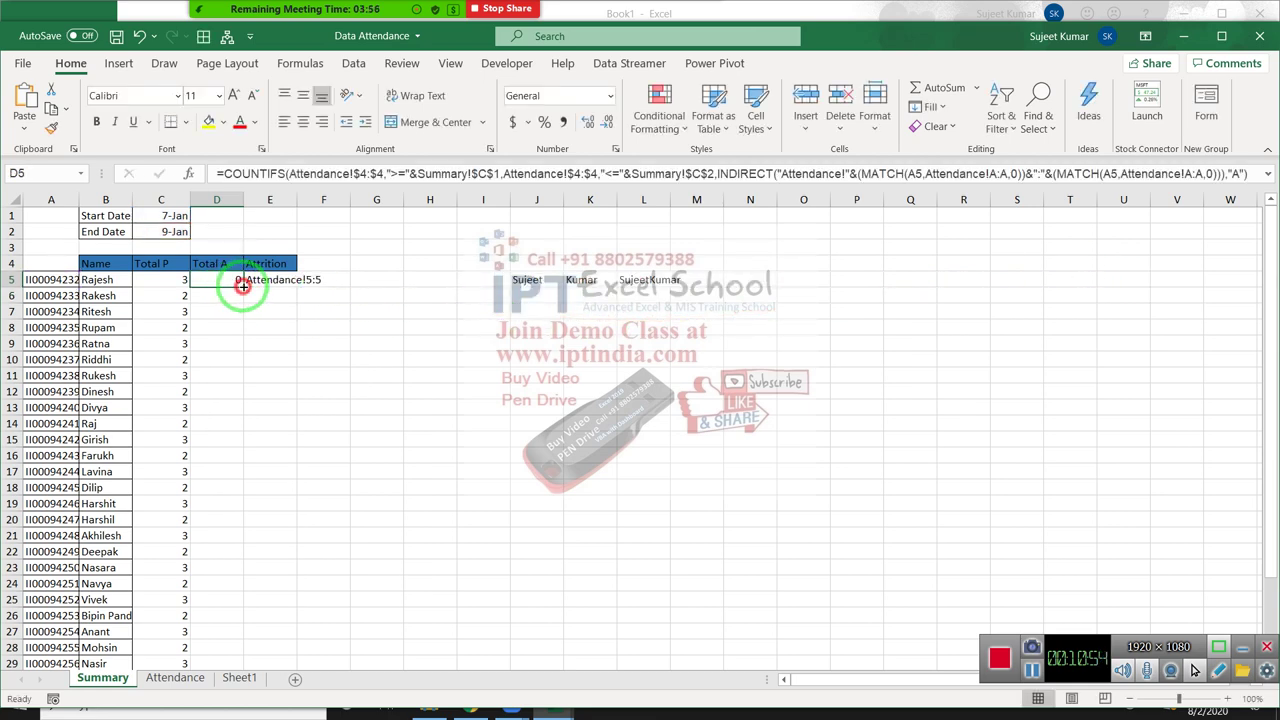
{"action": "double_click", "coordinate": [242, 286]}
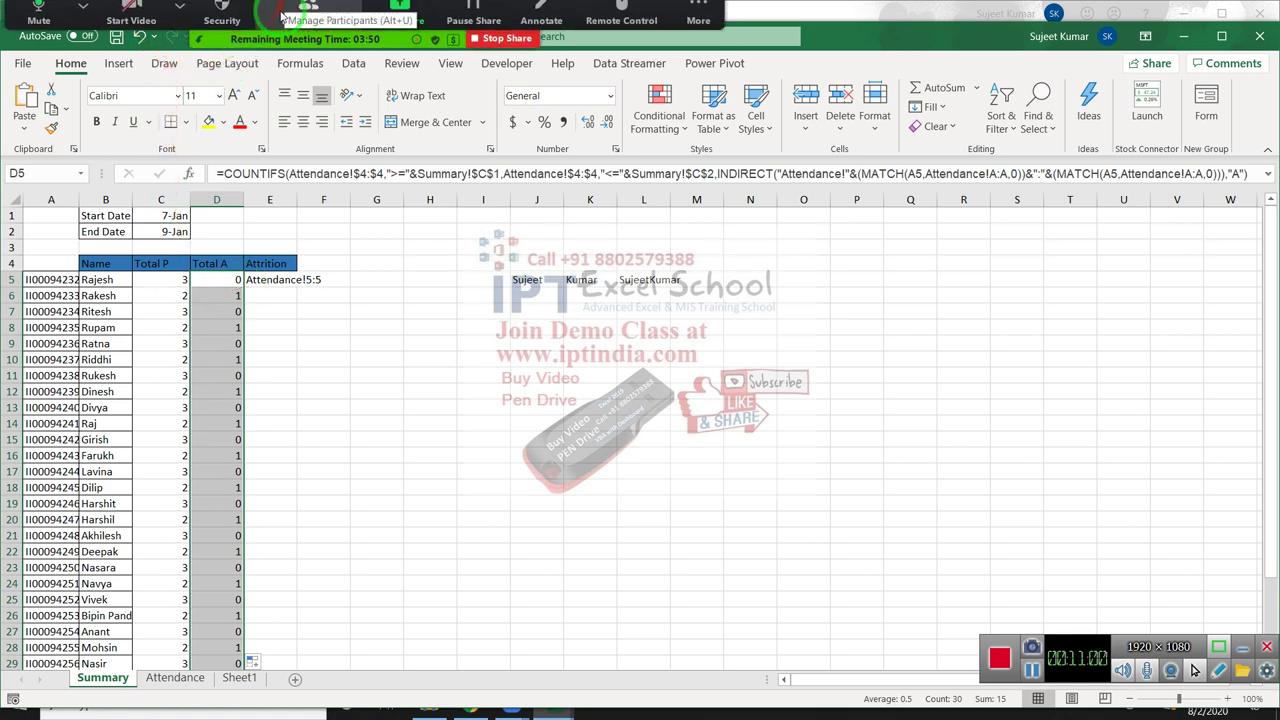
{"action": "left_click", "coordinate": [303, 25]}
{"action": "left_click", "coordinate": [282, 33]}
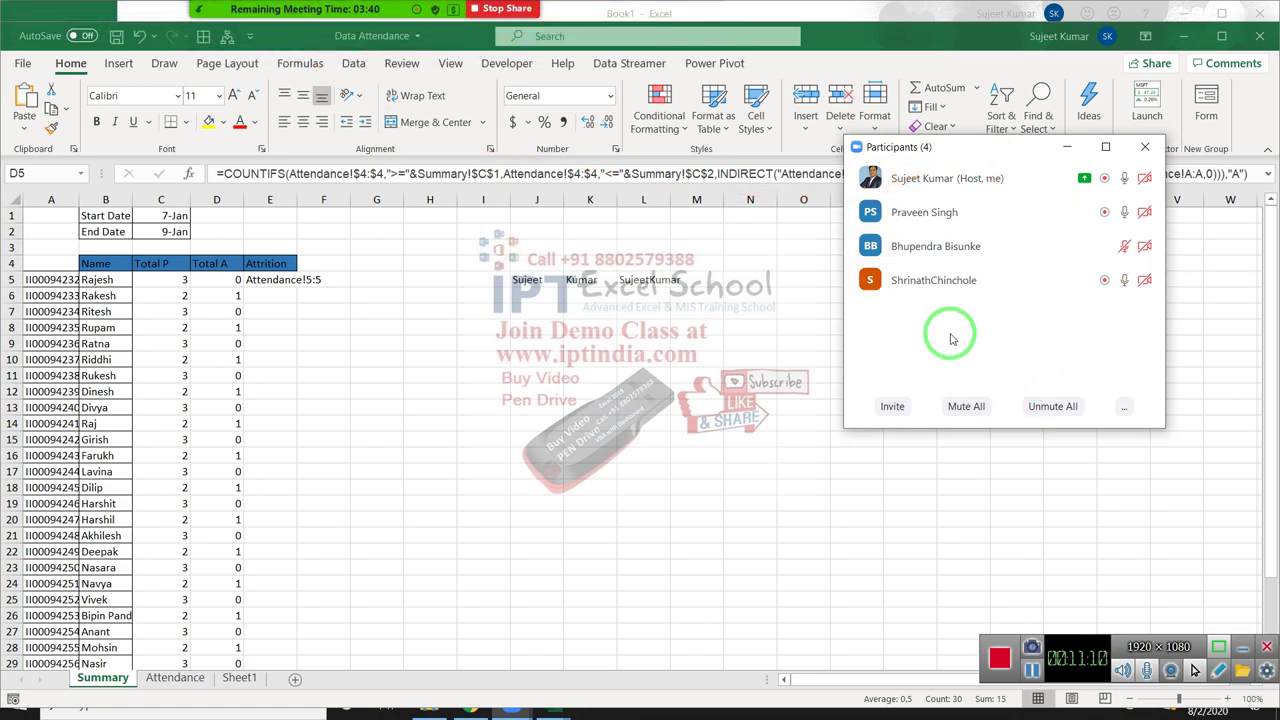
{"action": "left_click", "coordinate": [1145, 147]}
{"action": "left_click", "coordinate": [226, 287]}
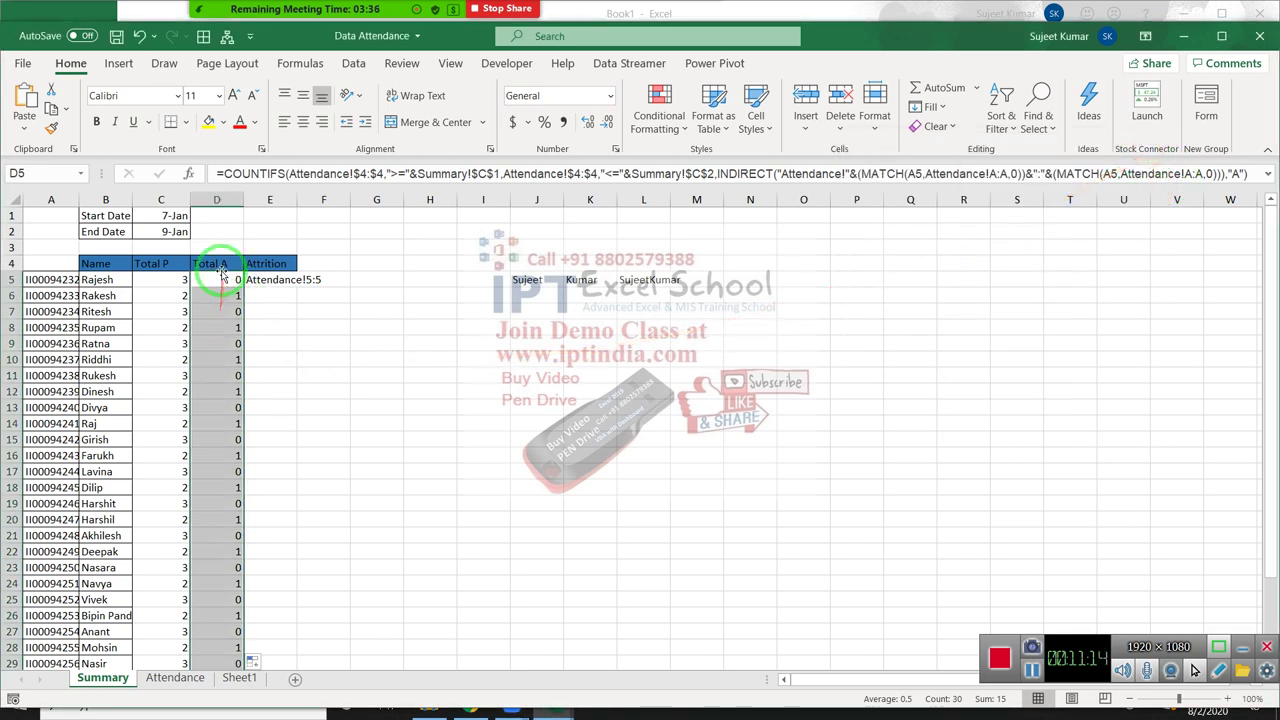
Open Formulas > Evaluate Formula for C5 and move the dialog aside
{"action": "left_click", "coordinate": [170, 287]}
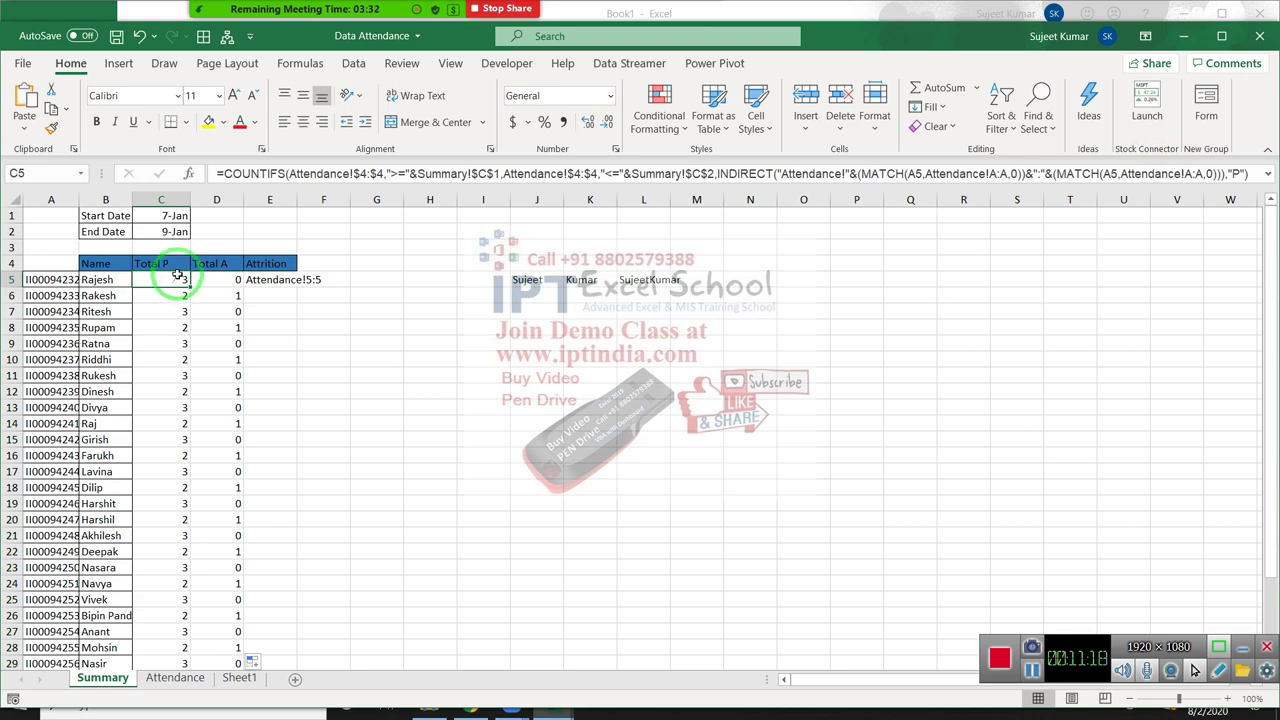
{"action": "left_click", "coordinate": [234, 65]}
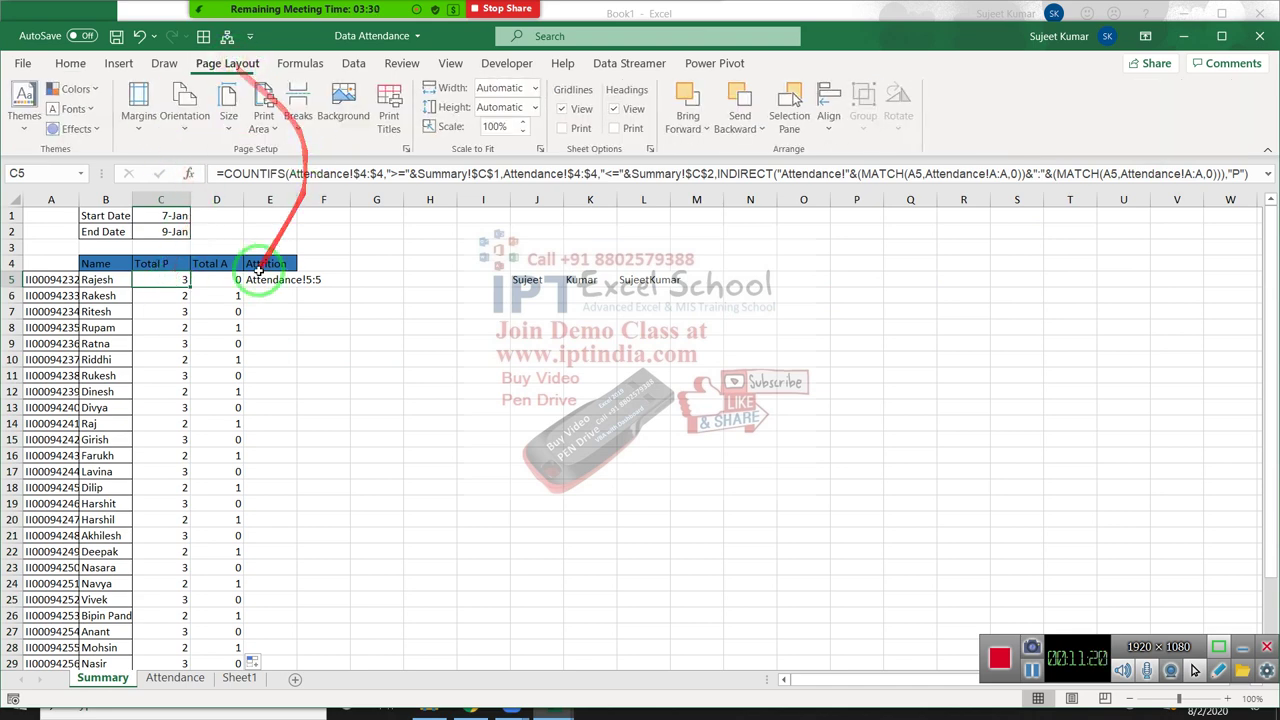
{"action": "left_click", "coordinate": [303, 64]}
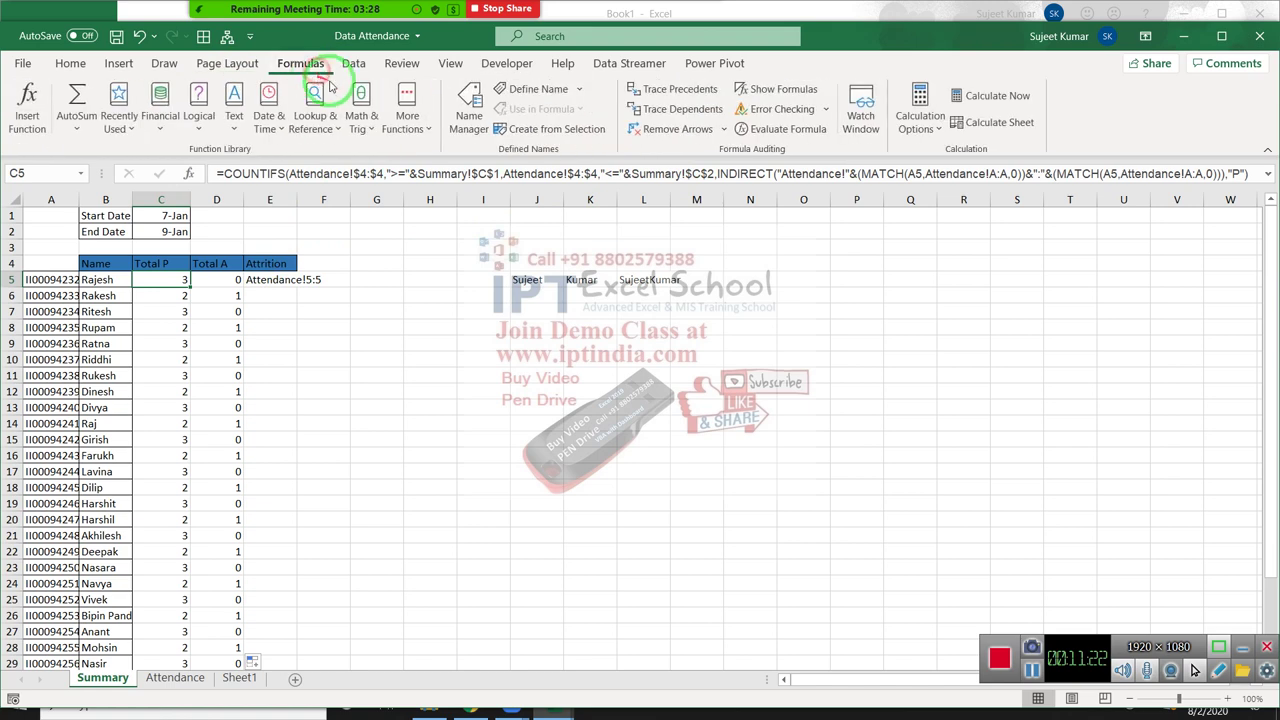
{"action": "left_click", "coordinate": [810, 138]}
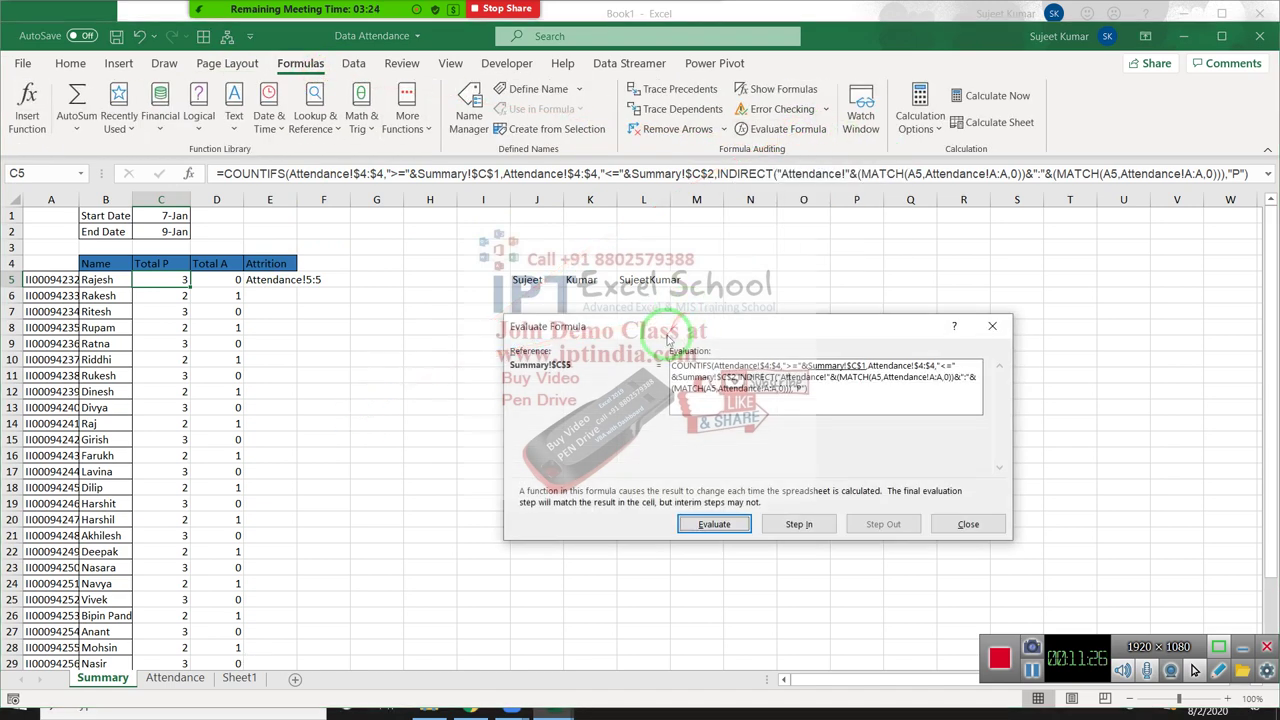
{"action": "left_click_drag", "start_coordinate": [688, 318], "coordinate": [424, 318]}
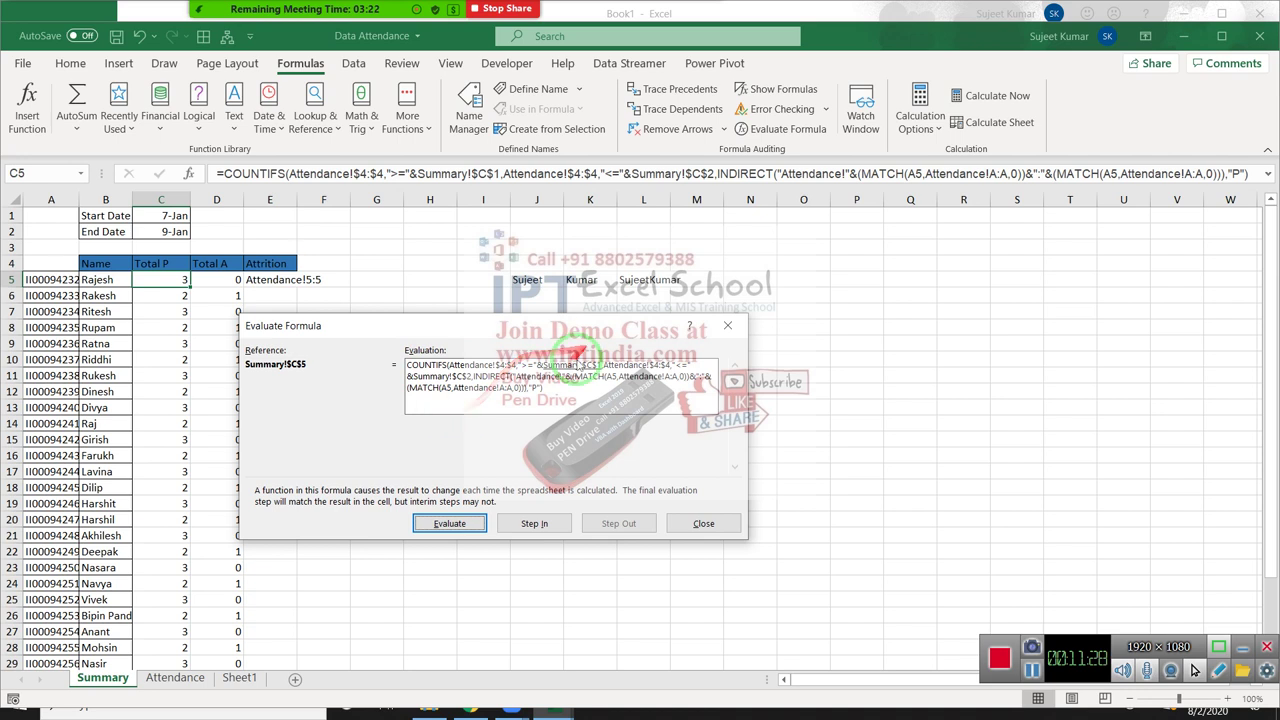
Evaluate the date criteria to 43837 and 43839
{"action": "left_click", "coordinate": [465, 526]}
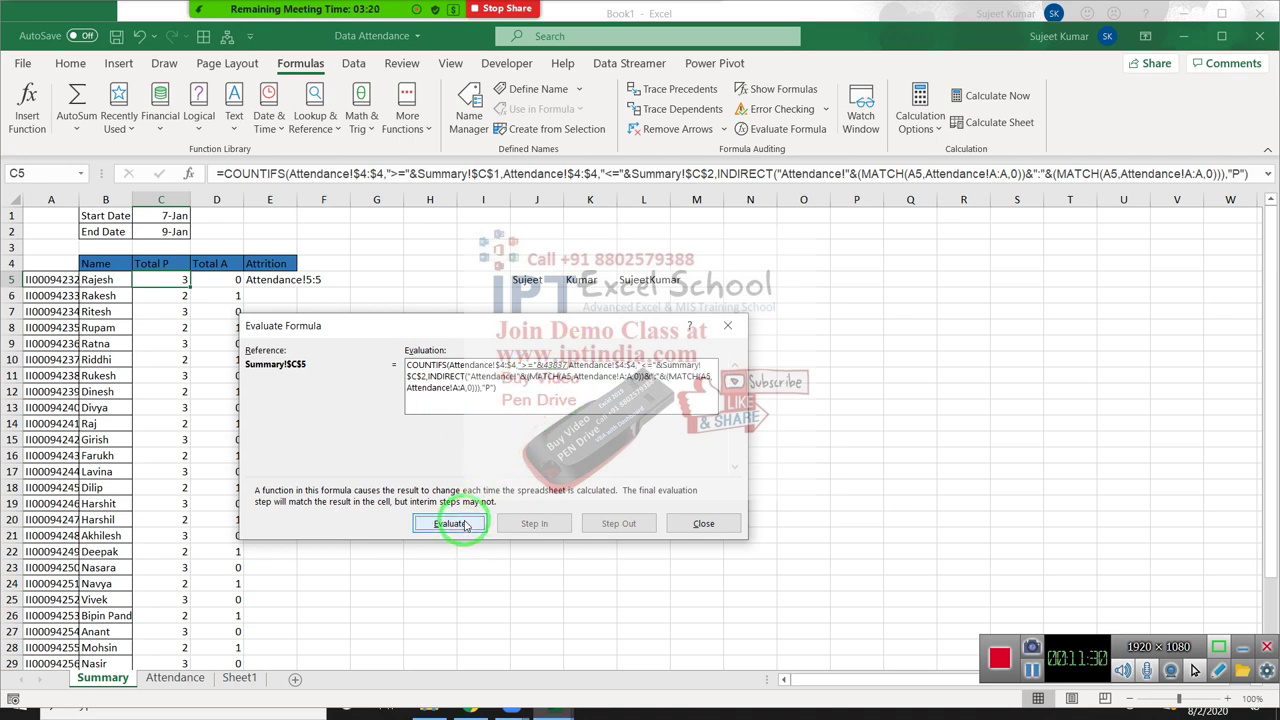
{"action": "left_click_drag", "start_coordinate": [540, 410], "coordinate": [449, 525]}
{"action": "left_click", "coordinate": [449, 524]}
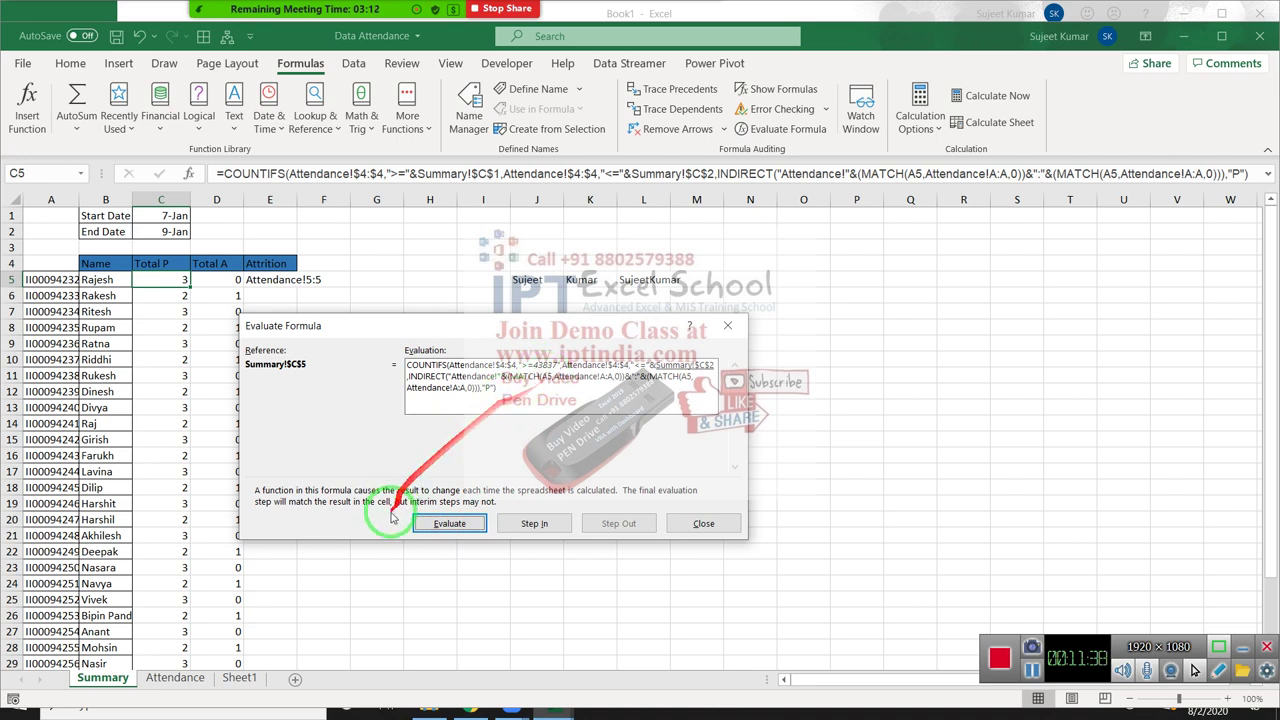
{"action": "left_click", "coordinate": [457, 524]}
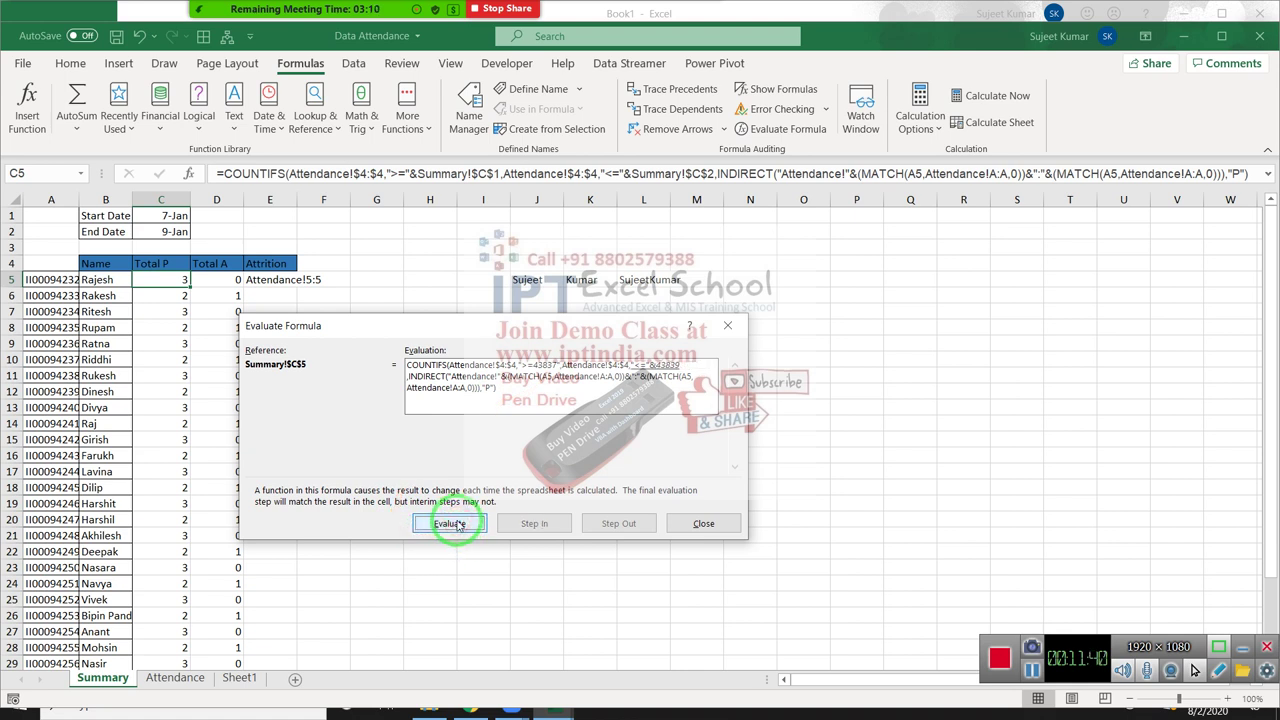
{"action": "left_click", "coordinate": [457, 524]}
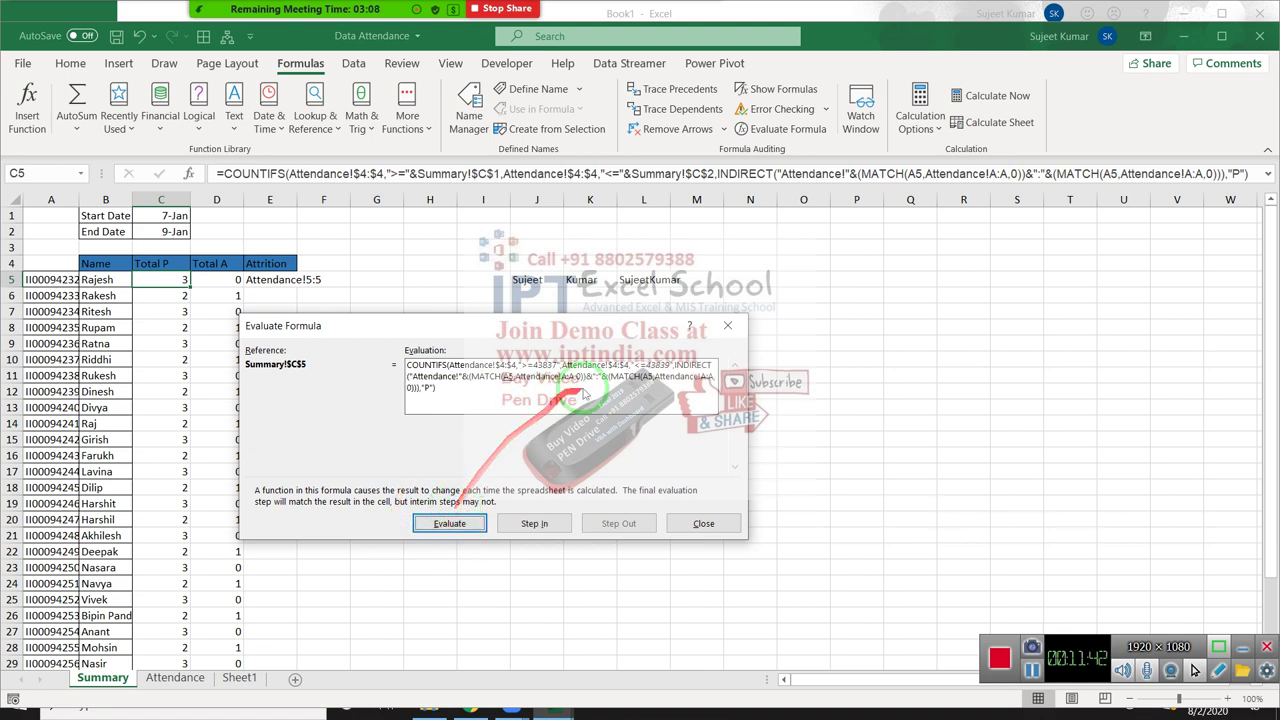
Evaluate both MATCH lookups to row 5, building the reference text "Attendance!5:5"
{"action": "left_click", "coordinate": [458, 528]}
{"action": "left_click", "coordinate": [460, 528]}
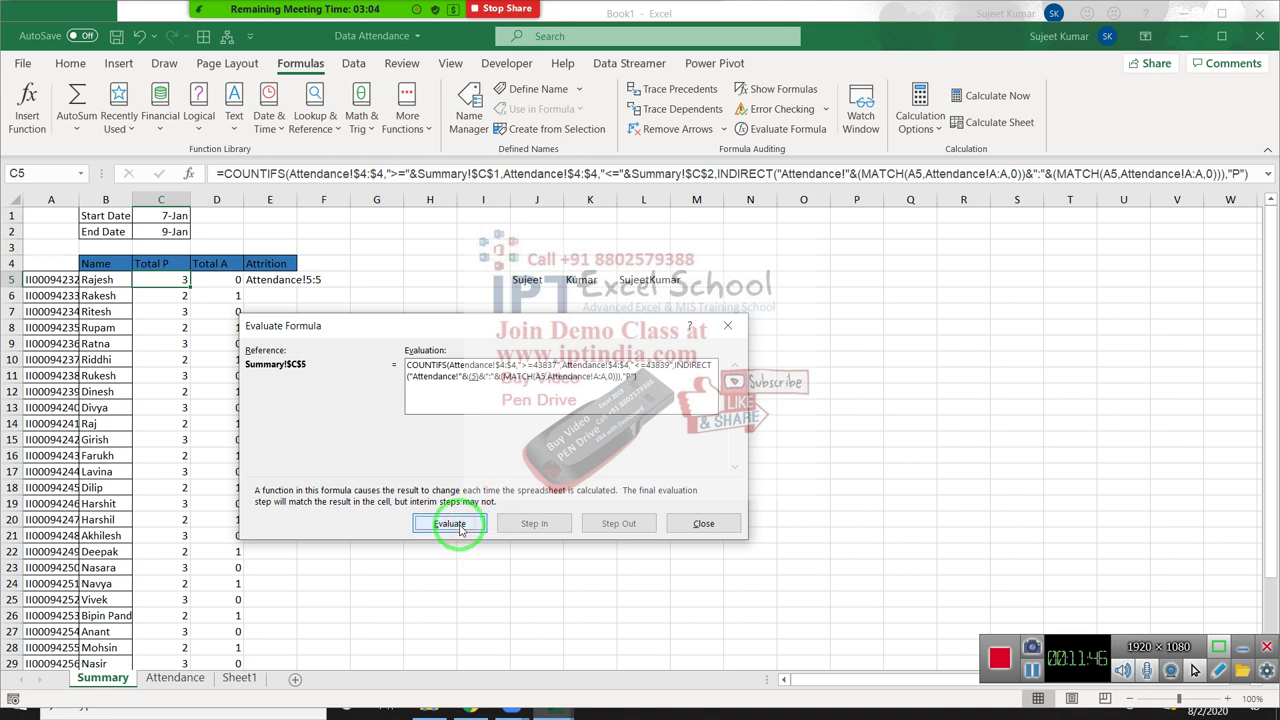
{"action": "left_click", "coordinate": [460, 528]}
{"action": "left_click", "coordinate": [460, 528]}
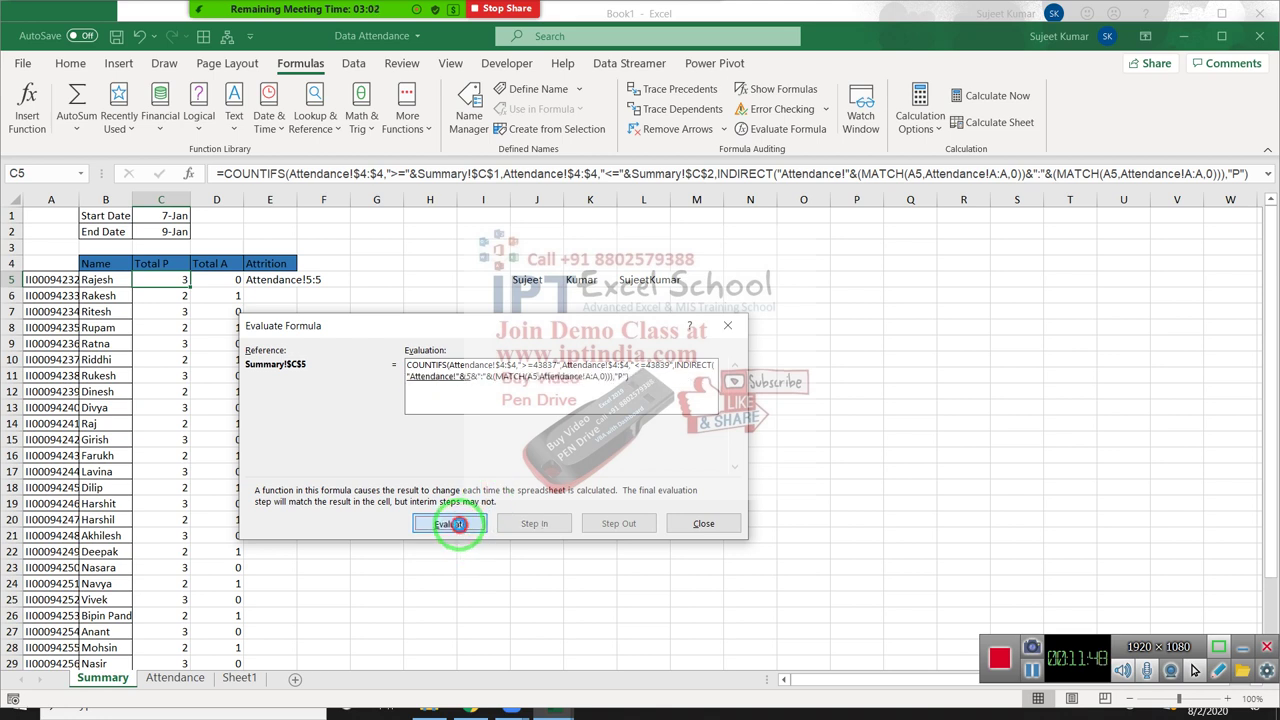
{"action": "left_click", "coordinate": [460, 528]}
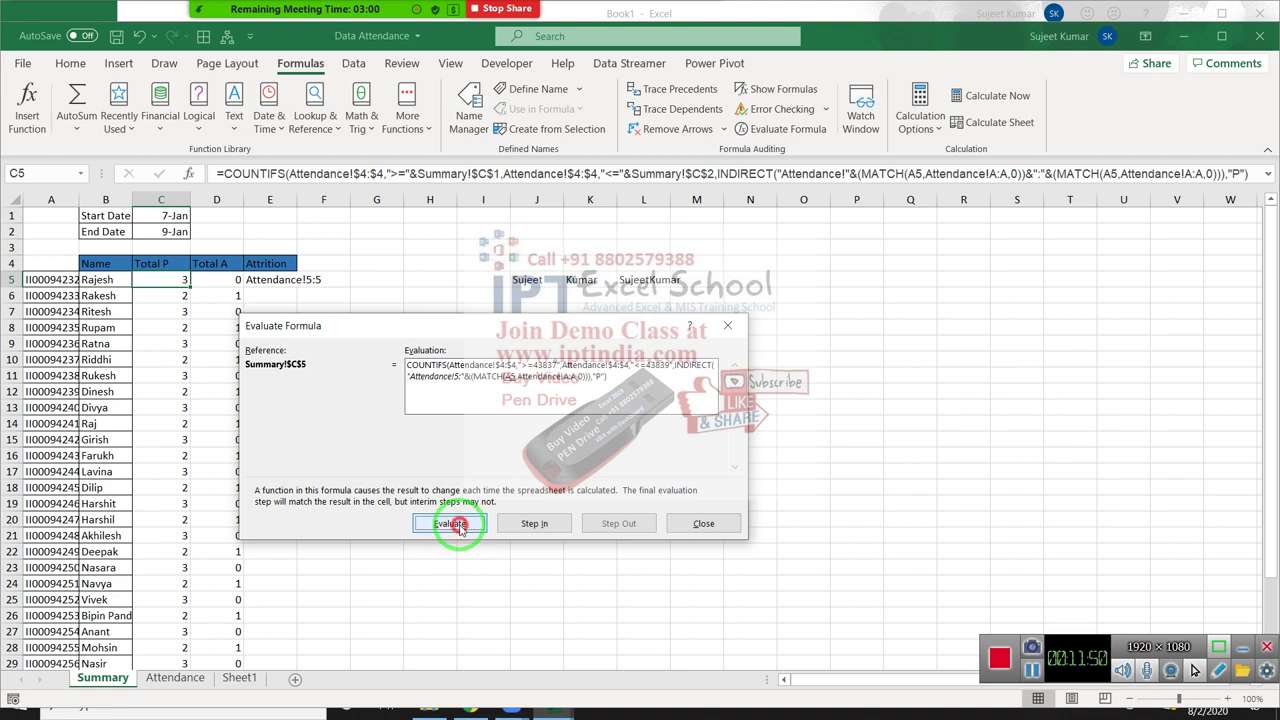
{"action": "left_click", "coordinate": [460, 528]}
{"action": "left_click", "coordinate": [460, 528]}
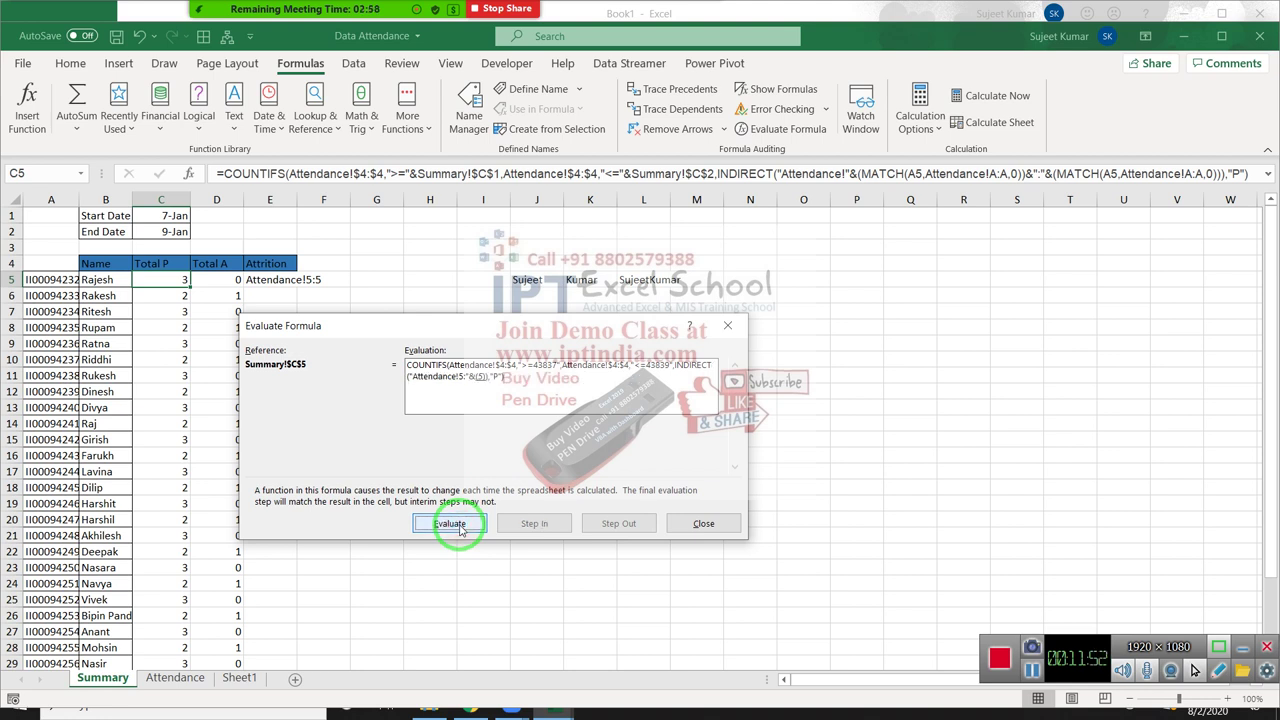
{"action": "left_click", "coordinate": [455, 528]}
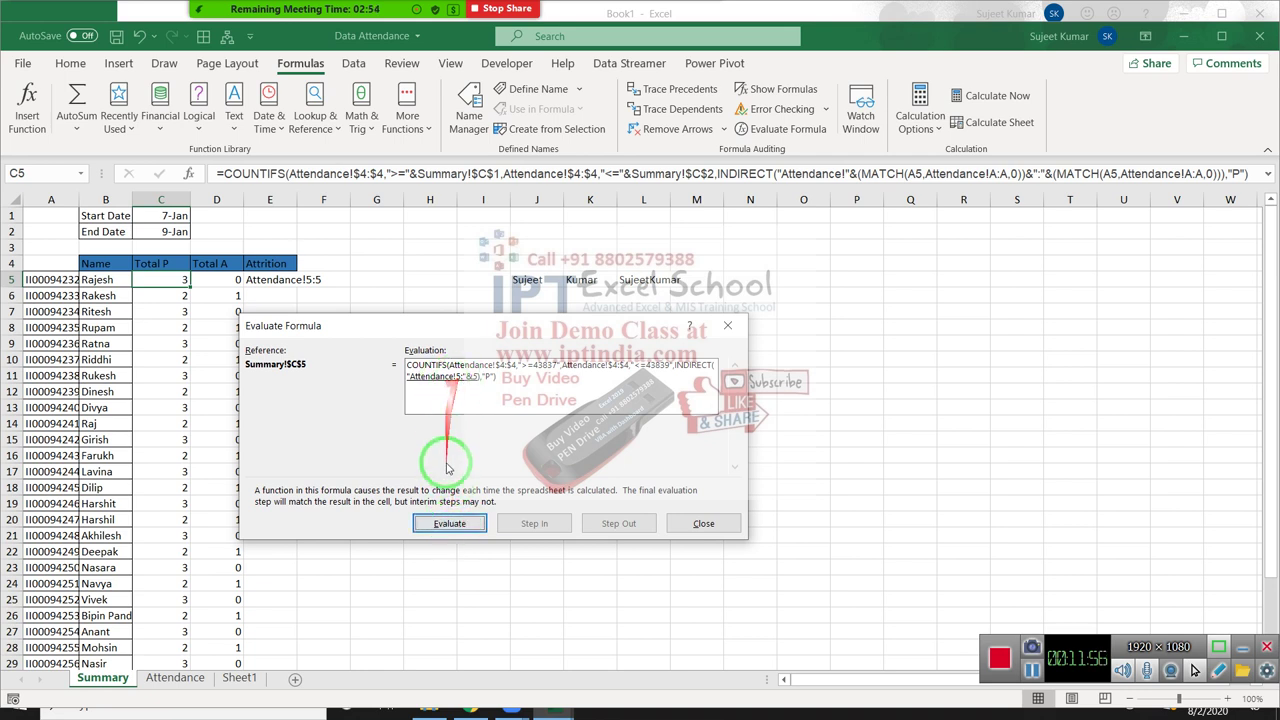
{"action": "left_click", "coordinate": [430, 524]}
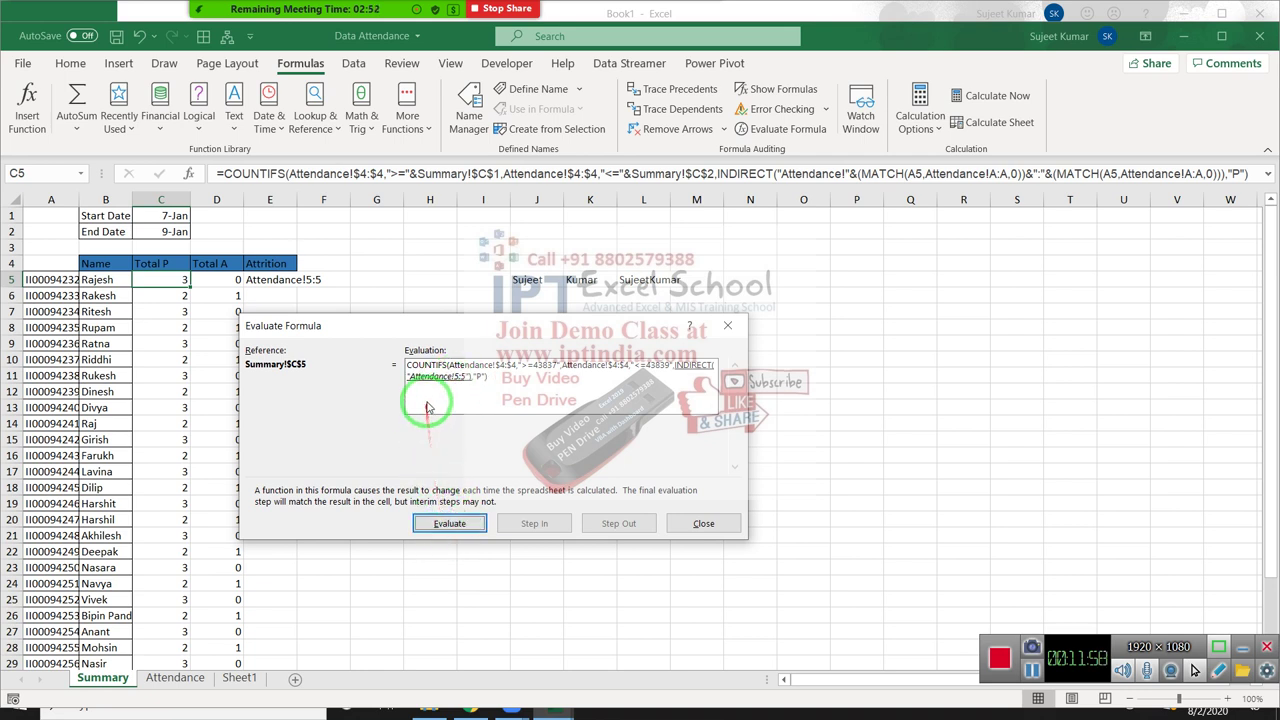
{"action": "left_click", "coordinate": [420, 390]}
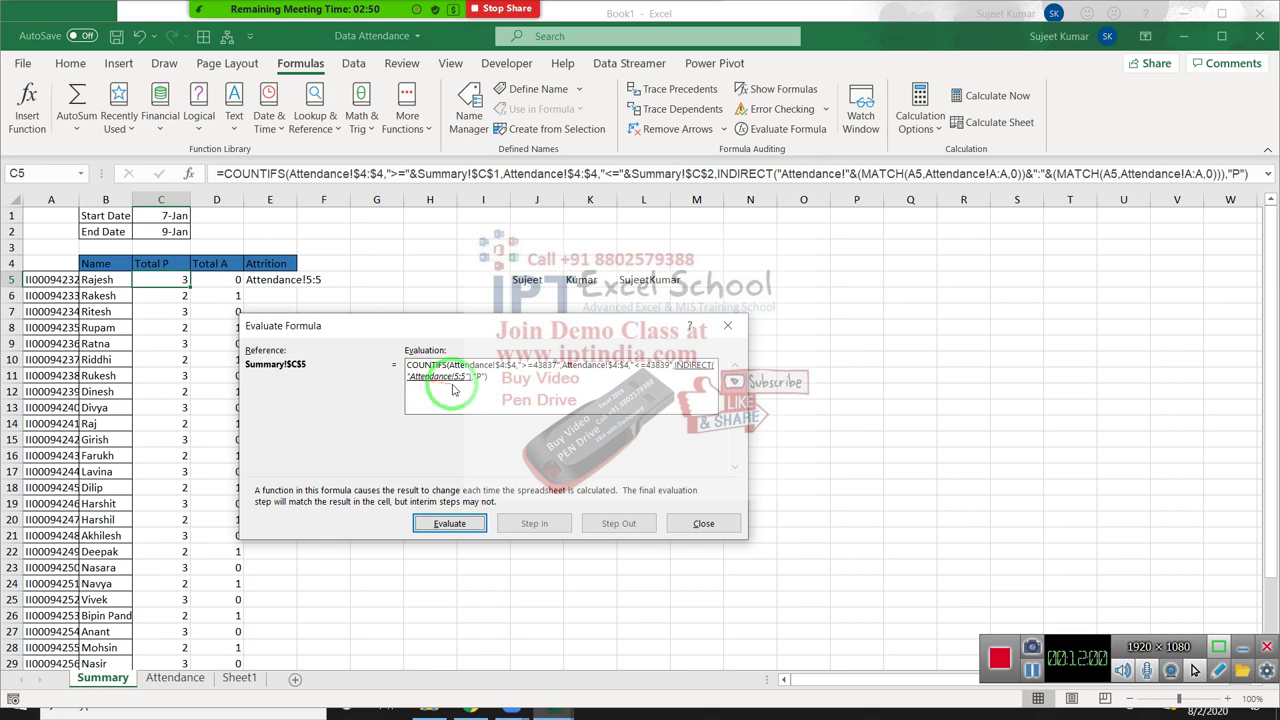
Evaluate INDIRECT to Attendance!$5:$5 and on to the final result 3, then close the evaluator
{"action": "left_click_drag", "start_coordinate": [423, 328], "coordinate": [451, 387]}
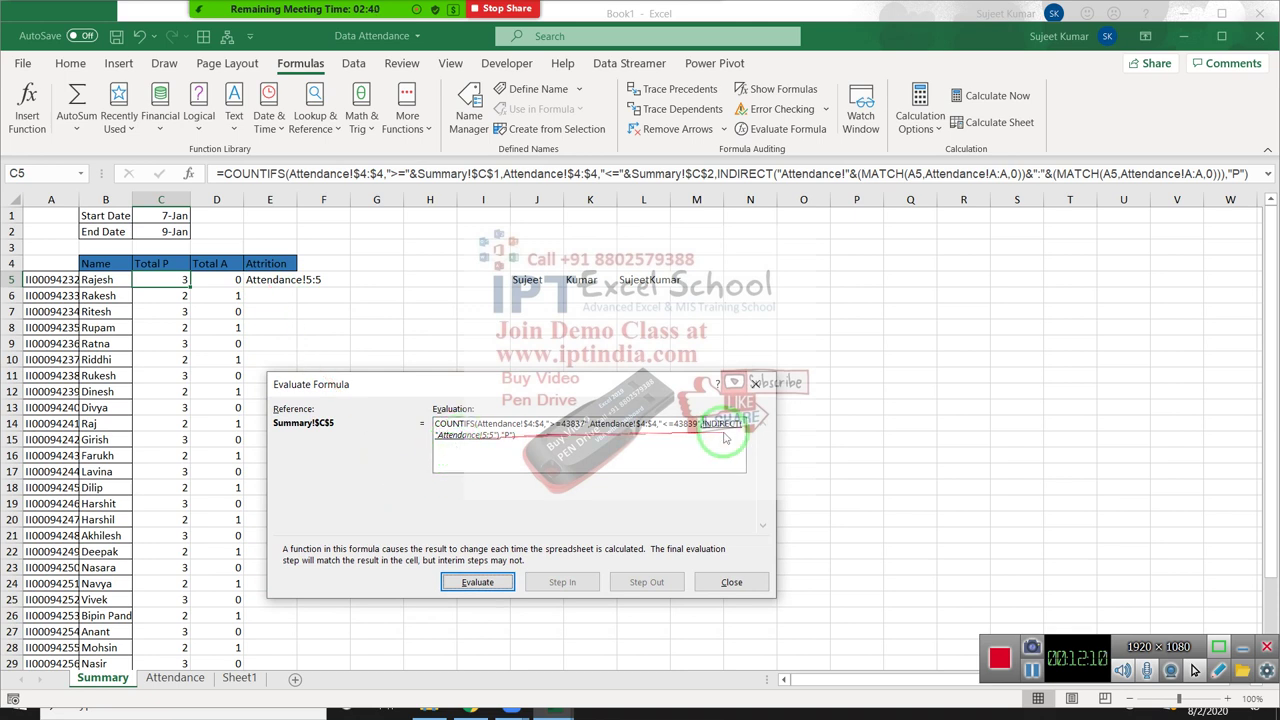
{"action": "left_click", "coordinate": [470, 585]}
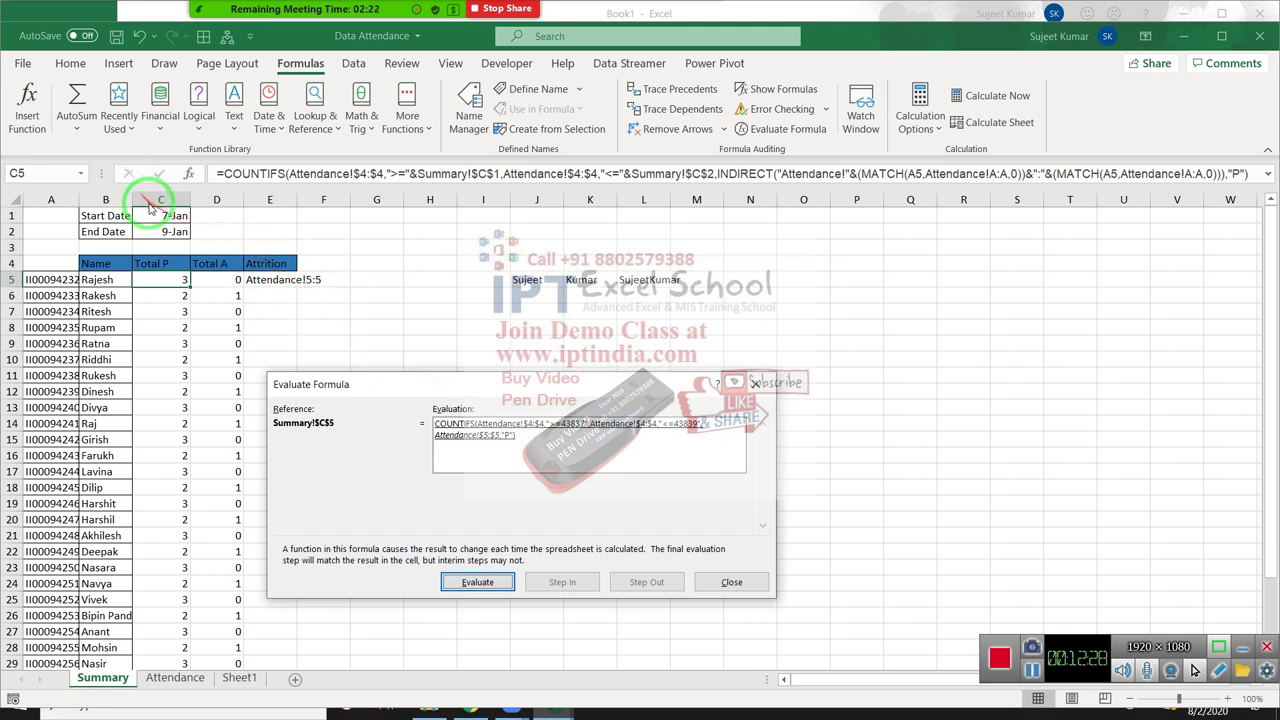
{"action": "mouse_move", "coordinate": [172, 218]}
{"action": "left_mouse_down"}
{"action": "mouse_move", "coordinate": [634, 436]}
{"action": "mouse_move", "coordinate": [699, 437]}
{"action": "left_mouse_up"}
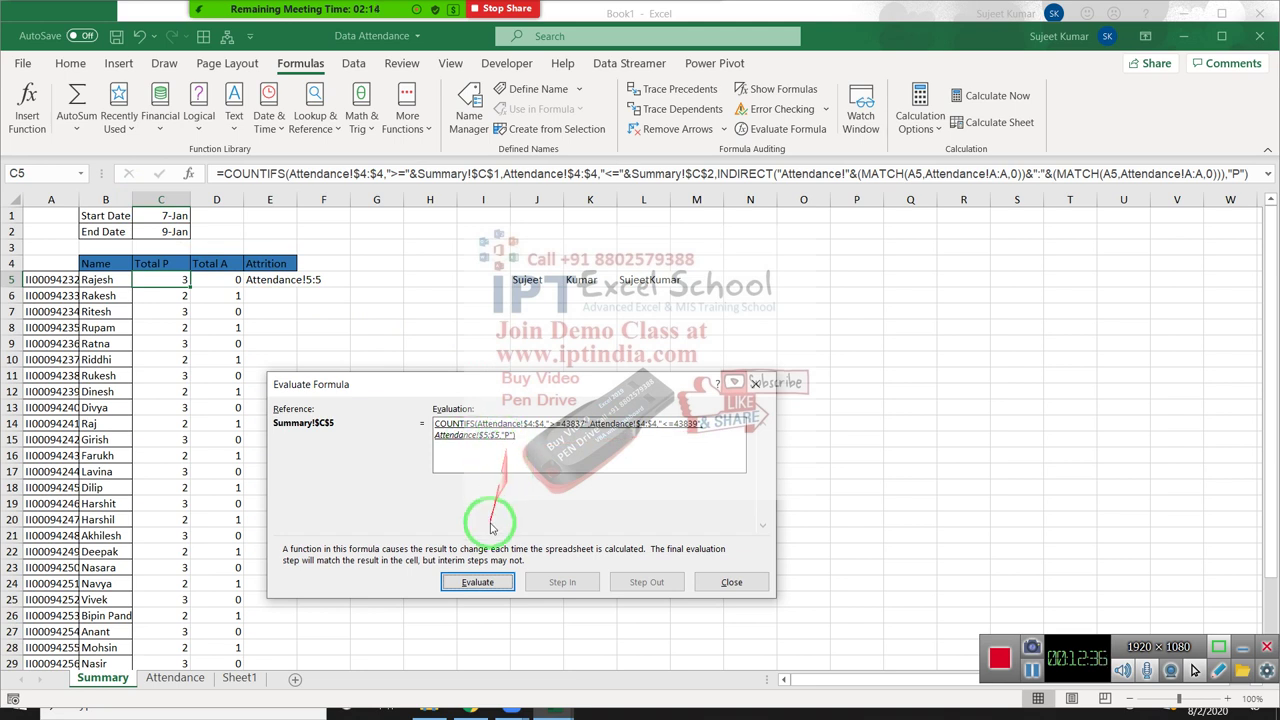
{"action": "left_click", "coordinate": [495, 585]}
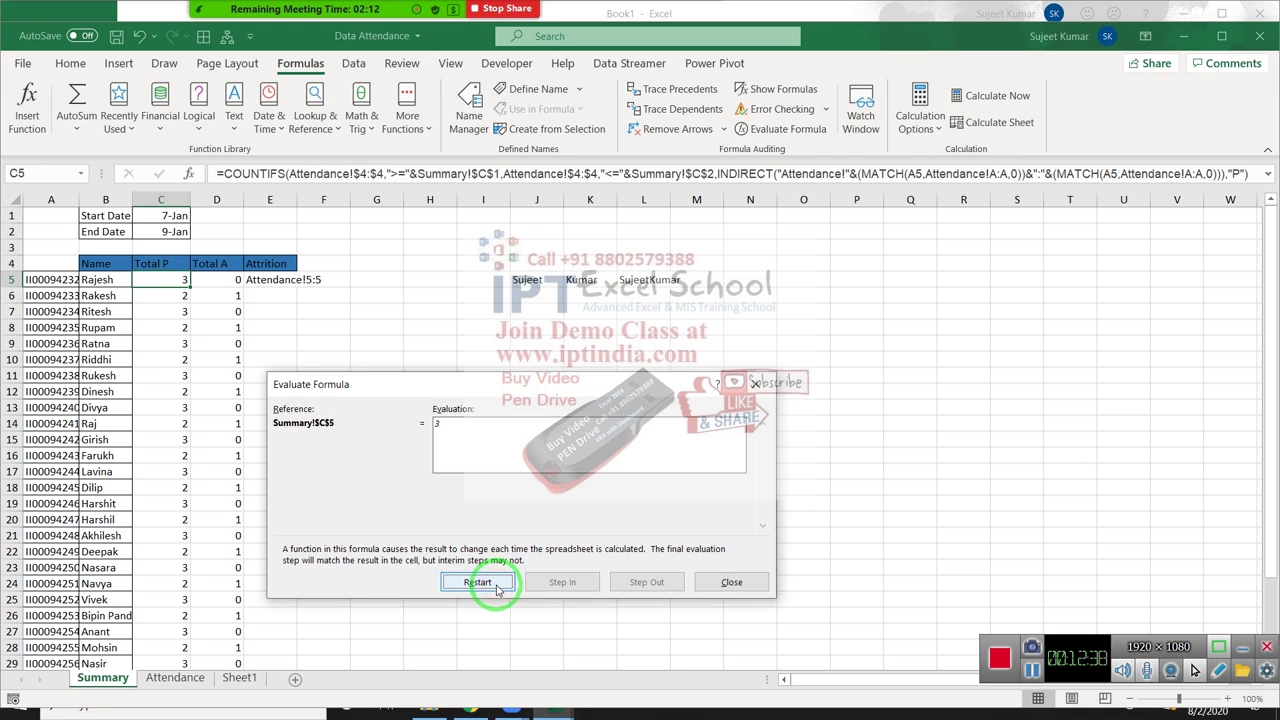
{"action": "left_click", "coordinate": [728, 582]}
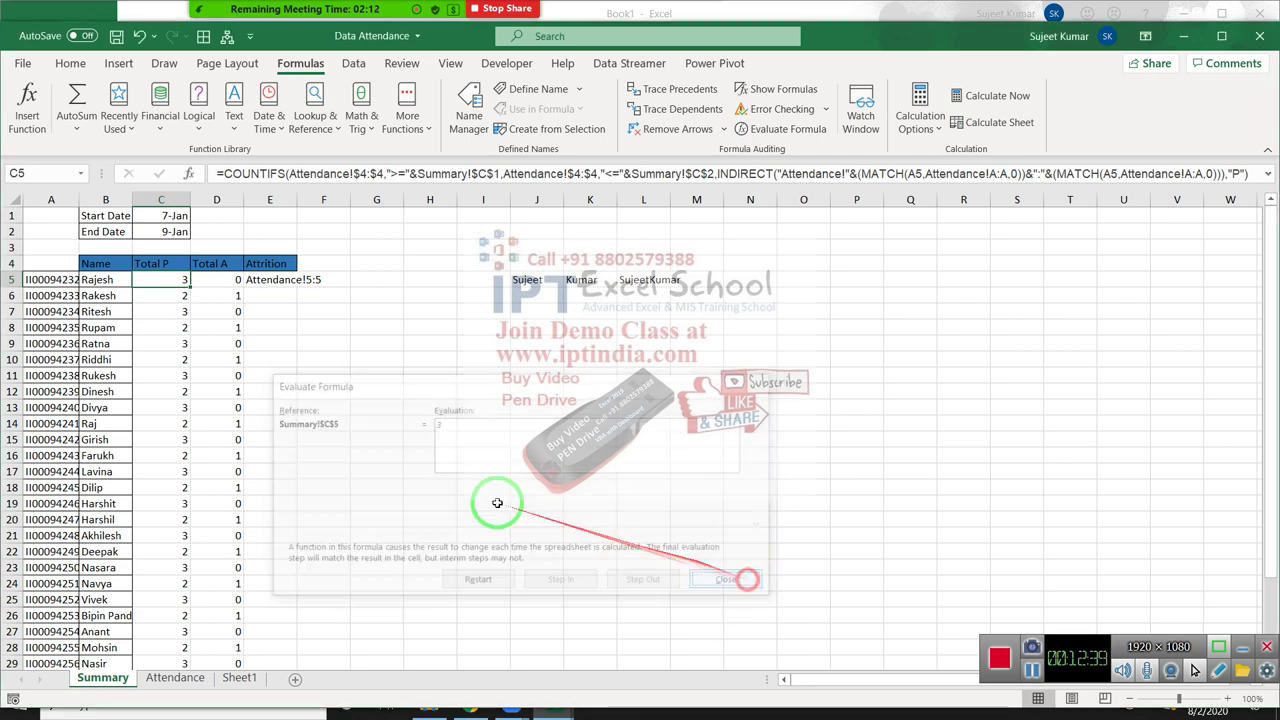
{"action": "left_click", "coordinate": [174, 330]}
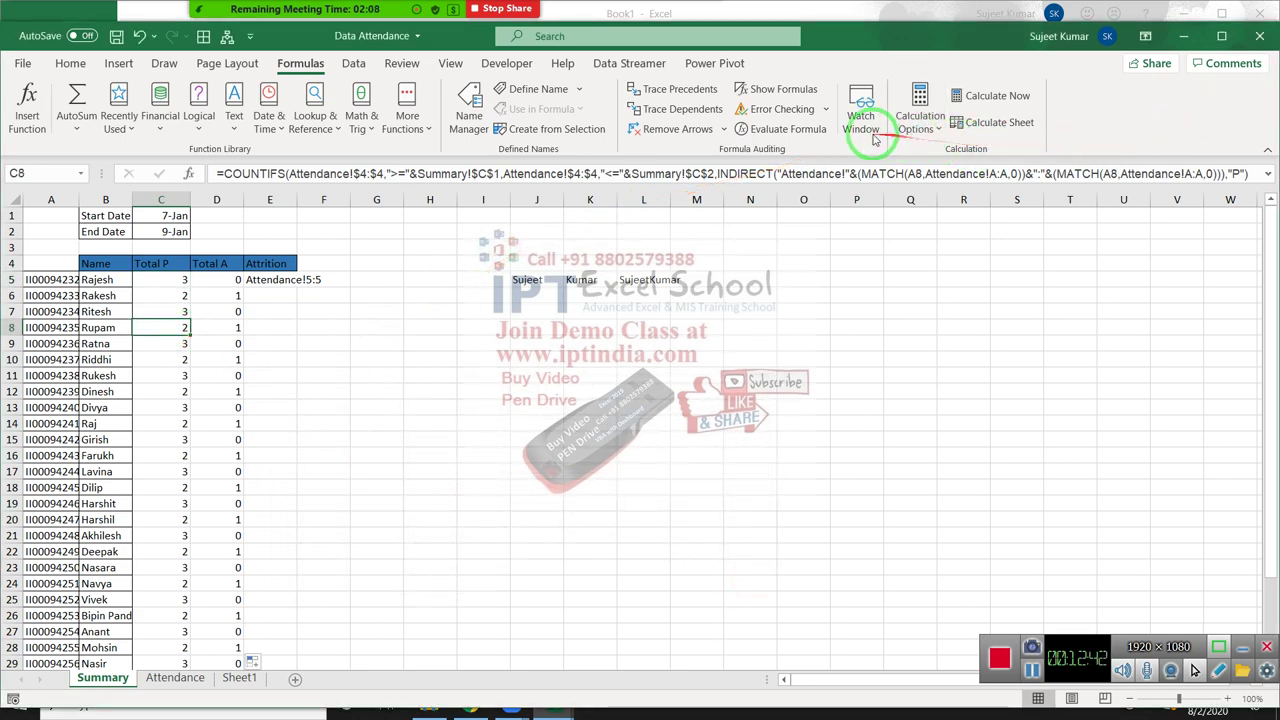
{"action": "left_click", "coordinate": [782, 129]}
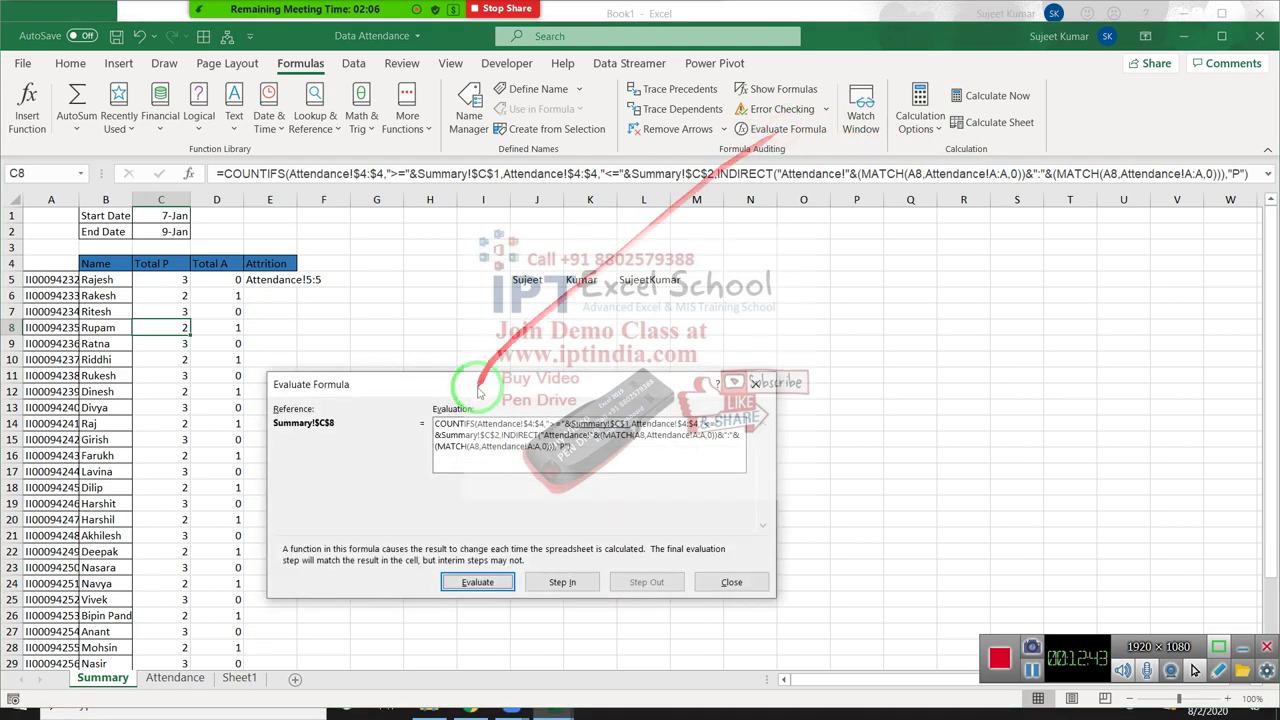
{"action": "left_click", "coordinate": [480, 580]}
{"action": "left_click", "coordinate": [482, 580]}
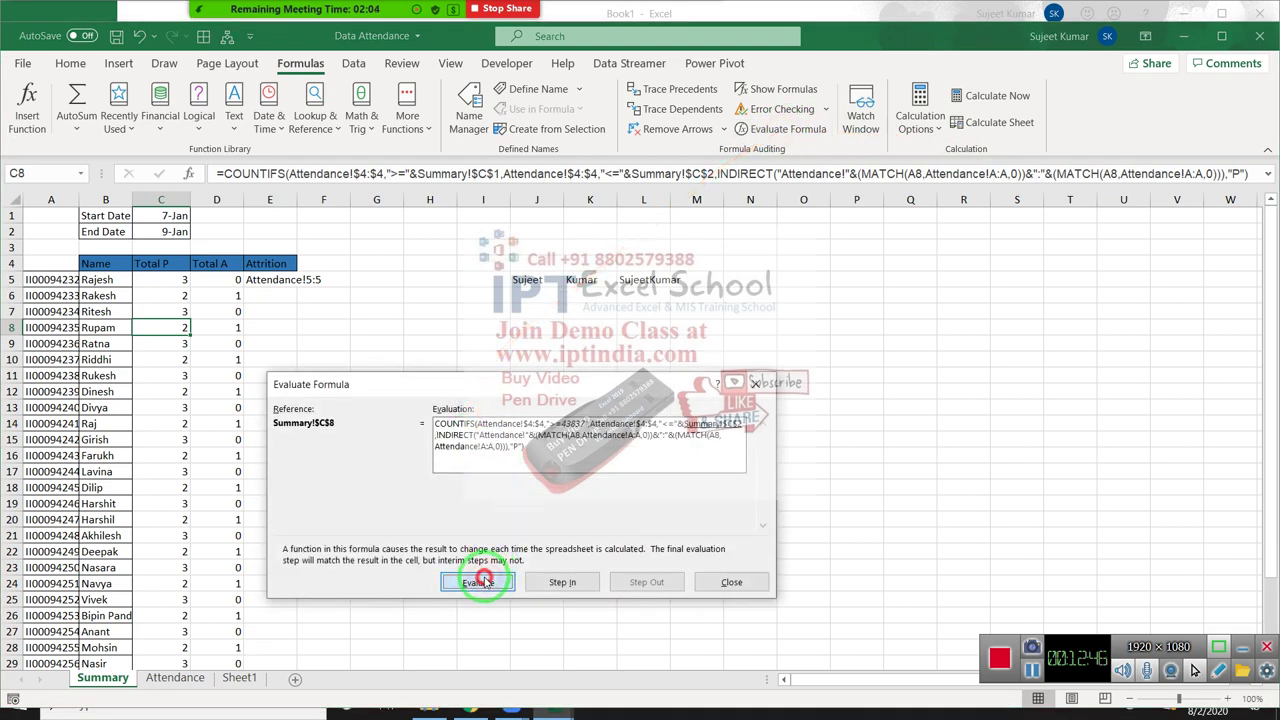
{"action": "left_click", "coordinate": [478, 583]}
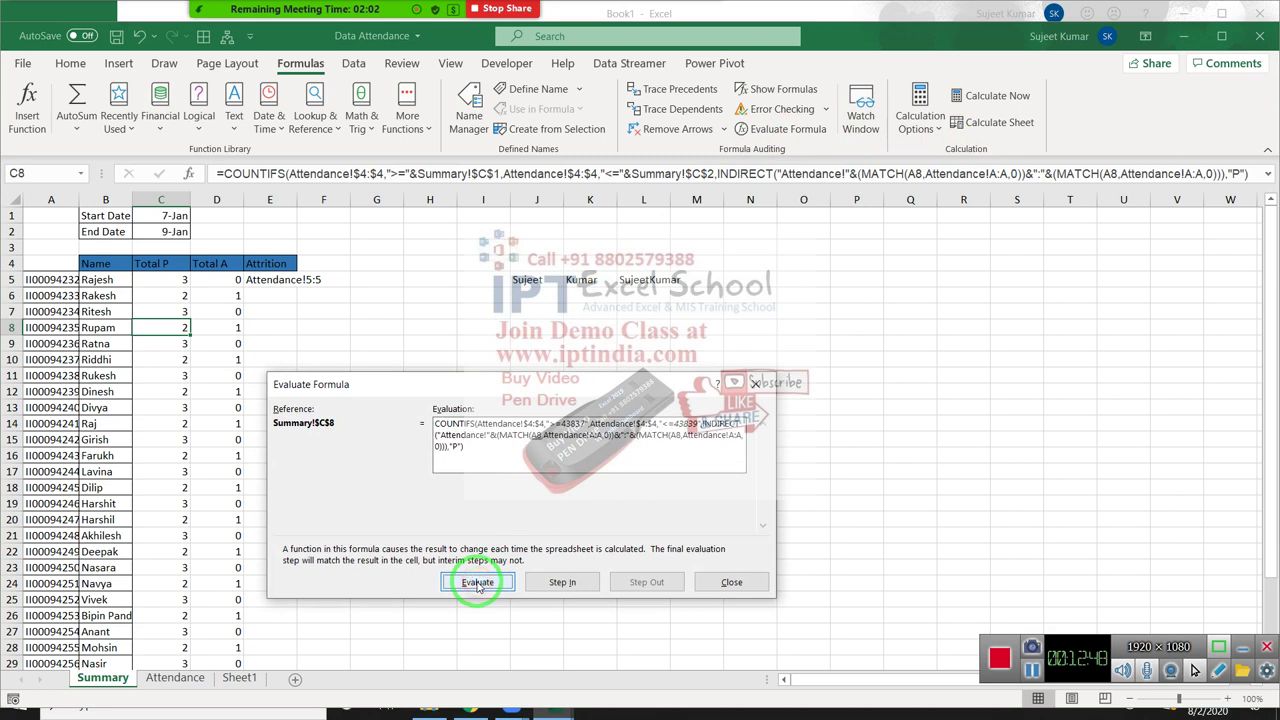
{"action": "left_click", "coordinate": [478, 583]}
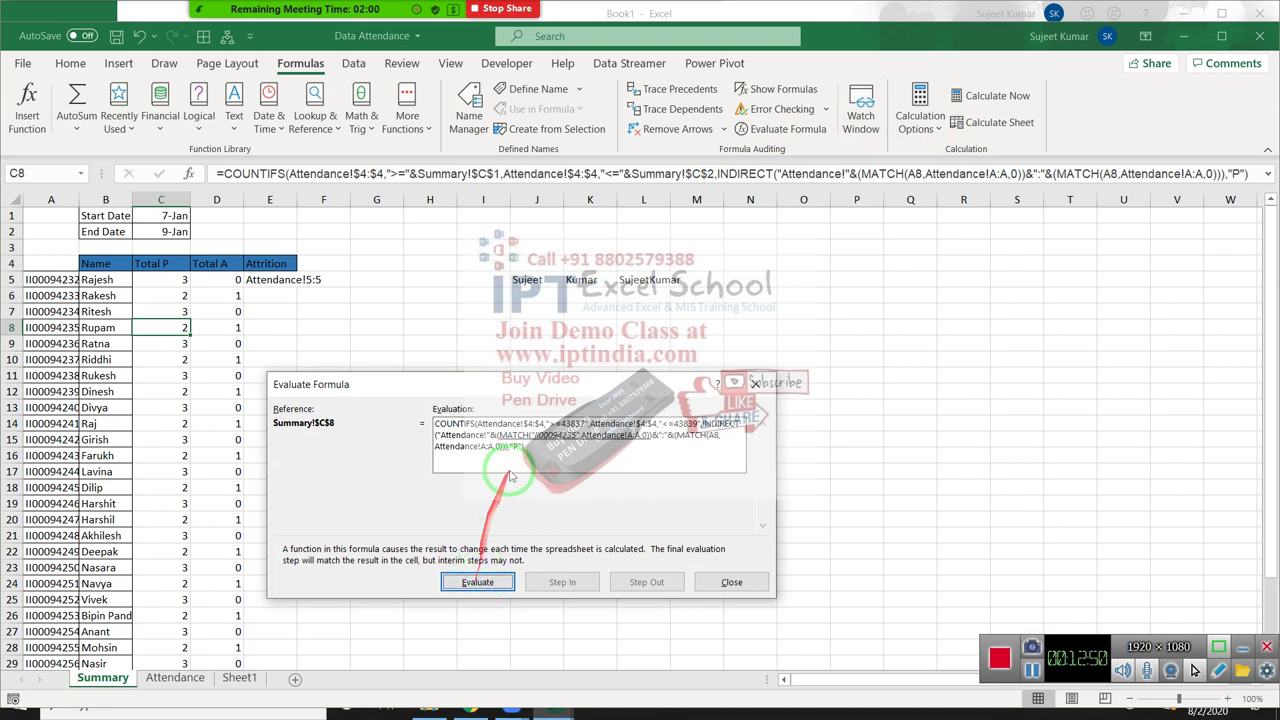
{"action": "left_click", "coordinate": [476, 579]}
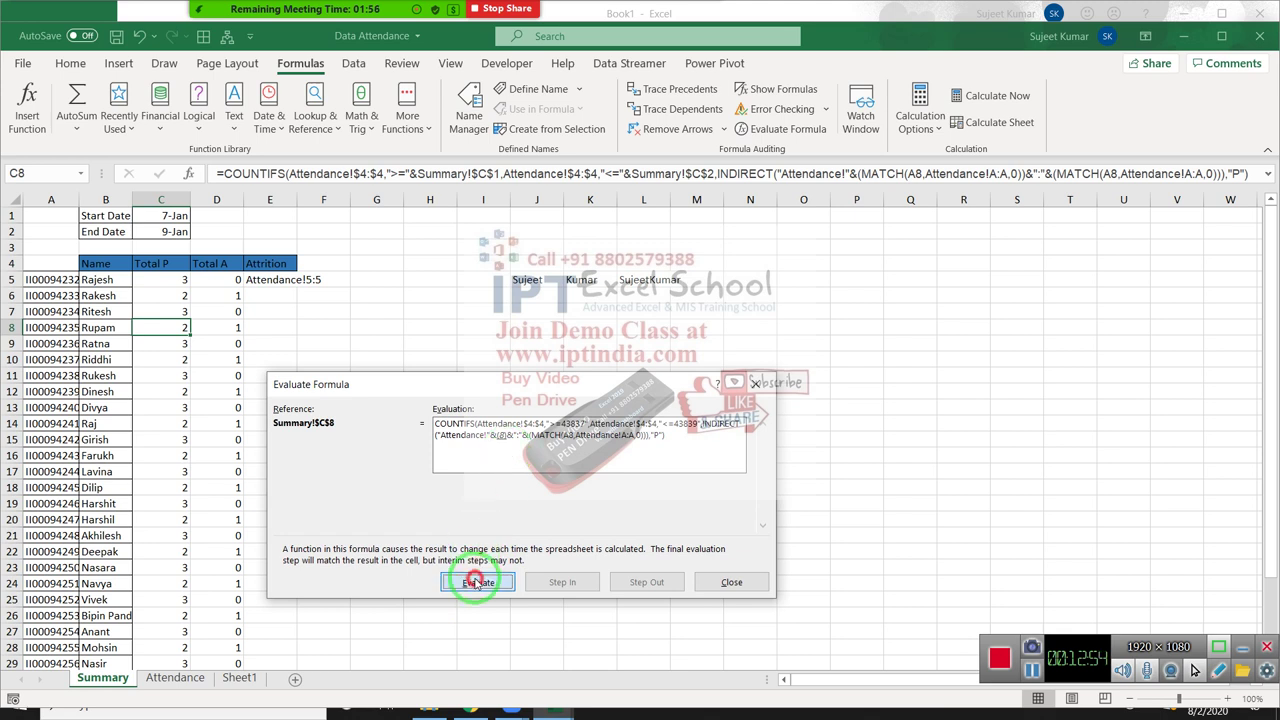
{"action": "left_click", "coordinate": [478, 582]}
{"action": "left_click", "coordinate": [478, 583]}
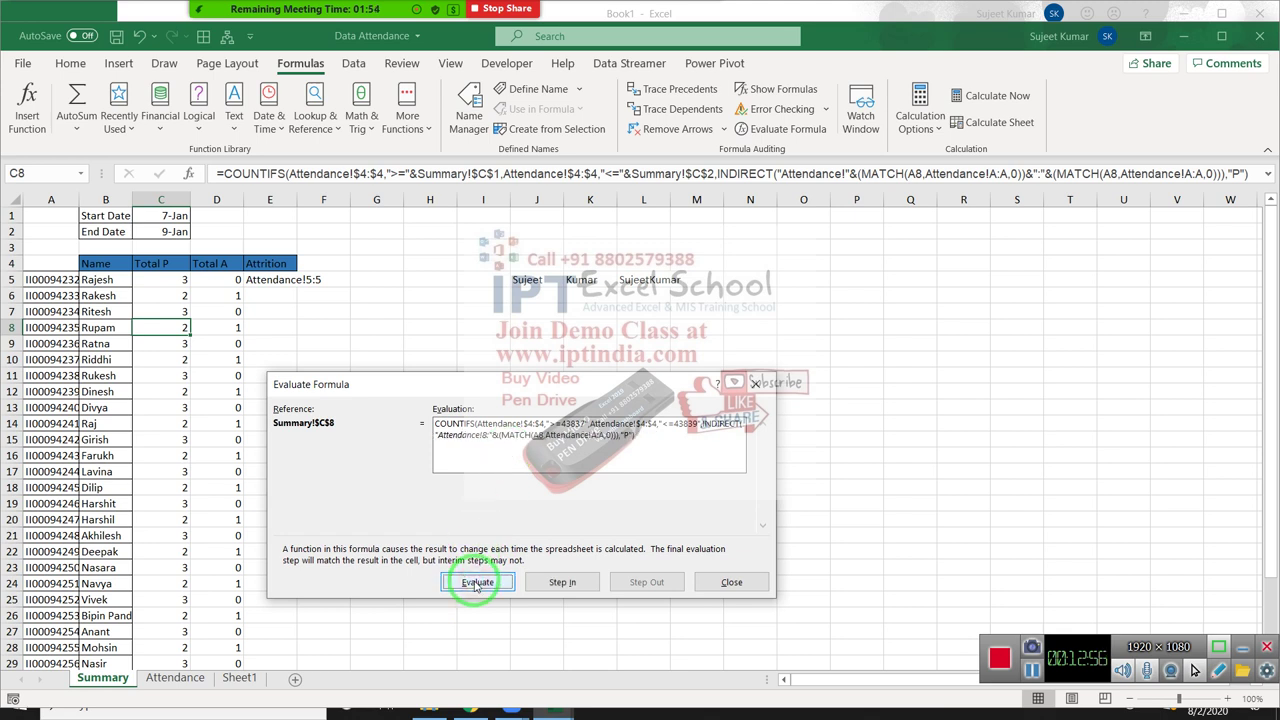
{"action": "left_click", "coordinate": [476, 583]}
{"action": "left_click", "coordinate": [476, 584]}
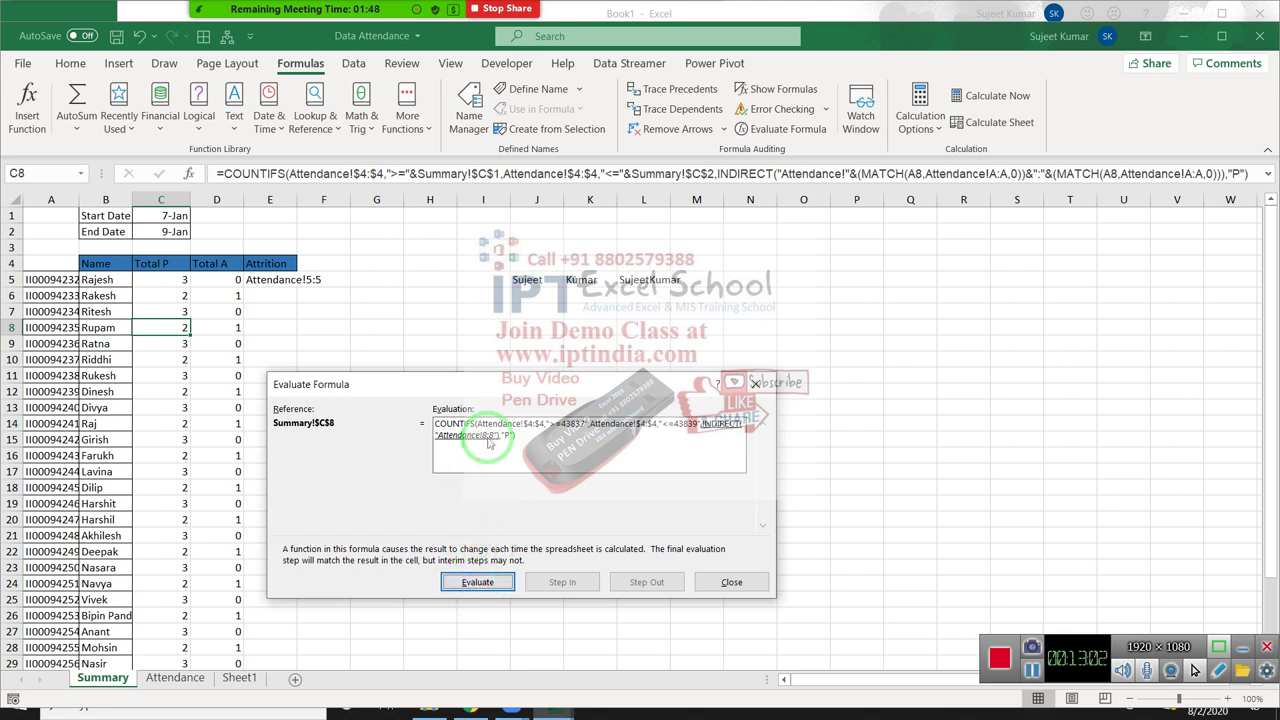
{"action": "left_click", "coordinate": [486, 583]}
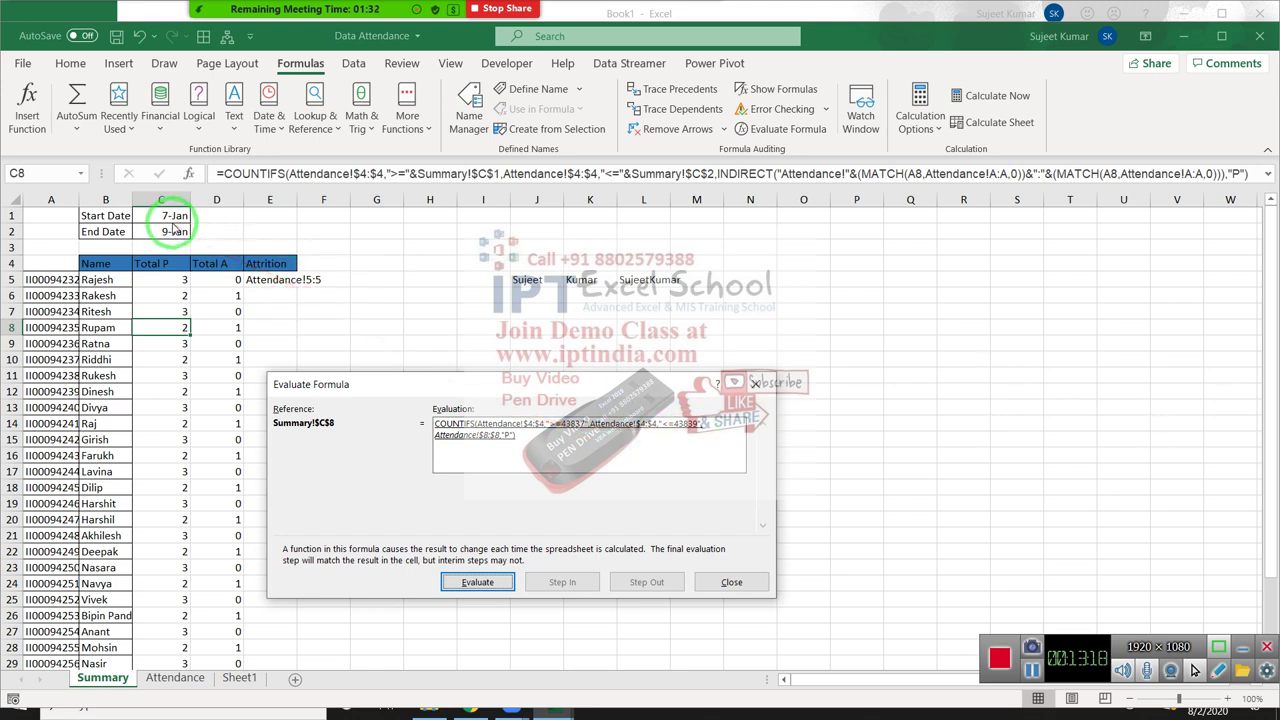
{"action": "mouse_move", "coordinate": [185, 230]}
{"action": "left_mouse_down"}
{"action": "mouse_move", "coordinate": [625, 432]}
{"action": "mouse_move", "coordinate": [622, 452]}
{"action": "left_mouse_up"}
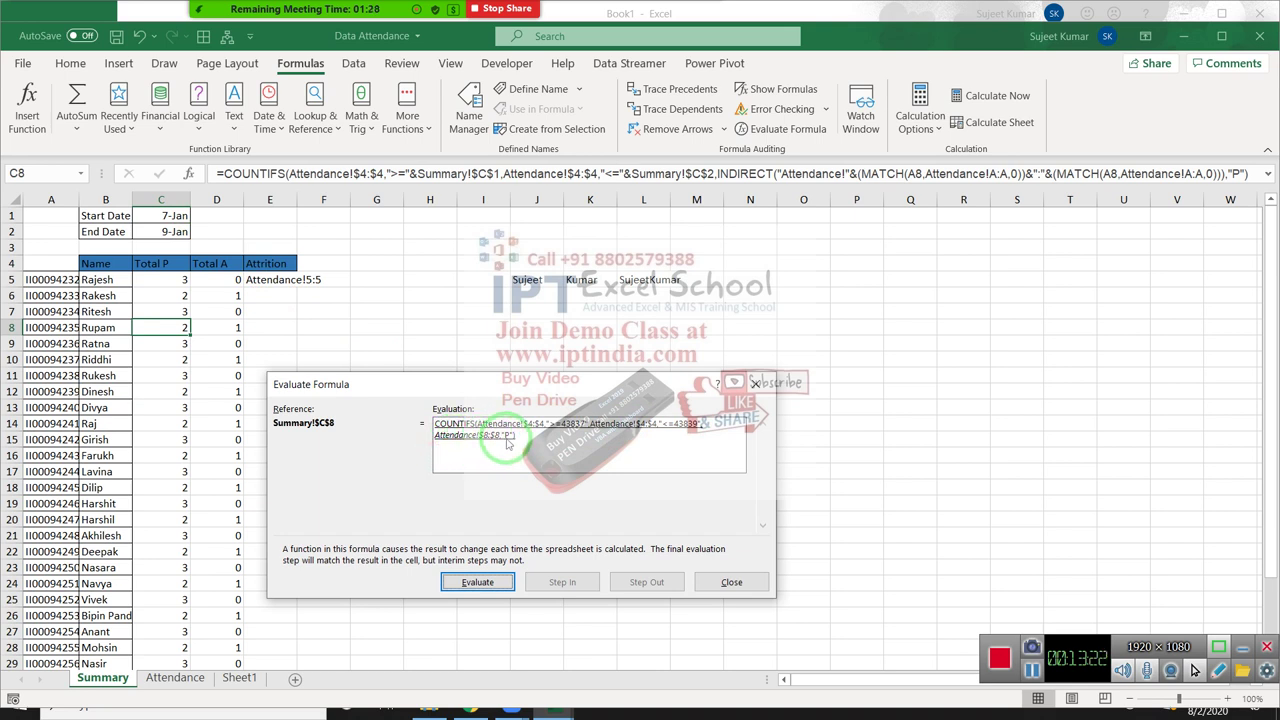
{"action": "left_click", "coordinate": [470, 588]}
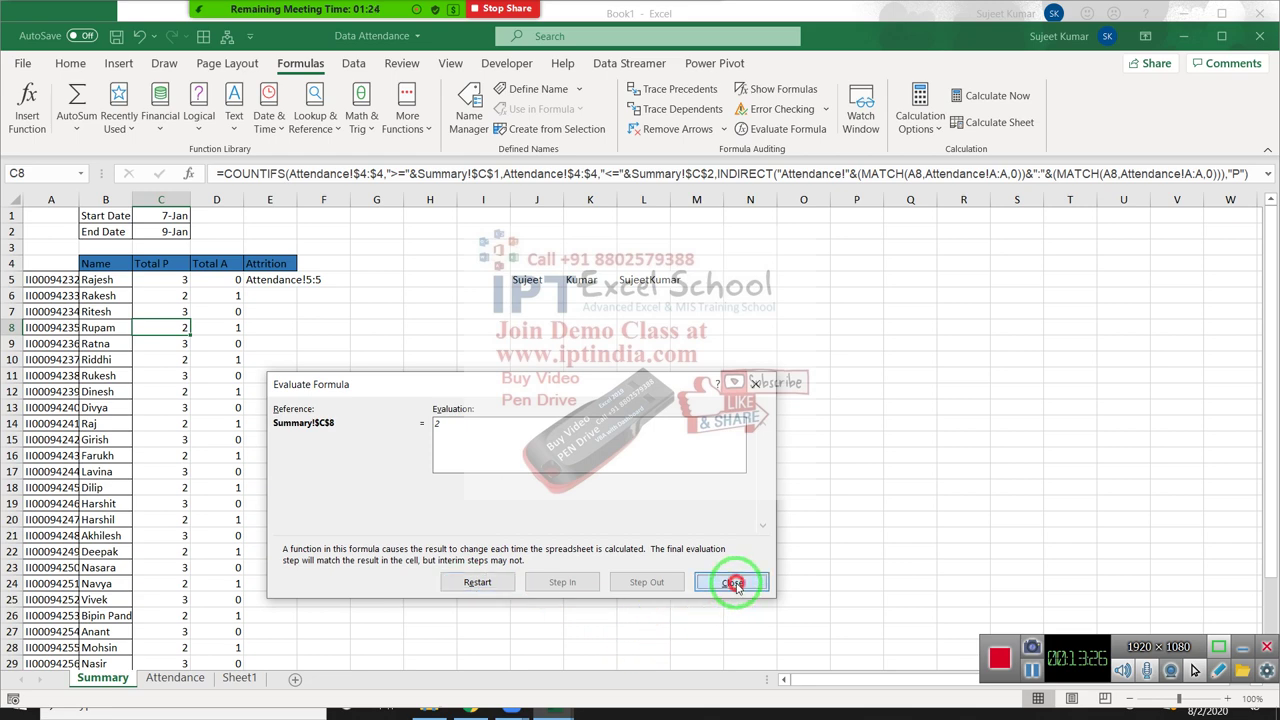
{"action": "left_click", "coordinate": [733, 585]}
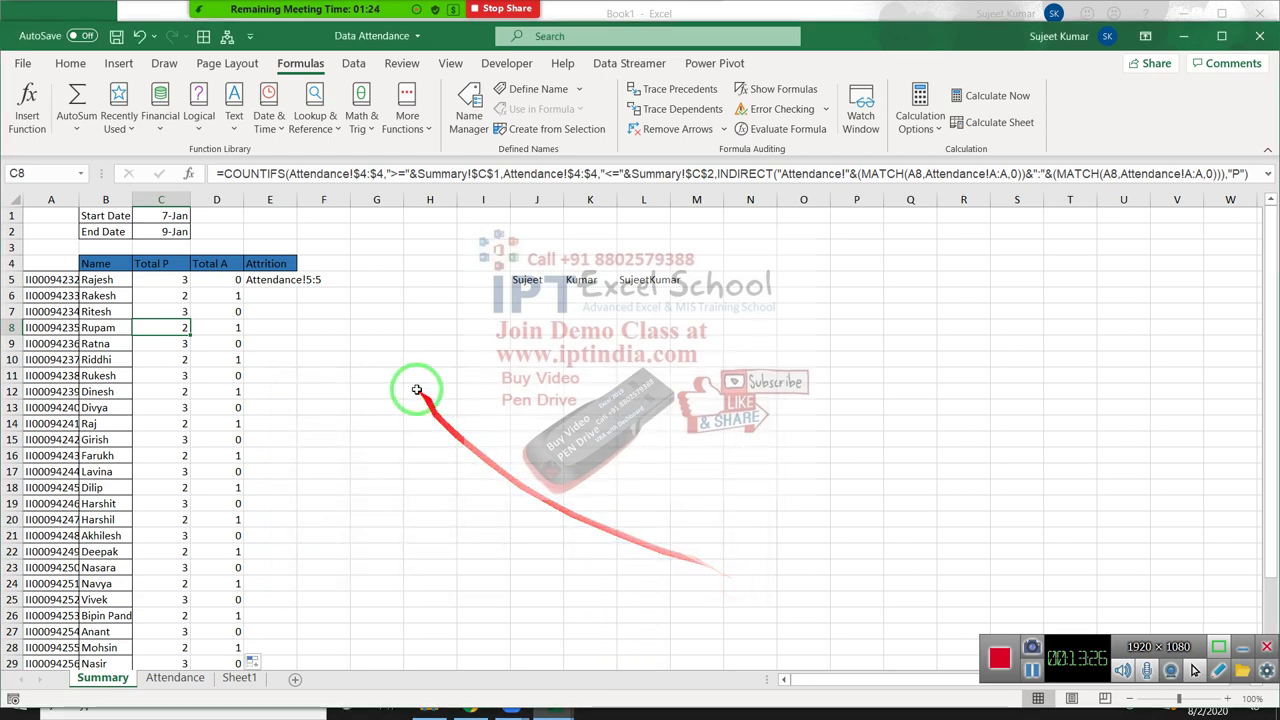
{"action": "left_click", "coordinate": [178, 678]}
{"action": "left_click", "coordinate": [104, 455]}
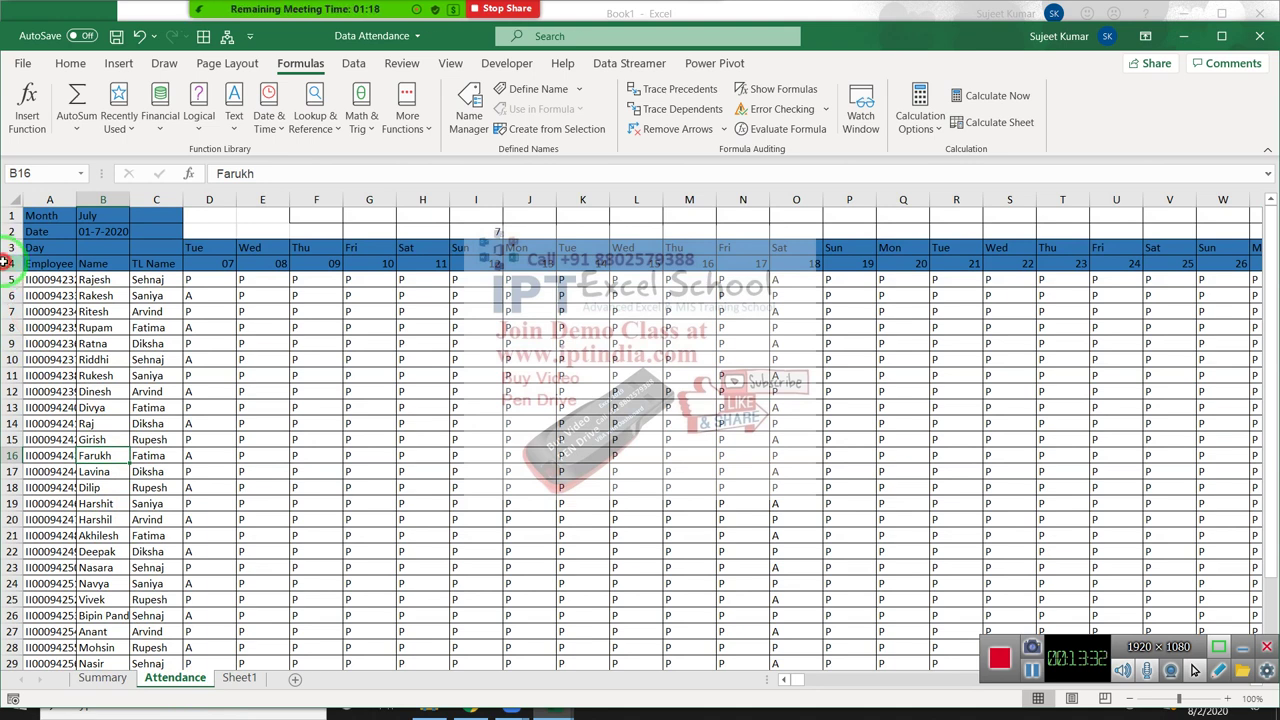
{"action": "left_click", "coordinate": [5, 262]}
{"action": "left_click", "coordinate": [45, 200]}
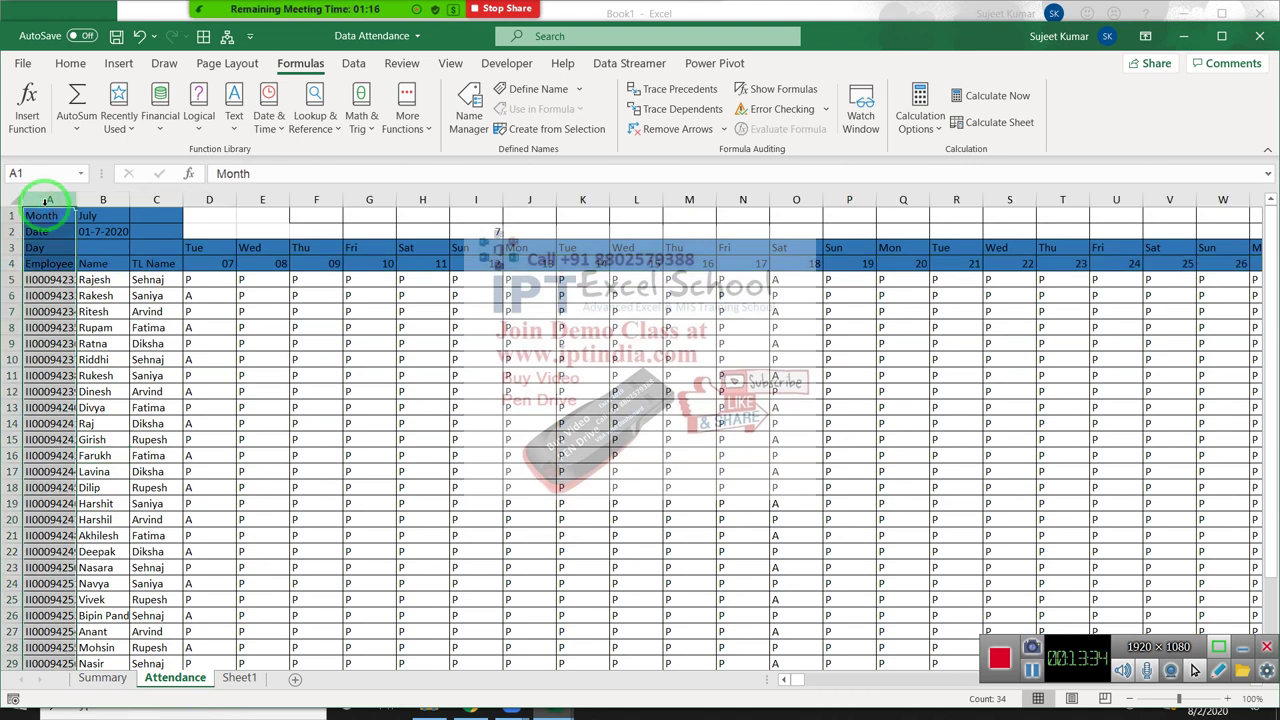
{"action": "left_click", "coordinate": [6, 263]}
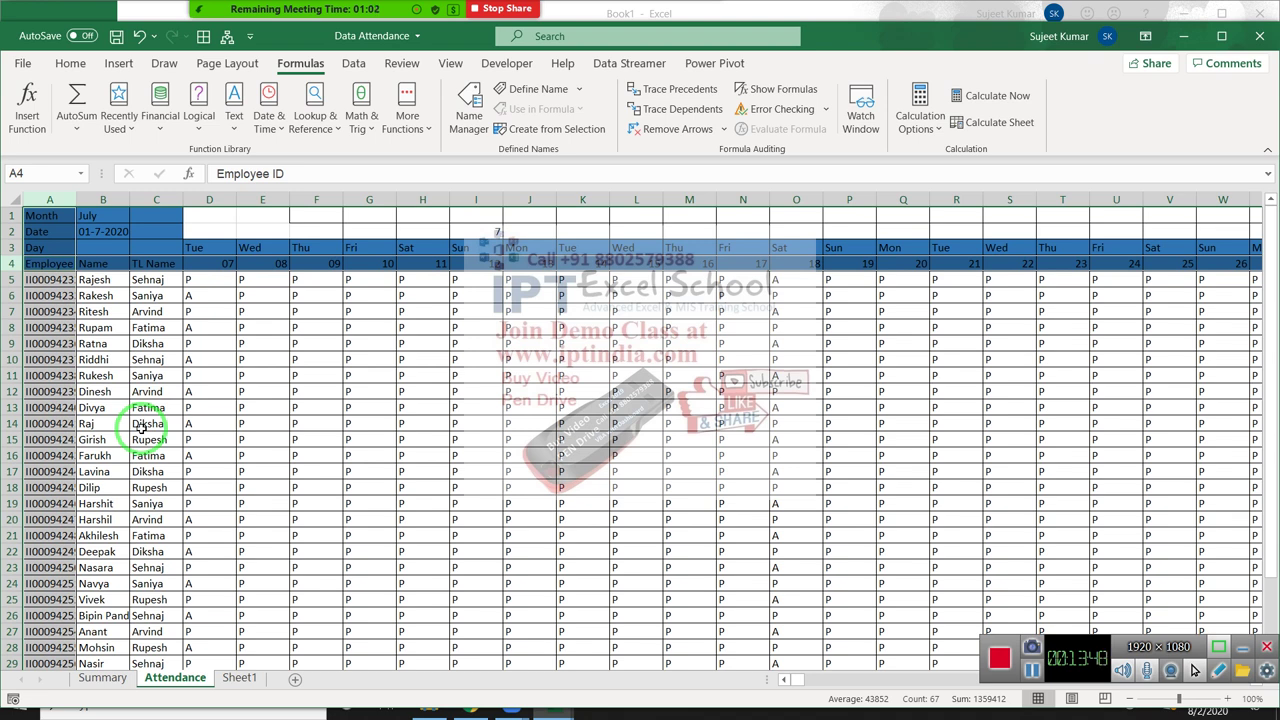
{"action": "left_click", "coordinate": [150, 391]}
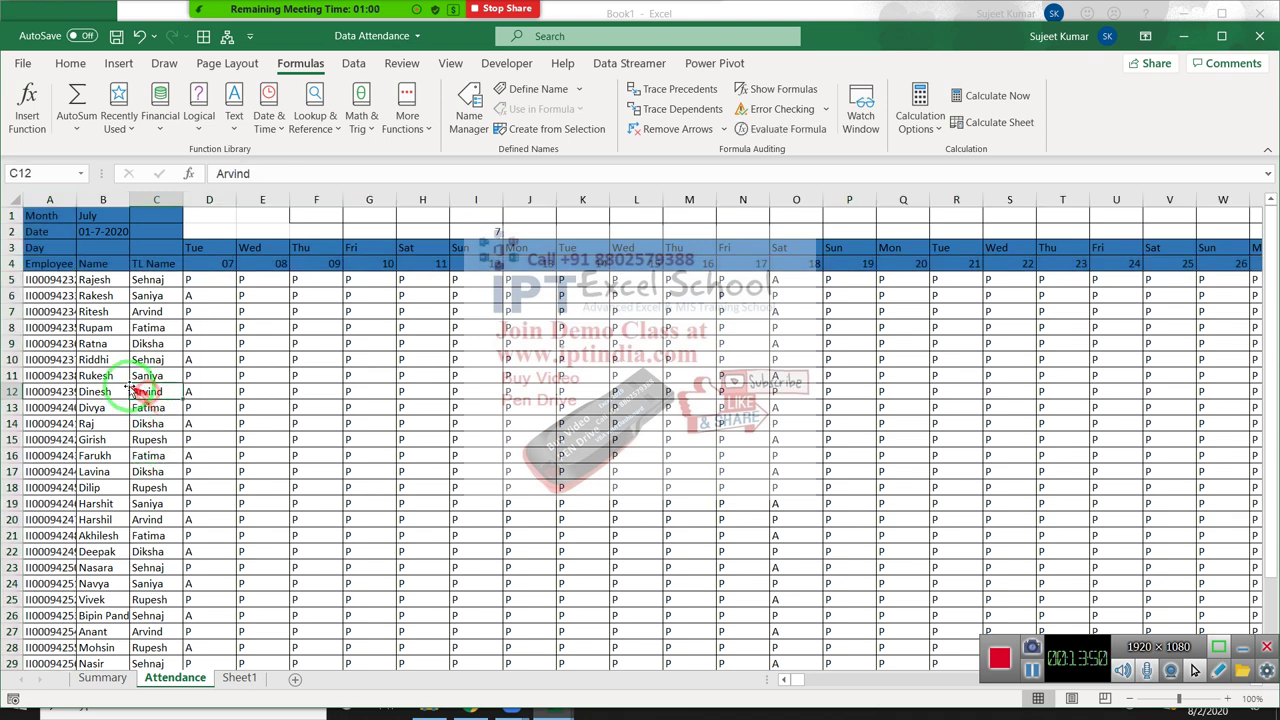
{"action": "left_click", "coordinate": [9, 280]}
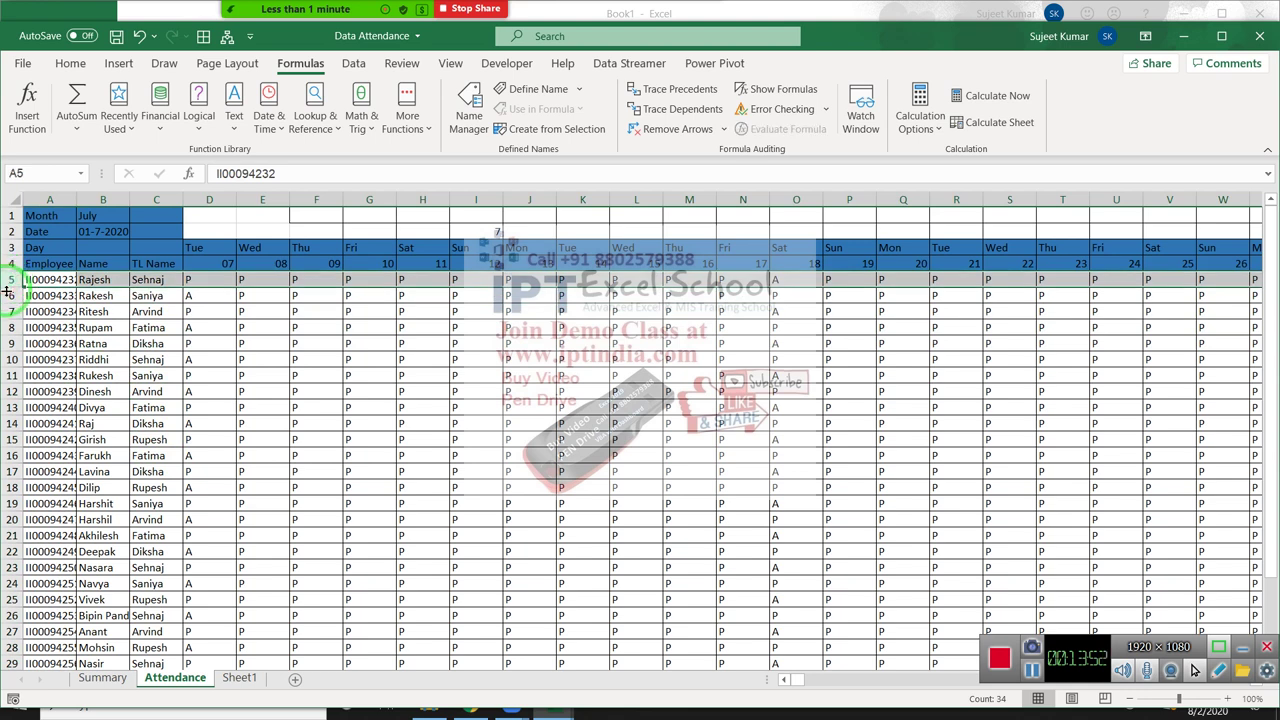
{"action": "left_click", "coordinate": [10, 296]}
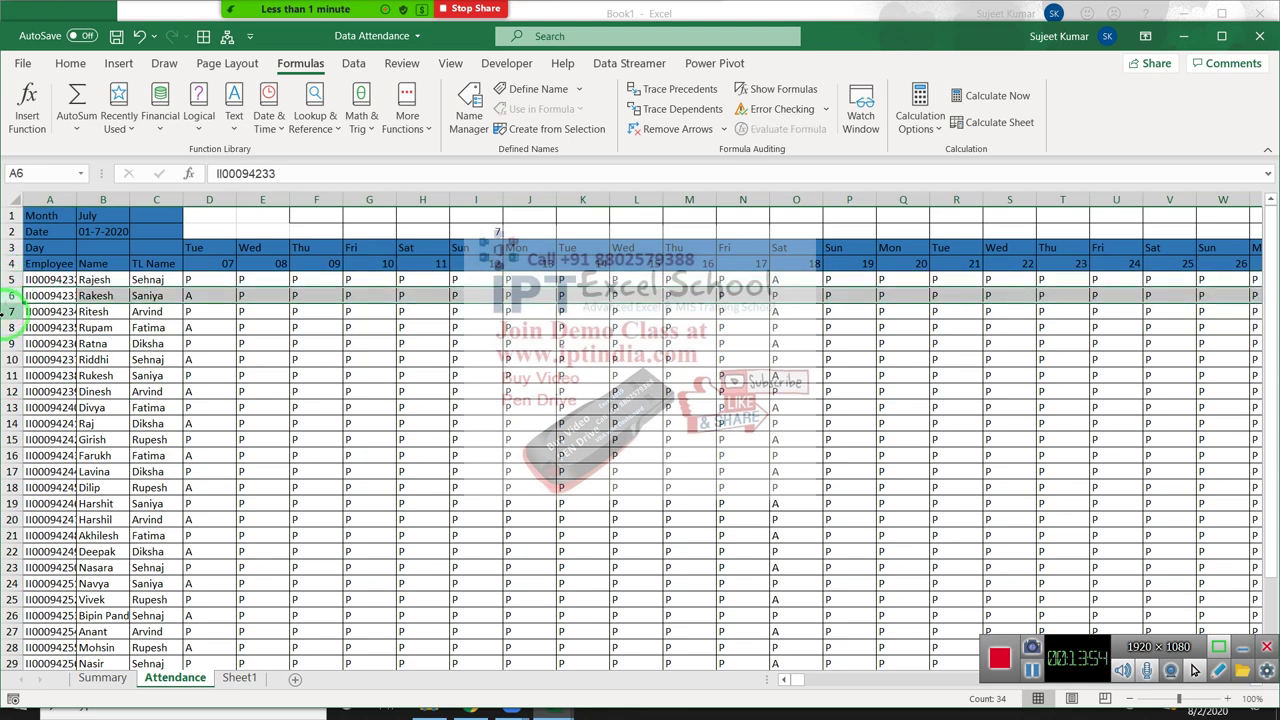
{"action": "left_click", "coordinate": [10, 328]}
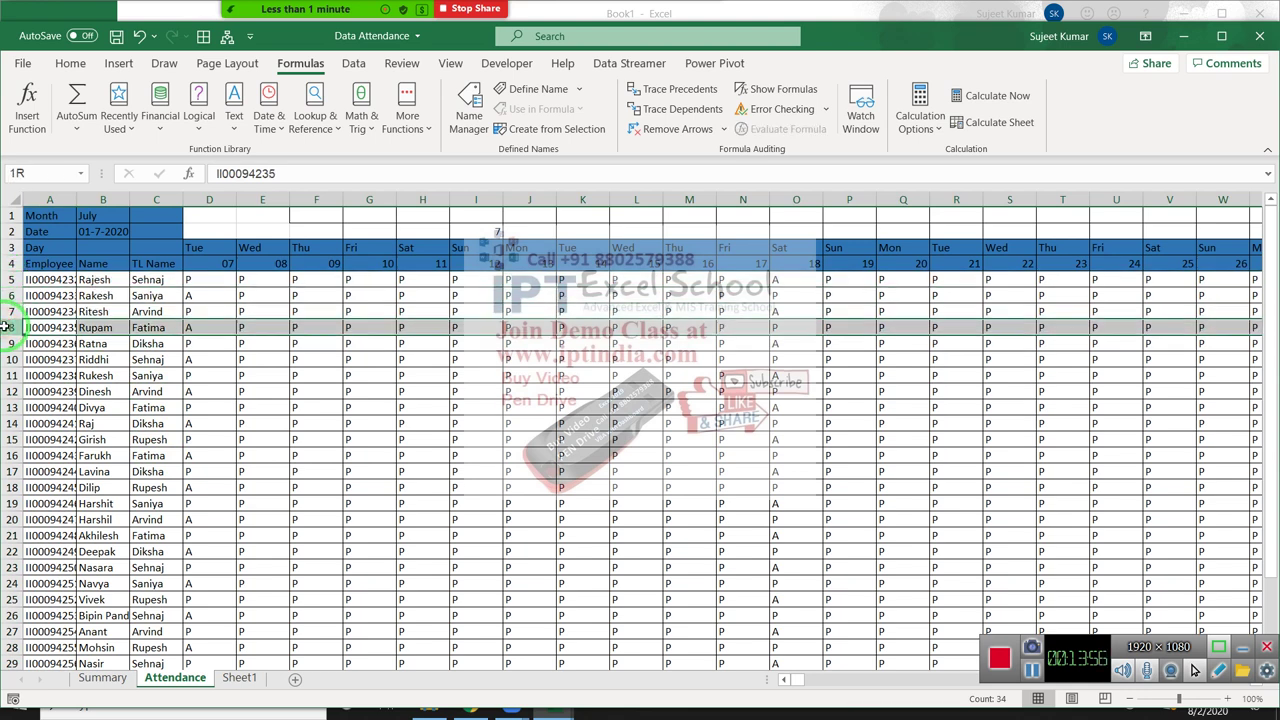
{"action": "left_click", "coordinate": [24, 327]}
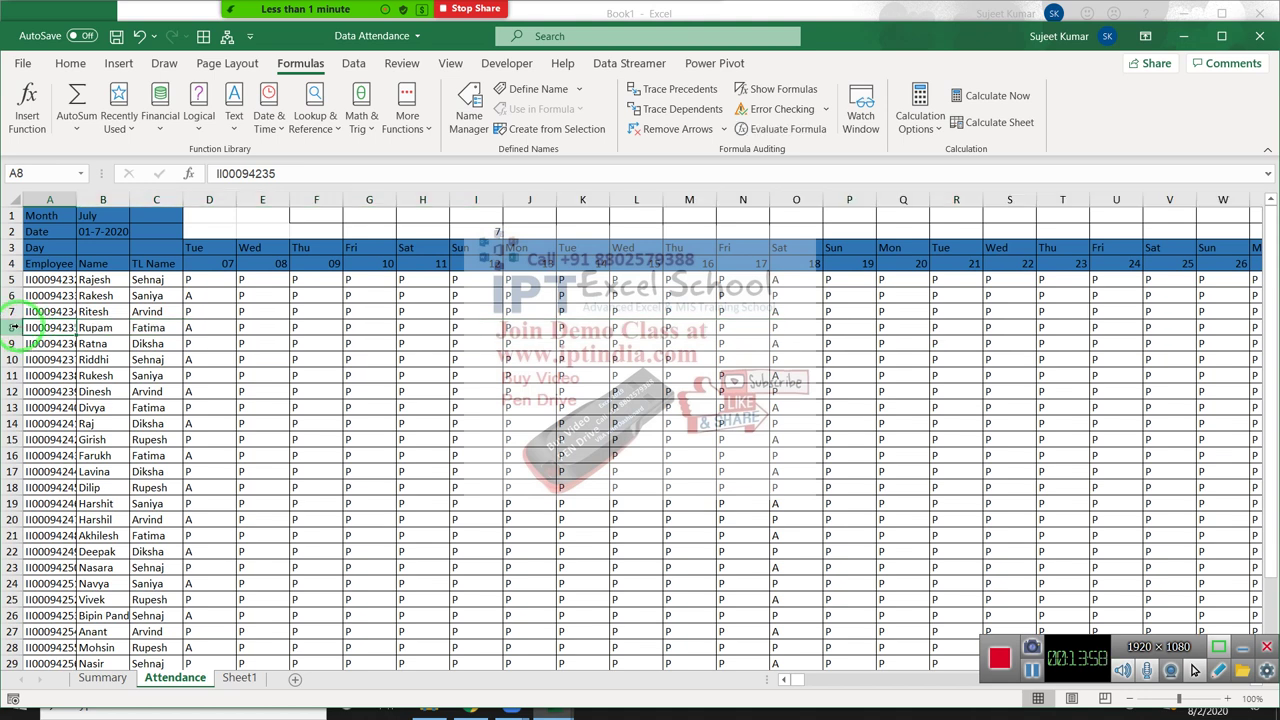
{"action": "left_click", "coordinate": [103, 679]}
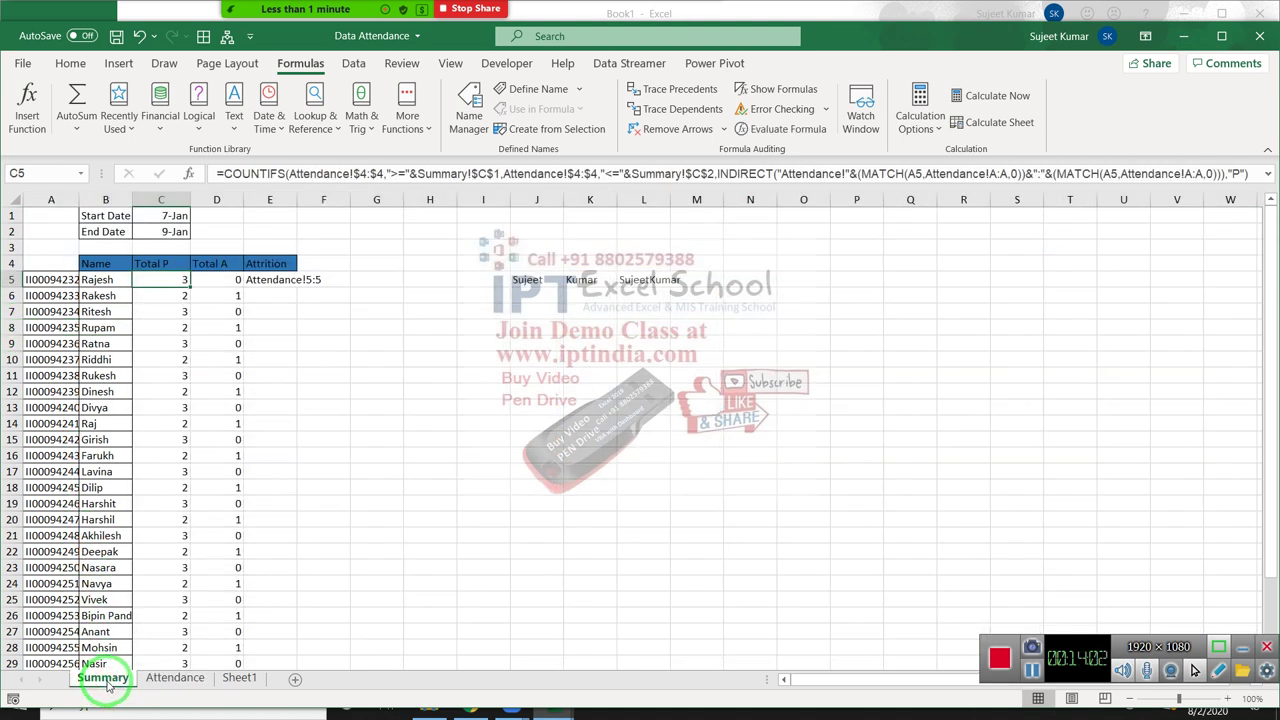
Switch to the Attendance sheet, then save and close the Data Attendance workbook
{"action": "left_click", "coordinate": [56, 361]}
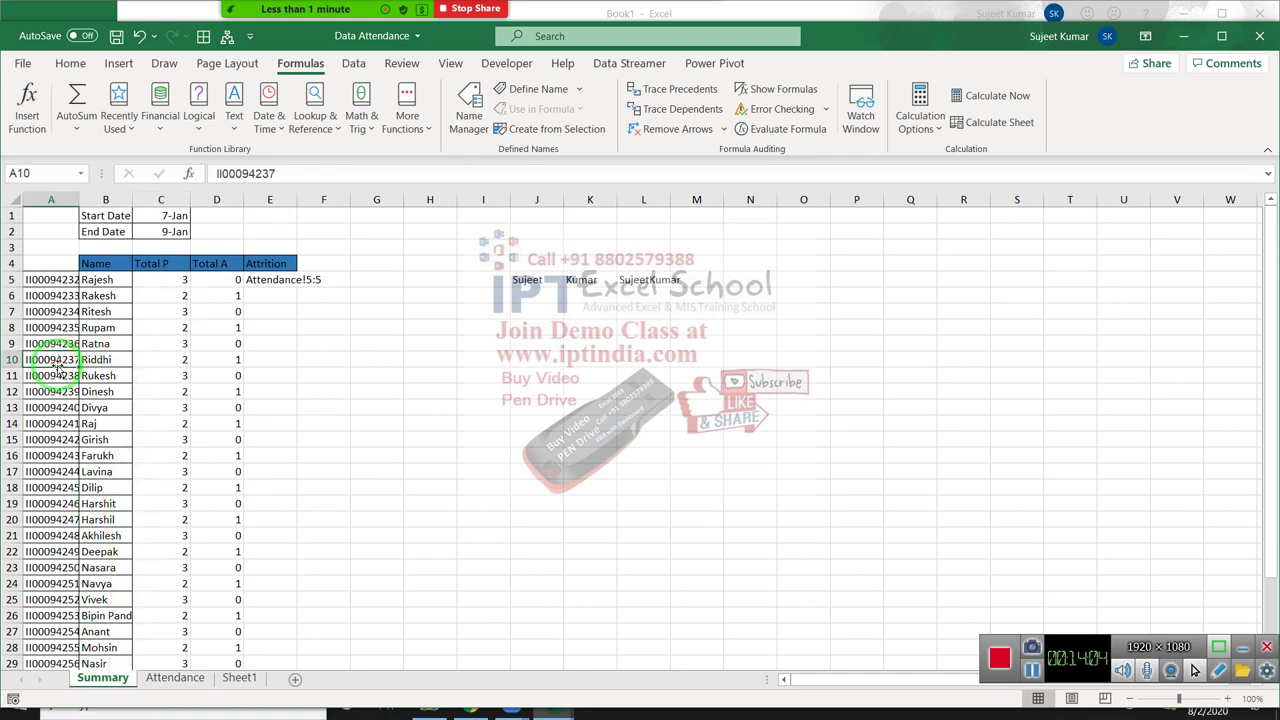
{"action": "left_click", "coordinate": [143, 664]}
{"action": "left_click", "coordinate": [172, 679]}
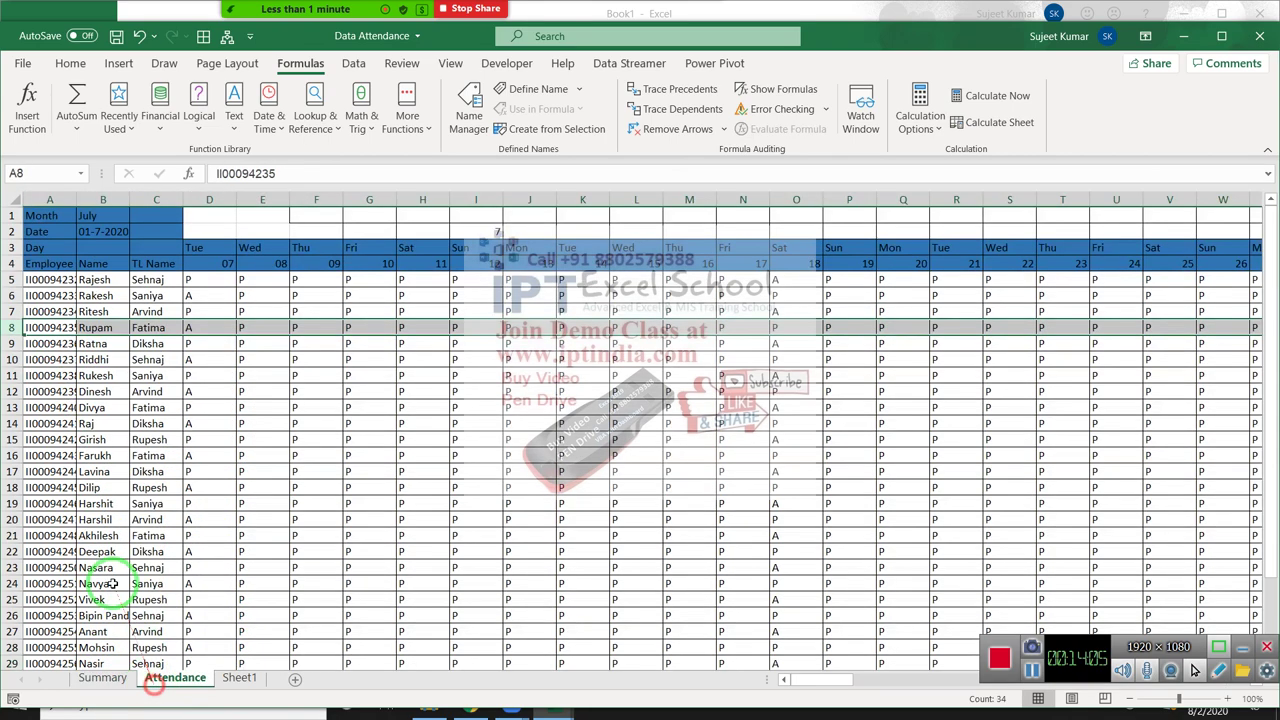
{"action": "left_click", "coordinate": [47, 456]}
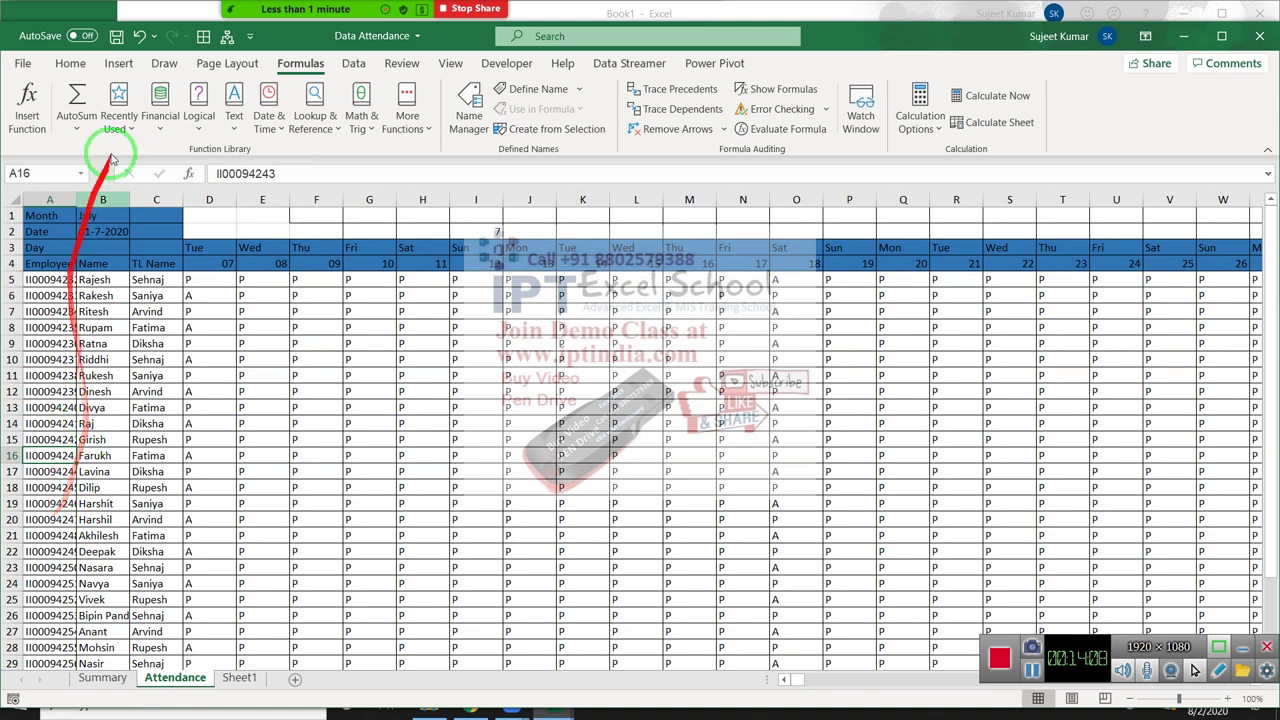
{"action": "left_click", "coordinate": [115, 38]}
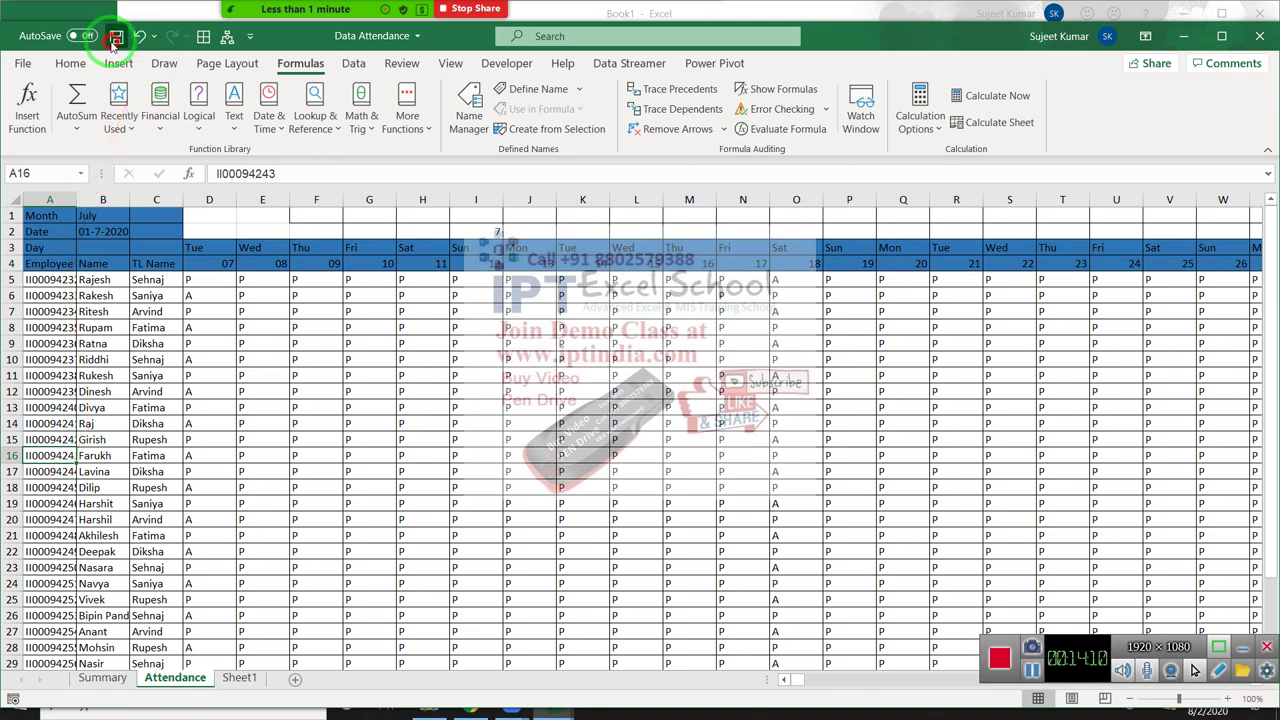
{"action": "left_click_drag", "start_coordinate": [112, 44], "coordinate": [805, 158]}
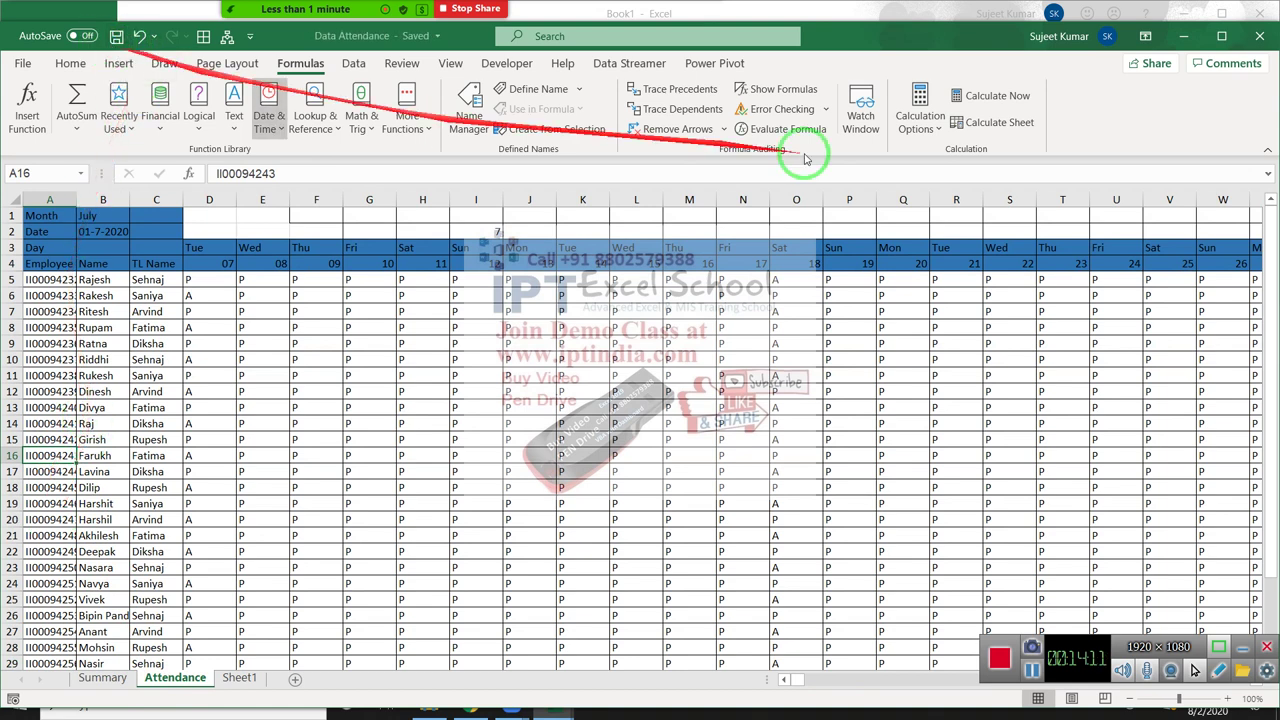
{"action": "left_click", "coordinate": [1262, 37]}
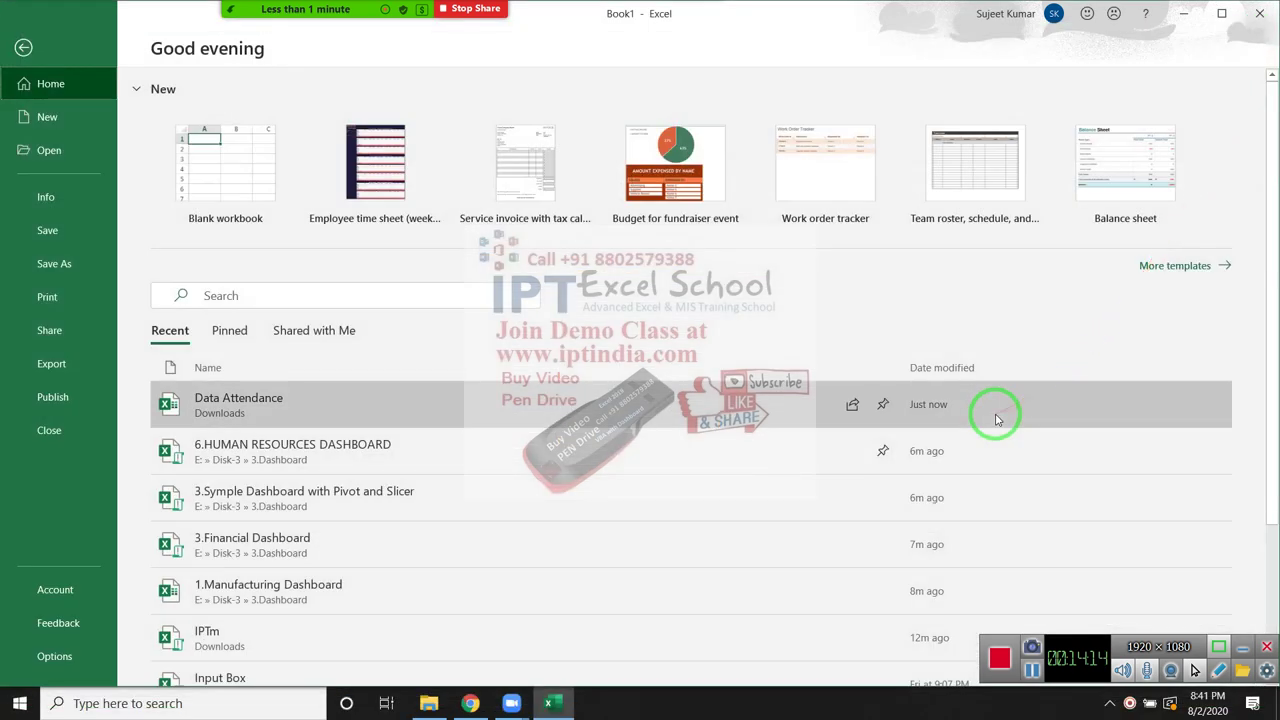